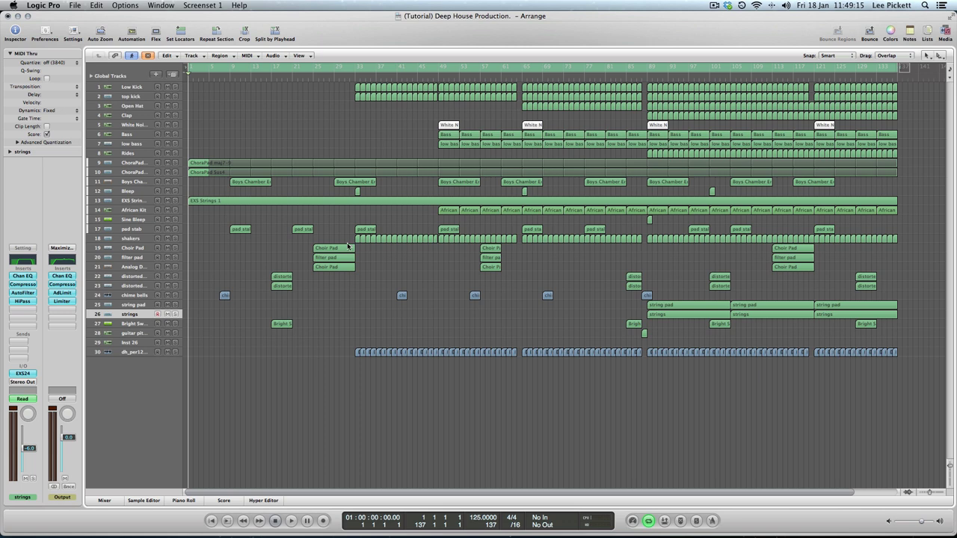
Step: Play the whole arrangement through to its end and return the playhead to the start of the song
key("space")
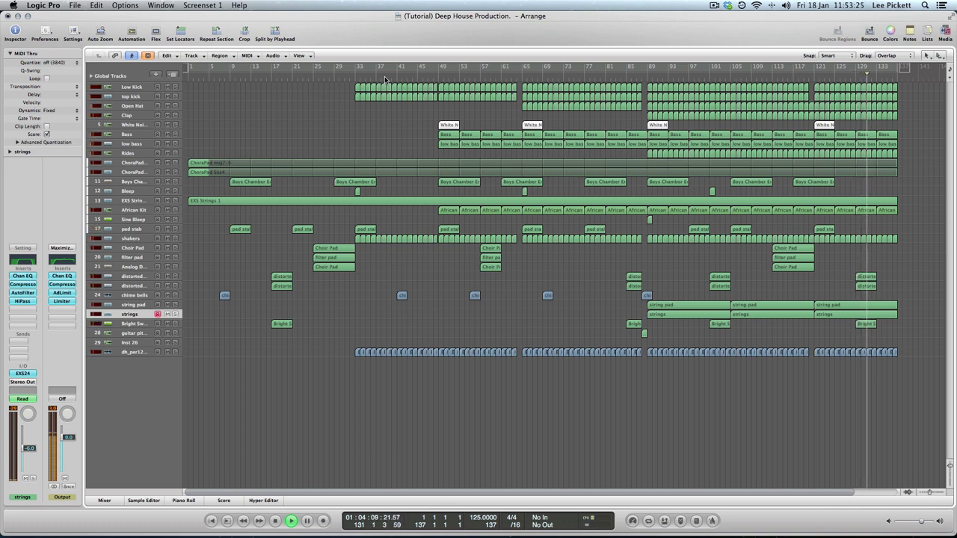
scroll(385, 79, "right", 3)
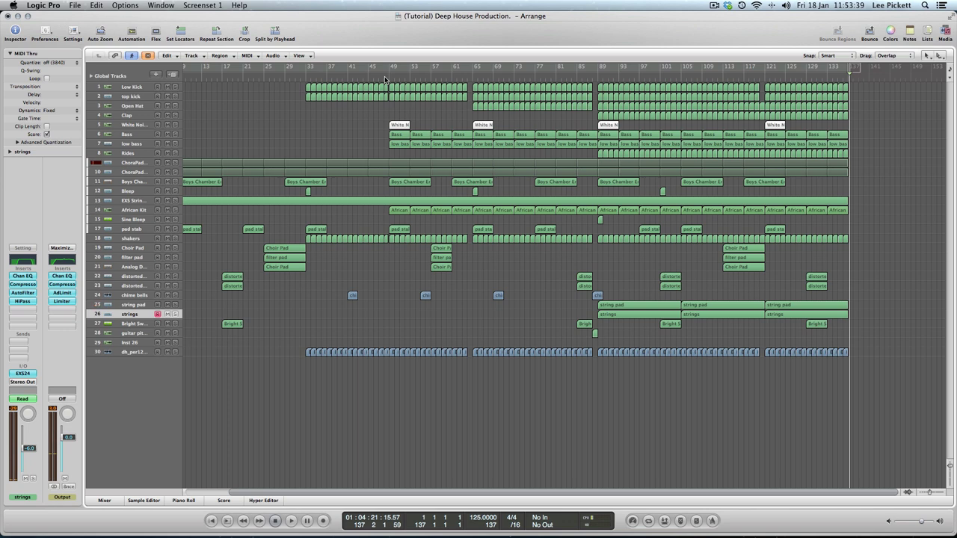
left_click_drag(601, 493, 461, 473)
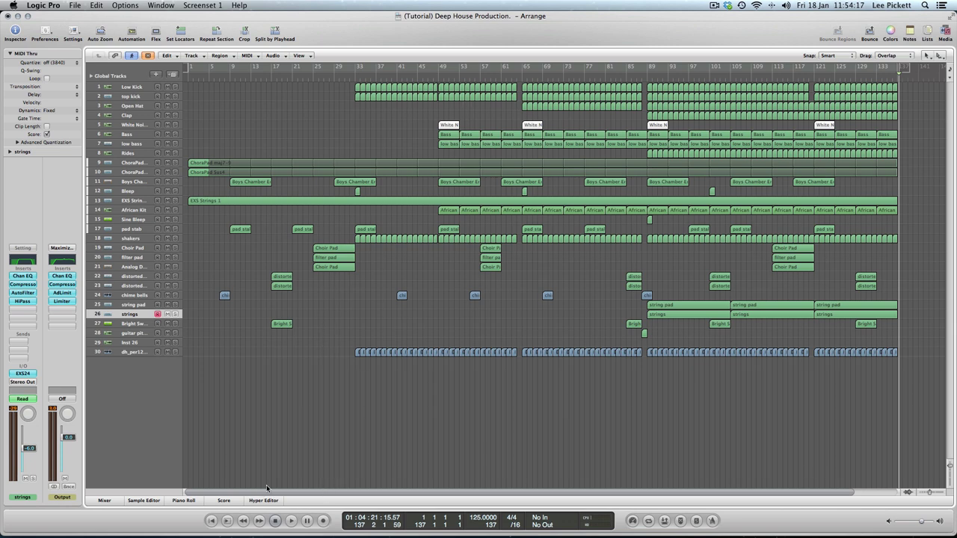
left_click(275, 524)
Step: Create one new software instrument track directly below the dh_per125 percussion track
left_click(132, 352)
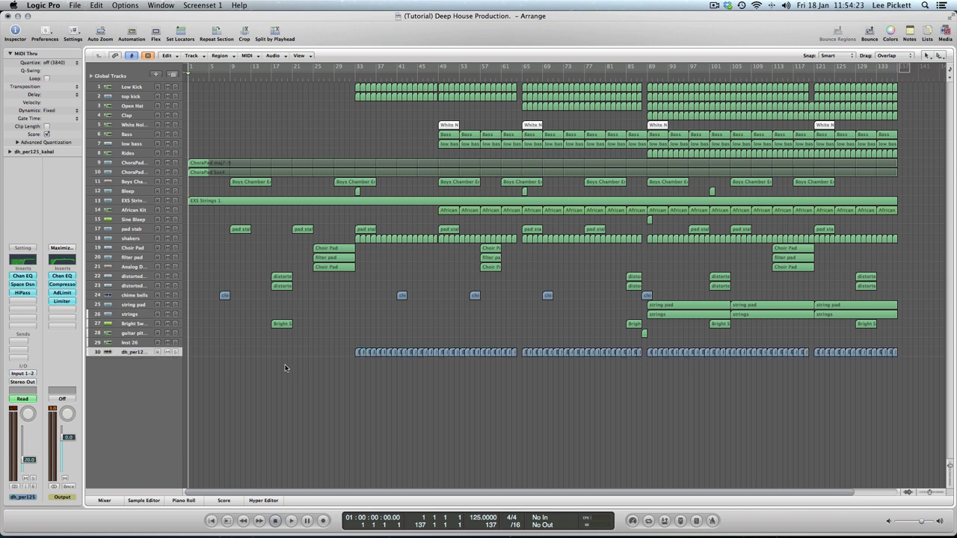
left_click(156, 72)
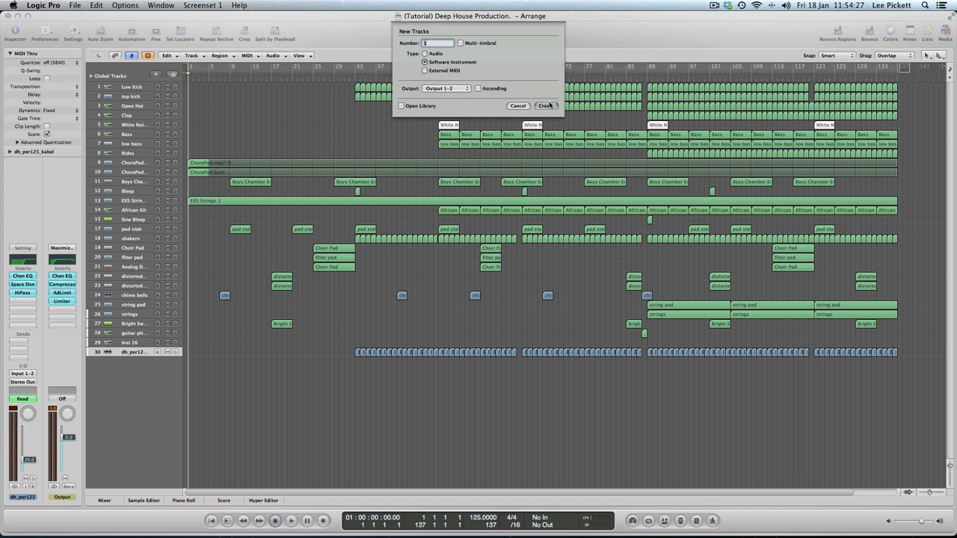
left_click(547, 105)
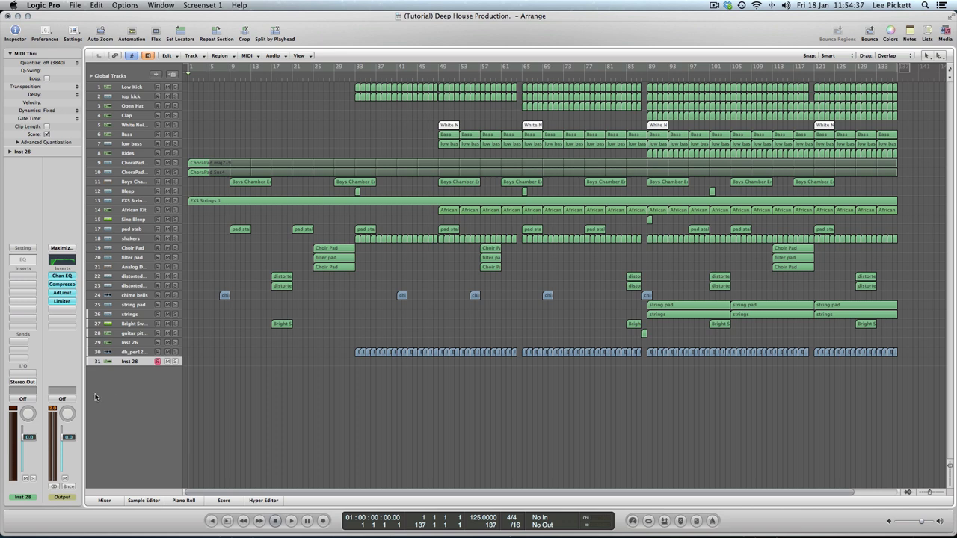
Step: Load the Native Instruments Massive synth as the instrument of the new Inst 28 track
left_click(16, 376)
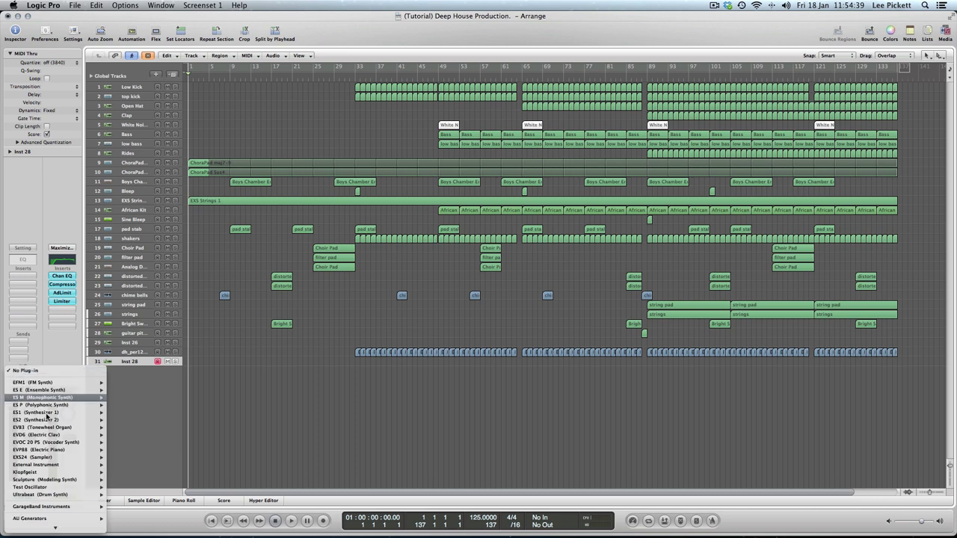
mouse_move(91, 525)
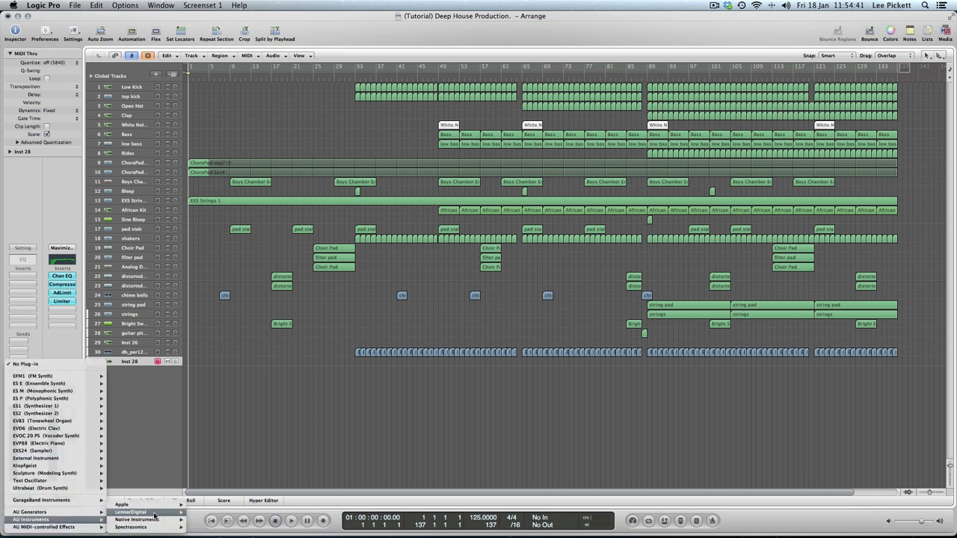
mouse_move(139, 513)
mouse_move(222, 514)
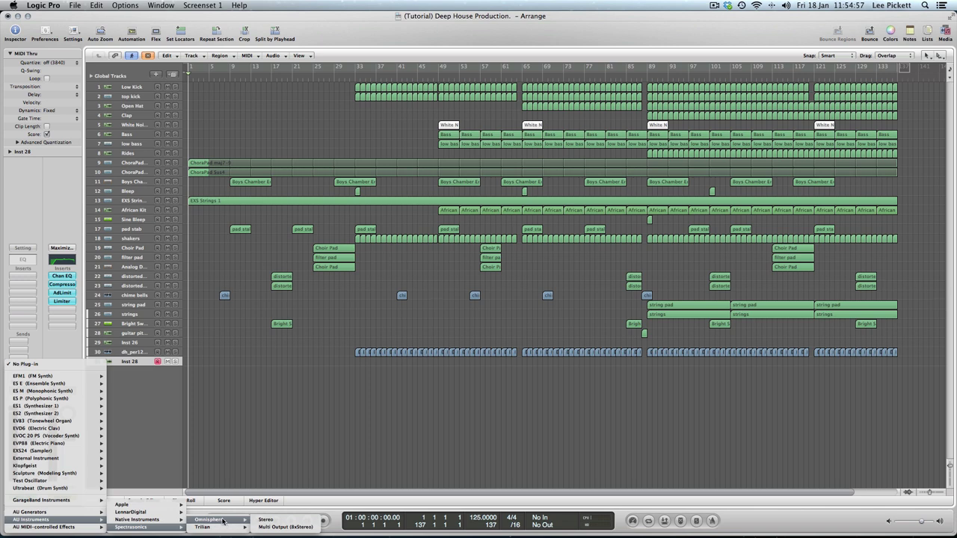
mouse_move(167, 516)
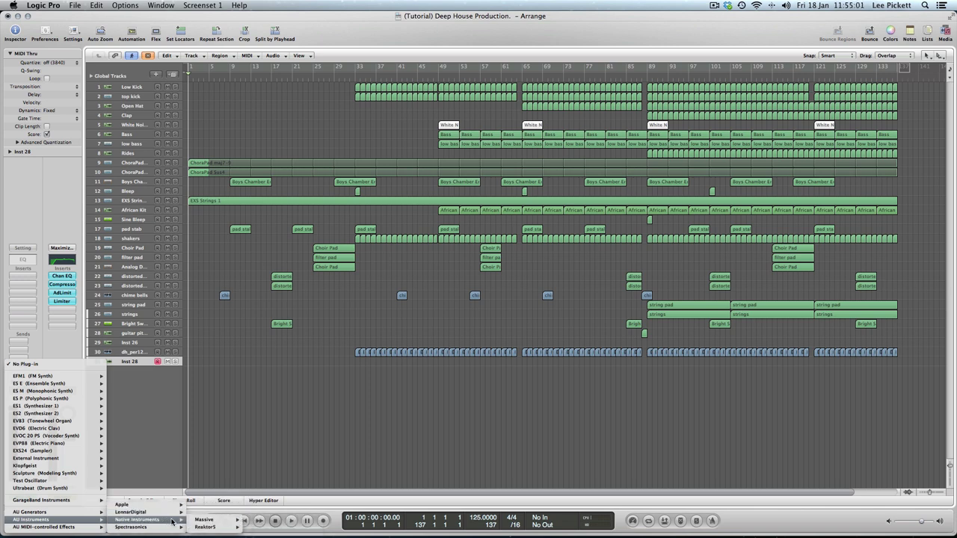
left_click(258, 527)
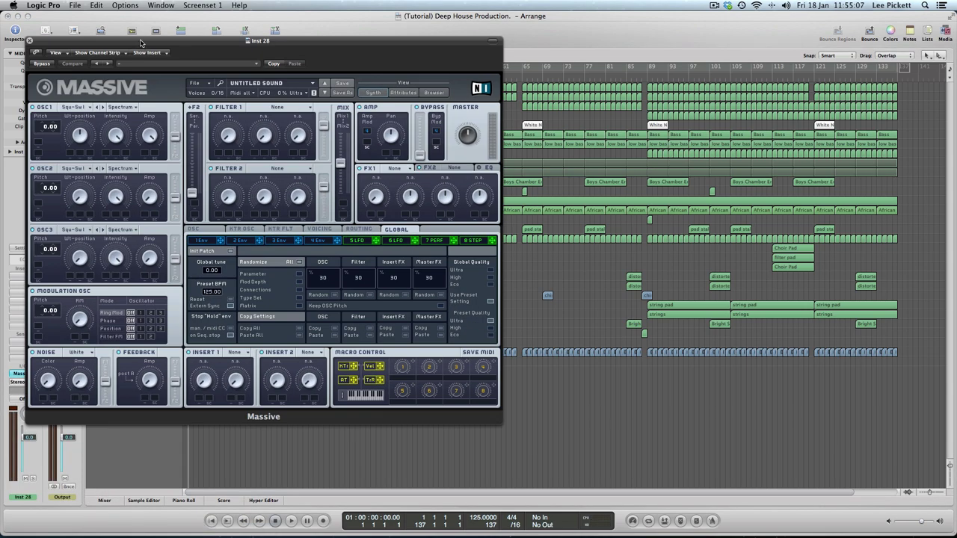
Step: Move Massive's window clear of the channel strips, then set OSC1's wavetable to Camchord and Filter 1 to Lowpass 4
left_click_drag(140, 42, 323, 5)
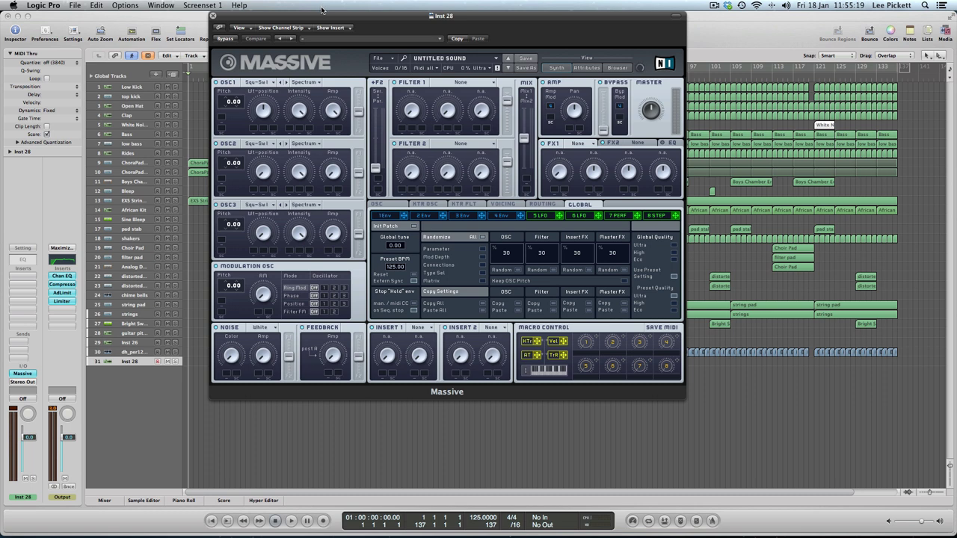
left_click(378, 58)
left_click(261, 84)
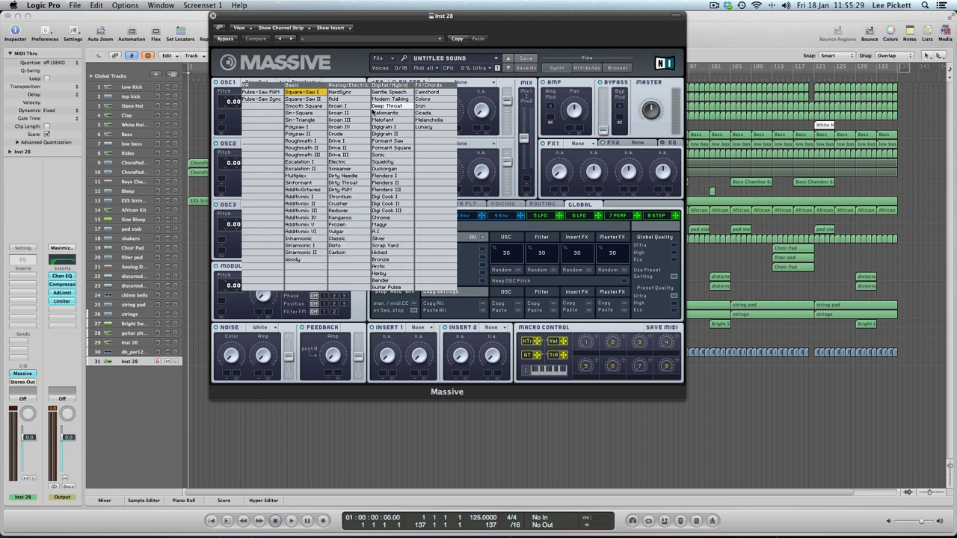
left_click(437, 94)
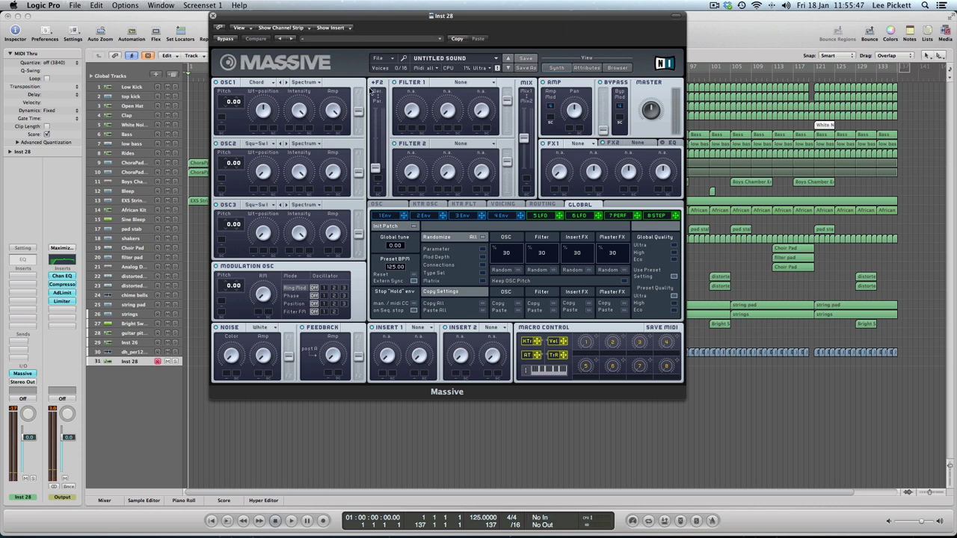
left_click(456, 85)
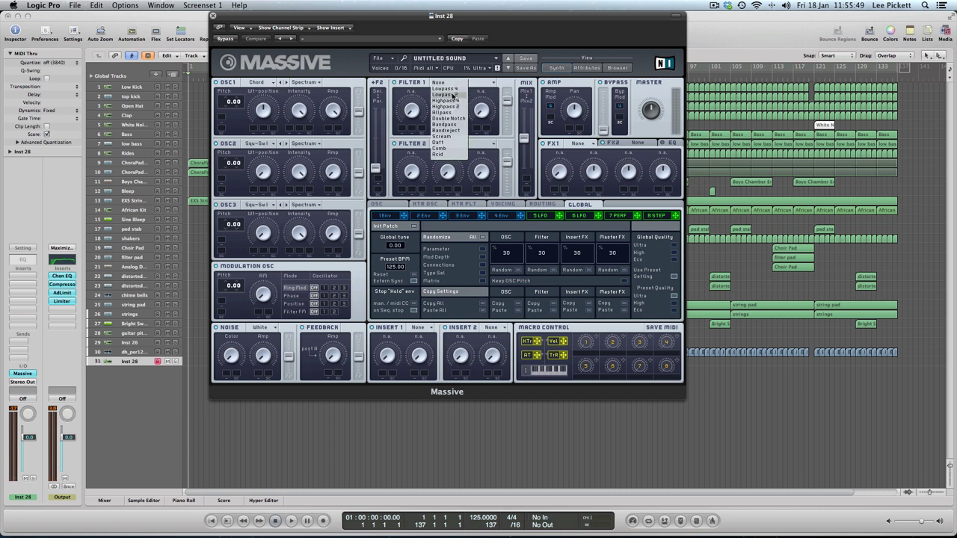
left_click(450, 97)
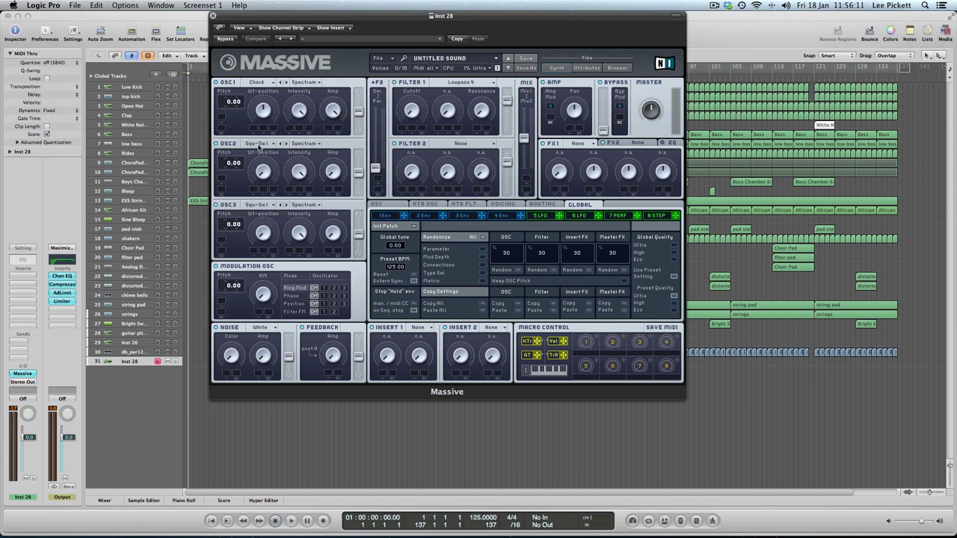
Step: Raise Massive's serial/parallel filter routing fader to about halfway and set OSC2's wavetable to Acid
left_click(257, 143)
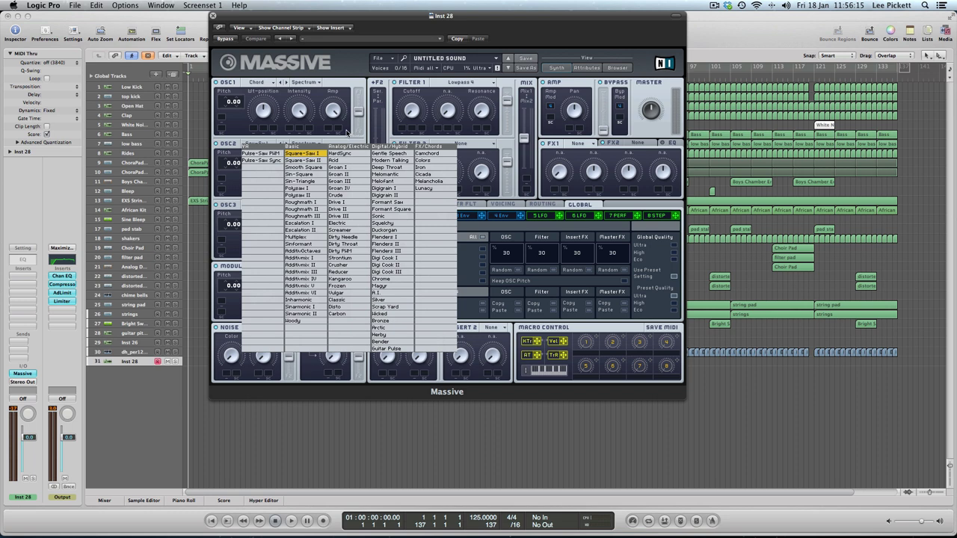
left_click(340, 134)
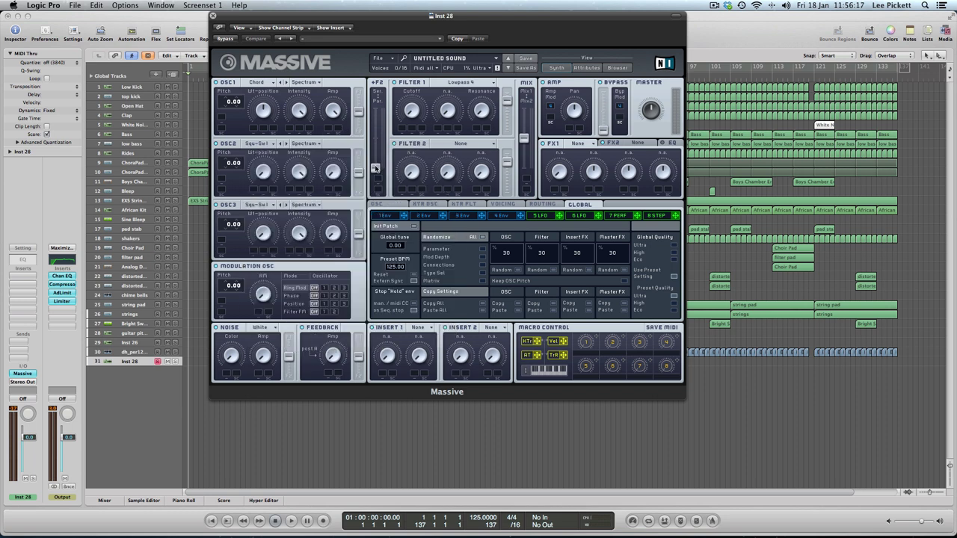
left_click_drag(376, 168, 378, 144)
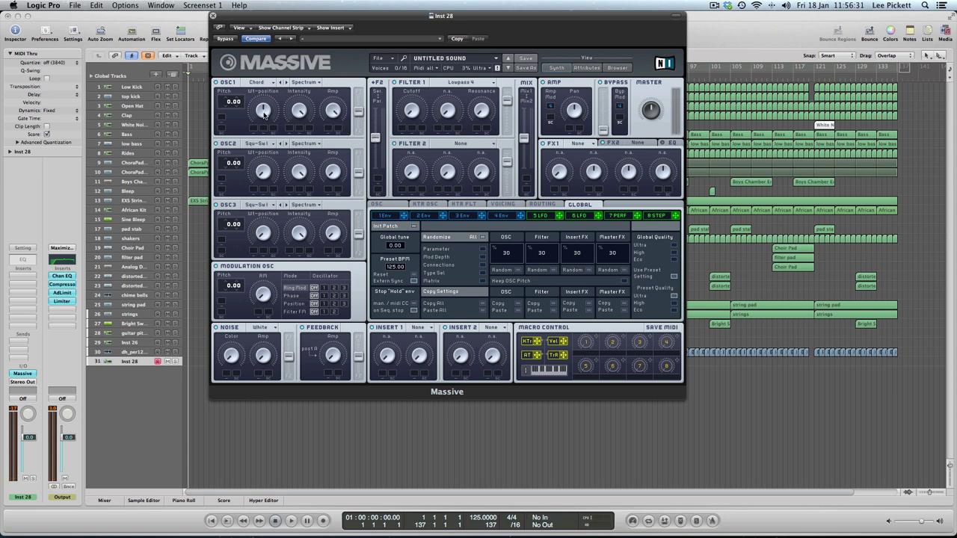
left_click(262, 146)
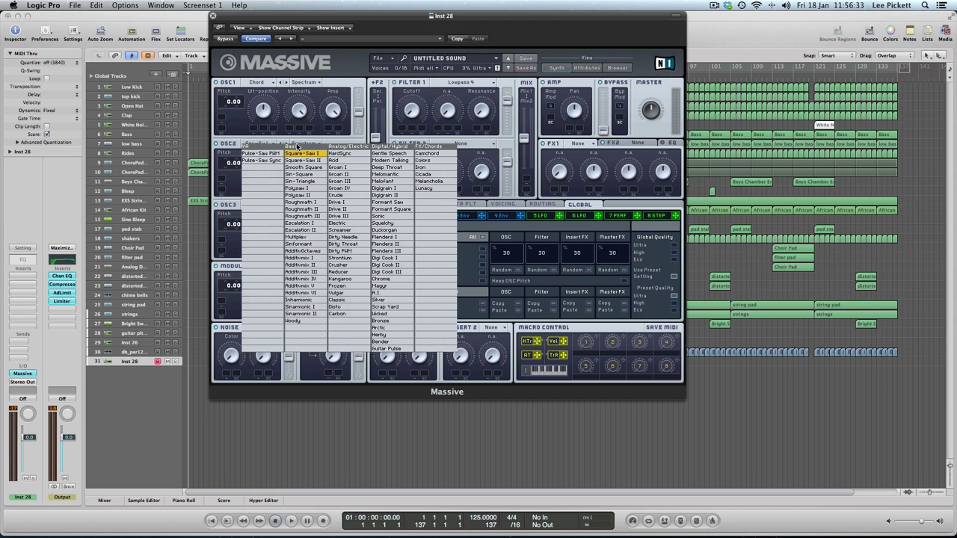
left_click(341, 164)
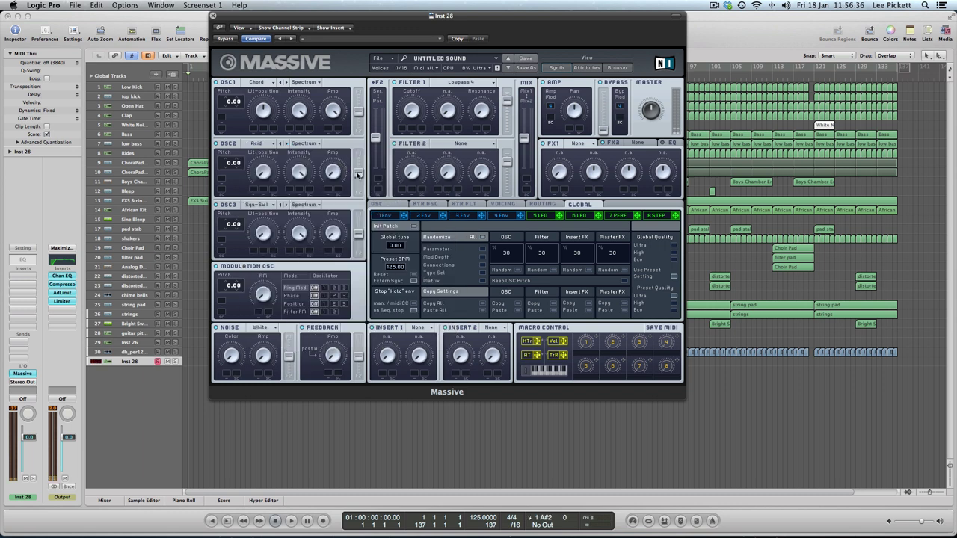
Step: Set Massive's Filter 2 to Lowpass 4 and OSC3's wavetable to Smooth Square
left_click(456, 145)
left_click(458, 151)
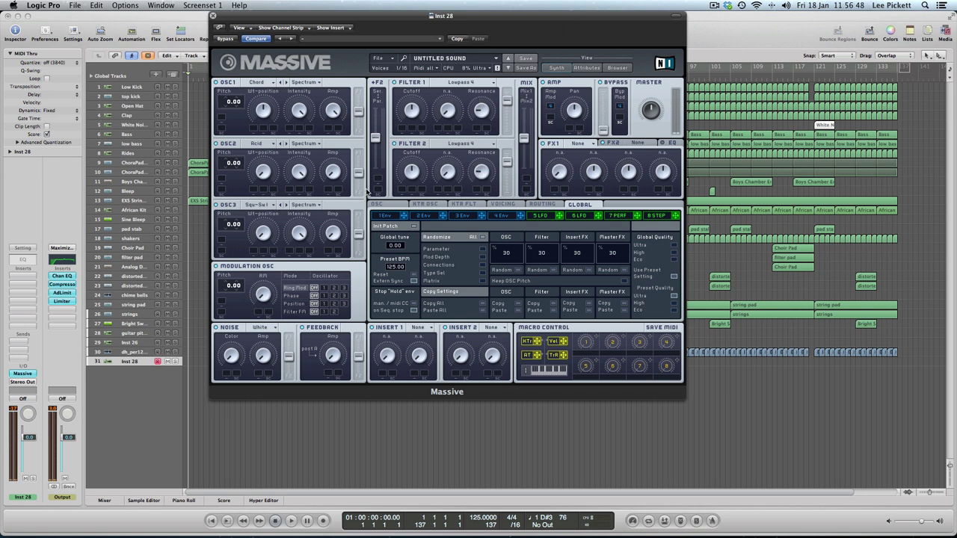
left_click(261, 206)
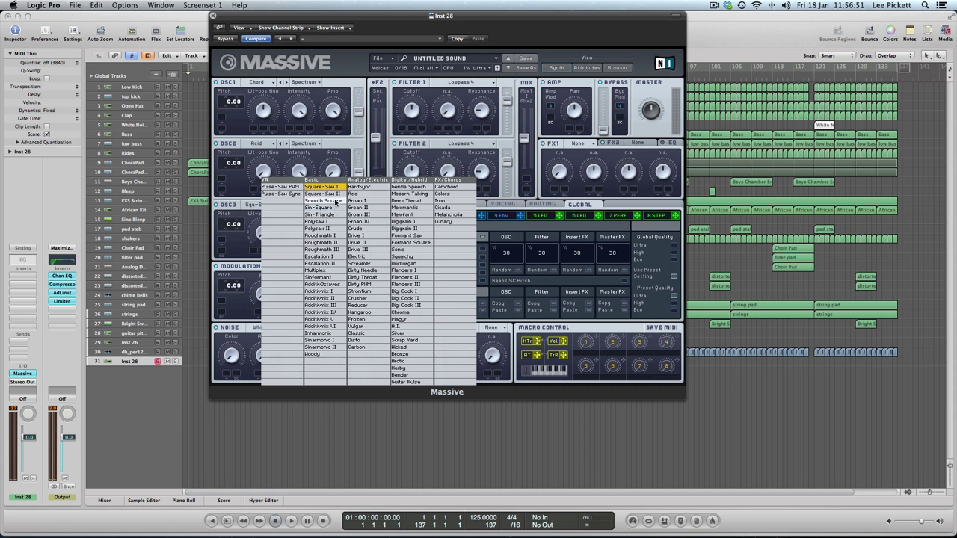
left_click(336, 201)
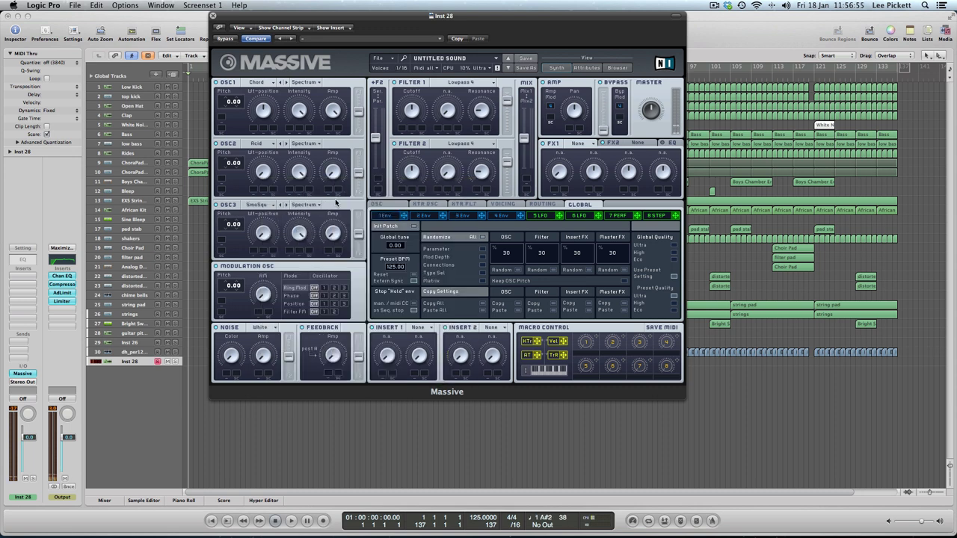
Step: Set Massive's FX1 effect to Reverb, show its EQ controls, and close the synth window
left_click(585, 144)
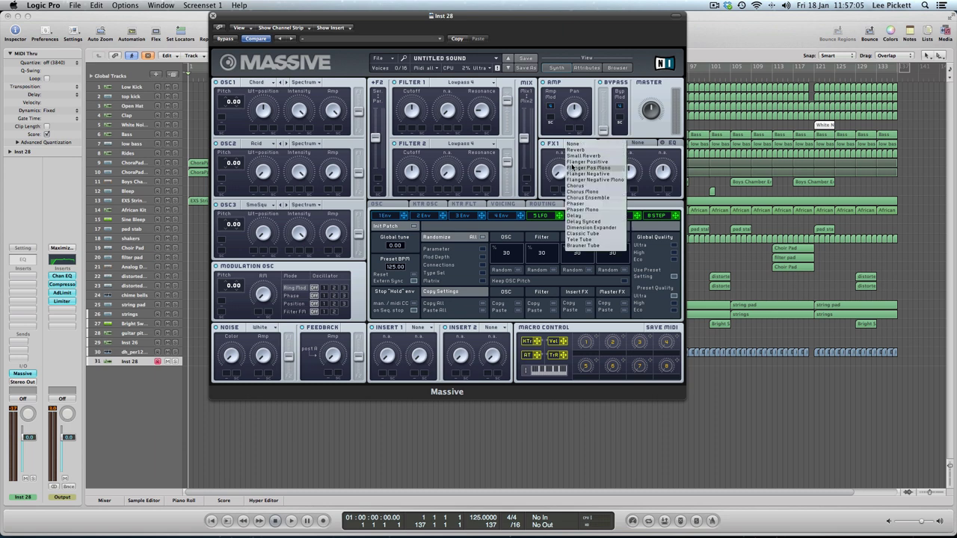
left_click(582, 150)
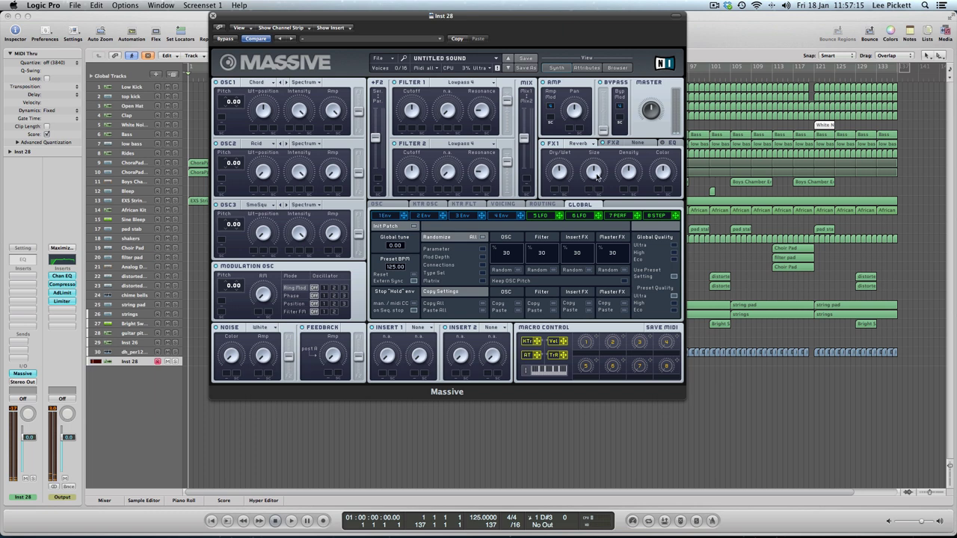
left_click(669, 146)
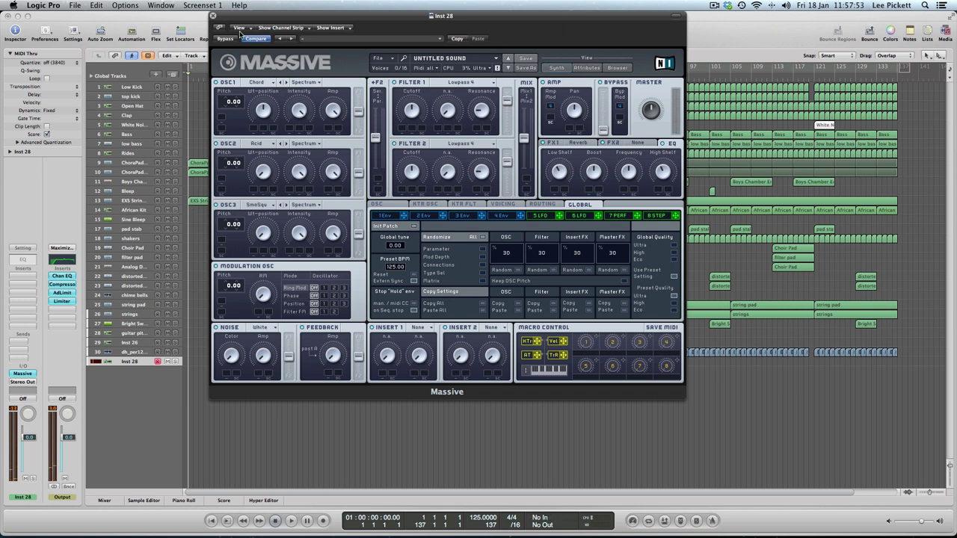
left_click(213, 16)
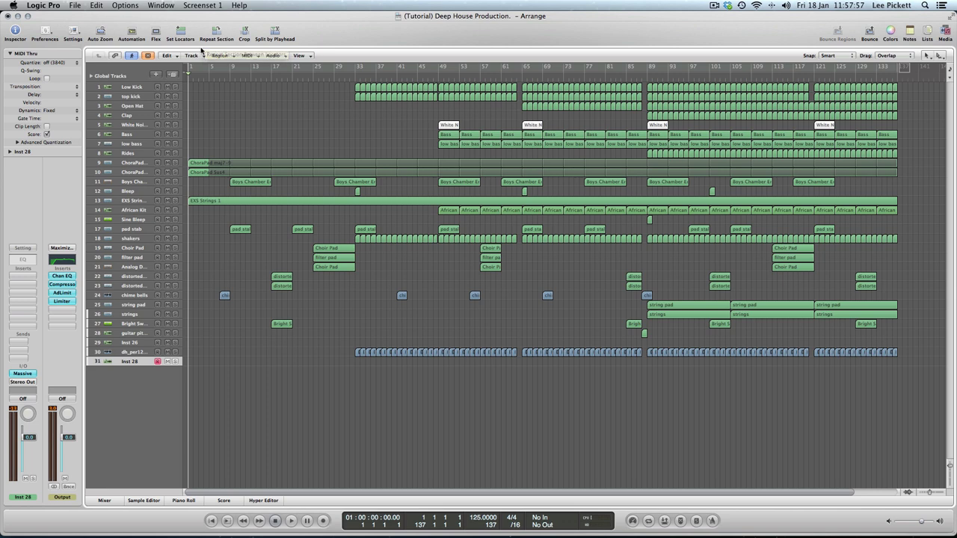
Step: Try to replace the Compressor on the Output channel strip with the stereo version of Waves SSLComp
left_click(58, 286)
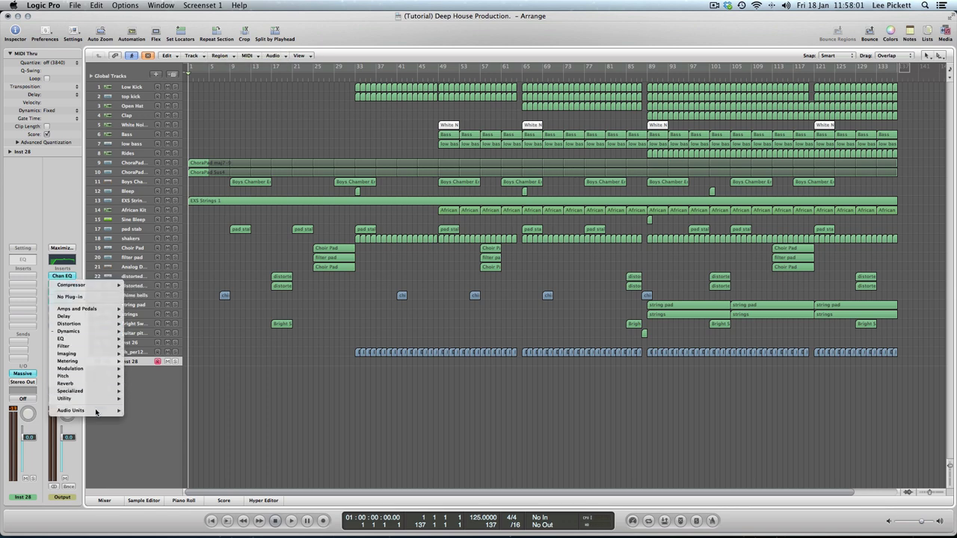
mouse_move(97, 411)
mouse_move(149, 426)
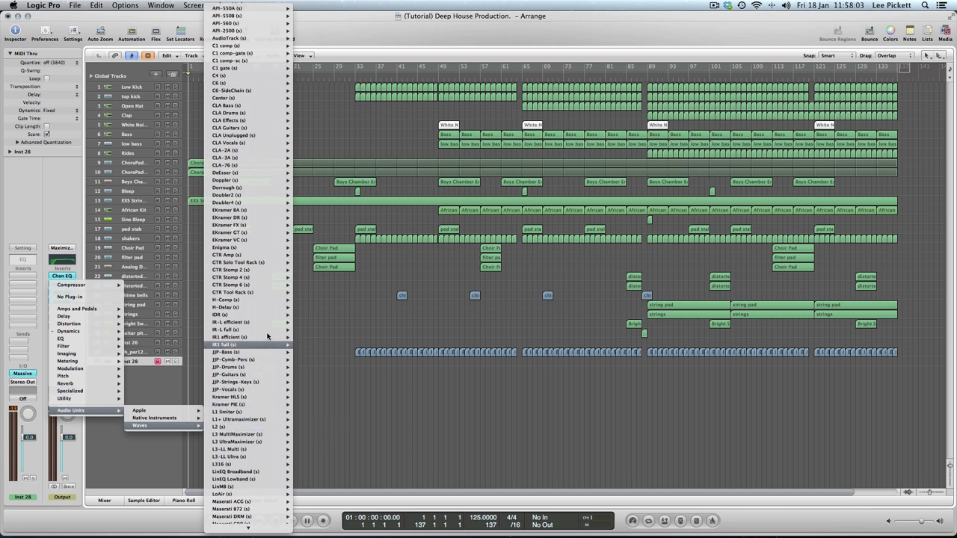
scroll(247, 281, "down", 3)
scroll(247, 513, "down", 15)
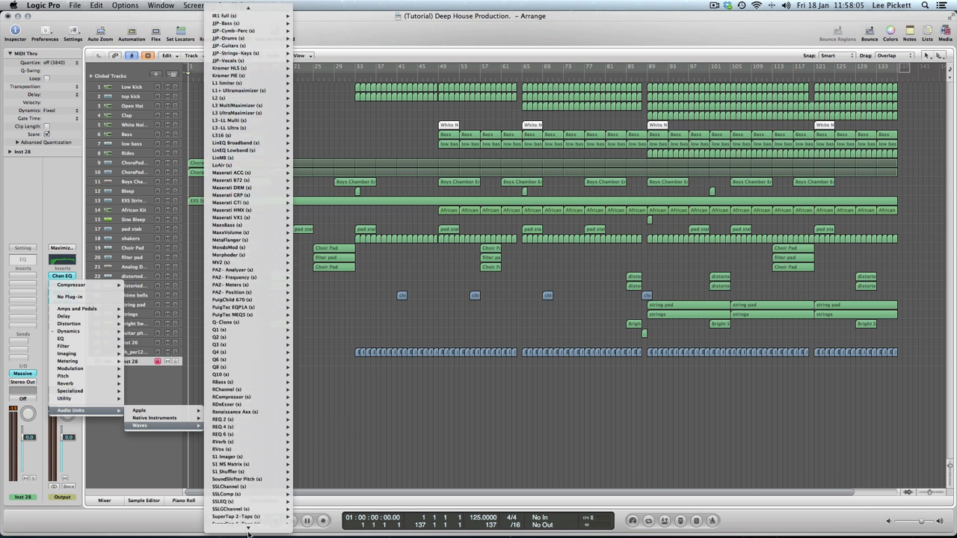
mouse_move(245, 346)
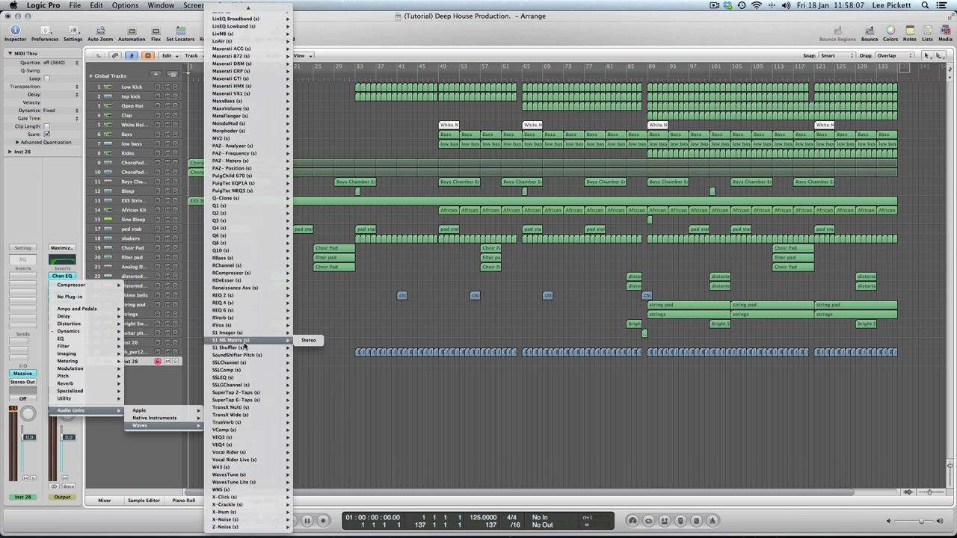
mouse_move(247, 370)
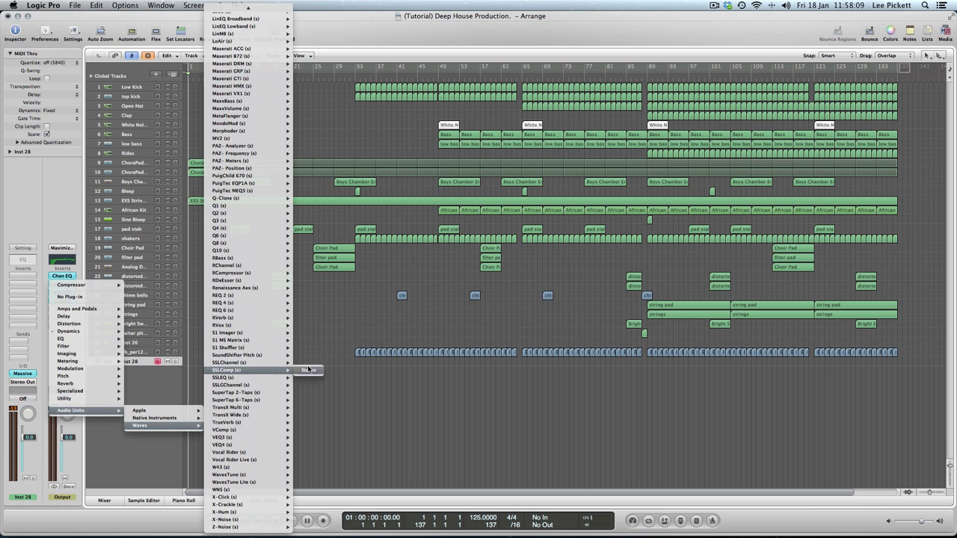
left_click(307, 369)
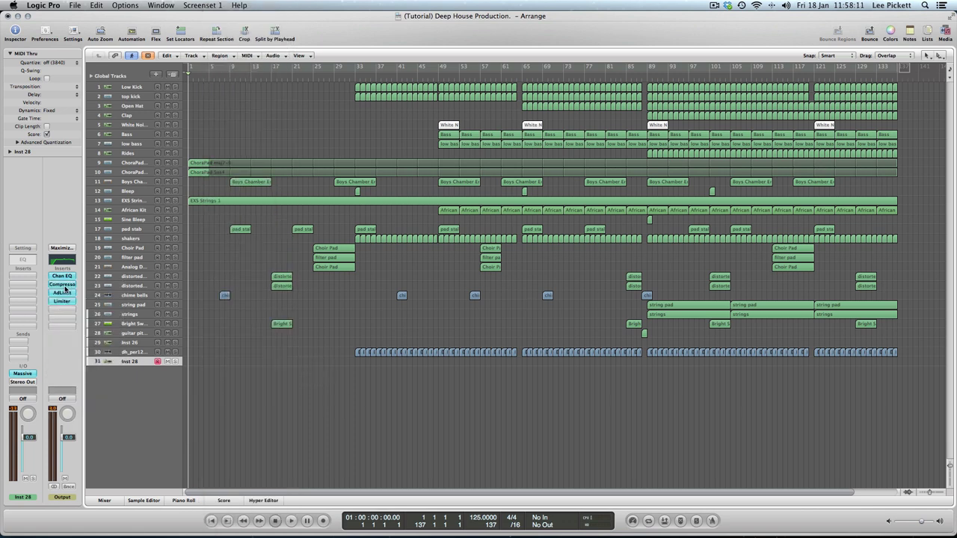
Step: Replace the Output strip's Compressor with the Waves SSLComp plug-in in stereo
left_click(65, 287)
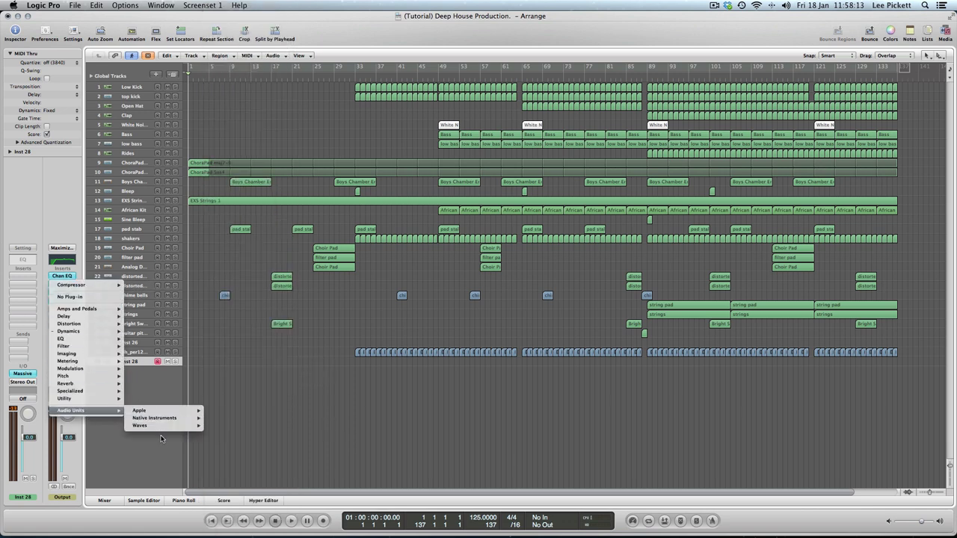
mouse_move(247, 389)
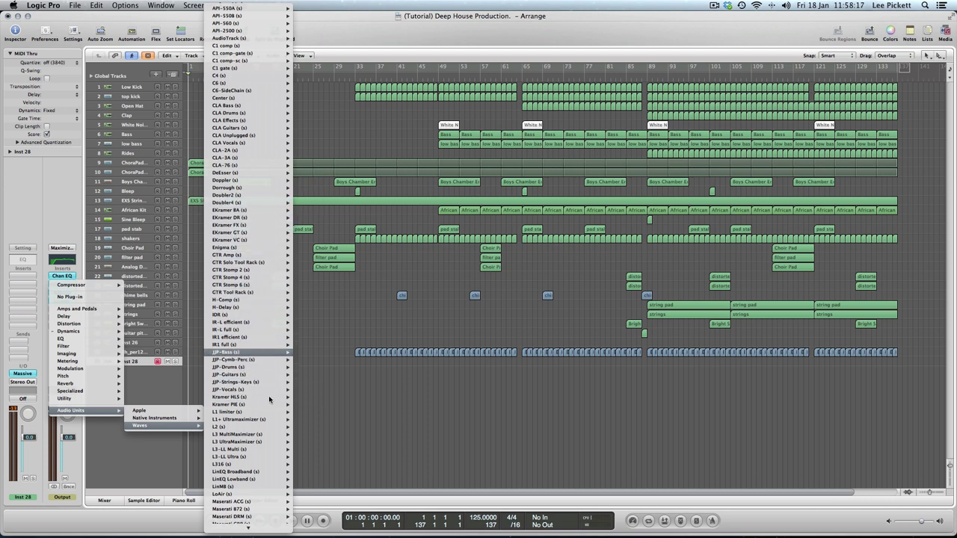
scroll(268, 396, "down", 10)
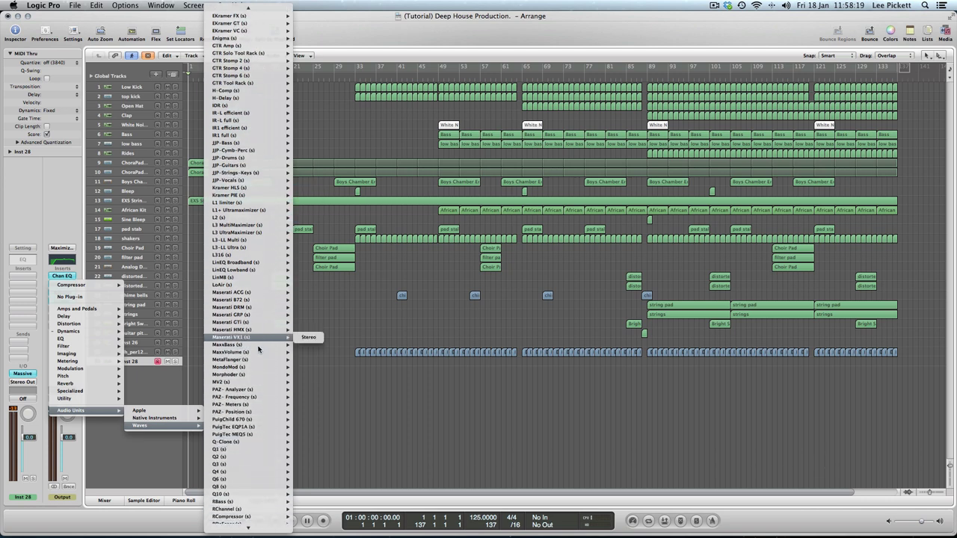
scroll(252, 520, "down", 3)
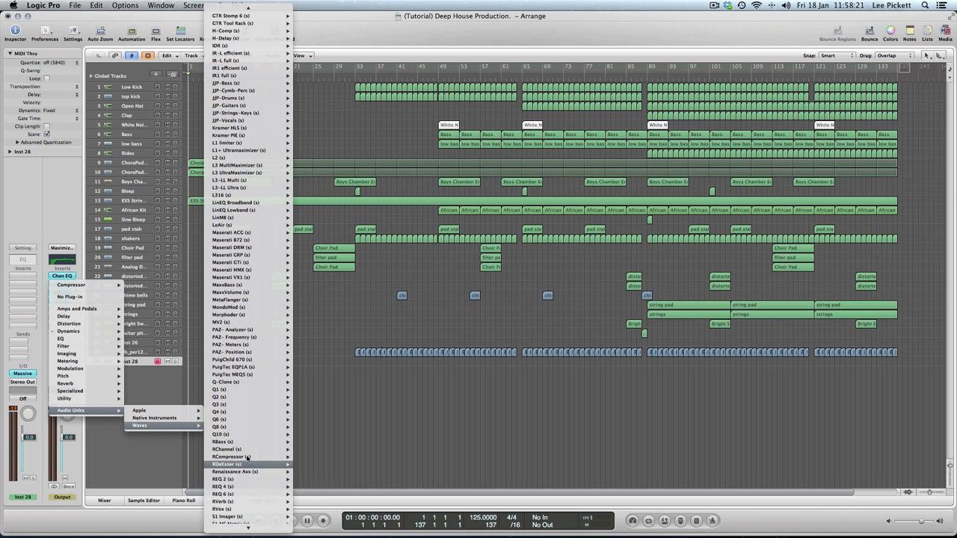
scroll(247, 479, "down", 5)
mouse_move(247, 492)
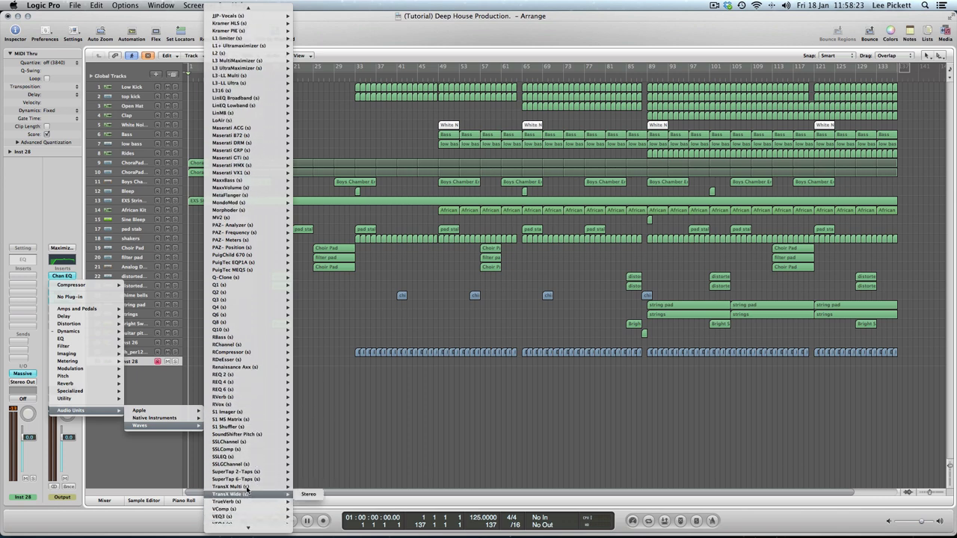
mouse_move(251, 449)
left_click(305, 450)
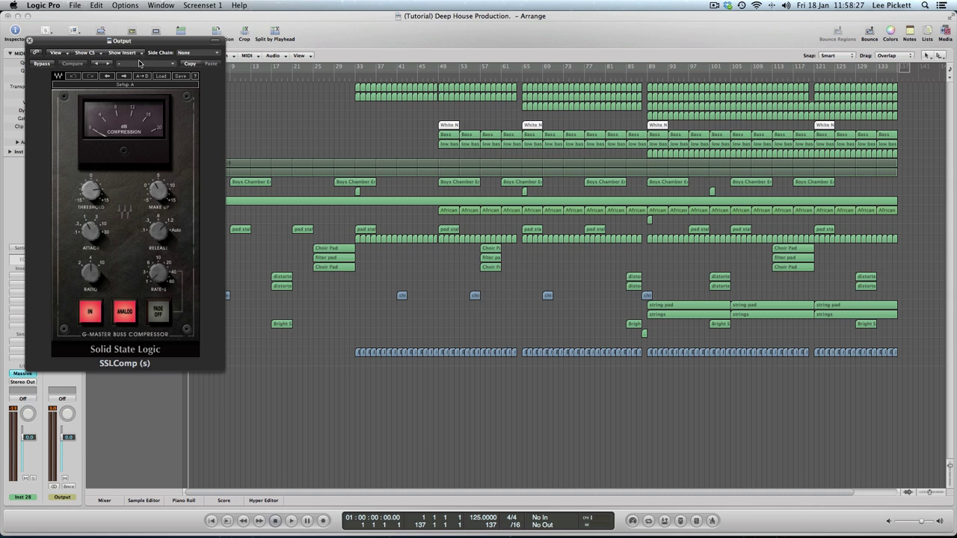
Step: Load SSLComp's Mastering factory preset and close the plug-in window
left_click(138, 63)
mouse_move(178, 151)
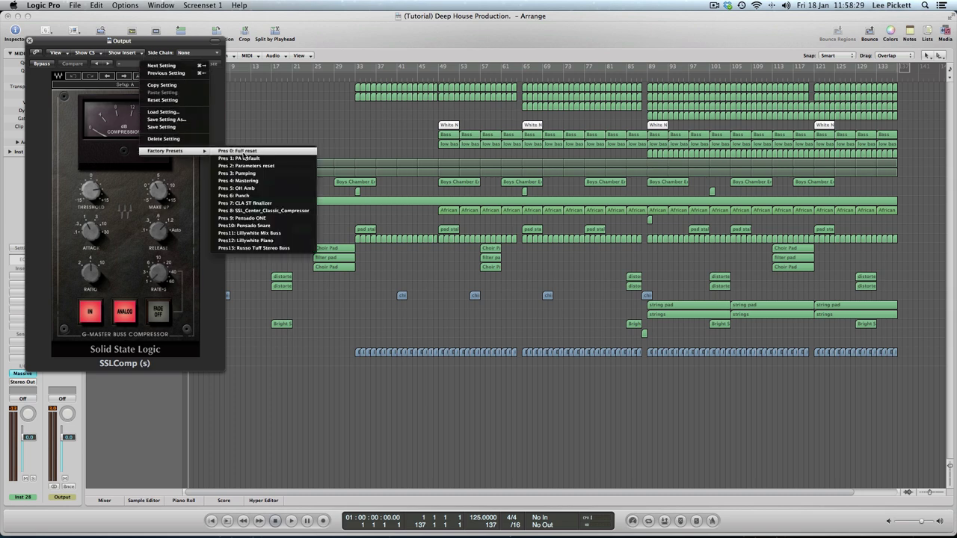
left_click(253, 182)
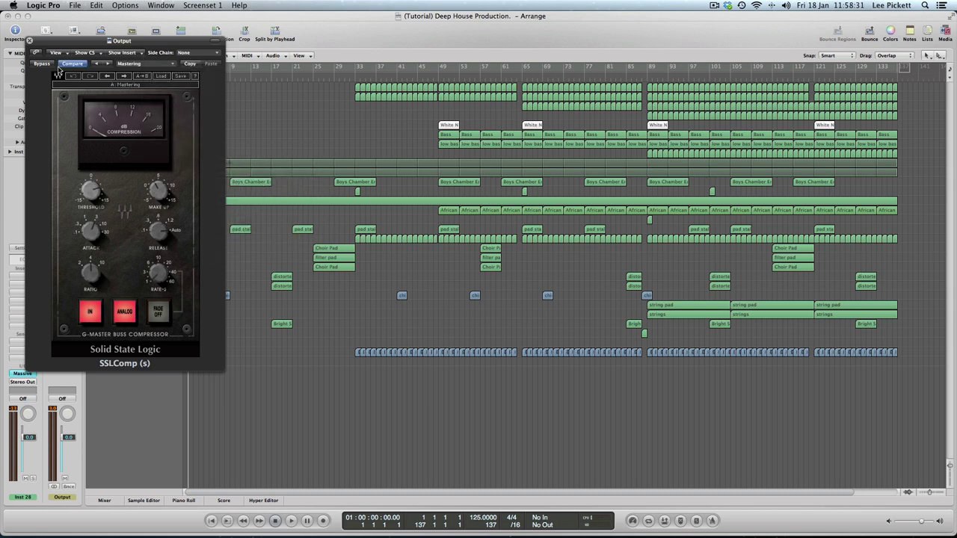
left_click(30, 40)
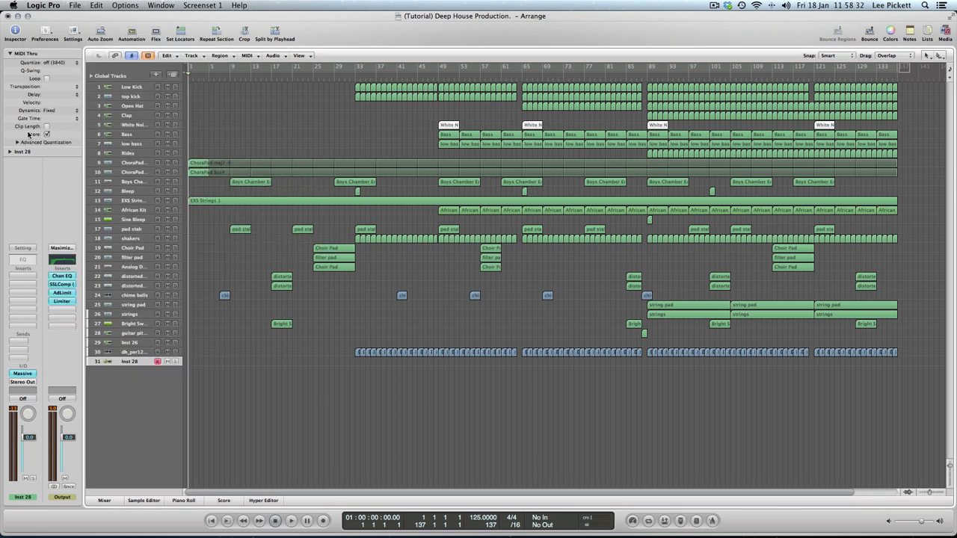
Step: Replace the Output strip's Adaptive Limiter with the stereo Waves L1 limiter and move its window clear of the channel strips
left_click(54, 294)
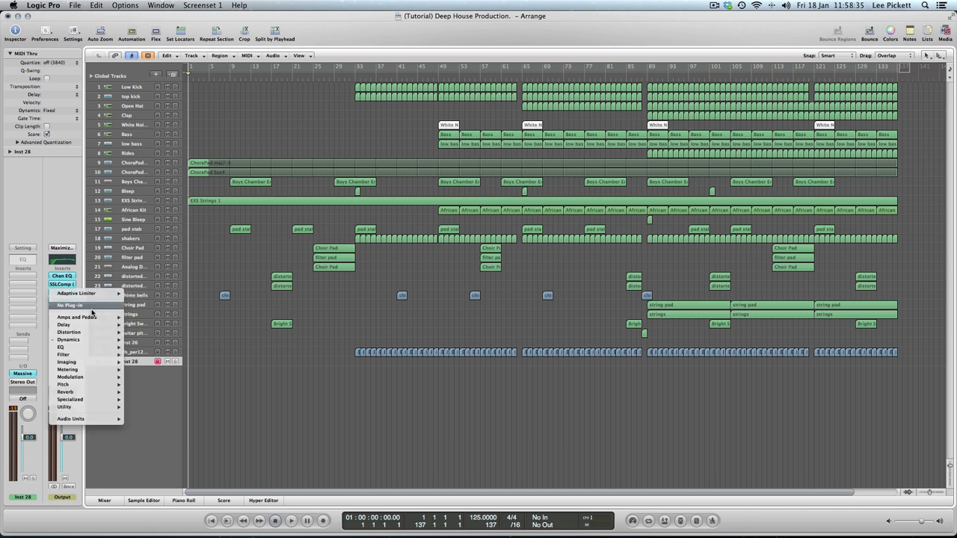
mouse_move(174, 439)
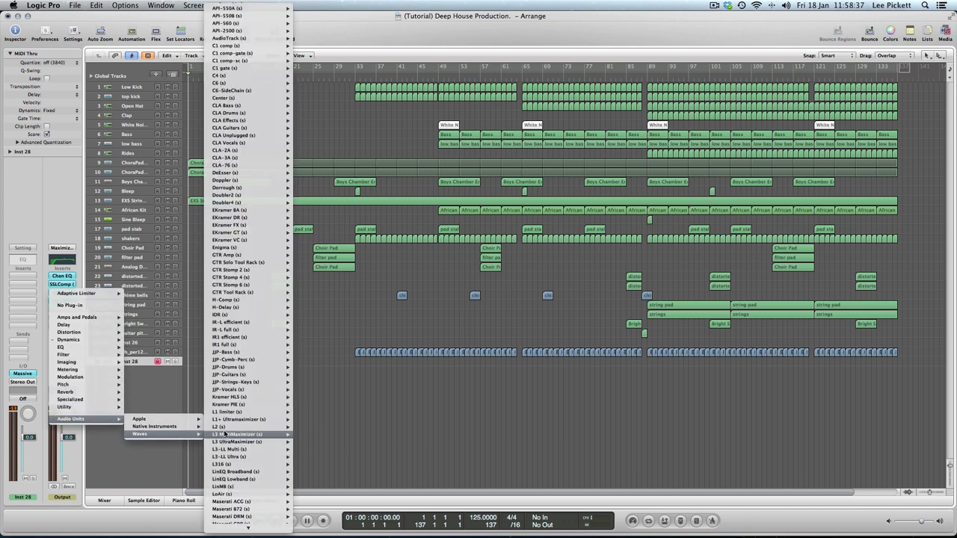
mouse_move(233, 405)
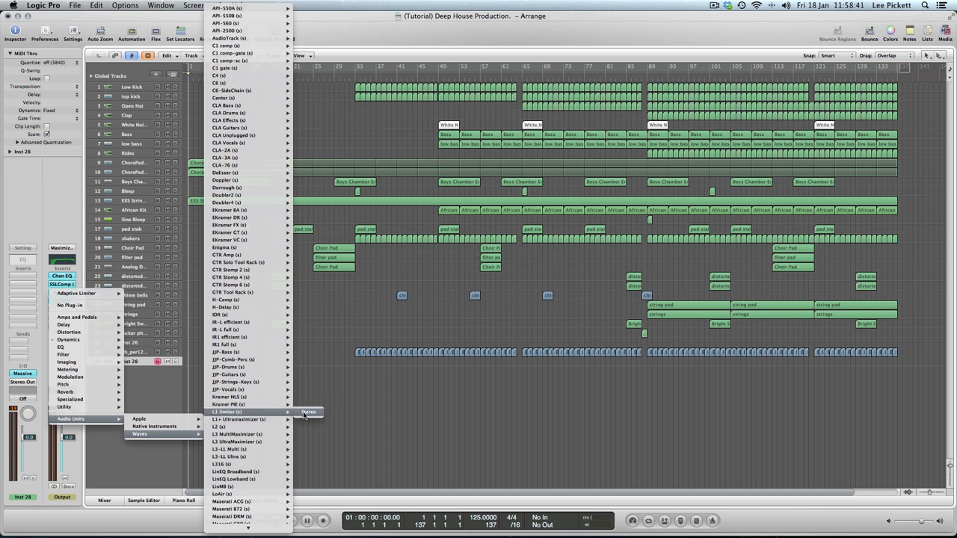
left_click(306, 414)
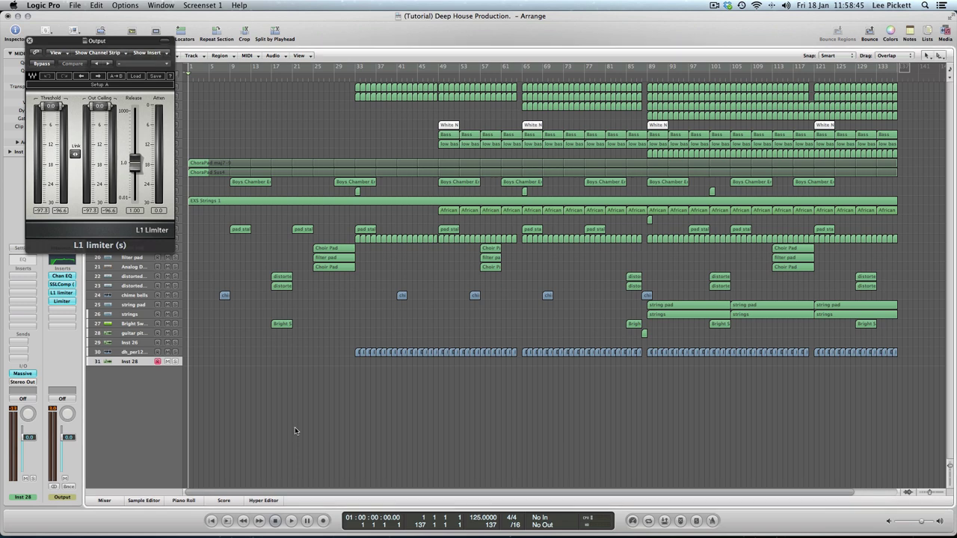
left_click_drag(44, 36, 189, 75)
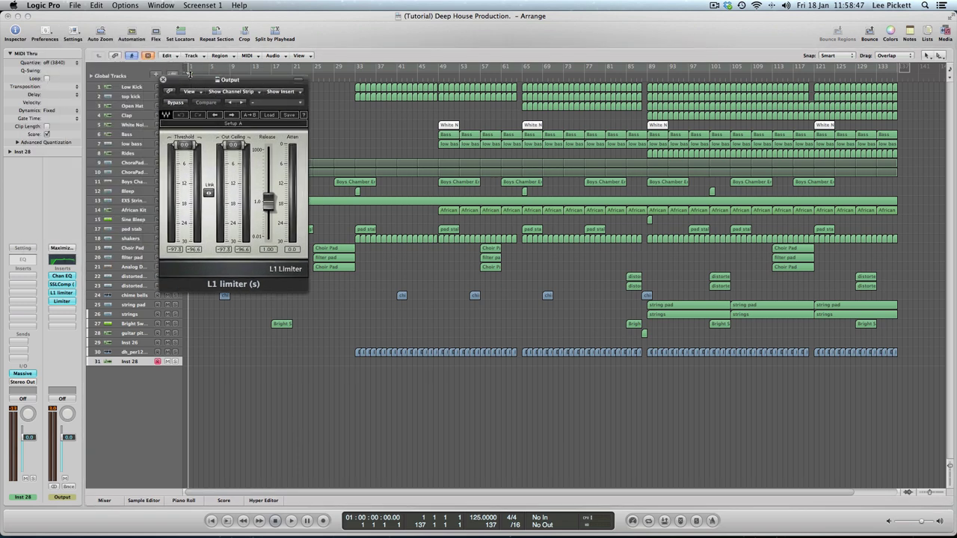
Step: Play the arrangement from the start while adjusting the system volume
key("XF86AudioLowerVolume")
key("XF86AudioLowerVolume")
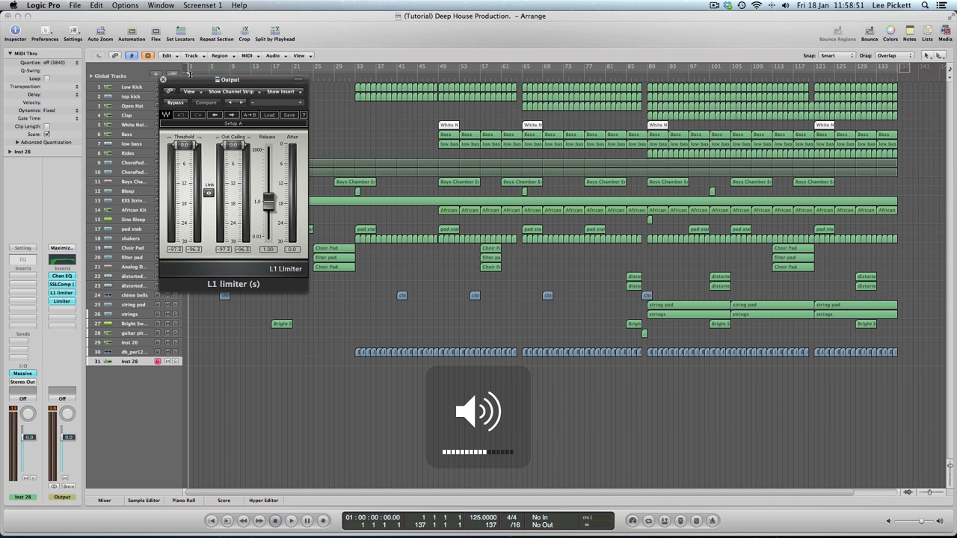
key("space")
key("XF86AudioRaiseVolume")
key("XF86AudioRaiseVolume")
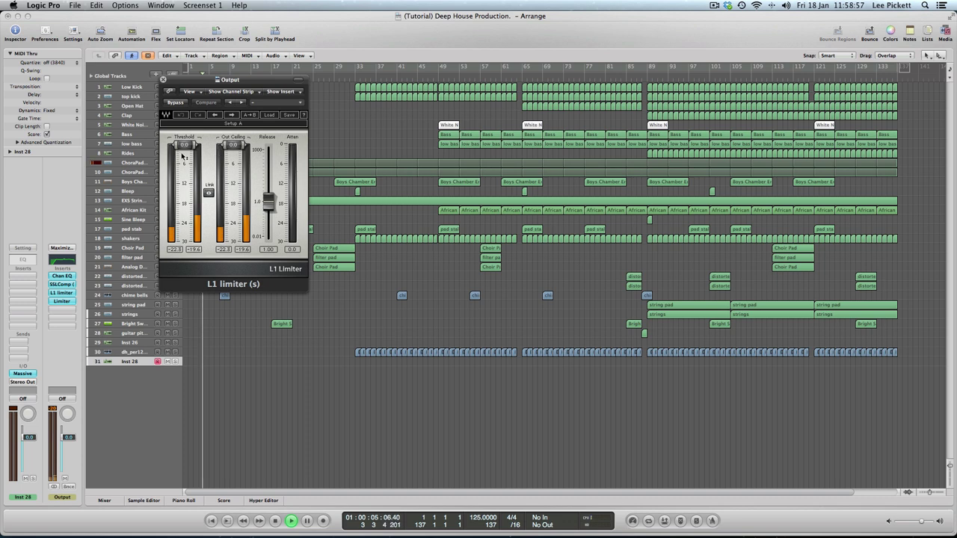
Step: Set the L1 limiter's threshold and output ceiling both to -2.0 and close its window
left_click_drag(181, 156, 182, 164)
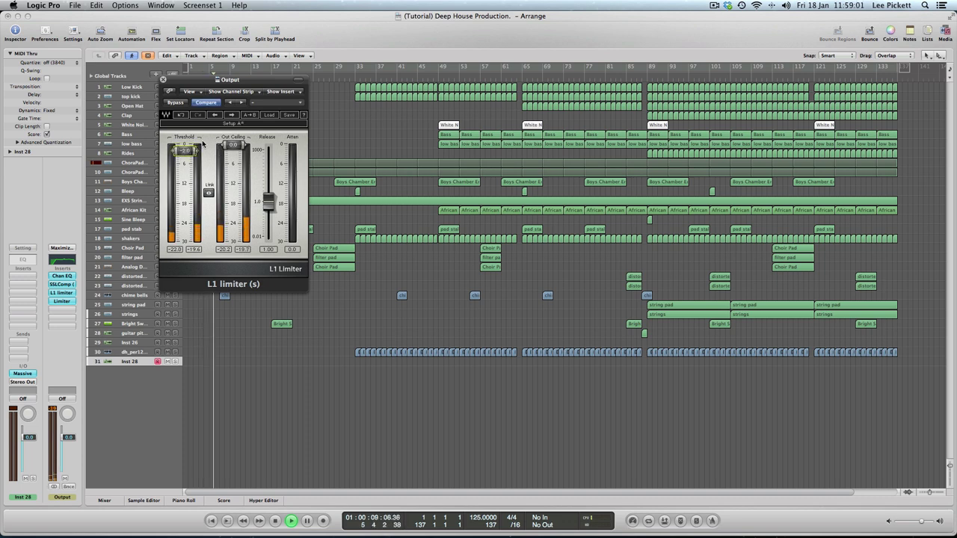
left_click_drag(232, 145, 233, 147)
left_click_drag(234, 149, 227, 155)
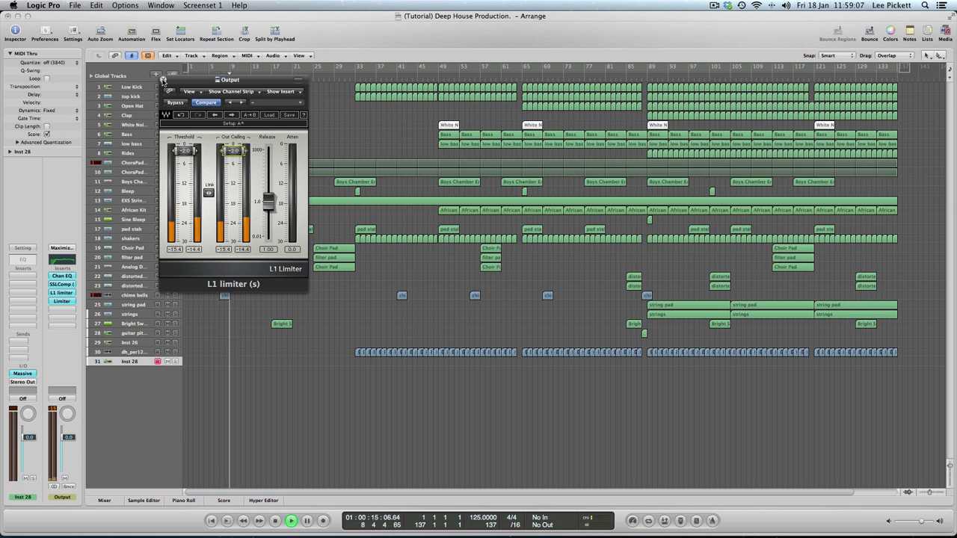
left_click(163, 80)
Step: Audition the arrangement from around bar 33 and from around bar 49
left_click(353, 74)
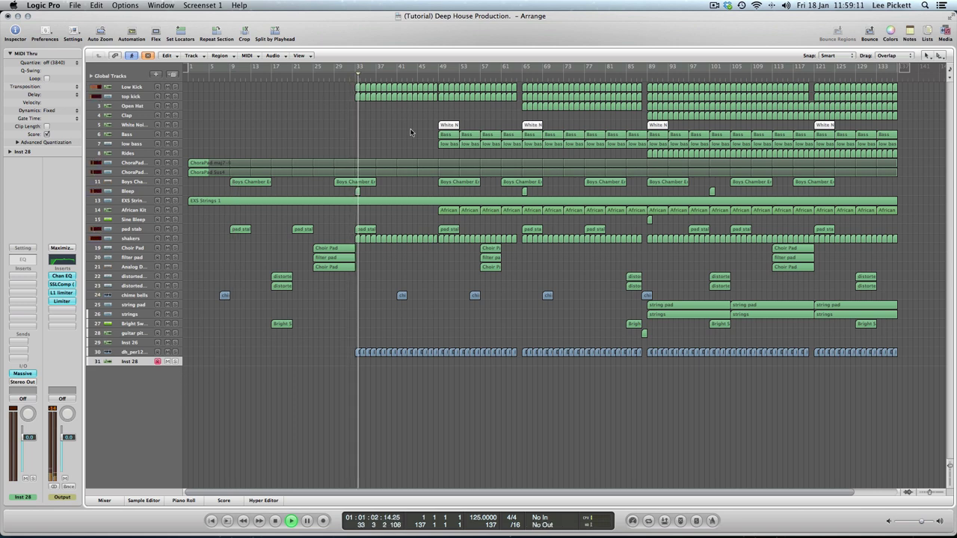
left_click(436, 75)
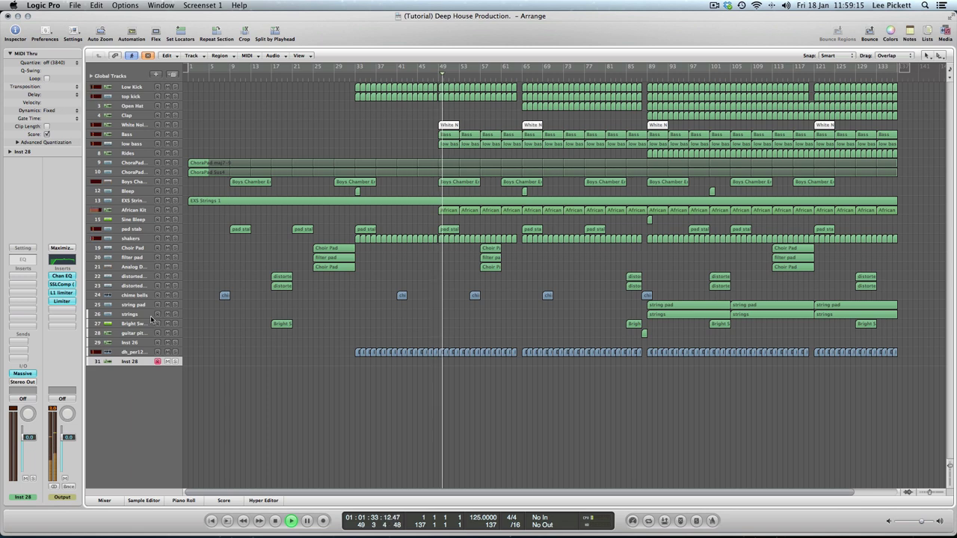
Step: Remove the Limiter from the Output strip and insert the stereo Stereo Spread imaging plug-in in its slot
left_click(58, 301)
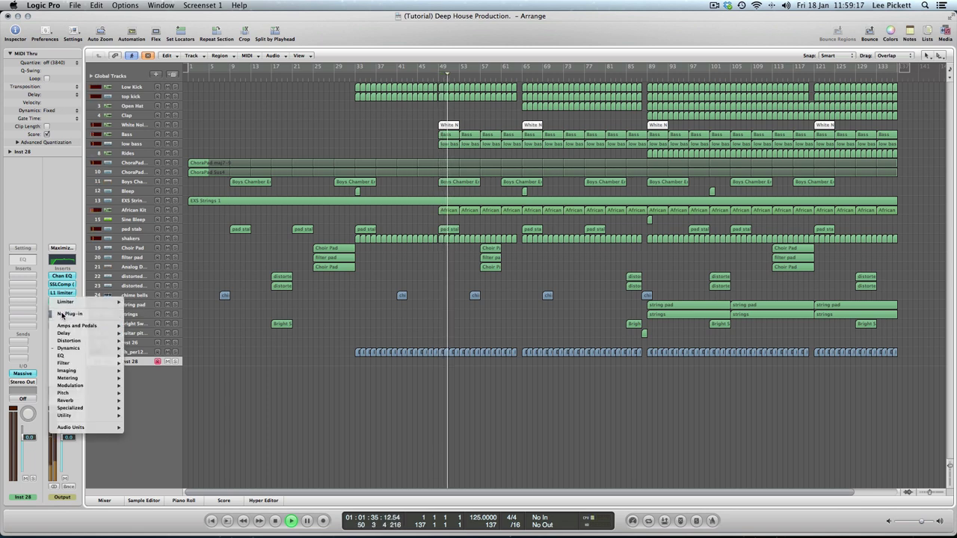
left_click(59, 302)
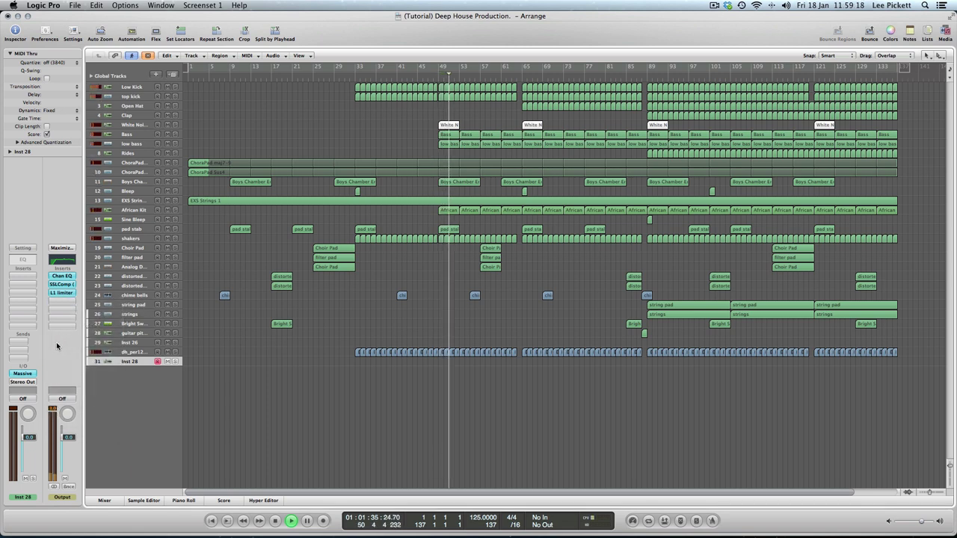
left_click(58, 303)
mouse_move(101, 357)
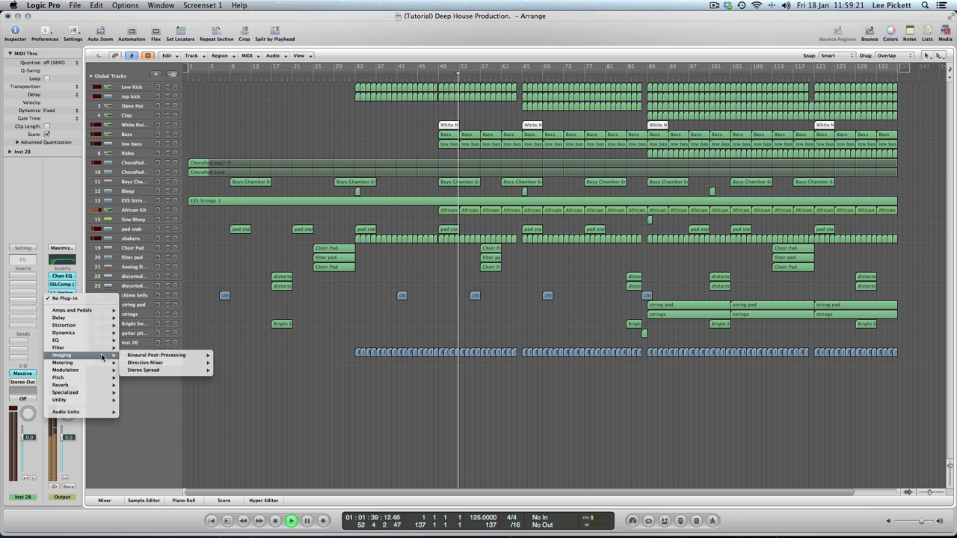
mouse_move(172, 371)
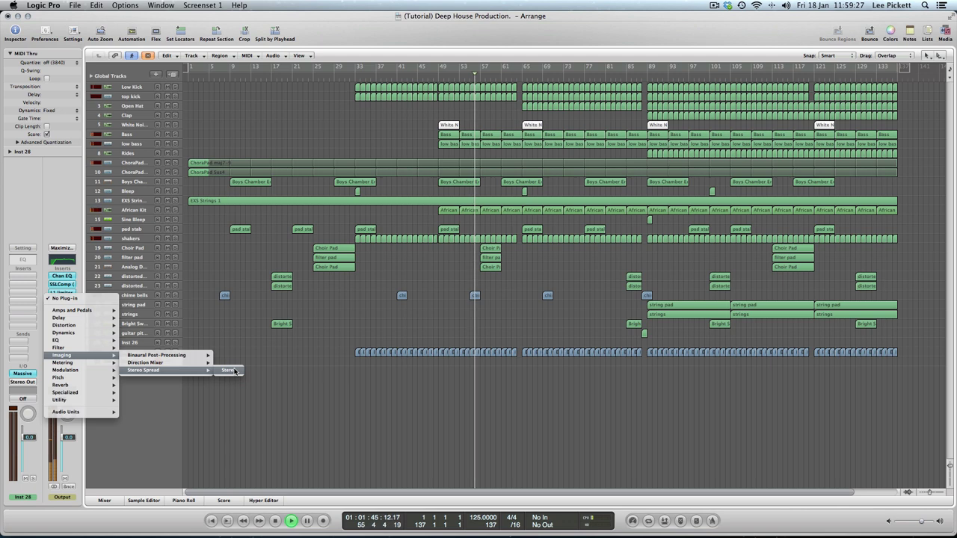
left_click(235, 371)
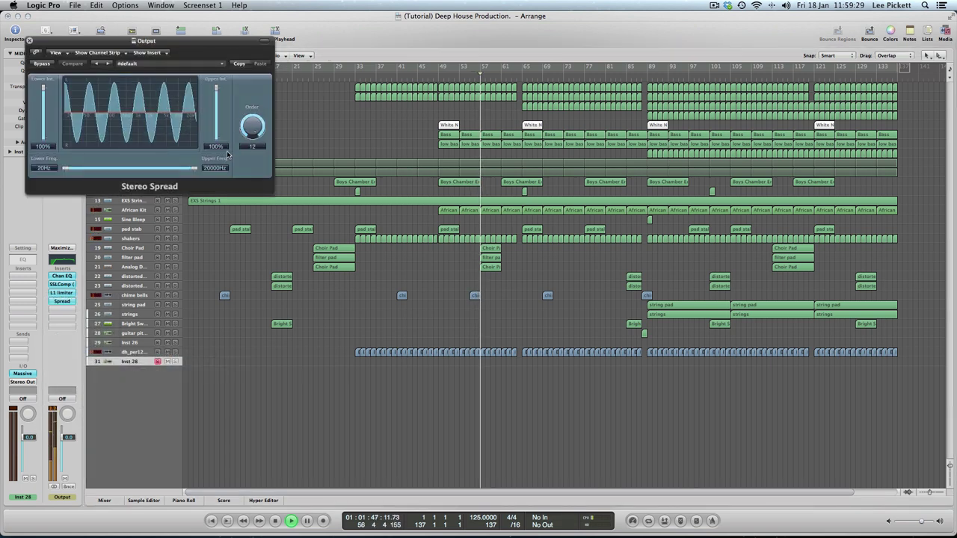
Step: Set Stereo Spread's upper and lower intensity to 10% each and close the plug-in window
left_click_drag(216, 88, 211, 192)
left_click_drag(197, 232, 192, 250)
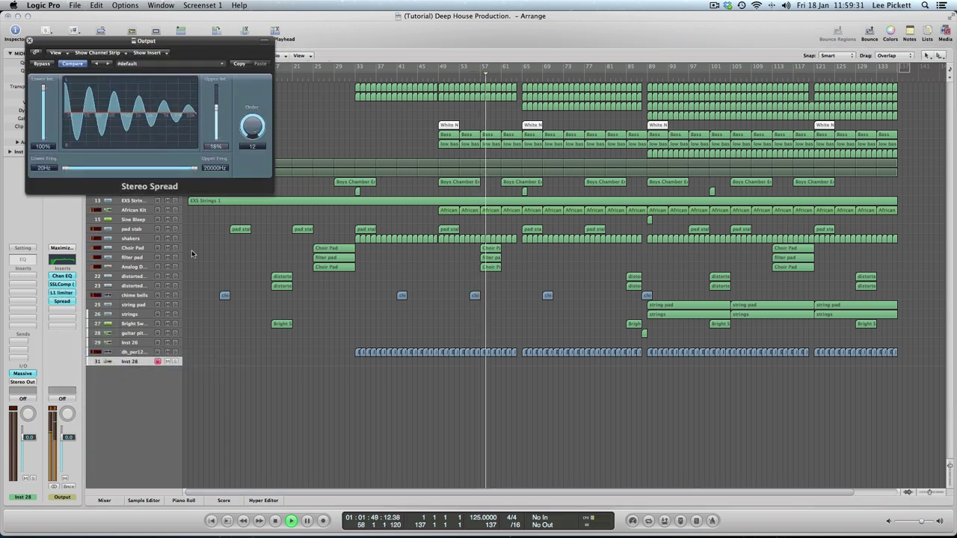
left_click_drag(43, 94, 51, 262)
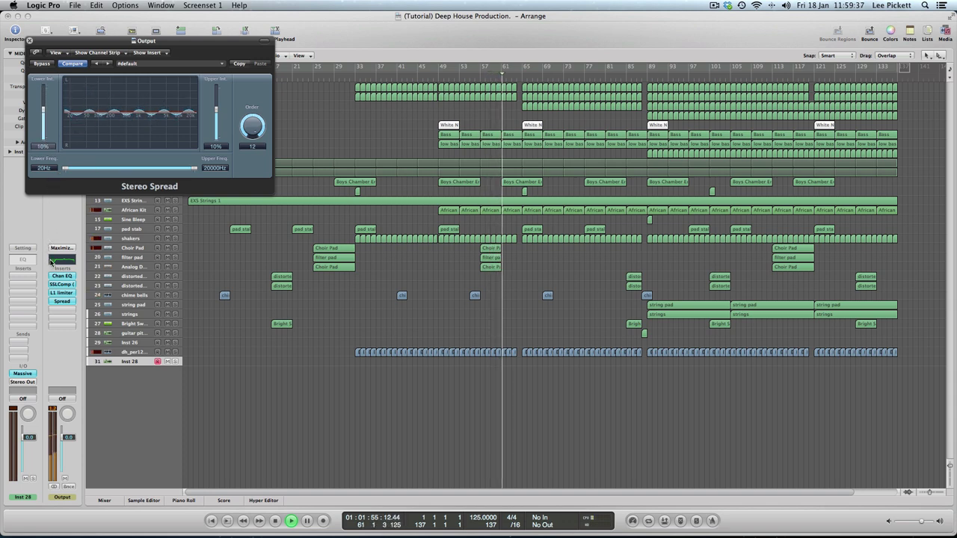
left_click(30, 40)
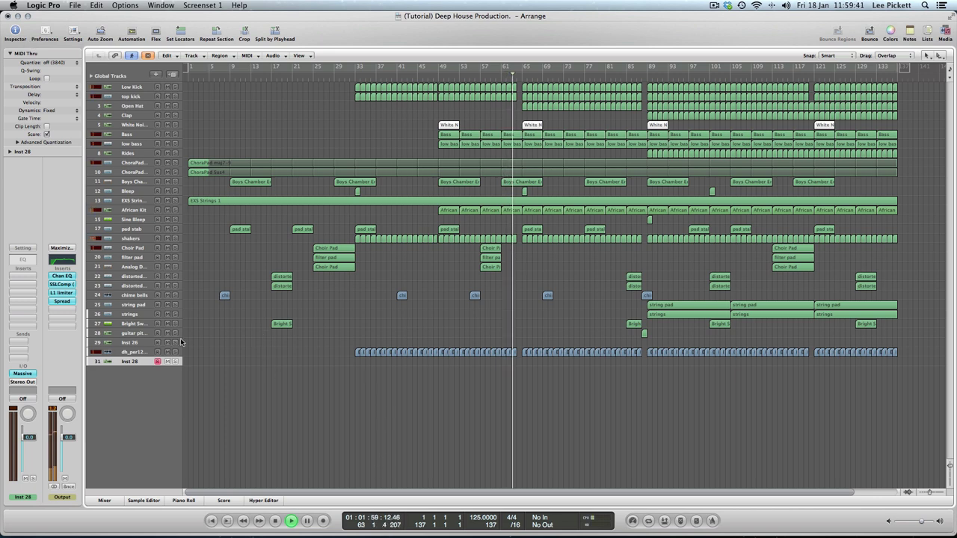
Step: Set the Output Channel EQ's low cut to 70 Hz and third band to 170 Hz at -3.0 dB, and return playback to the start
left_click_drag(137, 144, 140, 147)
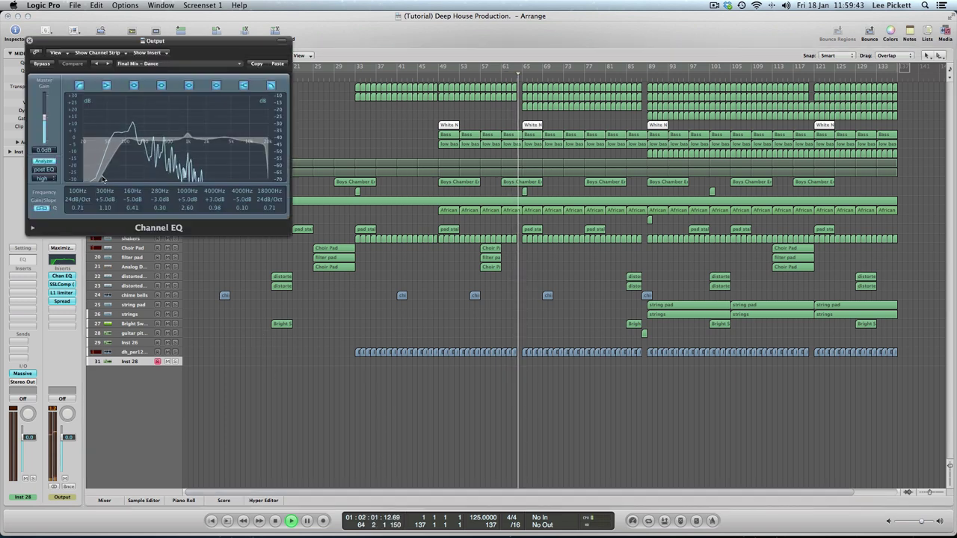
left_click_drag(86, 196, 85, 205)
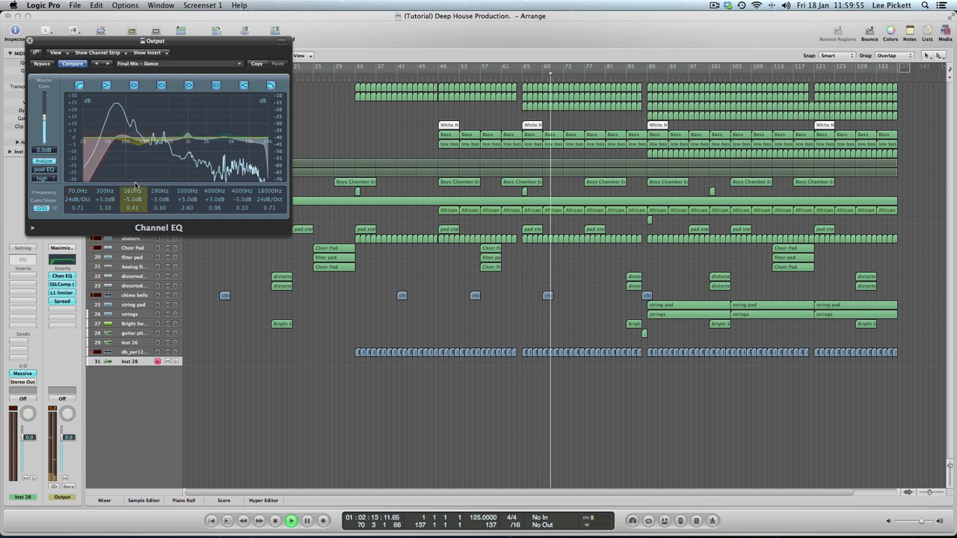
mouse_move(142, 200)
left_mouse_down()
mouse_move(150, 163)
mouse_move(148, 190)
left_mouse_up()
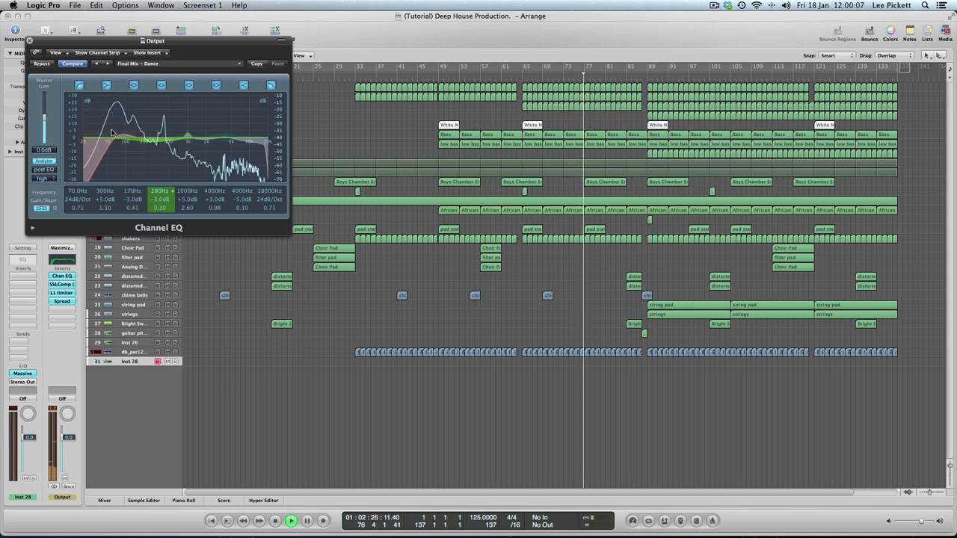
key("v")
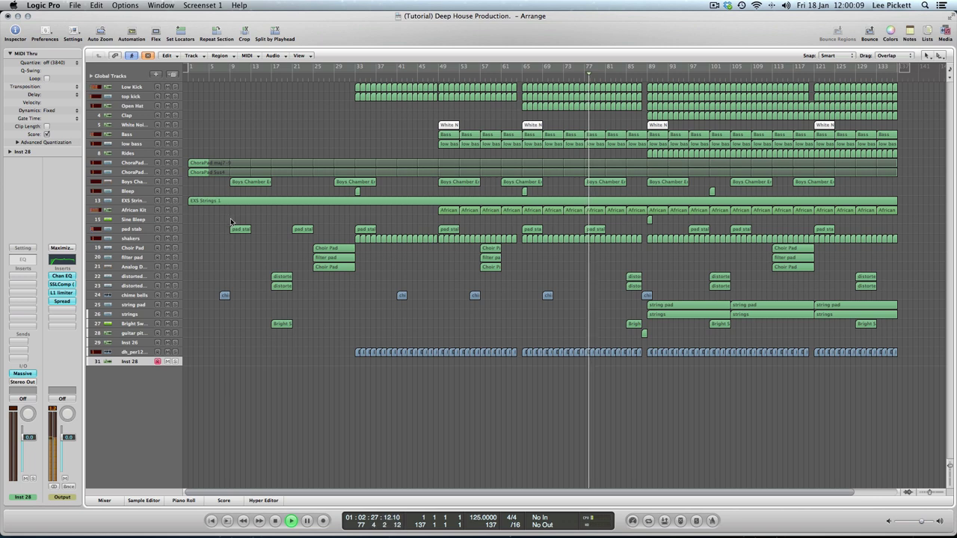
key("space")
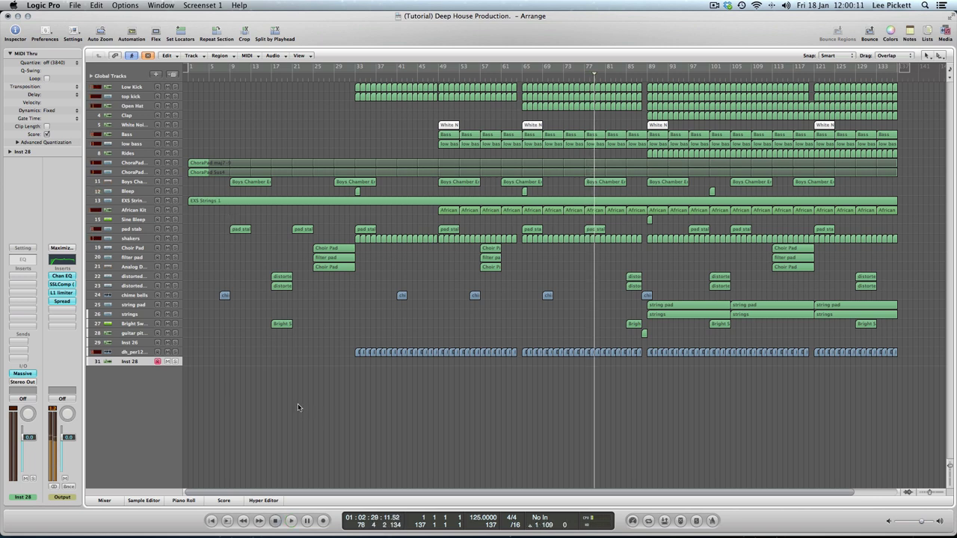
left_click(271, 520)
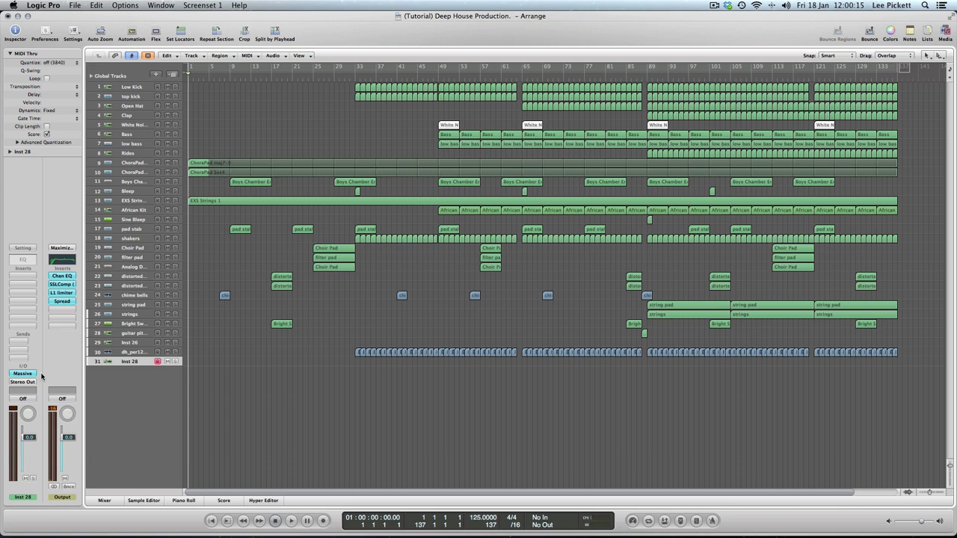
Step: Open Massive on the Inst 28 track and load the Additiv Pad preset
left_click(14, 374)
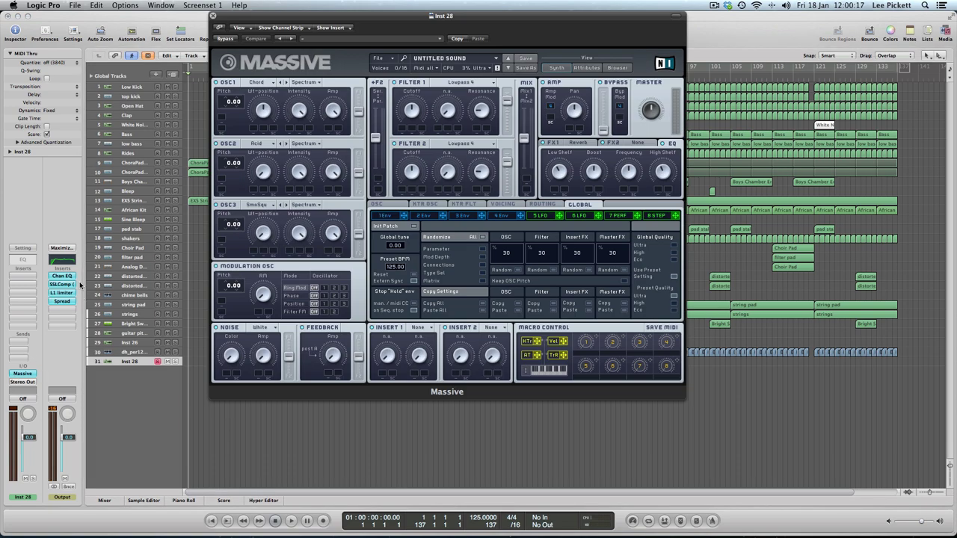
left_click(214, 15)
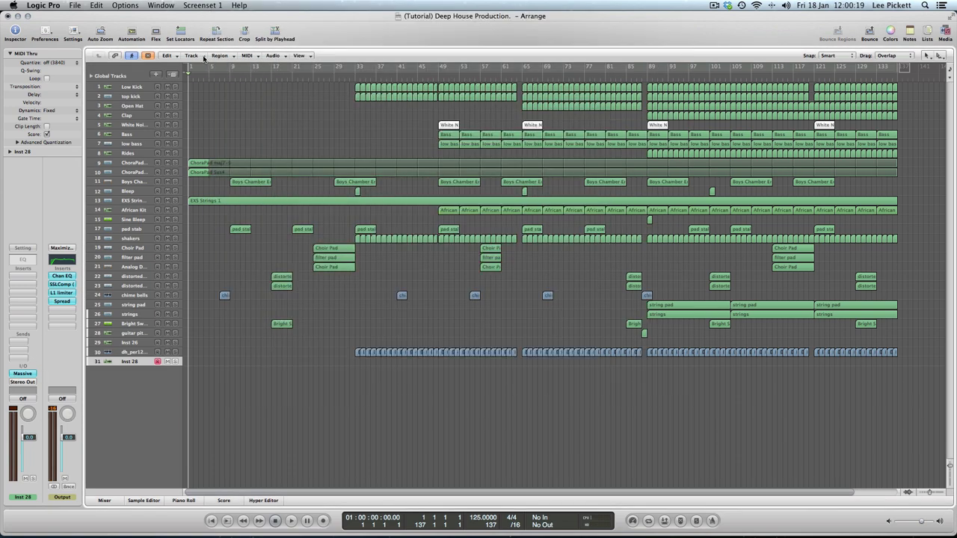
left_click(23, 375)
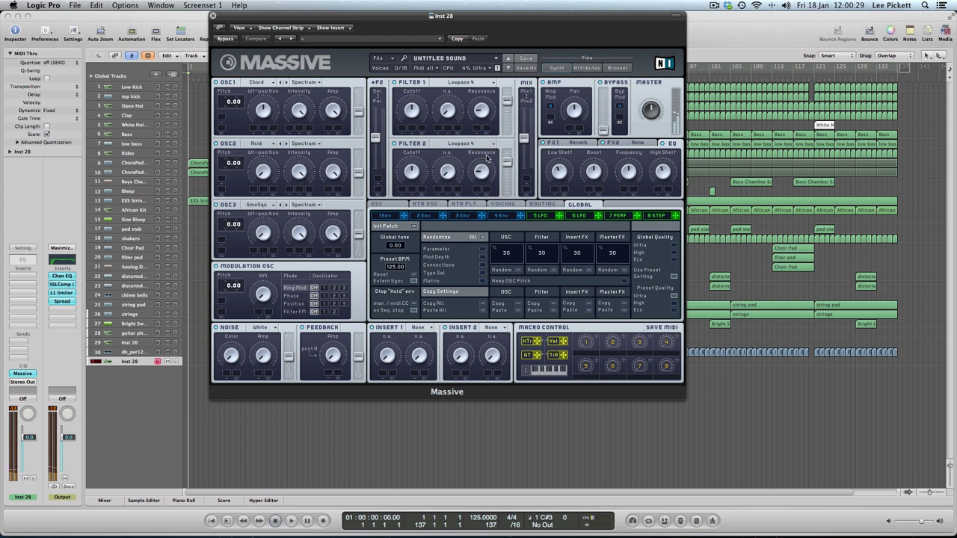
left_click_drag(476, 161, 483, 163)
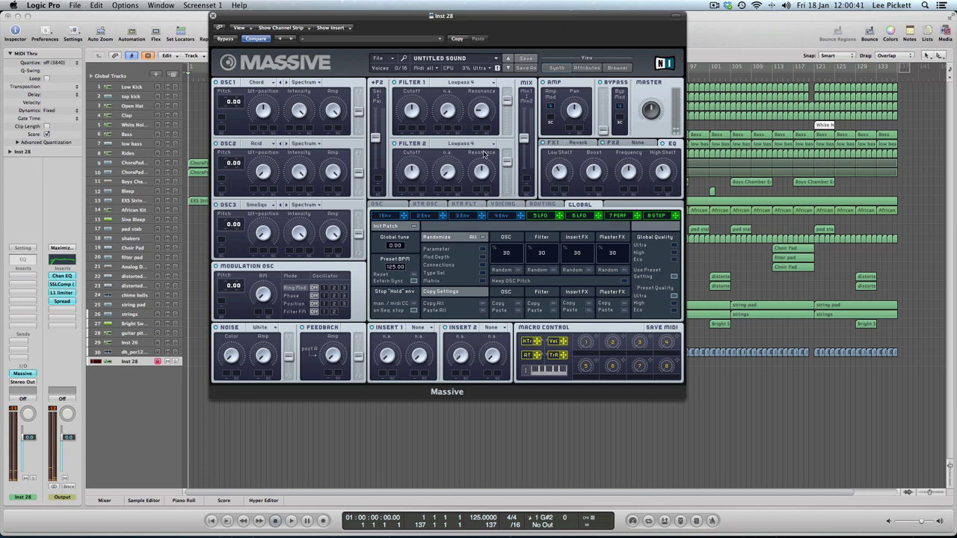
left_click(460, 60)
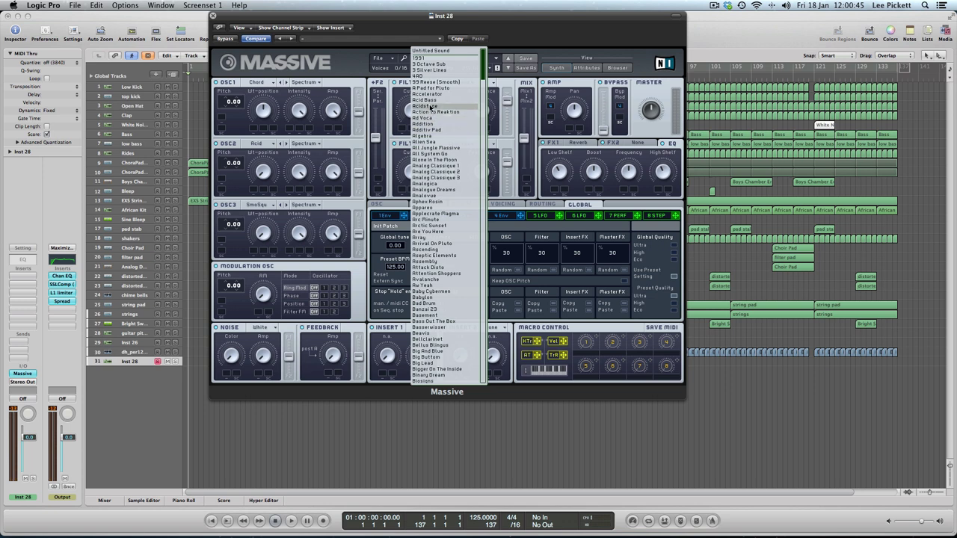
left_click(444, 131)
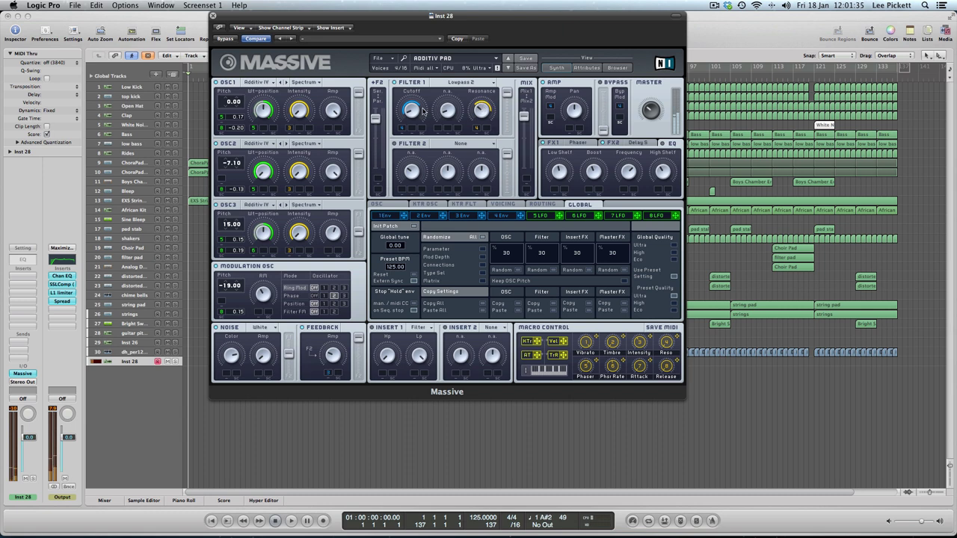
Step: Adjust the Additiv Pad sound by raising the F2 routing fader and changing the Filter 1 cutoff
left_click_drag(376, 120, 401, 94)
left_click_drag(410, 99, 411, 105)
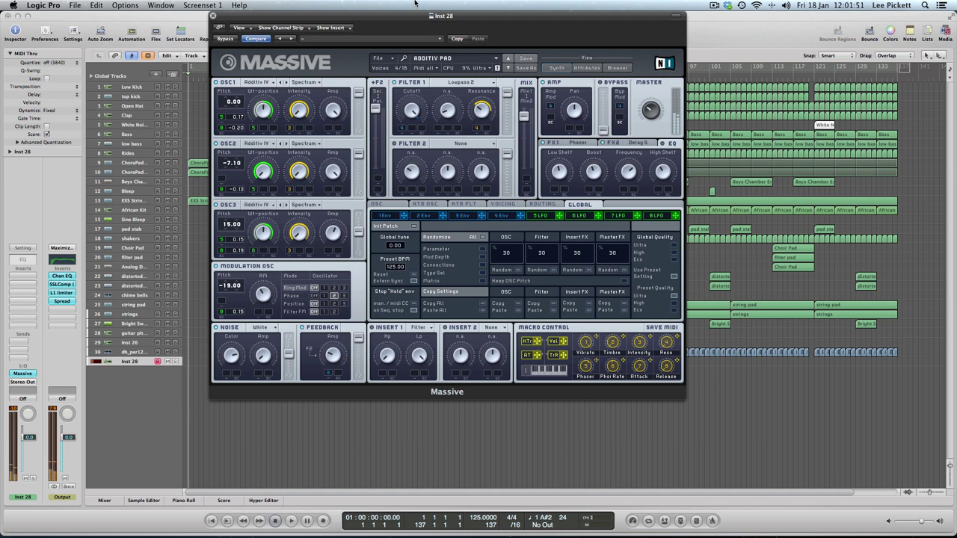
Step: Audition the Additiv Pad sound against the arrangement, cycling bars 89 to 137 and moving the cycle start to bar 105
left_click_drag(287, 24, 65, 4)
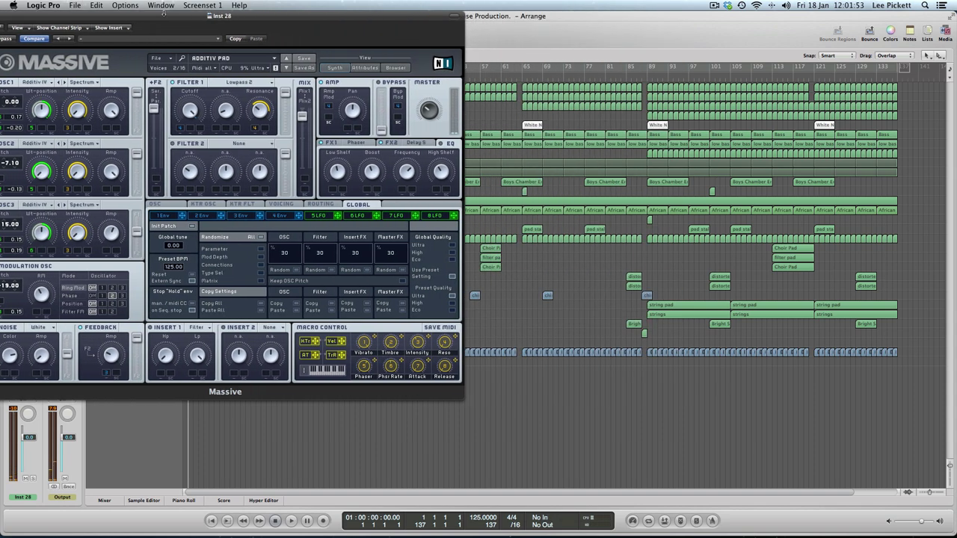
left_click_drag(163, 13, 22, 13)
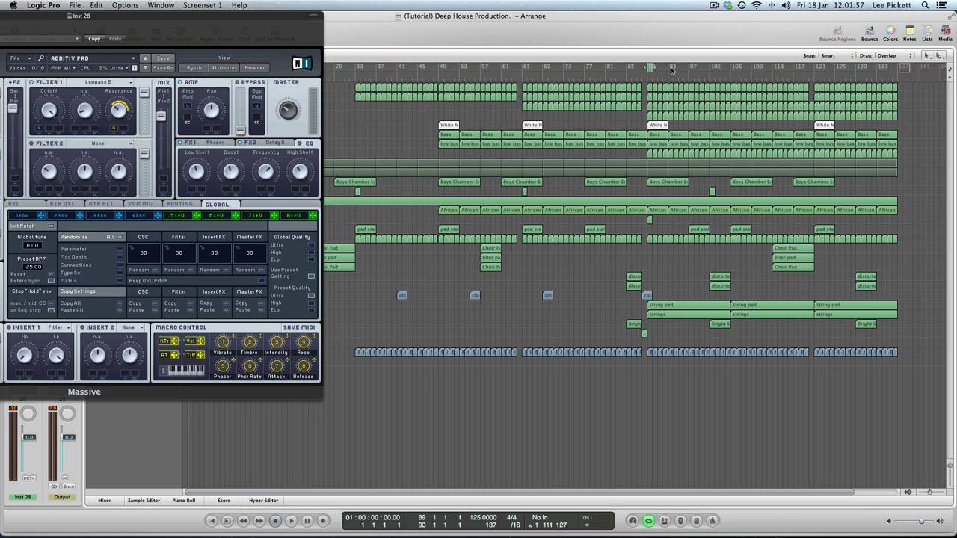
left_click_drag(651, 70, 903, 70)
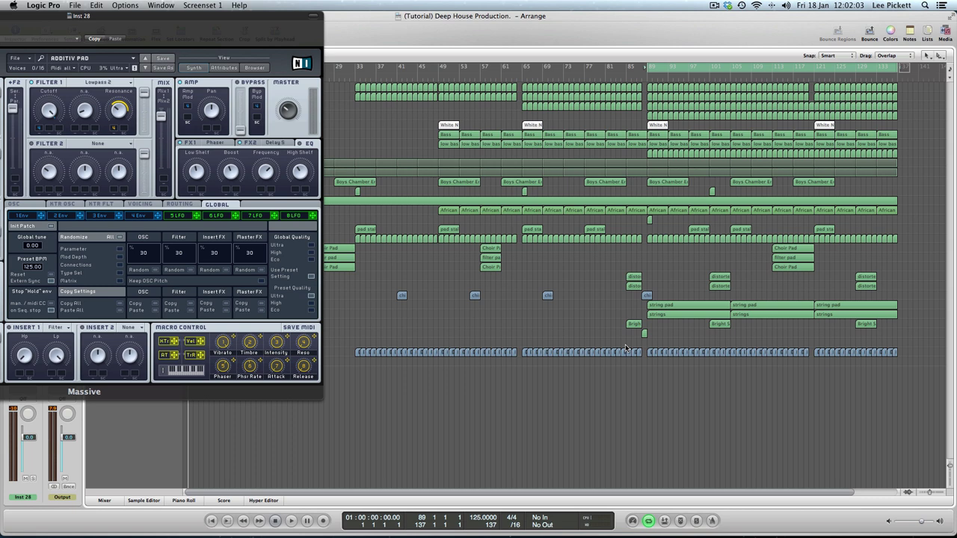
key("space")
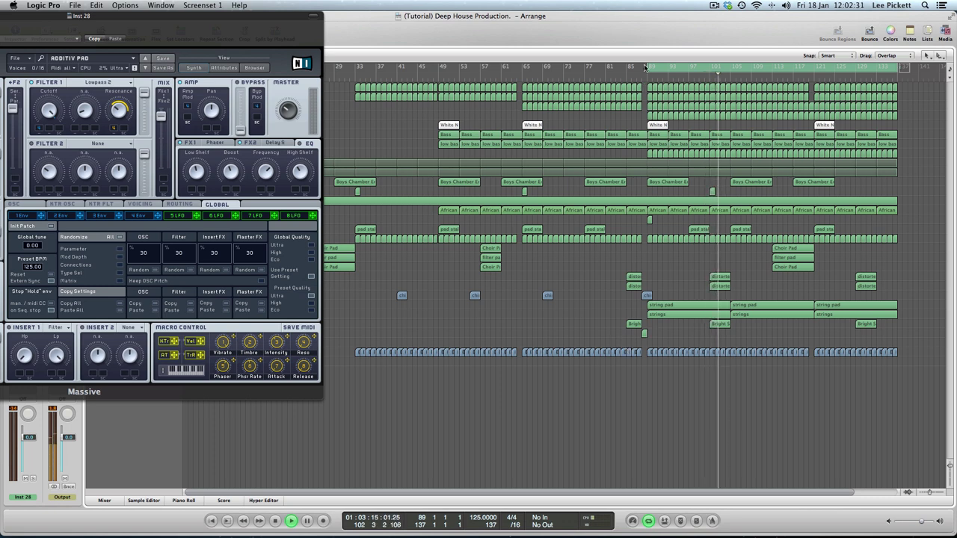
left_click_drag(646, 68, 731, 75)
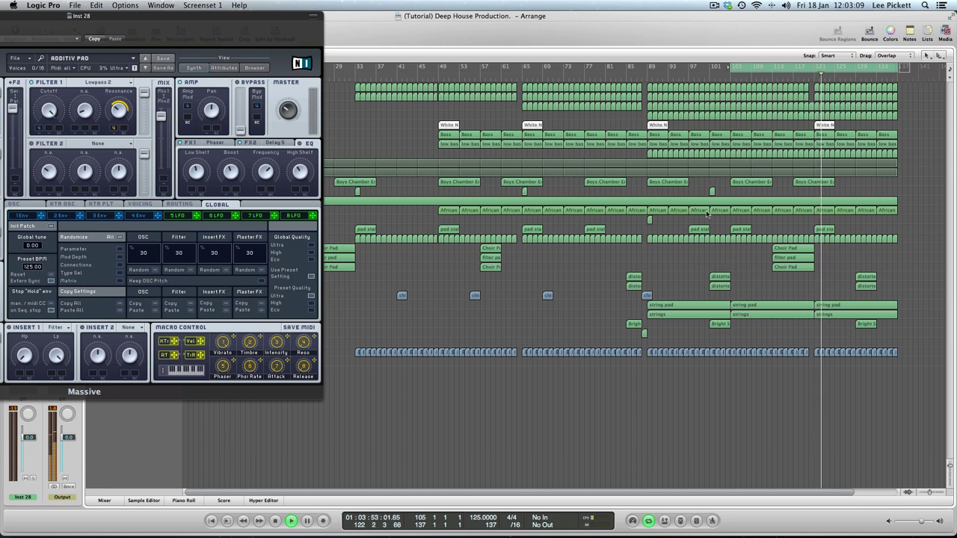
left_click_drag(121, 15, 367, 4)
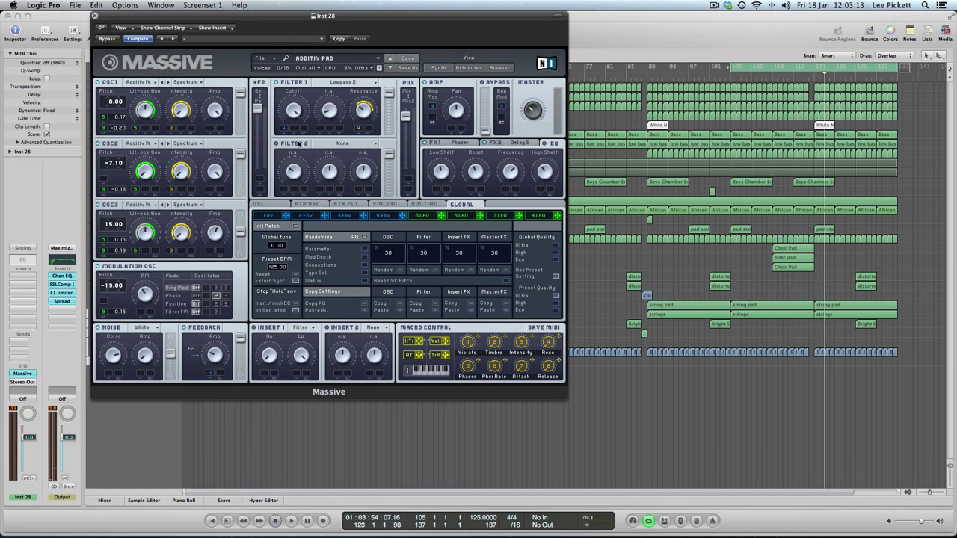
Step: Load the Alien Sea preset in Massive, audition it with the arrangement from bar 105, and close the synth window
left_click(313, 58)
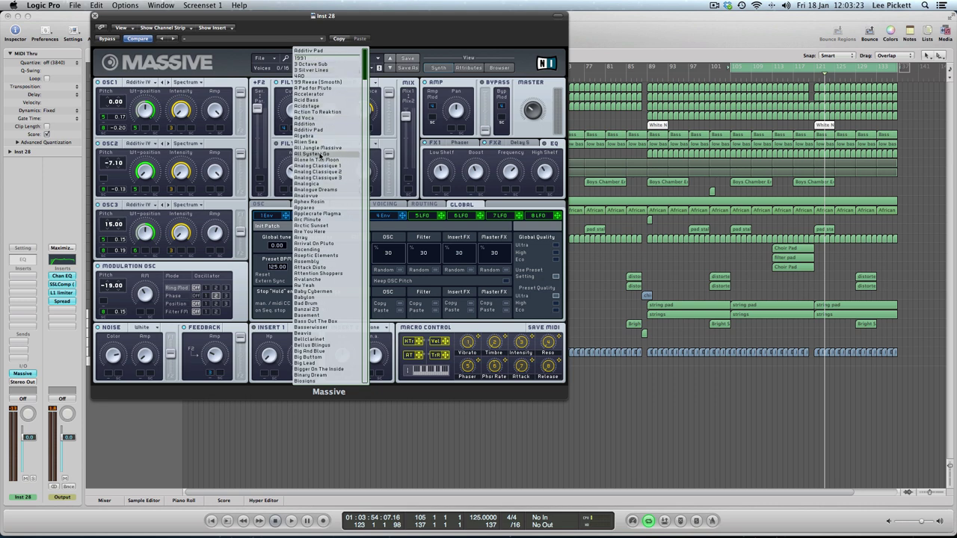
left_click(323, 142)
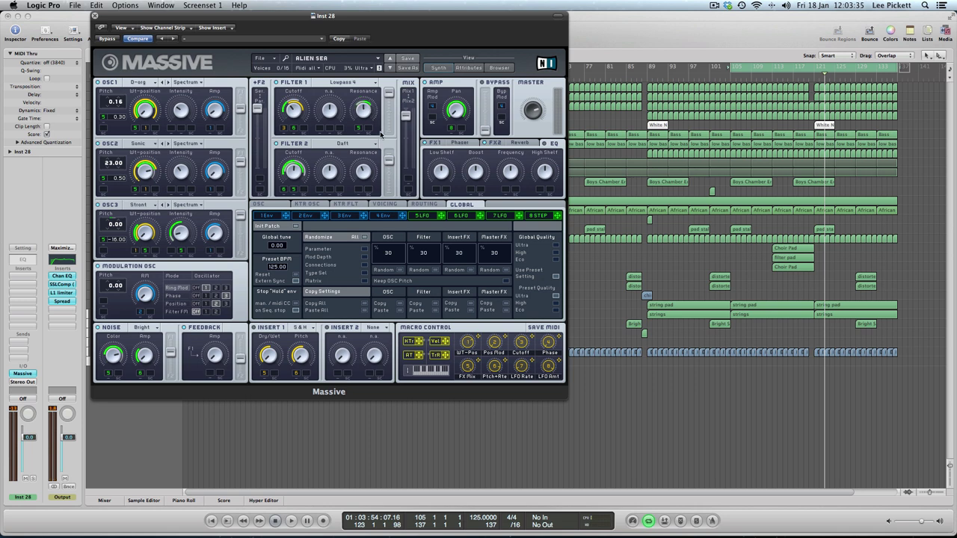
key("space")
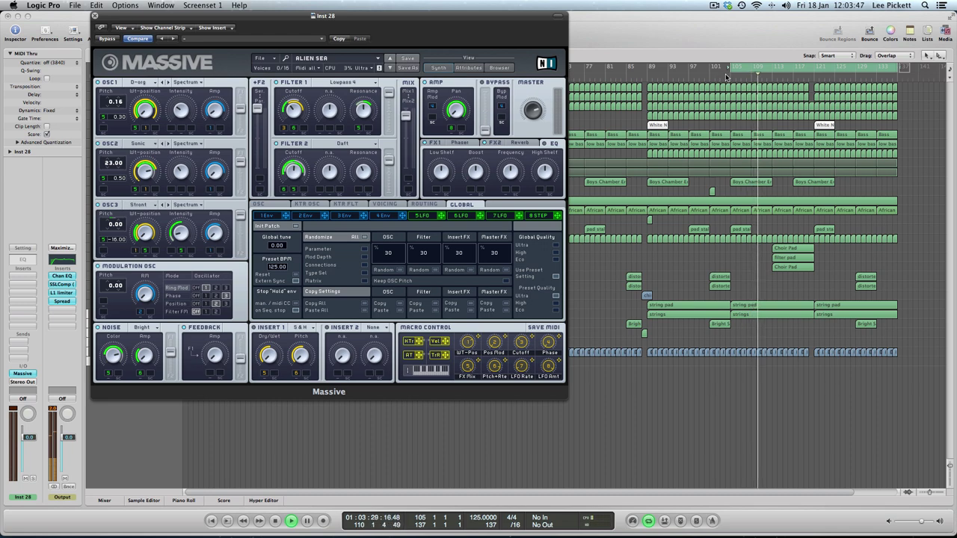
left_click_drag(124, 11, 32, 4)
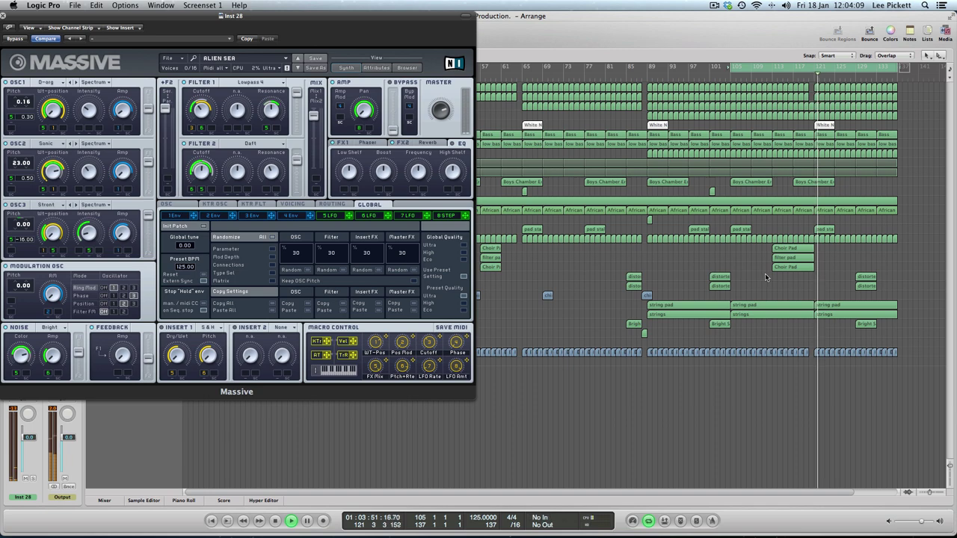
key("space")
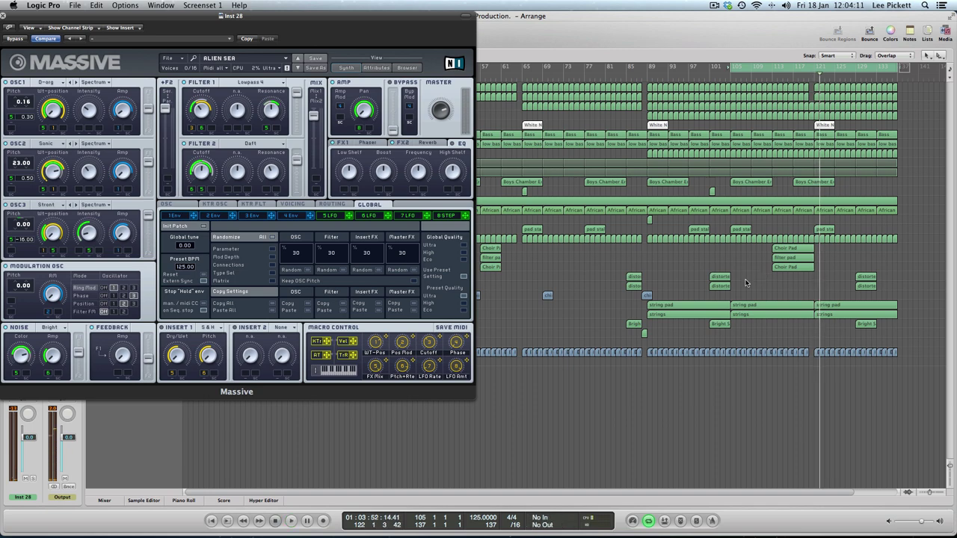
left_click(4, 15)
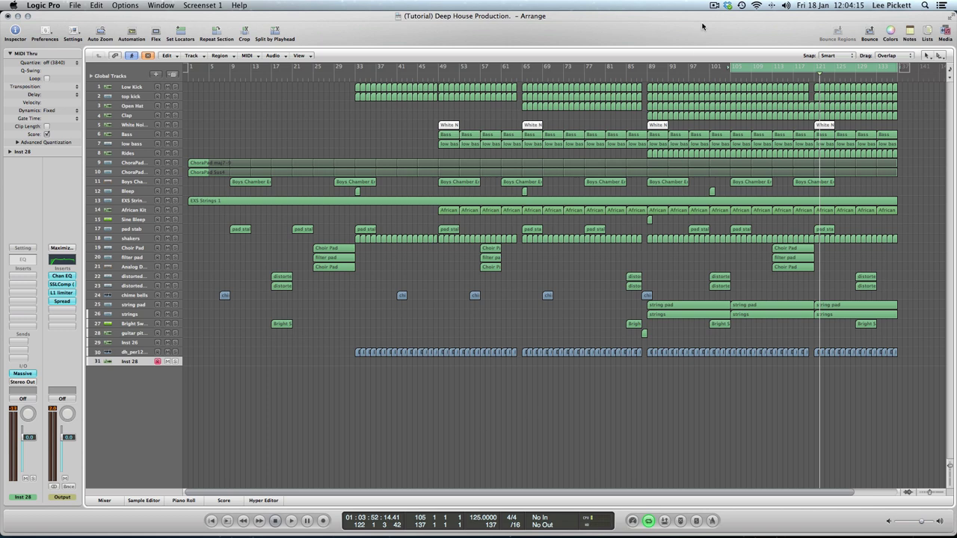
Step: Set the cycle range to bars 120 to 125 and record a Massive part on the Inst 28 track
left_click_drag(731, 67, 810, 72)
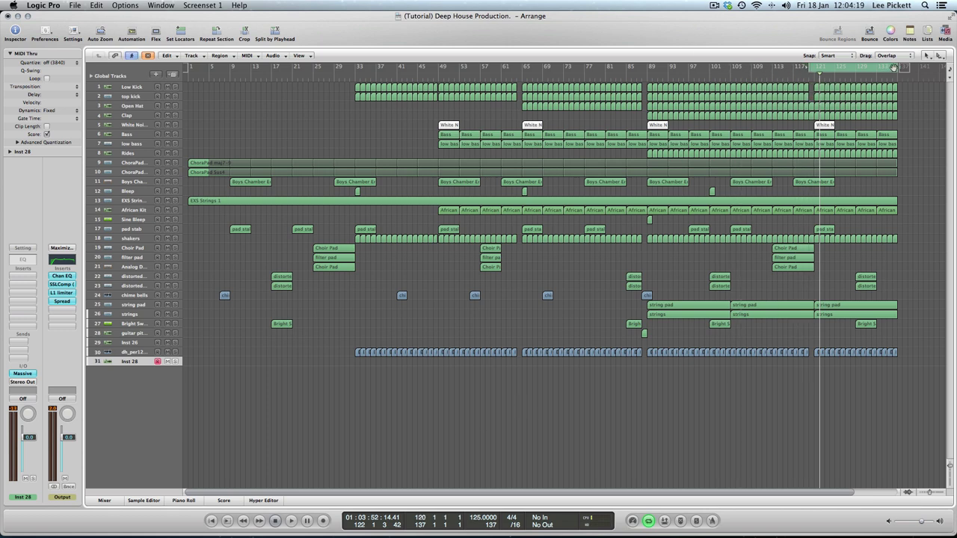
left_click_drag(894, 68, 834, 90)
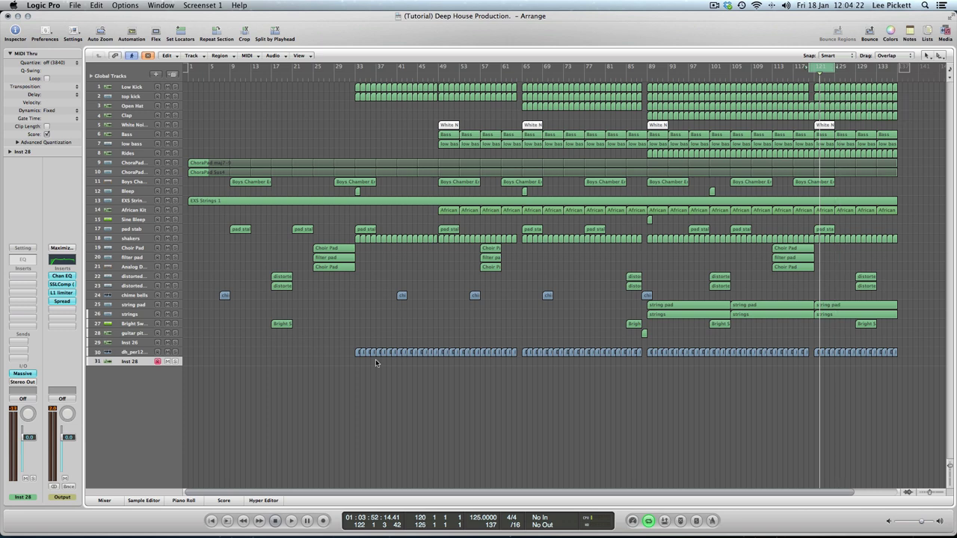
left_click(323, 521)
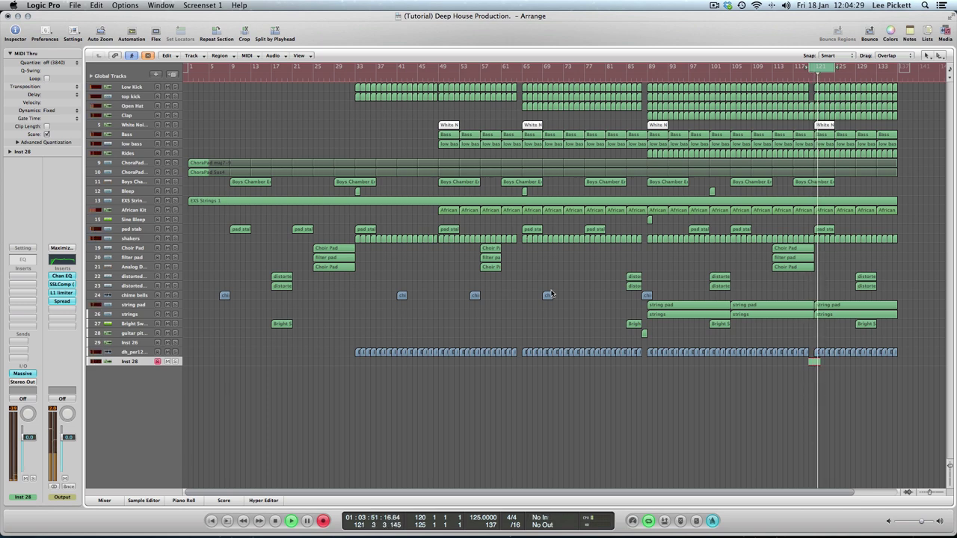
left_click(276, 520)
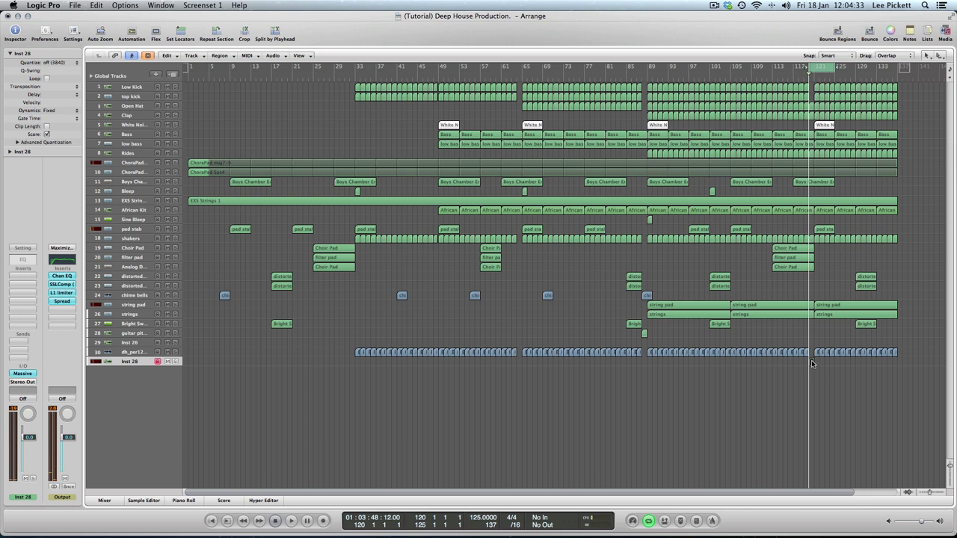
Step: Lengthen the recorded D#3 note on Inst 28 so it ends at bar 121, and audition the result
key("p")
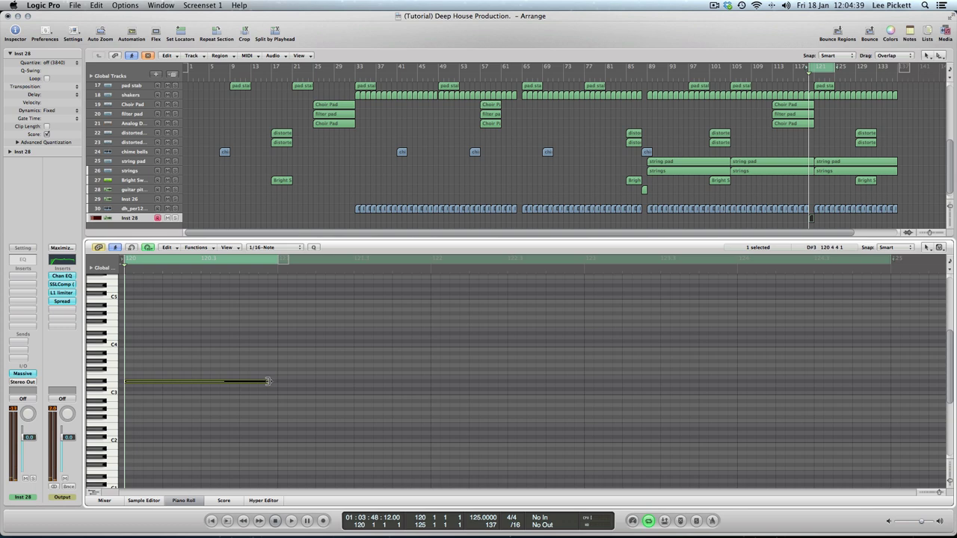
left_click_drag(268, 382, 361, 388)
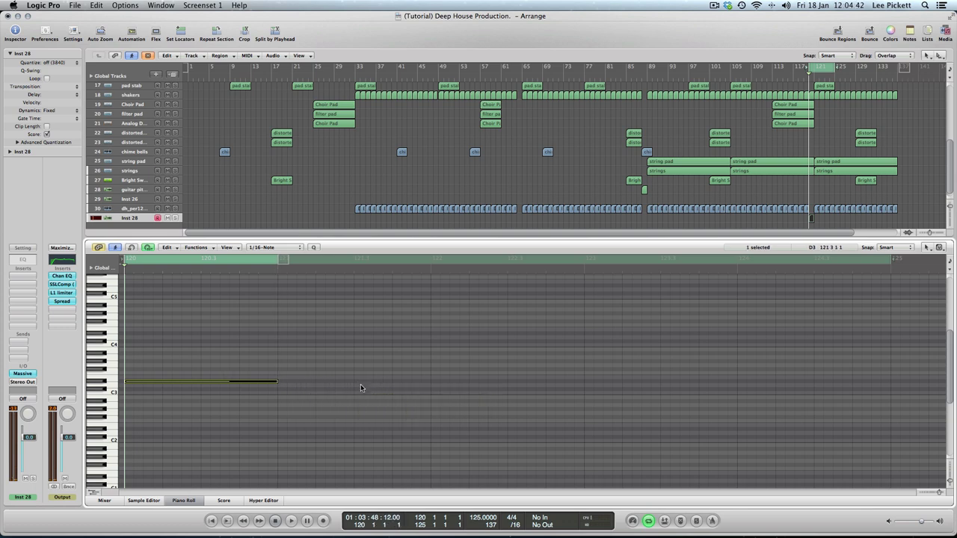
left_click(191, 501)
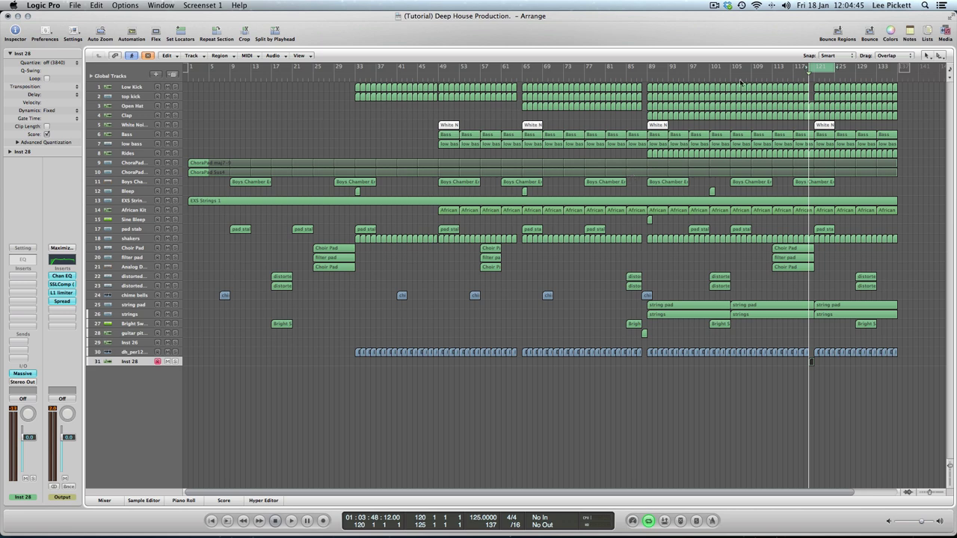
key("space")
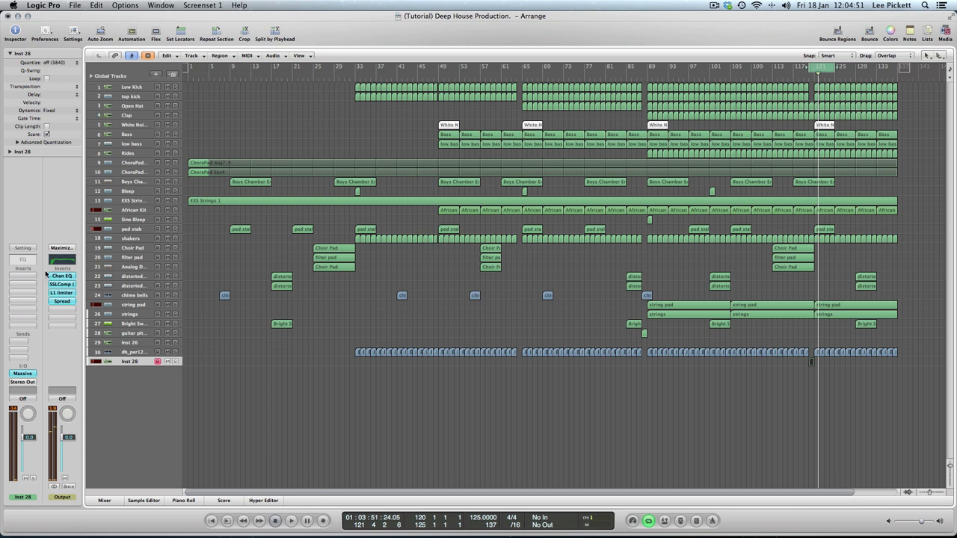
Step: Add a Channel EQ to Inst 28 with the analyzer on, and set its low cut to 255 Hz at 24 dB/Oct during playback
double_click(26, 260)
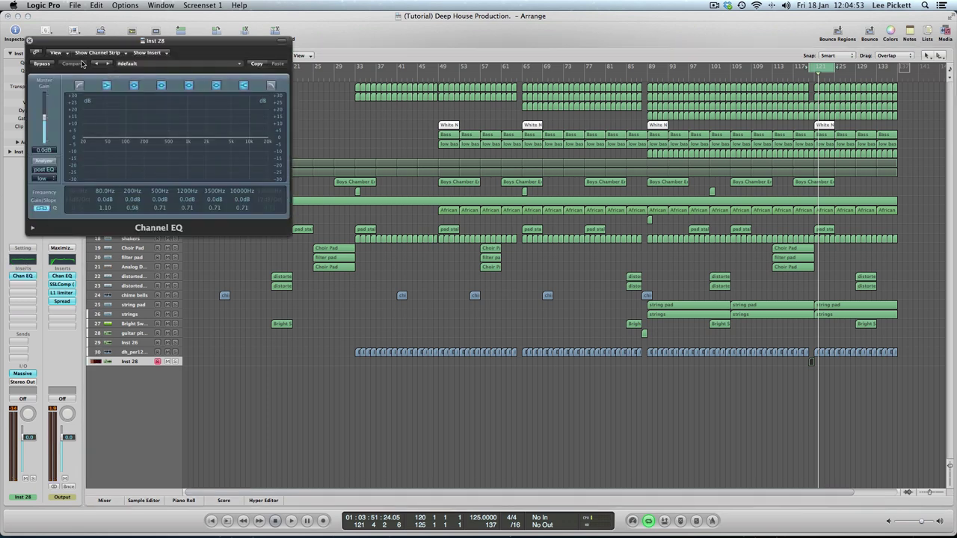
left_click(80, 85)
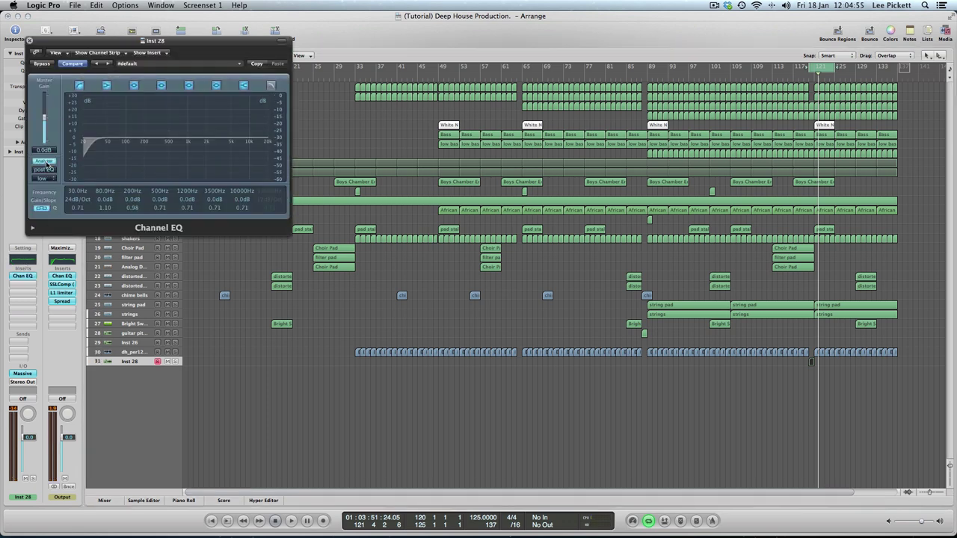
key("space")
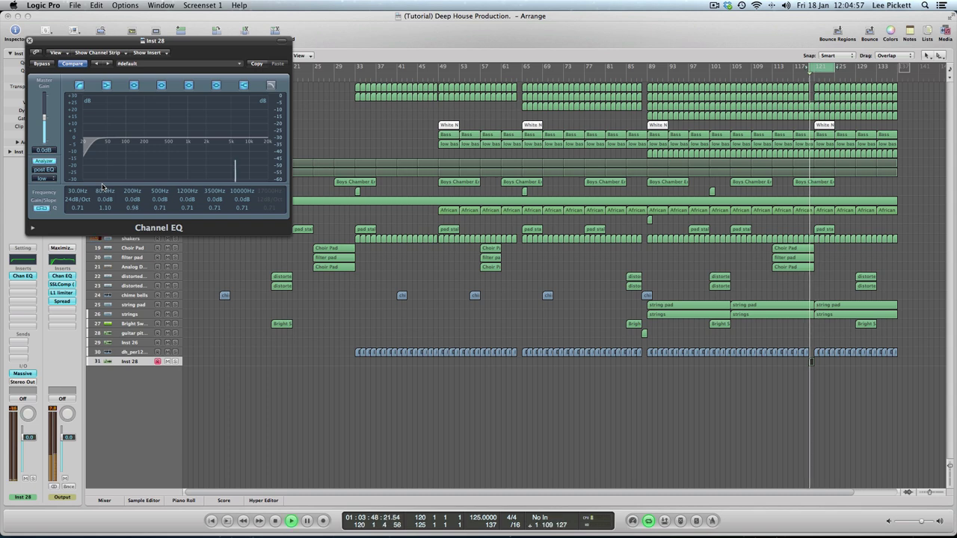
left_click_drag(103, 184, 150, 179)
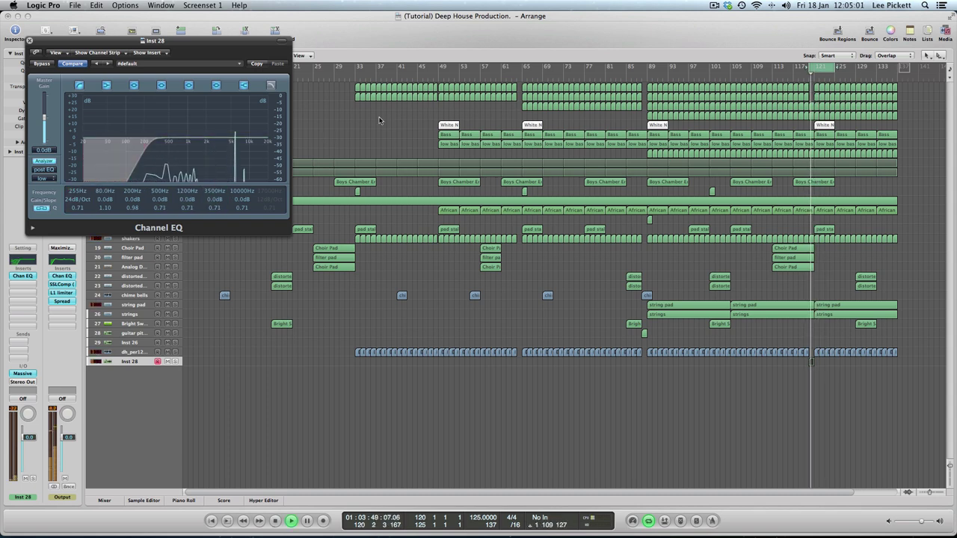
key("space")
Step: Set the Inst 28 Channel EQ's high cut to 1200 Hz at 12 dB/Oct, switch off the unused middle bands, and close the EQ
left_click(271, 87)
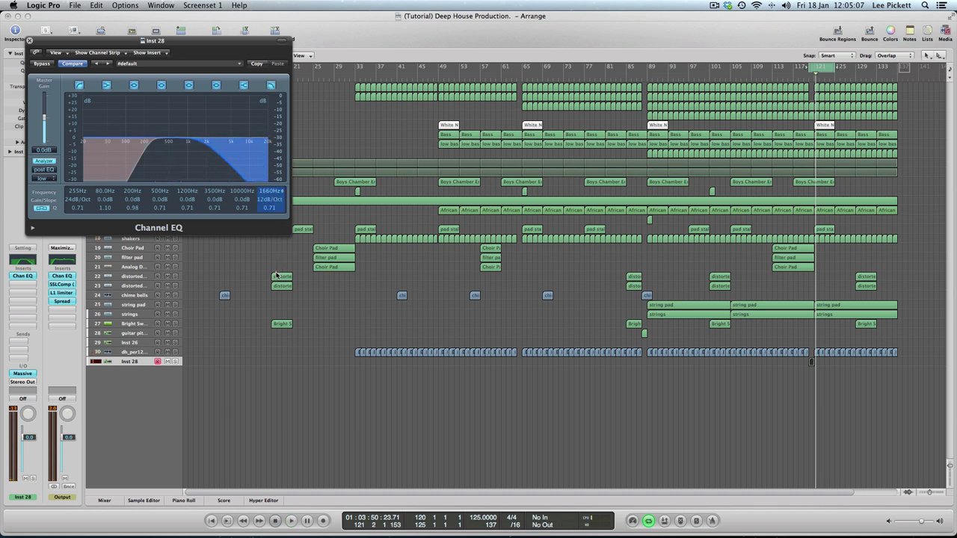
key("space")
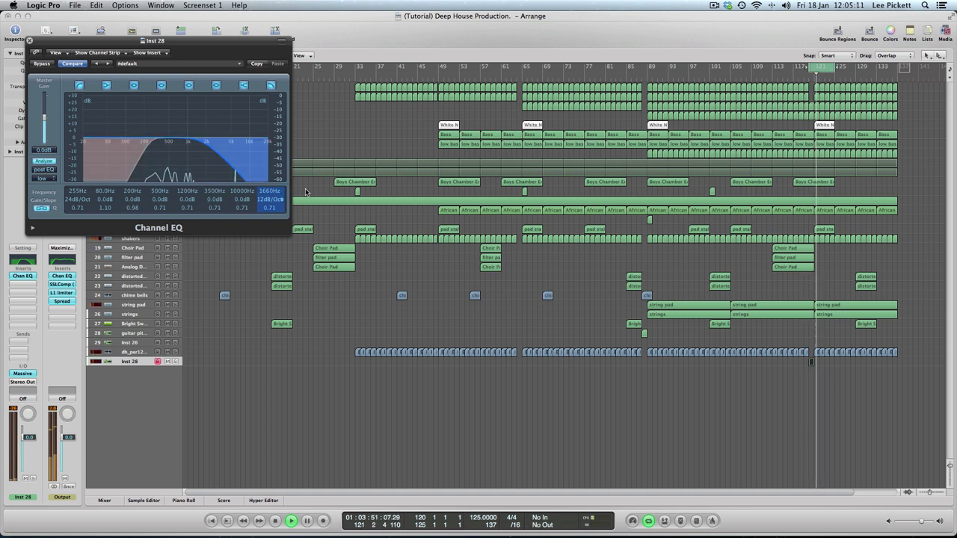
left_click_drag(281, 192, 274, 227)
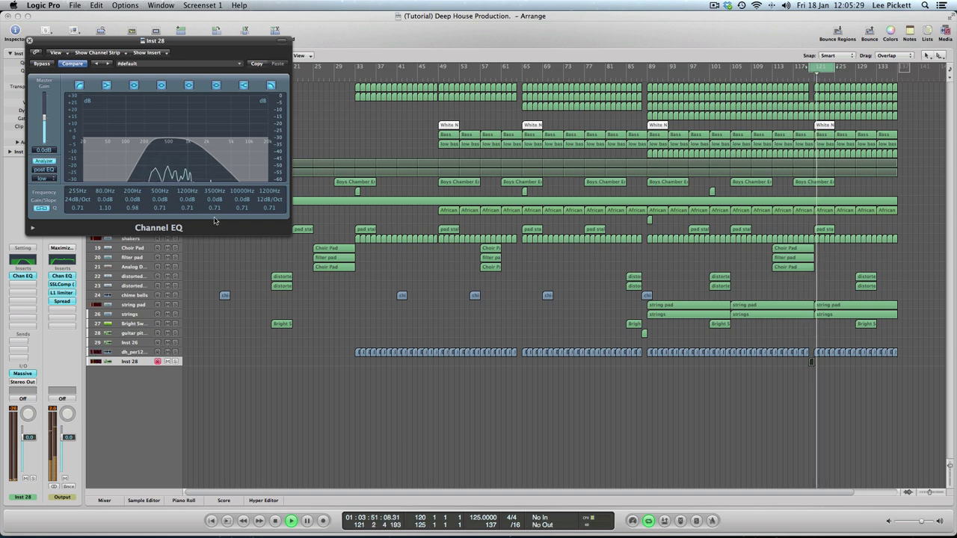
key("space")
left_click(243, 84)
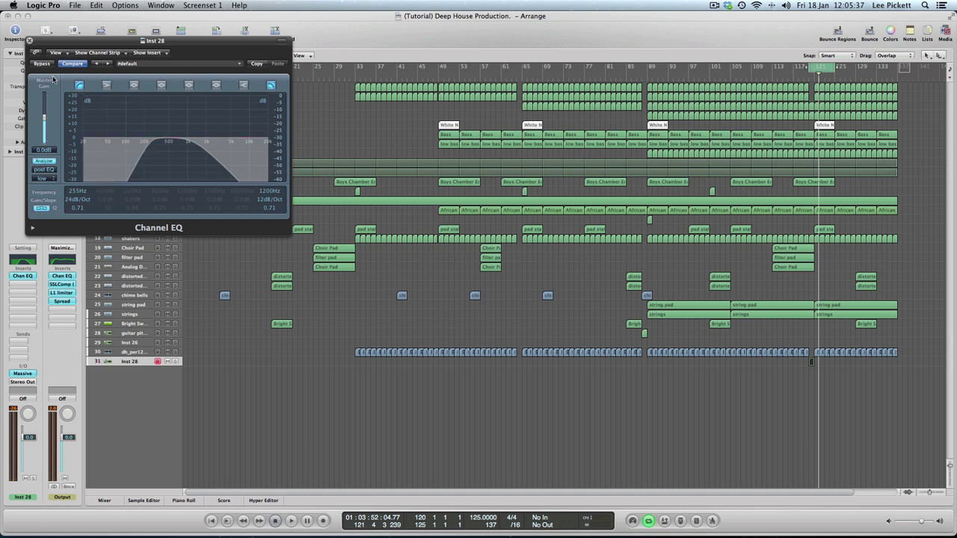
left_click(30, 41)
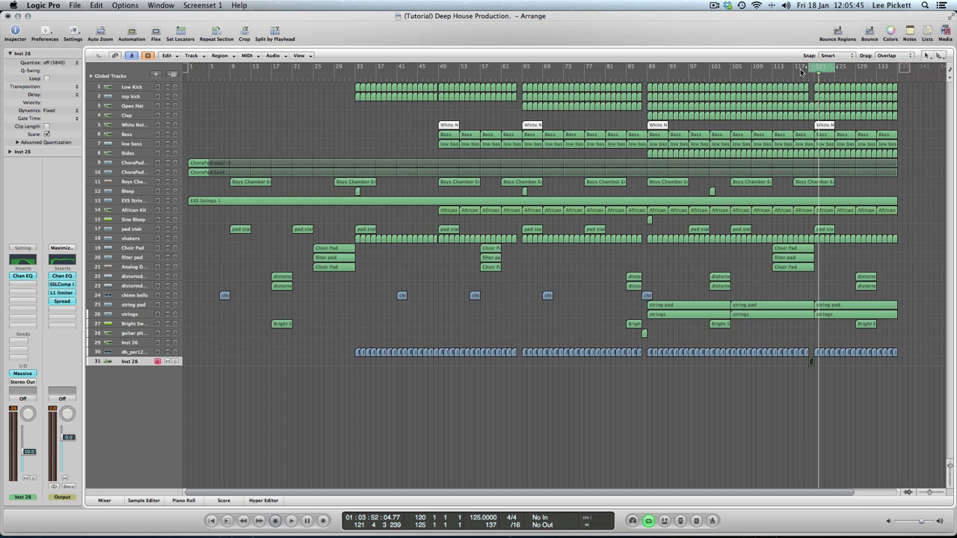
Step: Set the cycle range to bars 117 to 137 and, auditioning the part, set the Inst 28 volume to -4.0 dB
left_click_drag(816, 75, 898, 74)
key("space")
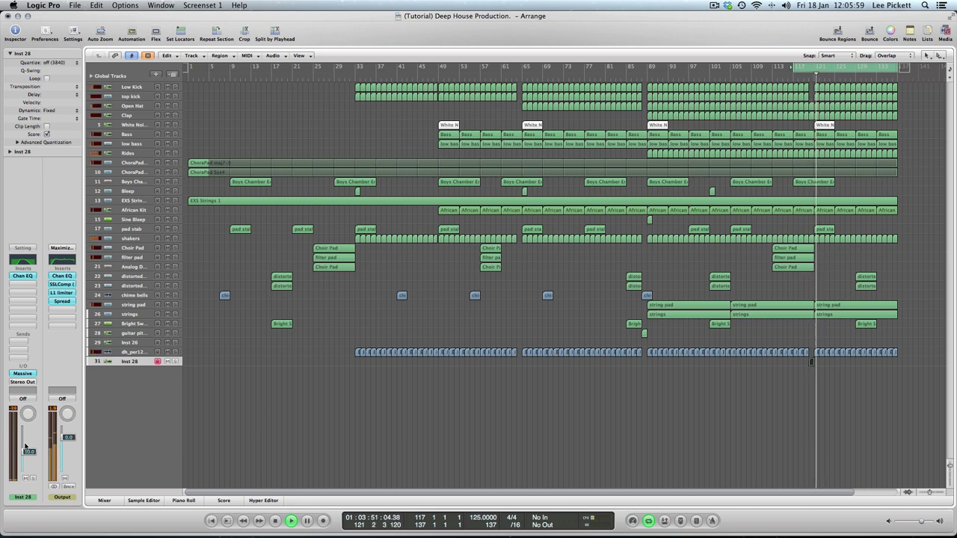
key("space")
left_click_drag(25, 447, 25, 441)
key("space")
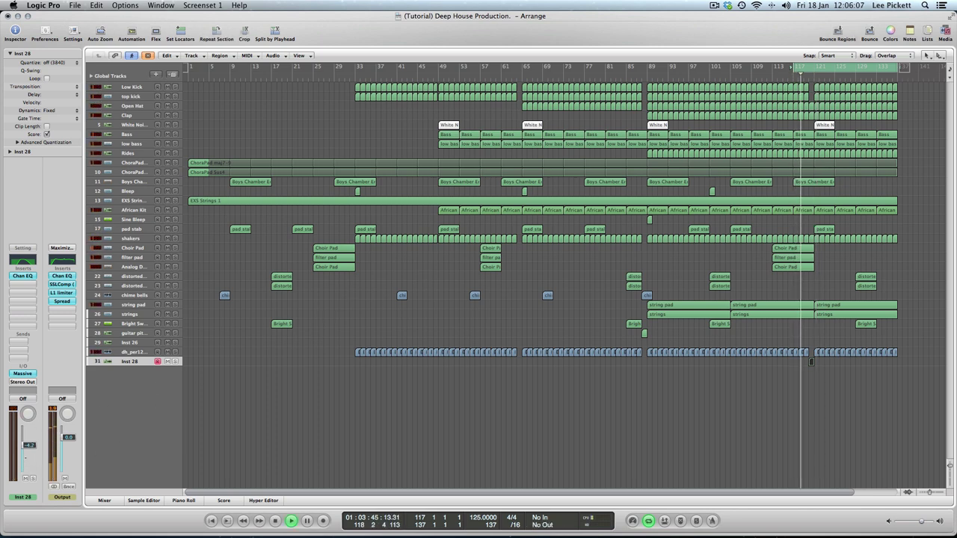
left_click_drag(25, 461, 26, 459)
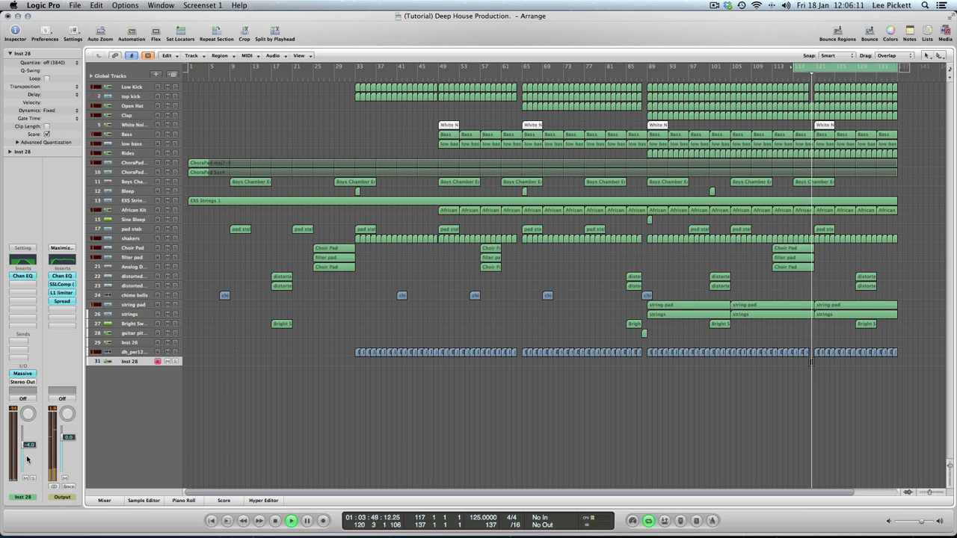
Step: Set the Inst 28 Channel EQ's high cut to 3000 Hz, audition the result, and close the EQ window
left_click(22, 260)
mouse_move(215, 161)
left_mouse_down()
mouse_move(202, 163)
mouse_move(229, 161)
left_mouse_up()
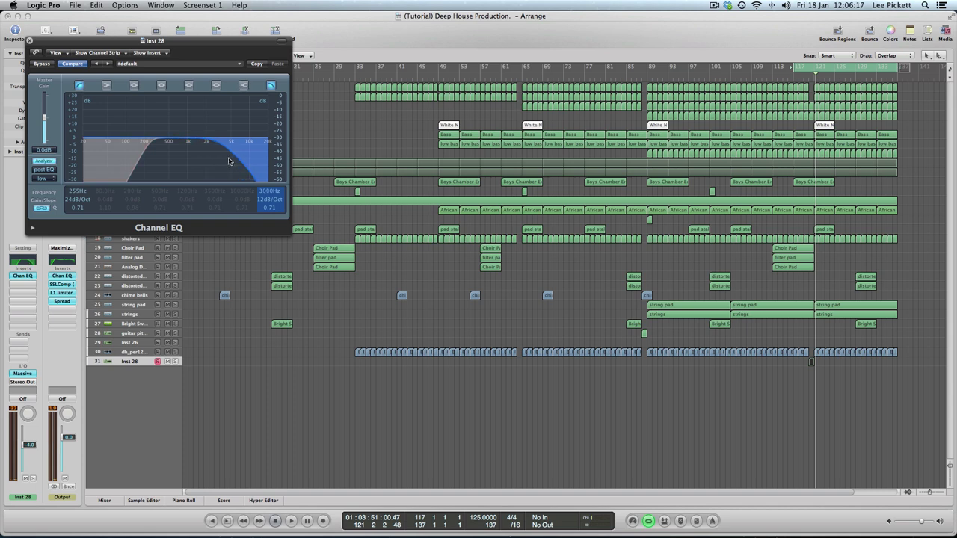
key("space")
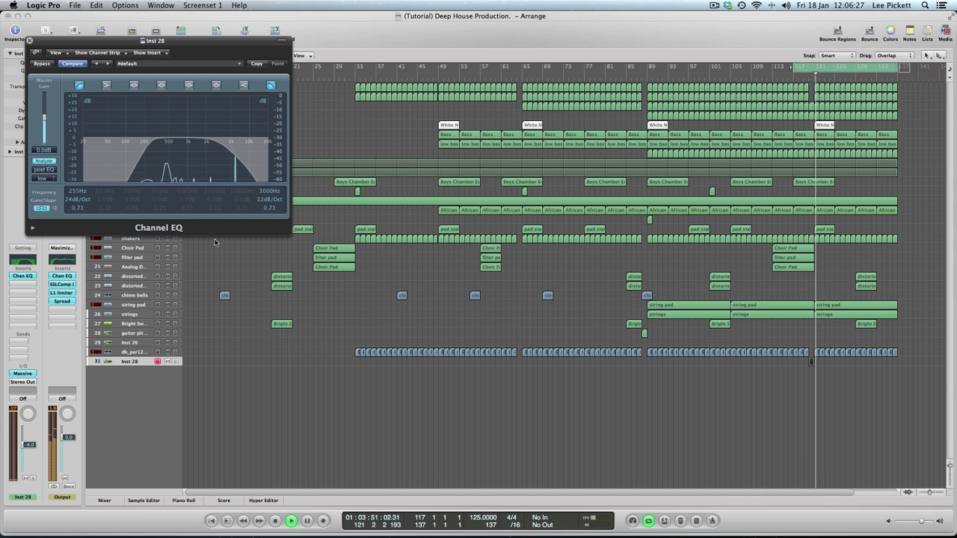
key("space")
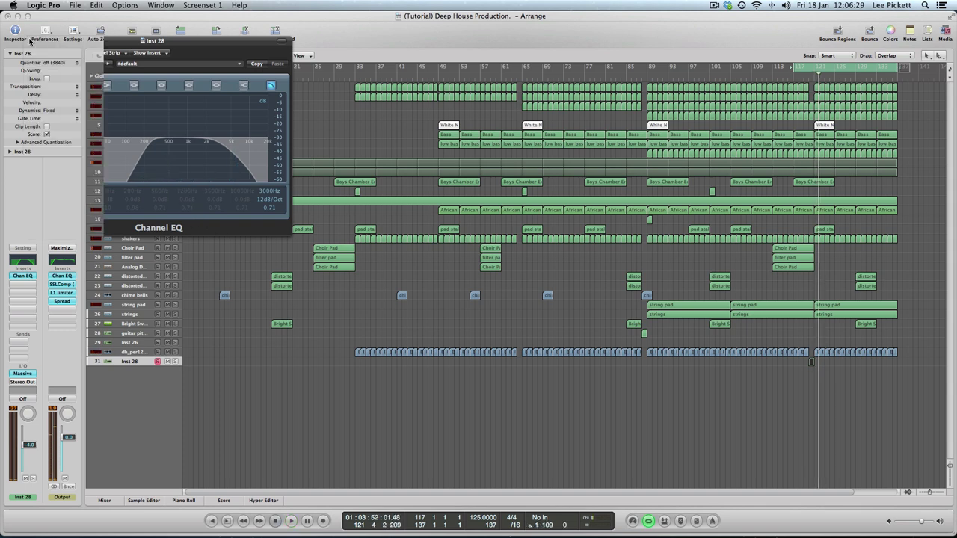
left_click(29, 41)
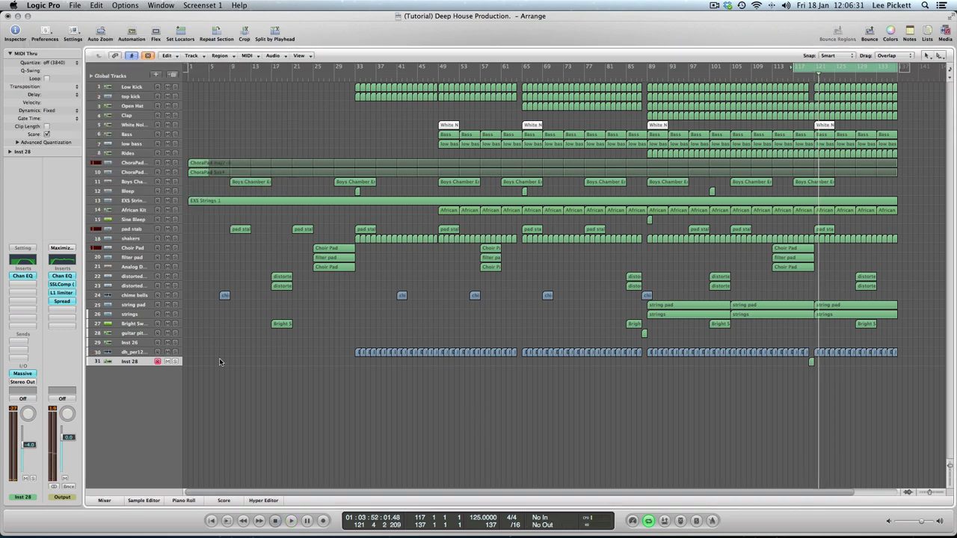
Step: Rename the Inst 28 track "squicky break" and name its recorded region after the track
double_click(132, 363)
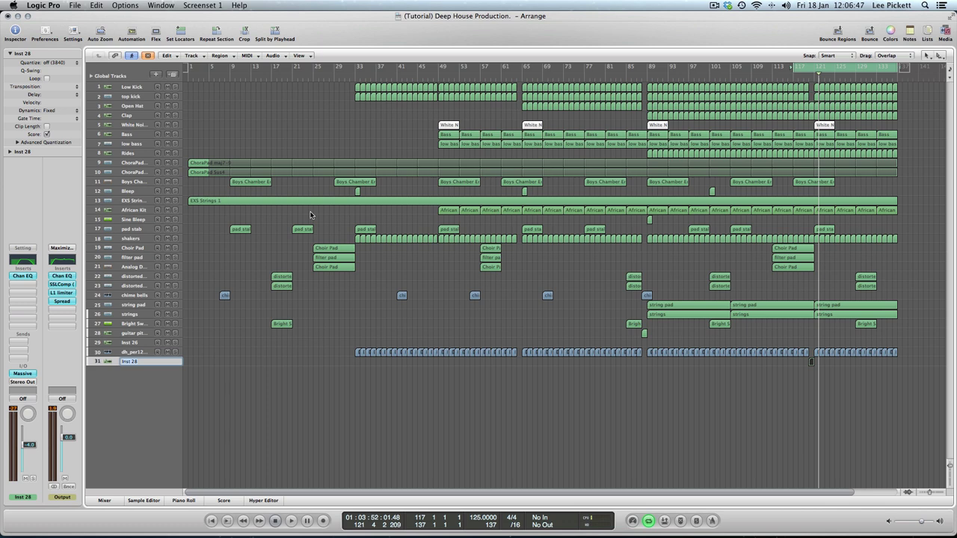
type("sc")
key("Return")
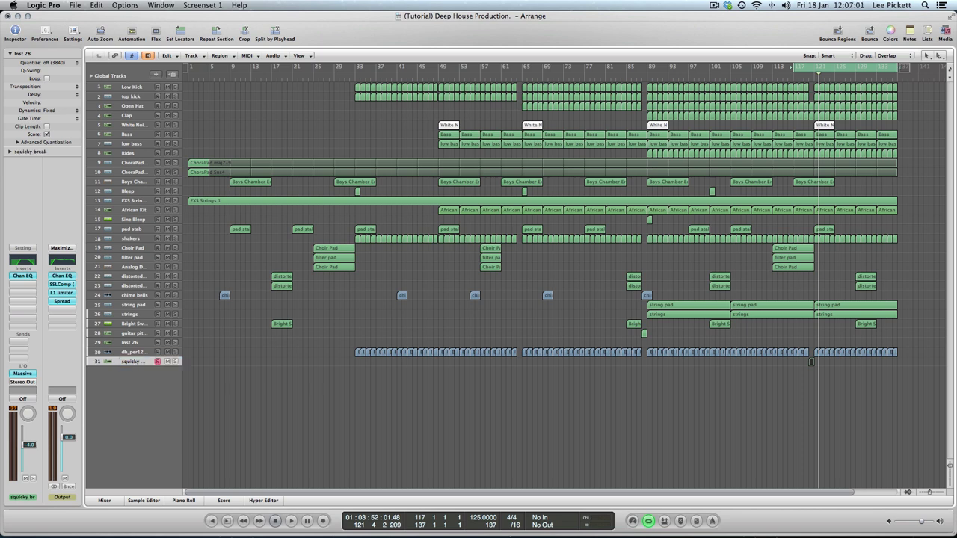
right_click(811, 361)
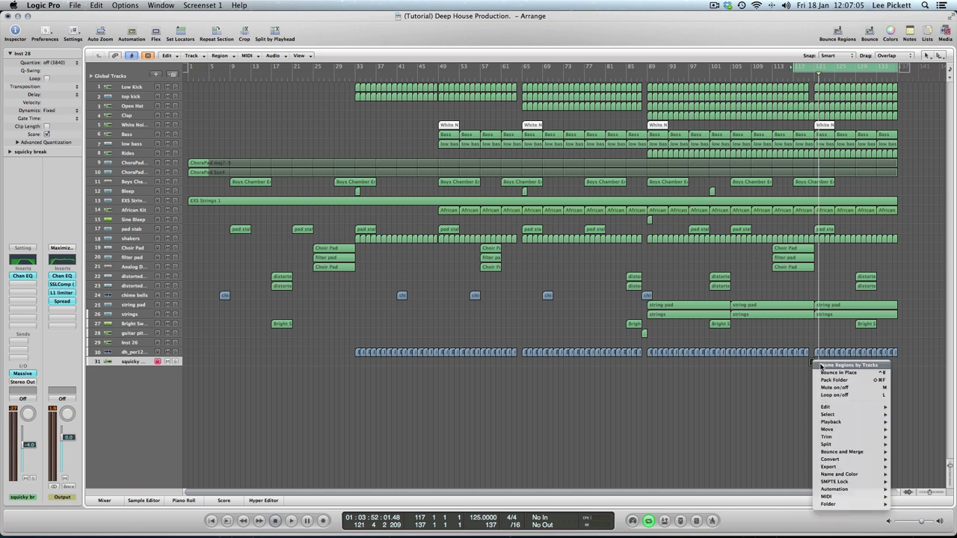
left_click(822, 365)
left_click(792, 377)
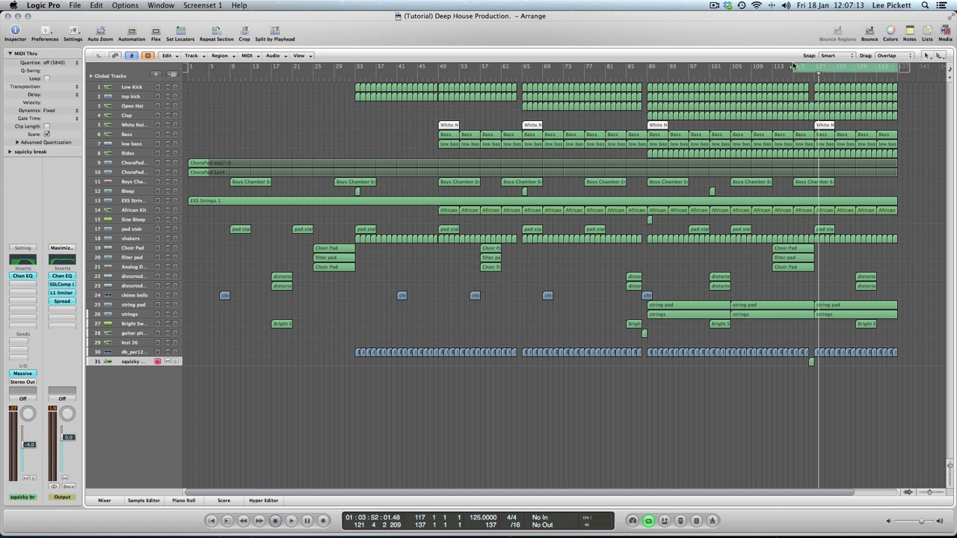
Step: Extend the cycle range to bars 89 to 137 and create one new software instrument track
left_click_drag(794, 69, 647, 70)
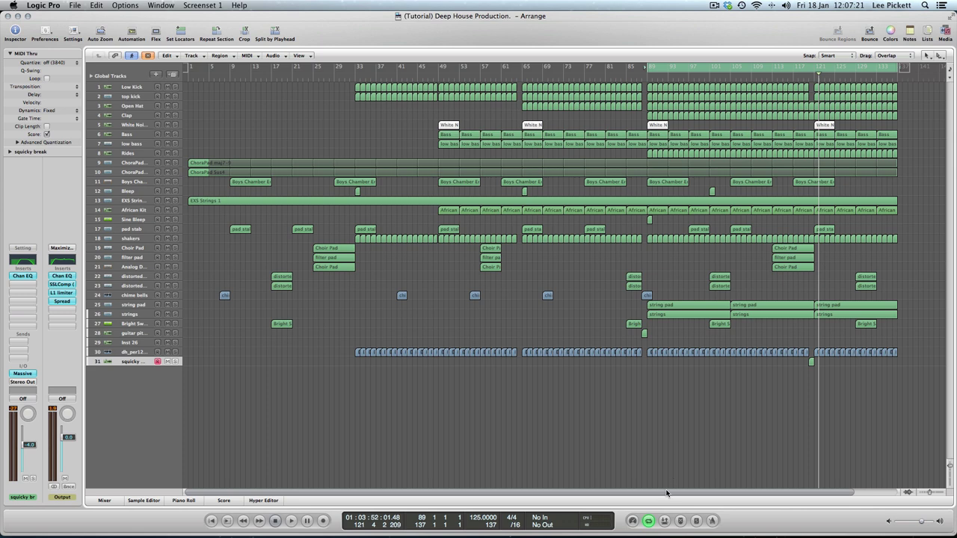
left_click_drag(668, 493, 747, 477)
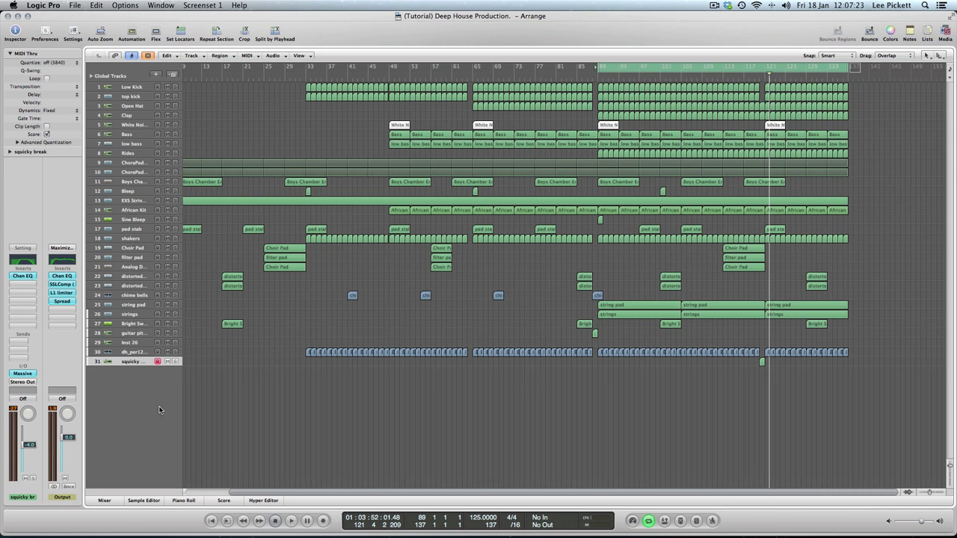
left_click(154, 76)
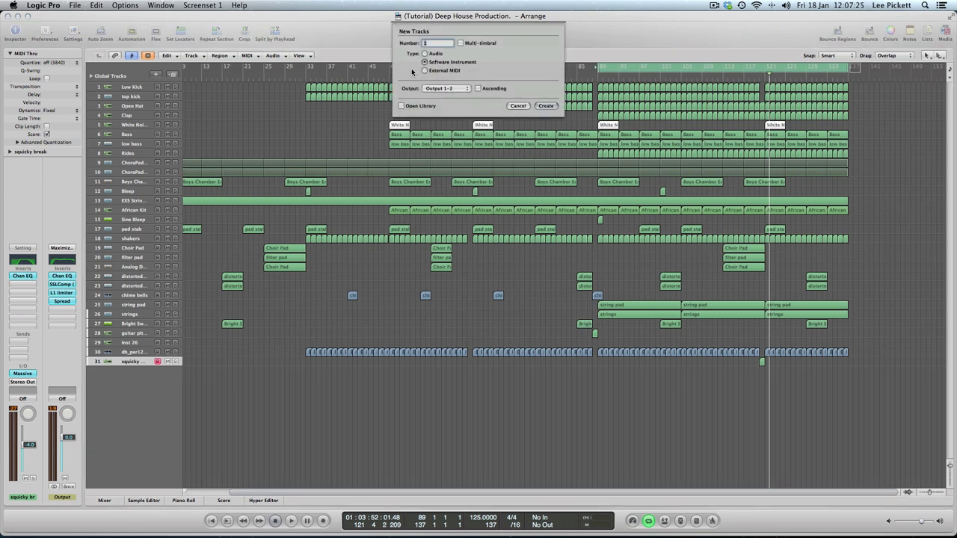
left_click(547, 106)
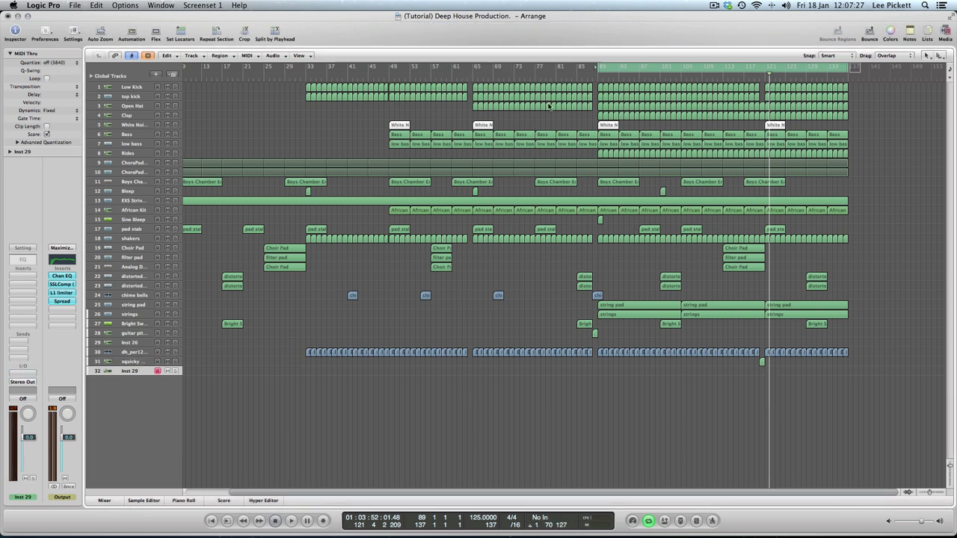
Step: Load the LennarDigital Sylenth1 instrument on the Inst 29 track and initialize its preset
left_click(19, 375)
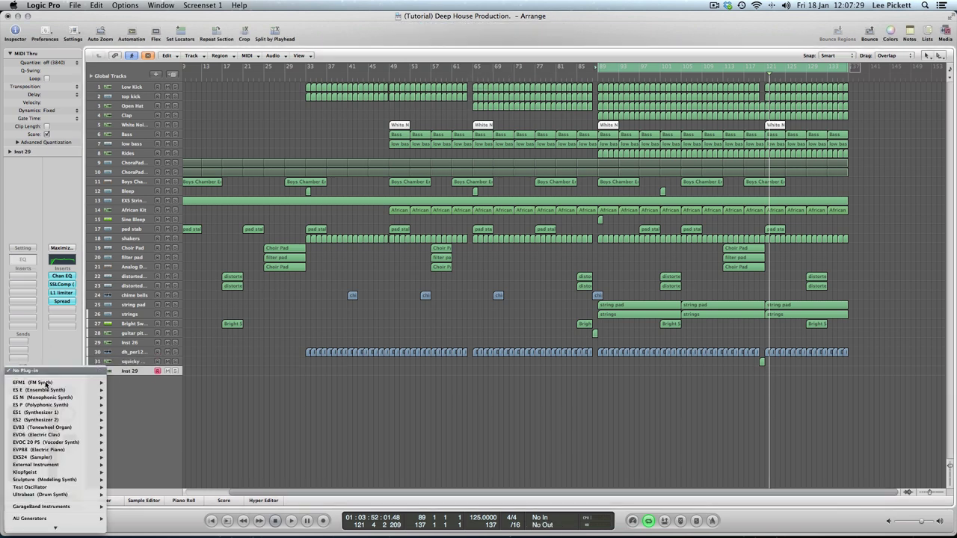
mouse_move(73, 522)
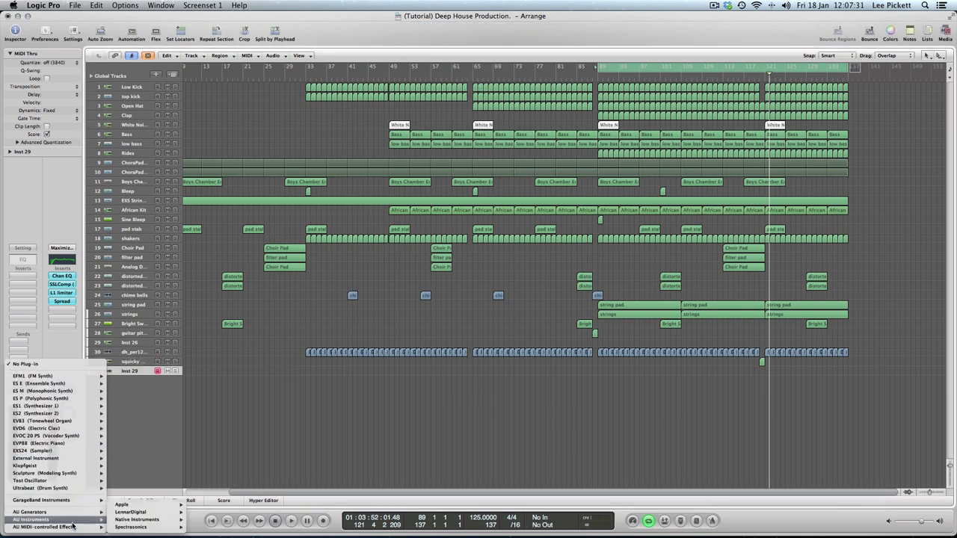
mouse_move(133, 512)
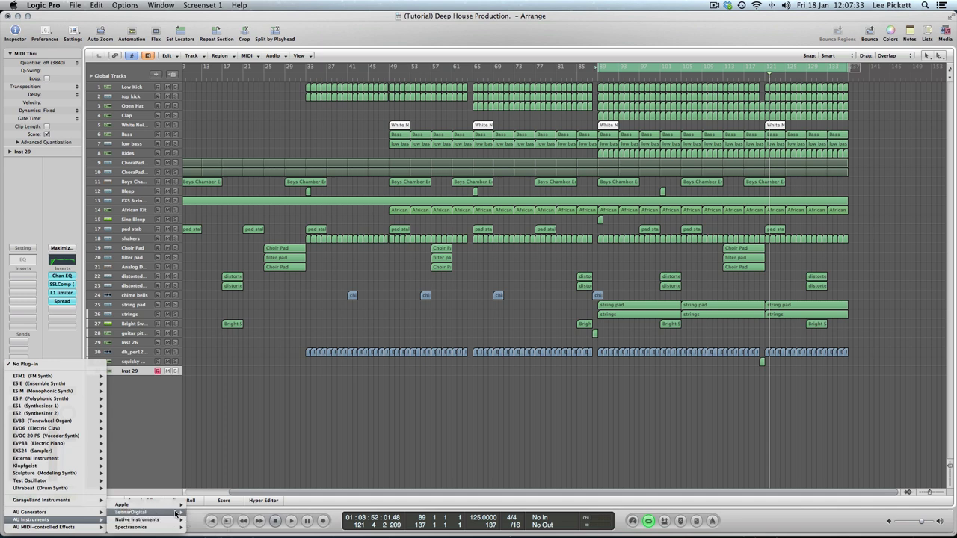
mouse_move(220, 515)
left_click(257, 513)
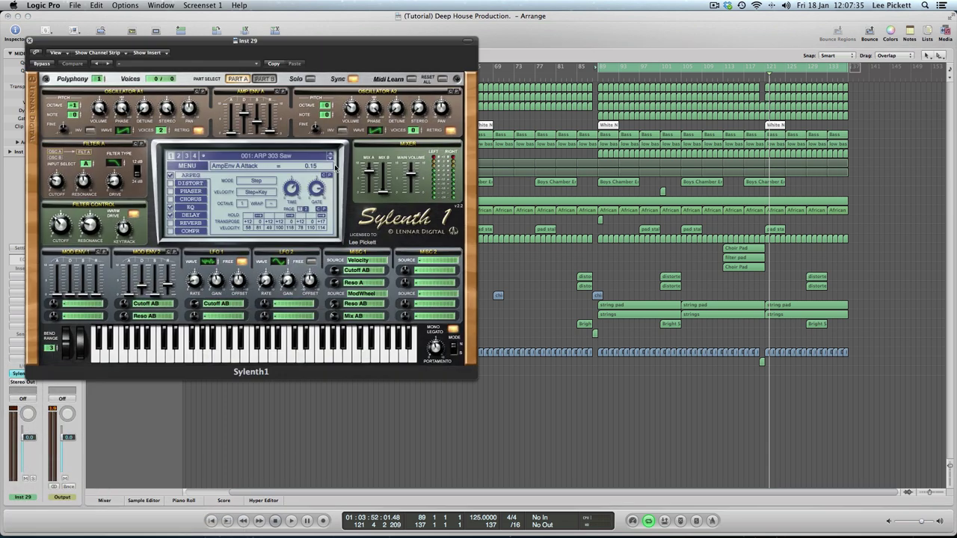
left_click_drag(107, 42, 83, 17)
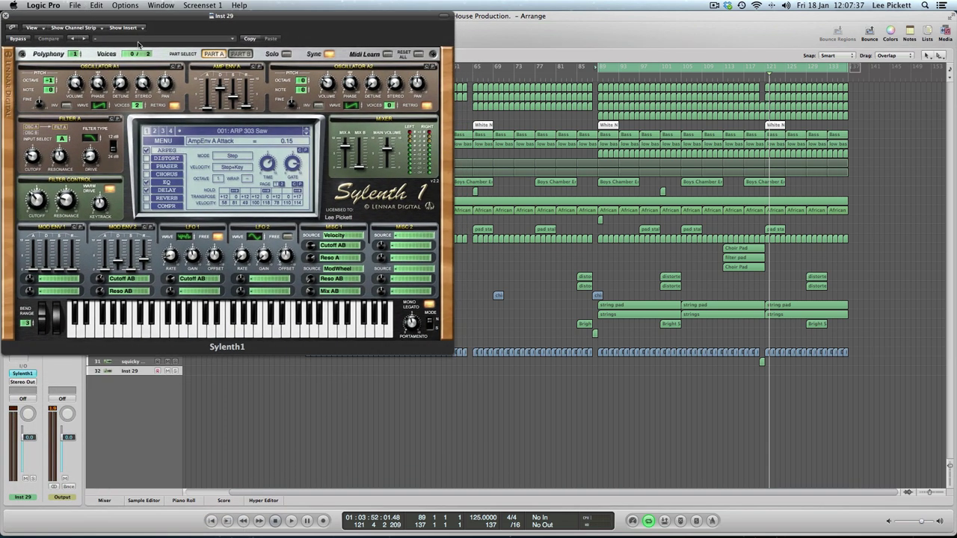
left_click(161, 142)
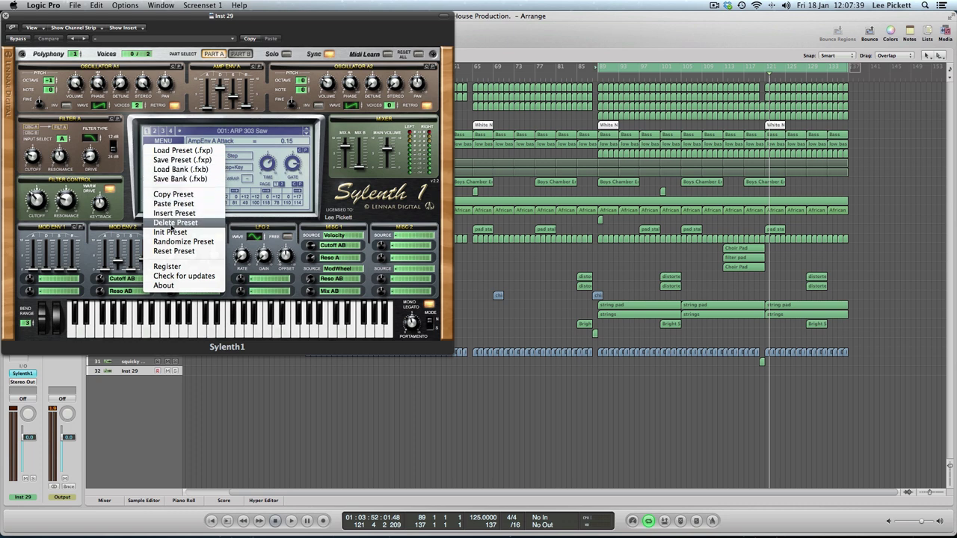
left_click(171, 232)
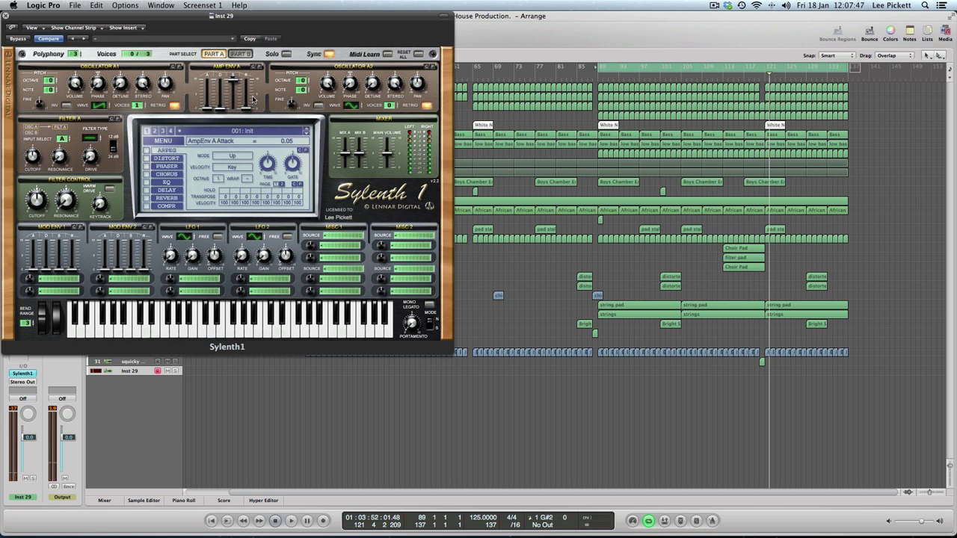
Step: Set oscillator A1's detune to 4.29, and adjust oscillator A2's detune and switch its waveform to match oscillator A1's
left_click(122, 84)
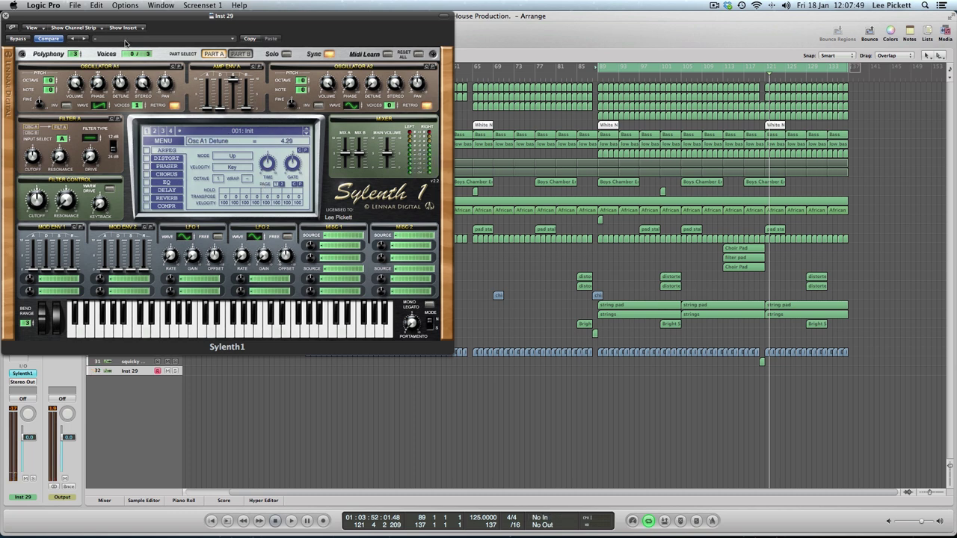
left_click(372, 85)
mouse_move(352, 113)
left_mouse_down()
mouse_move(352, 128)
mouse_move(359, 106)
left_mouse_up()
left_click(359, 106)
Step: Set amp envelope A's release to 5.10 and attack to 5.05, and set oscillator A1's octave to +2
left_click(245, 104)
left_click_drag(251, 63, 252, 65)
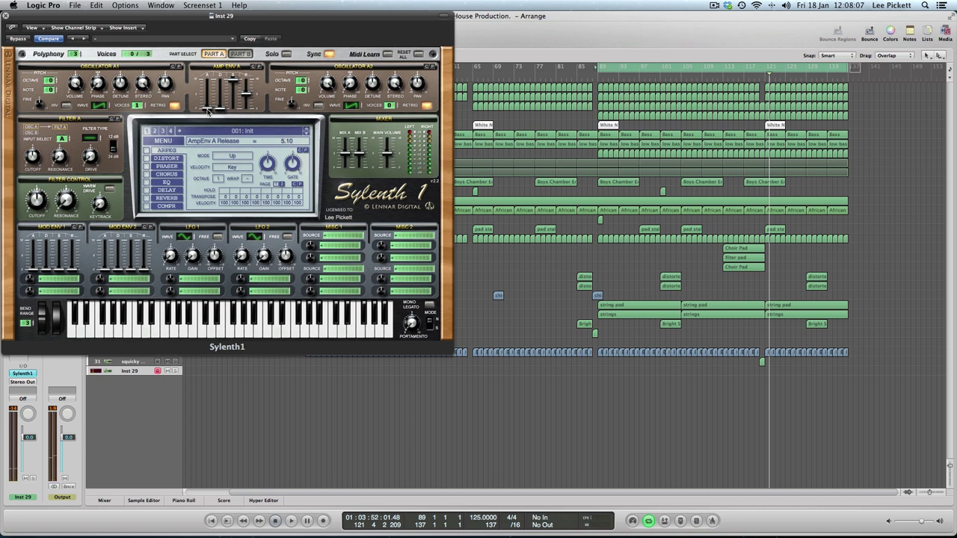
left_click_drag(208, 111, 218, 66)
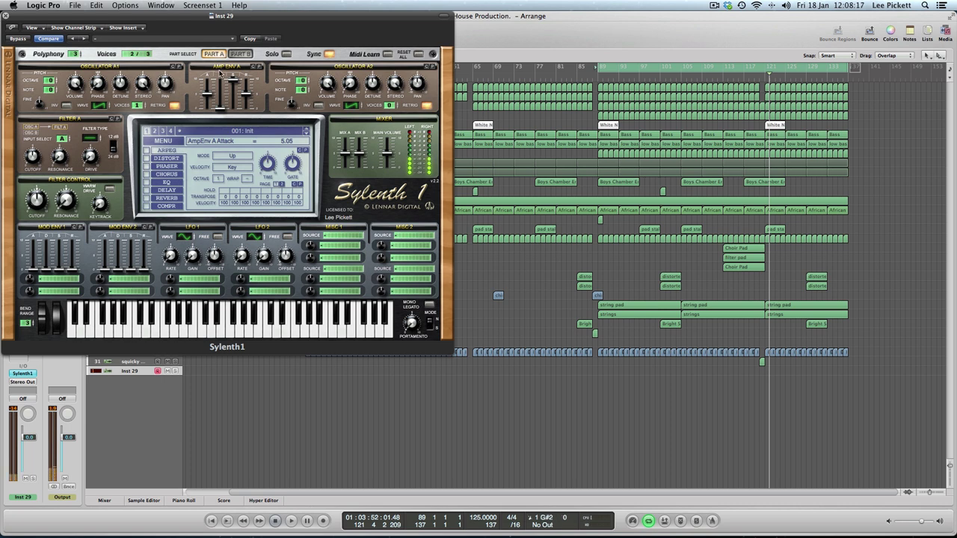
left_click_drag(53, 81, 54, 73)
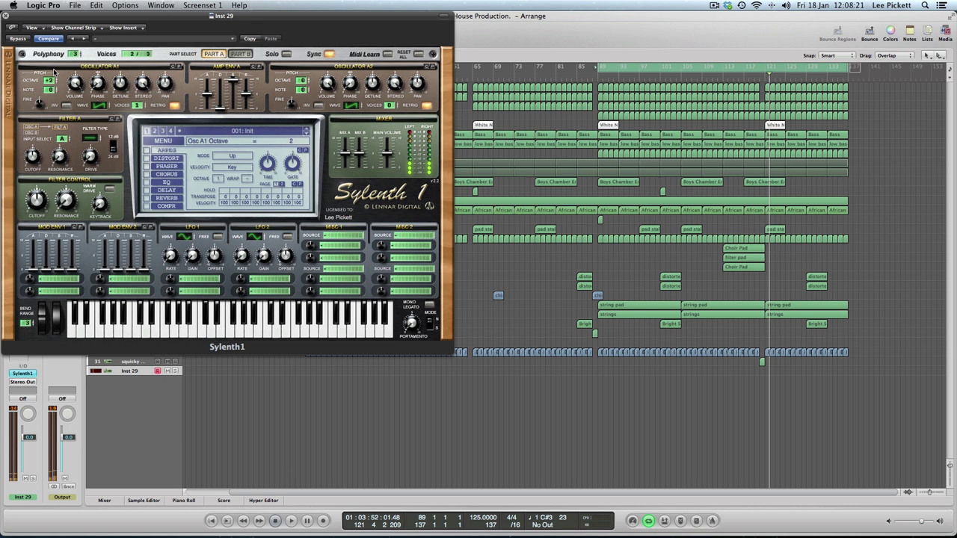
Step: Set oscillator A1's octave to +1 and switch oscillators A1 and A2 to the Sine waveform
left_click_drag(53, 72, 48, 93)
left_click(99, 105)
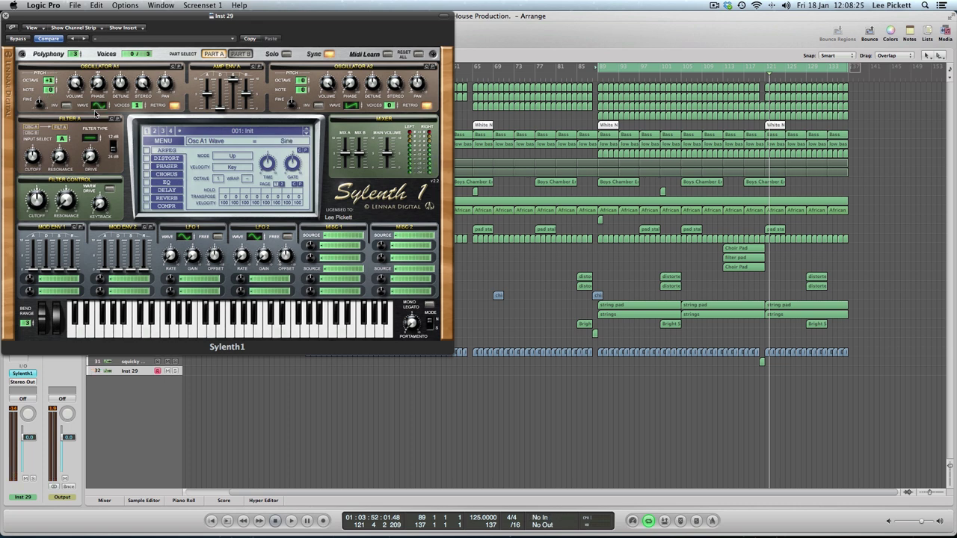
left_click(355, 109)
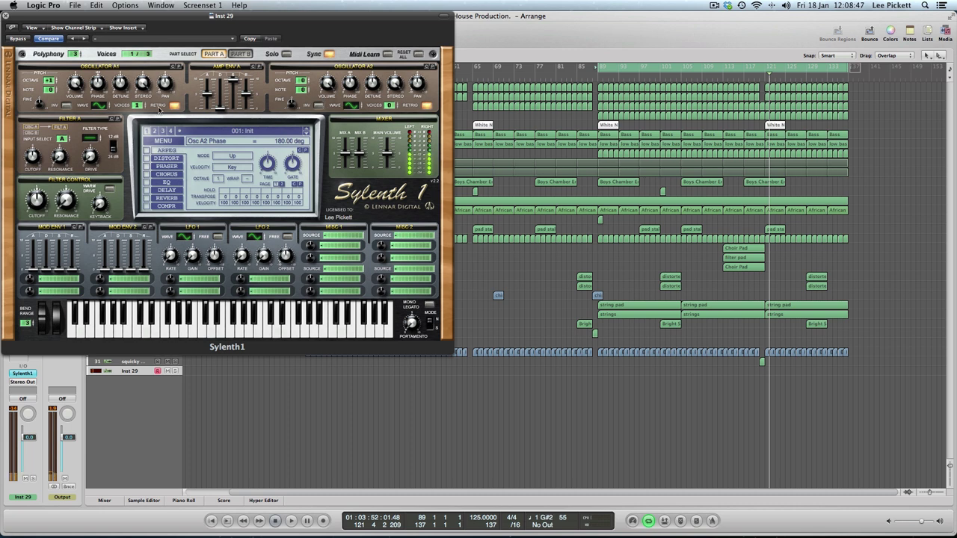
Step: Set oscillator A1's octave to 0 and A2's octave to +2, and switch both oscillators away from the Sine waveform
left_click(50, 82)
left_click_drag(50, 85, 48, 87)
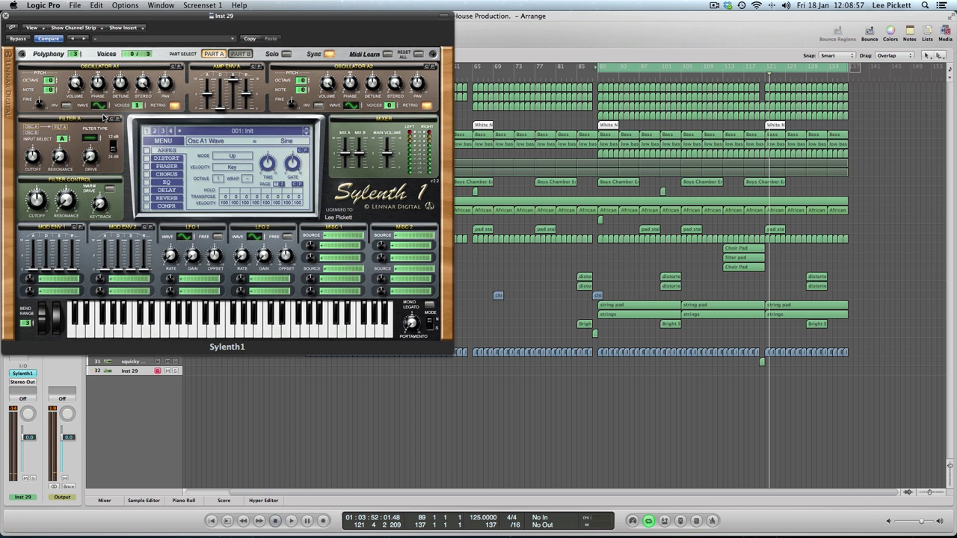
left_click(107, 104)
left_click(352, 105)
left_click(352, 105)
Step: Try the chorus effect with a delay of 12.70 ms, rate of 0.59 Hz and feedback of 45.24 %, and switch it off
left_click(162, 176)
left_click(147, 175)
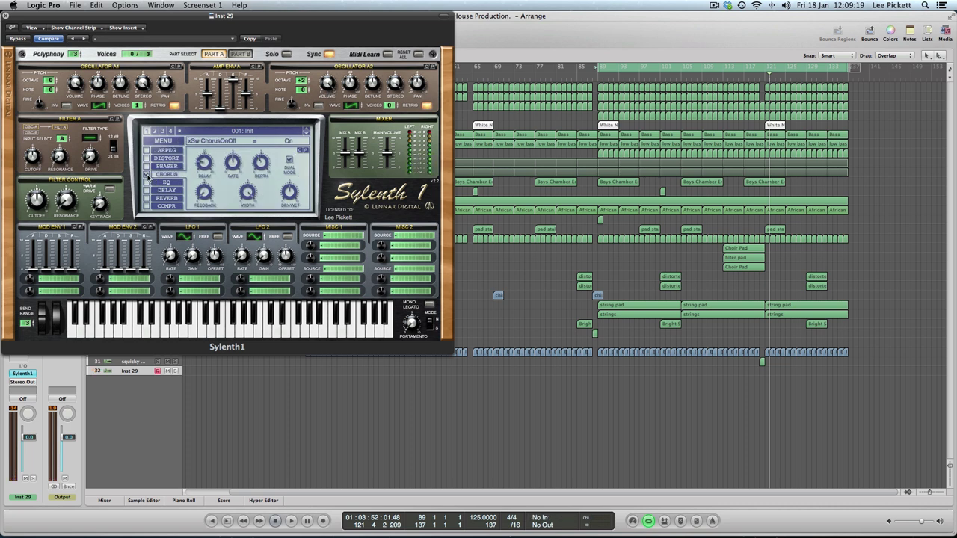
mouse_move(203, 164)
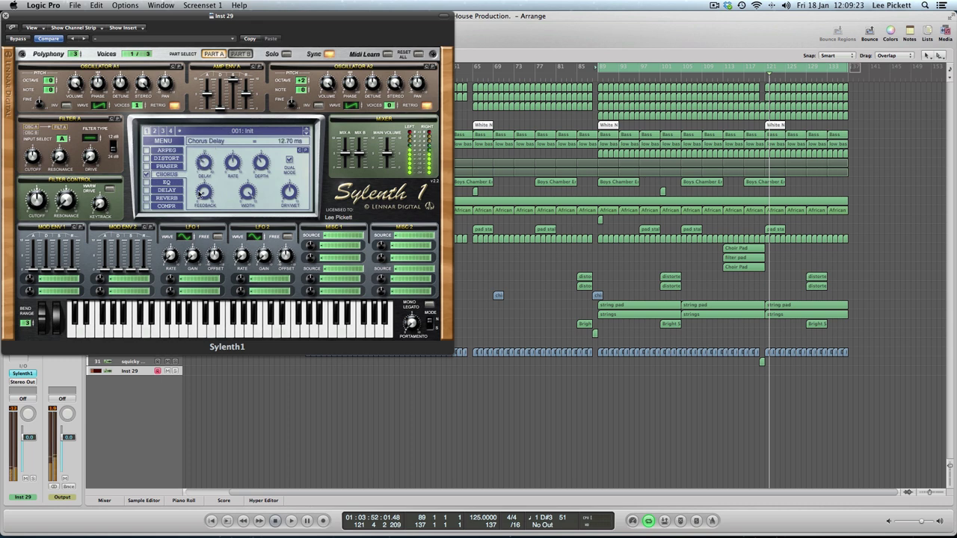
mouse_move(233, 164)
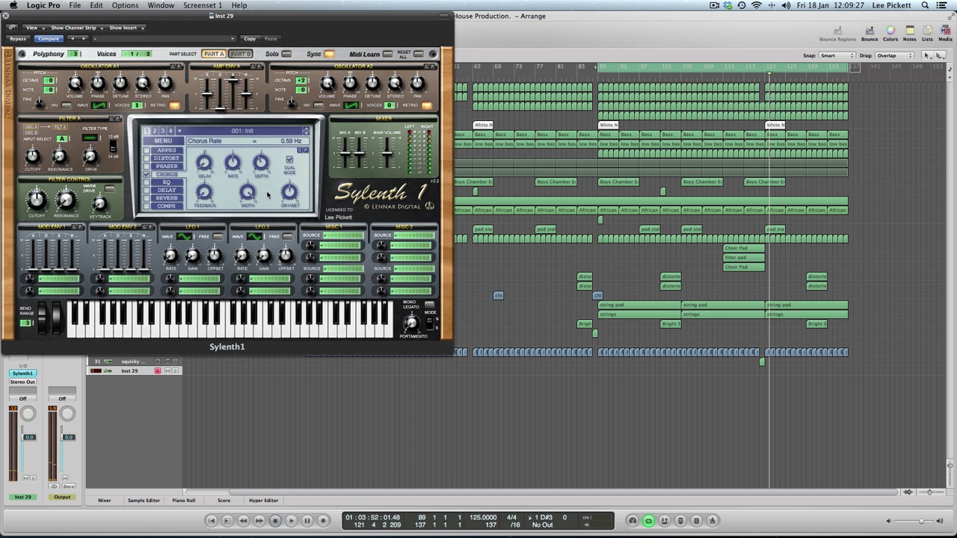
mouse_move(248, 193)
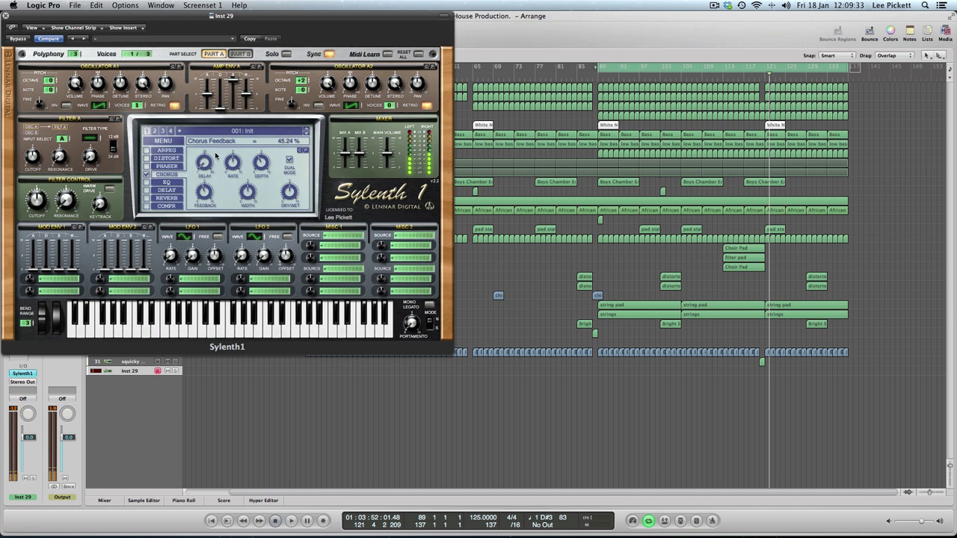
left_click(146, 174)
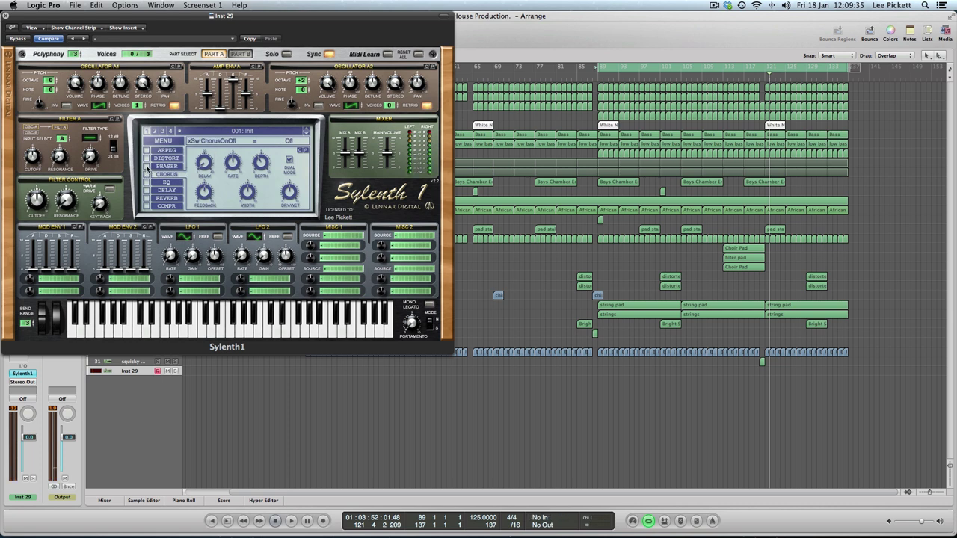
Step: Try the phaser with LFO rate 8/1D, spread 10.00 and varied gain, feedback, width and dry/wet, and switch it off
left_click(146, 166)
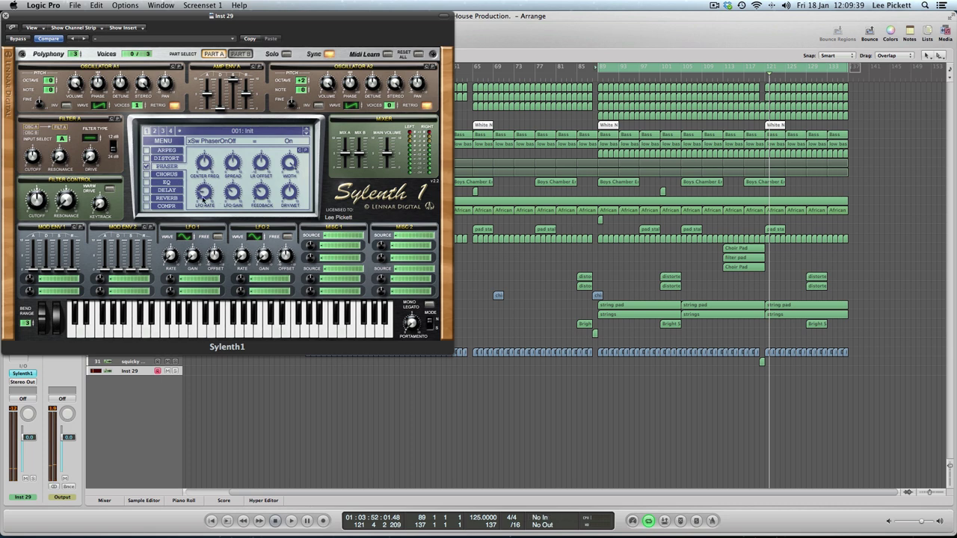
left_click(204, 193)
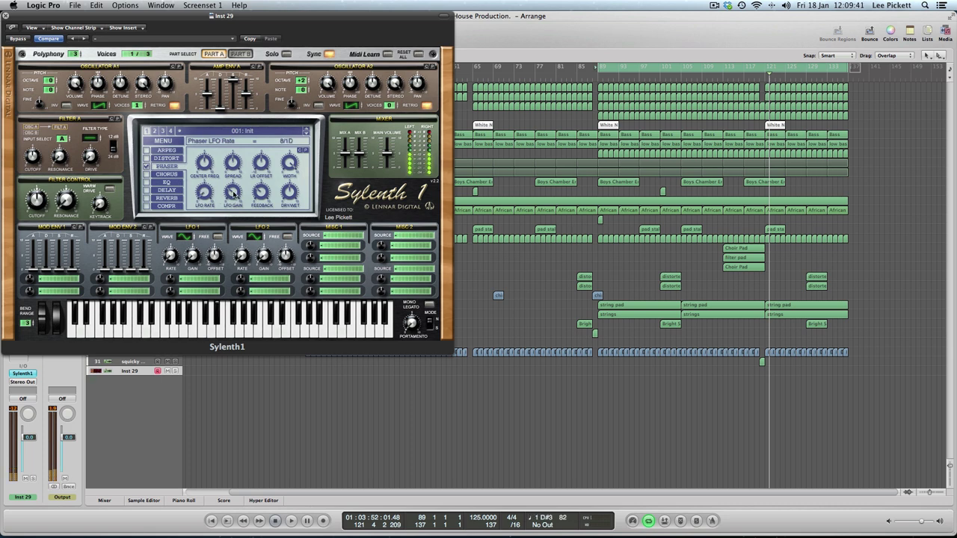
left_click(232, 193)
left_click_drag(230, 213, 228, 227)
left_click_drag(259, 193, 261, 235)
left_click_drag(288, 192, 284, 221)
left_click_drag(288, 166, 292, 121)
mouse_move(267, 163)
left_mouse_down()
mouse_move(260, 200)
mouse_move(251, 198)
mouse_move(265, 170)
left_mouse_up()
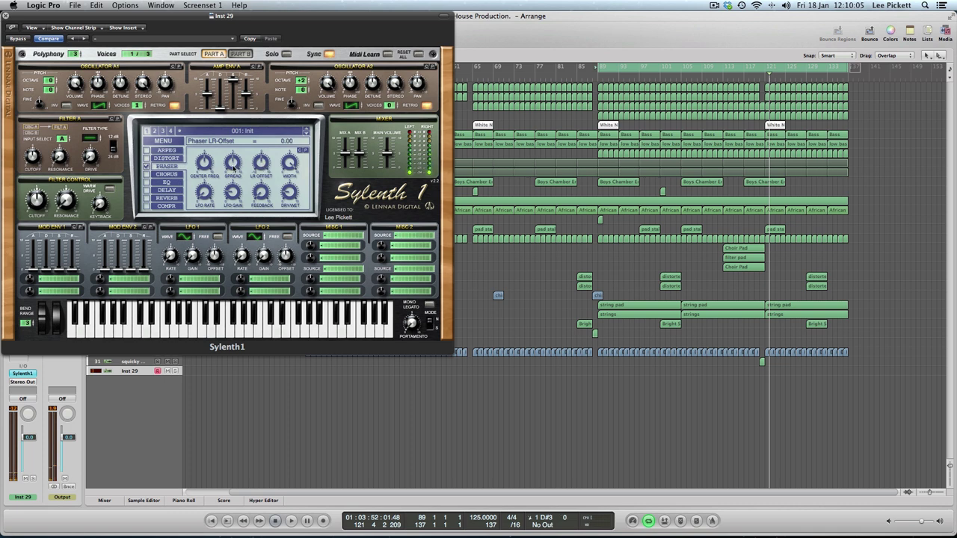
left_click(234, 167)
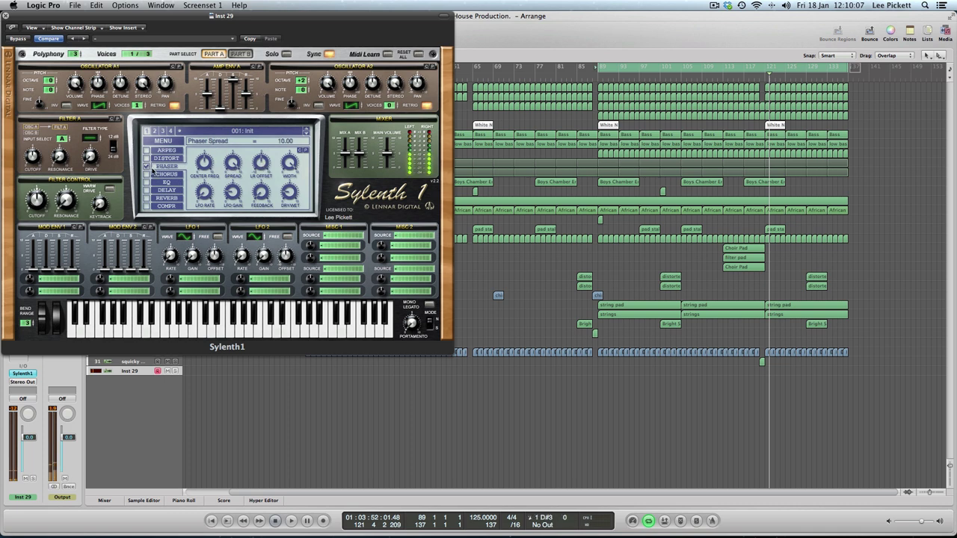
left_click(147, 167)
Step: Enable the reverb with a size of 5.12 and set Filter A's type to Lowpass
left_click(146, 198)
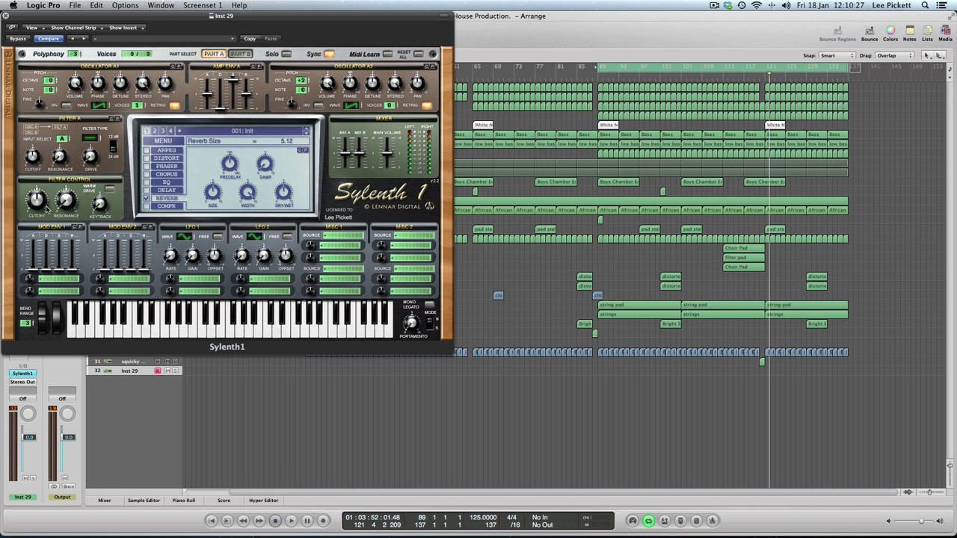
left_click(90, 140)
left_click_drag(90, 137, 90, 130)
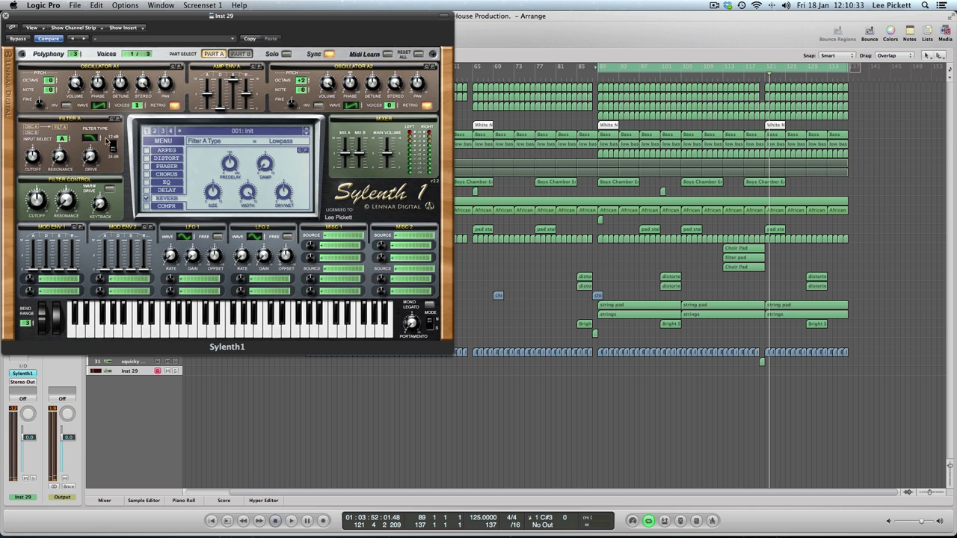
Step: Turn Filter A's type back off and set the filter control resonance to 4.19, trying out warm drive
left_click_drag(89, 139, 87, 148)
left_click_drag(37, 197, 74, 172)
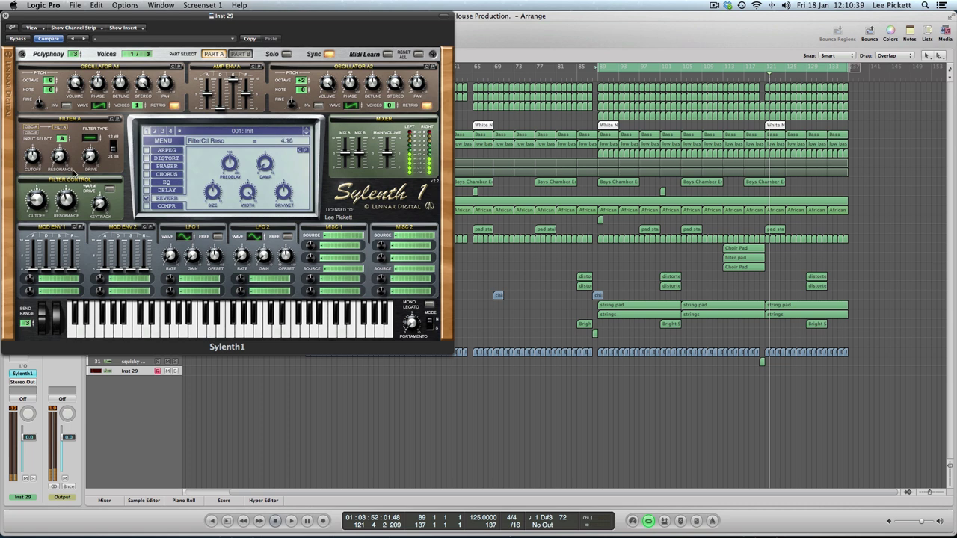
left_click(107, 190)
left_click(107, 190)
Step: Try modulation envelope 1 on Cutoff AB with amount 0.48, decay 10.00 and sustain 10.00, and reset its destination to none
left_click_drag(32, 283, 50, 281)
left_click(50, 281)
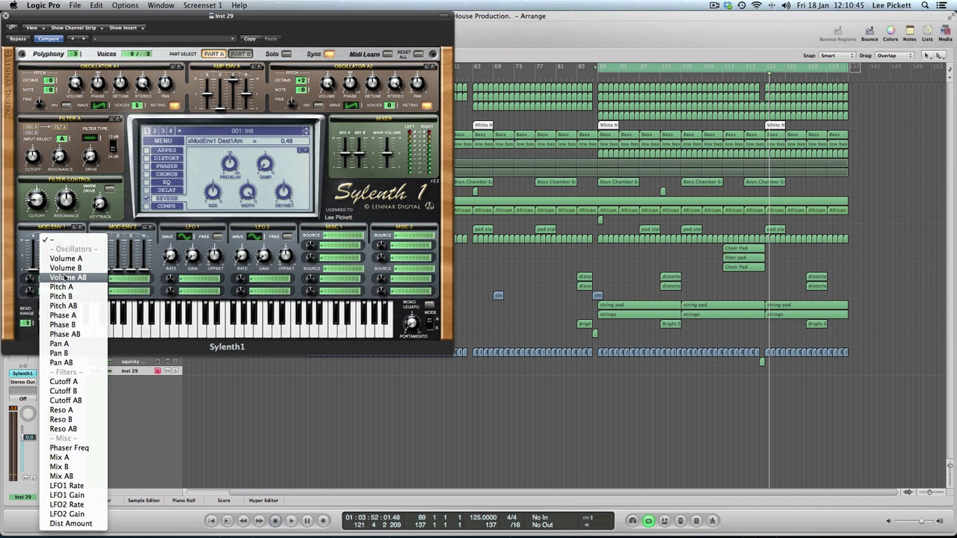
left_click(75, 401)
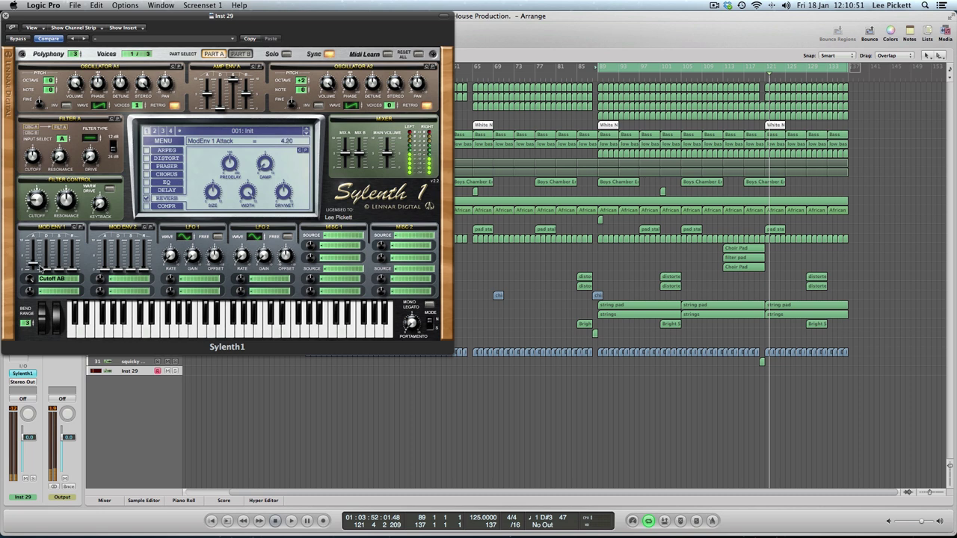
left_click_drag(49, 251, 68, 169)
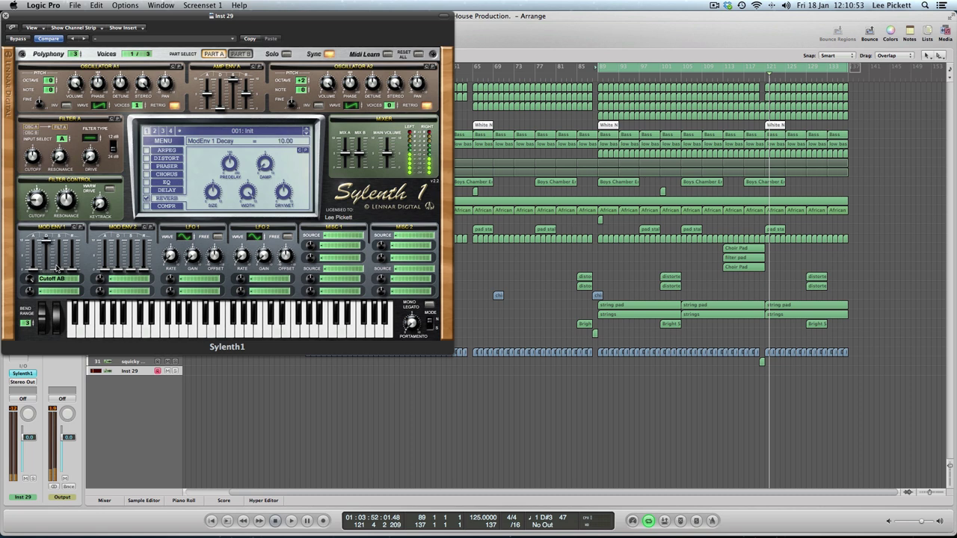
left_click_drag(57, 269, 51, 224)
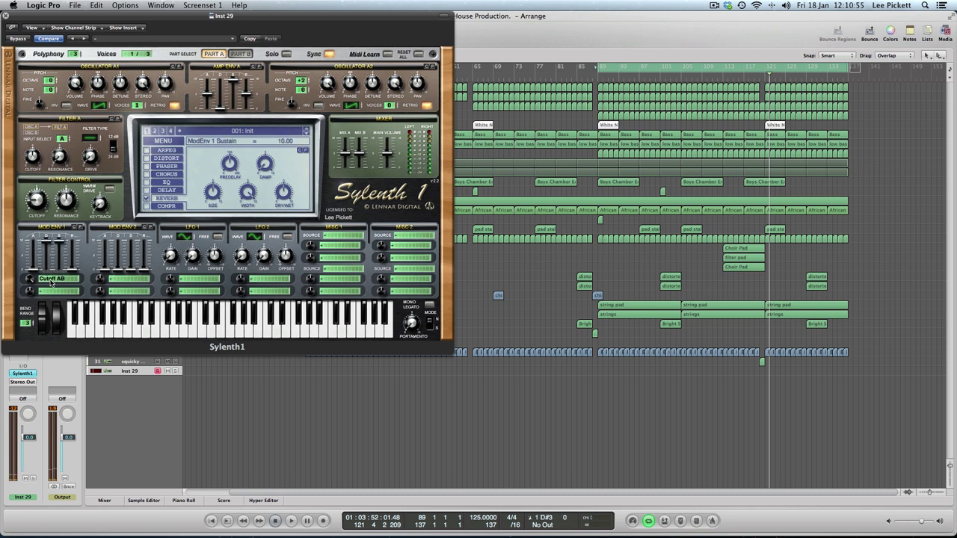
left_click(51, 281)
left_click(66, 240)
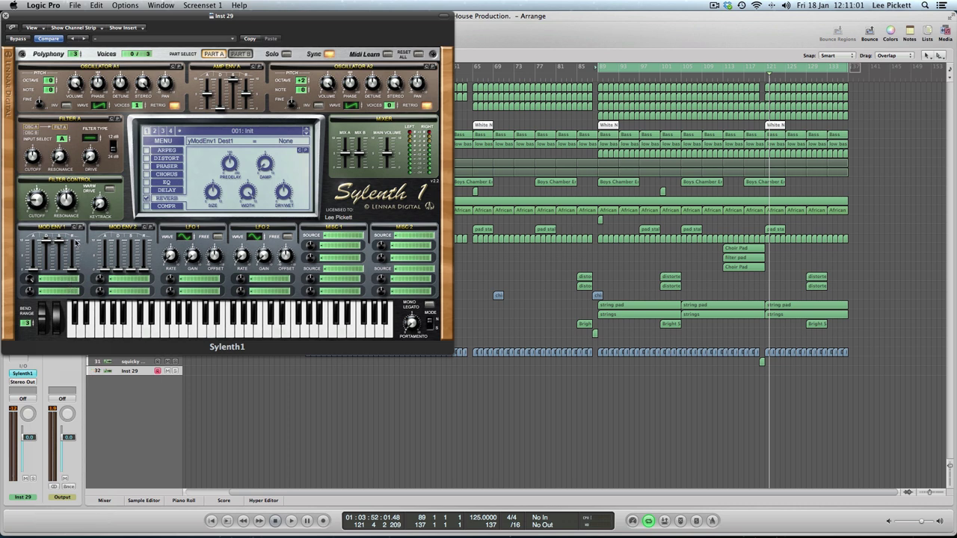
Step: Adjust the panning of oscillators A1 and A2, and set amp envelope A's sustain to 5.00
left_click(78, 81)
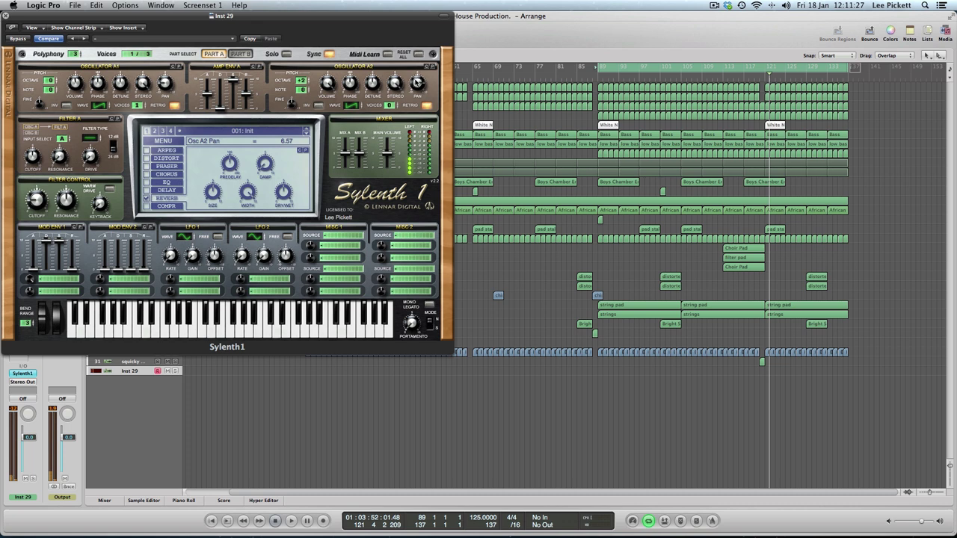
left_click_drag(418, 82, 413, 112)
left_click(169, 85)
left_click_drag(233, 82, 233, 111)
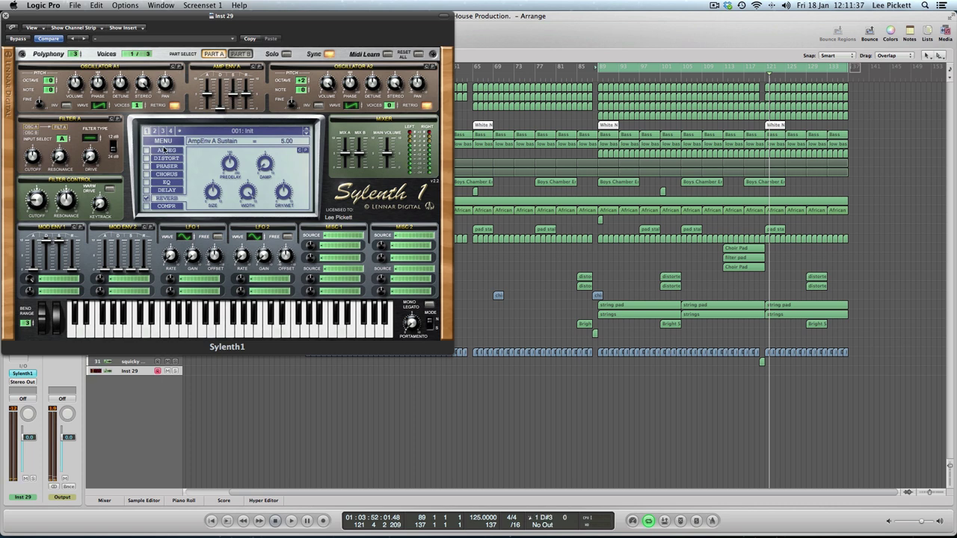
Step: Enable the arpeggiator, and lower amp envelope A's release to its minimum with sustain at 10.00
left_click(161, 150)
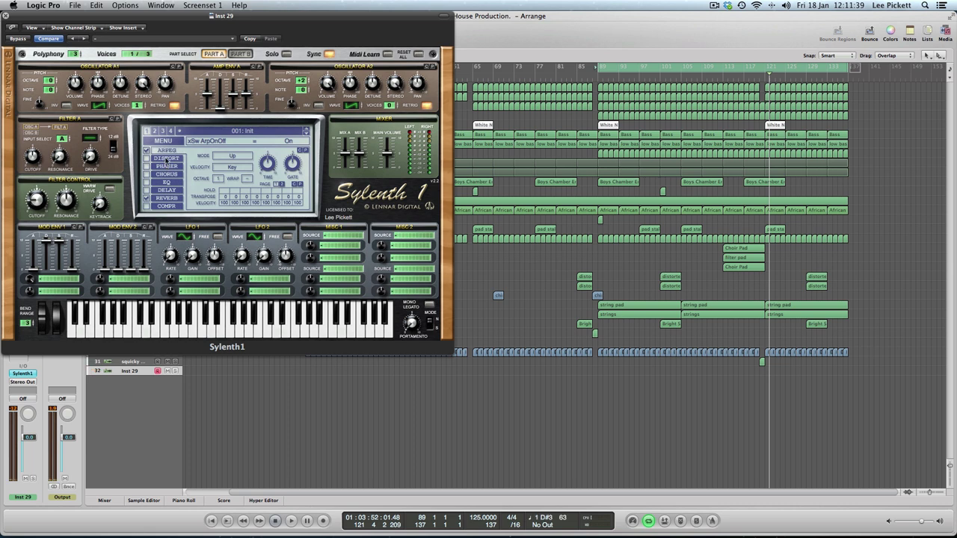
left_click_drag(247, 95, 240, 132)
left_click_drag(232, 96, 236, 46)
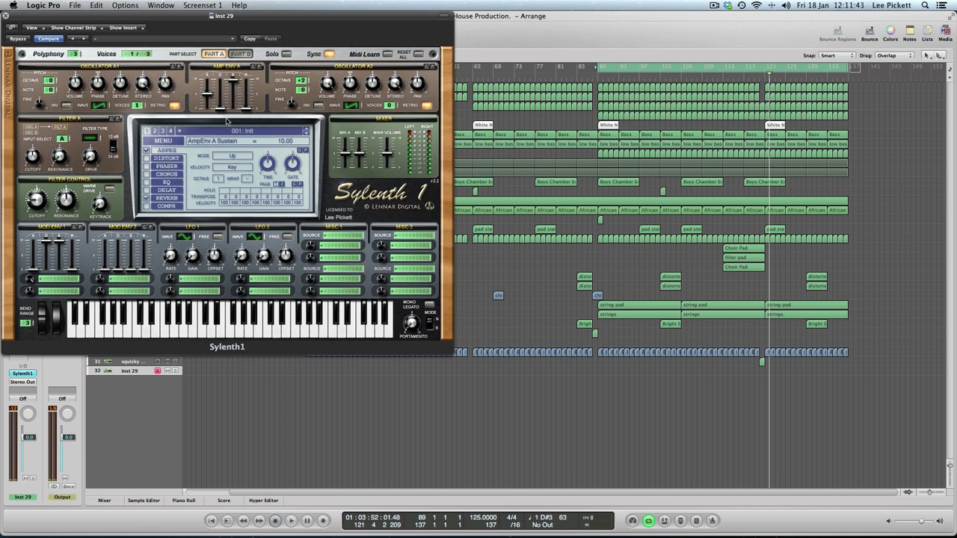
Step: Try different arpeggiator time and gate settings, and switch the arpeggiator off
left_click(264, 162)
mouse_move(265, 160)
left_mouse_down()
mouse_move(272, 135)
mouse_move(270, 152)
left_mouse_up()
left_click_drag(260, 155, 267, 182)
left_click_drag(296, 172, 302, 72)
left_click_drag(292, 166, 288, 232)
left_click_drag(290, 163, 300, 122)
left_click(146, 151)
Step: Audition the arpeggio presets in order from 002: ARP 303 Pulse through 008: ARP Doves
left_click_drag(63, 17, 211, 4)
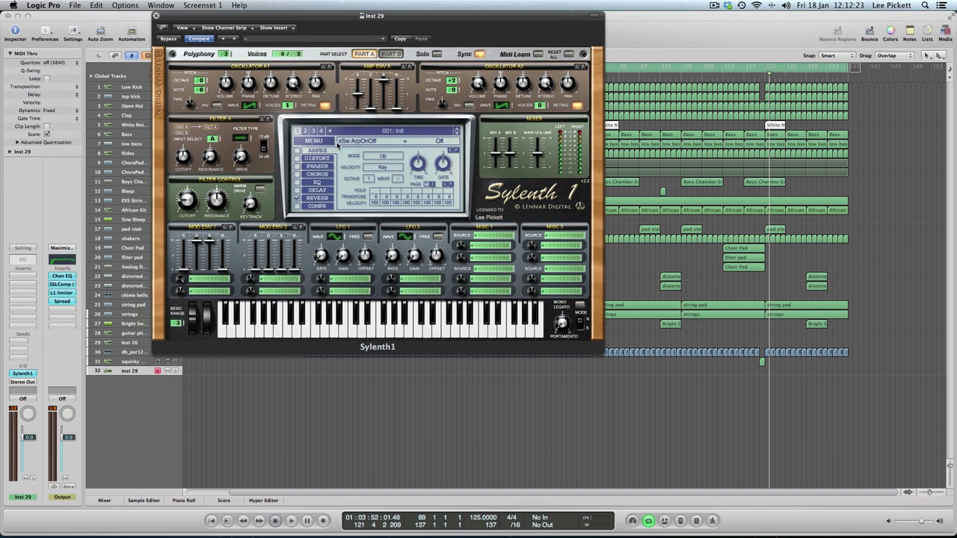
left_click(378, 131)
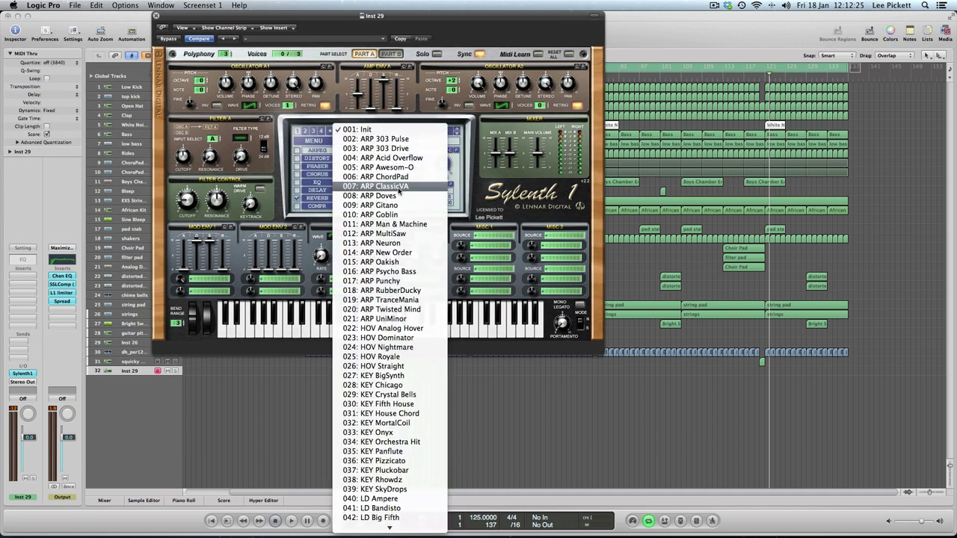
left_click(392, 141)
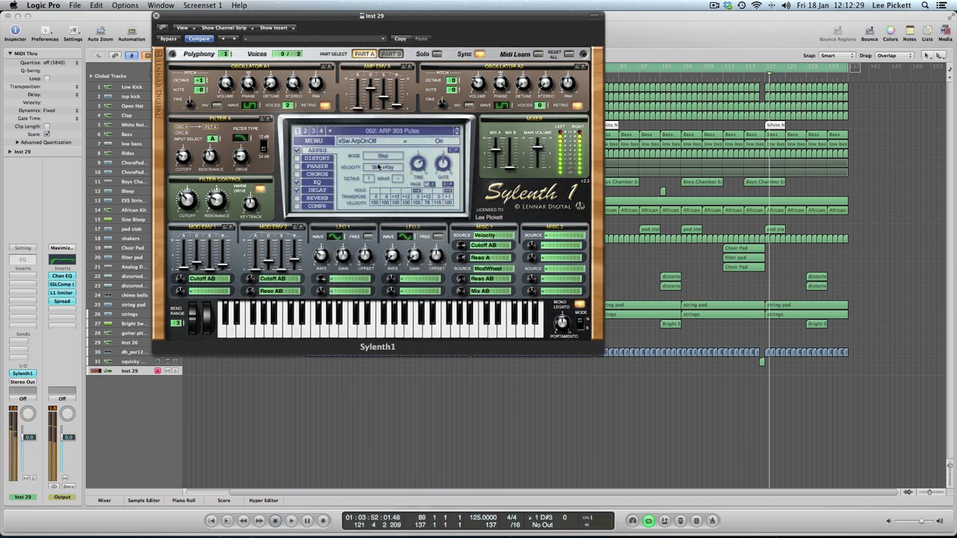
left_click(457, 135)
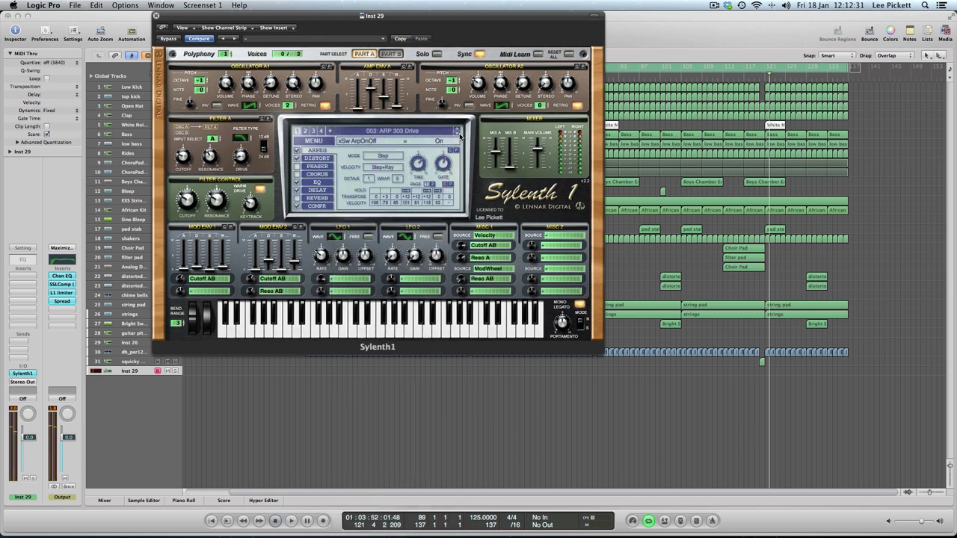
left_click(457, 135)
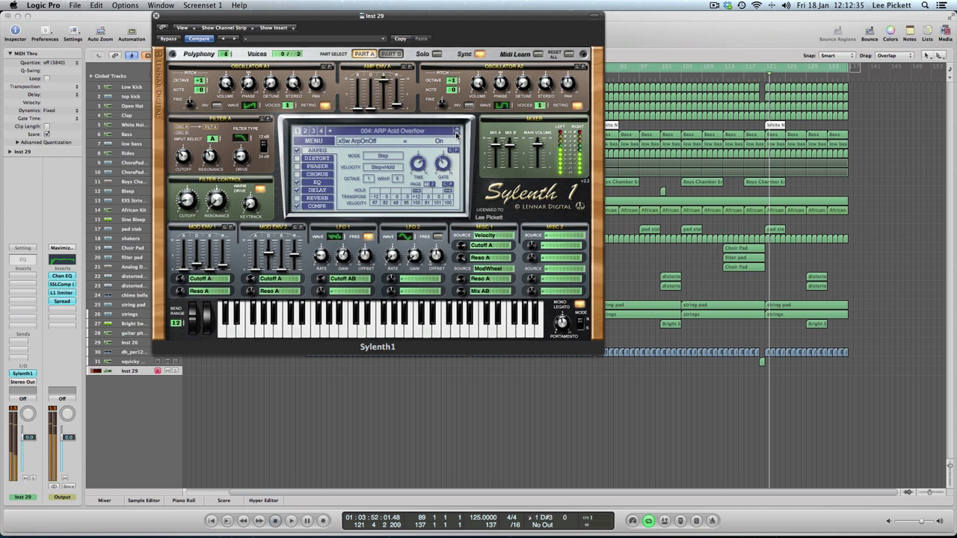
left_click(456, 134)
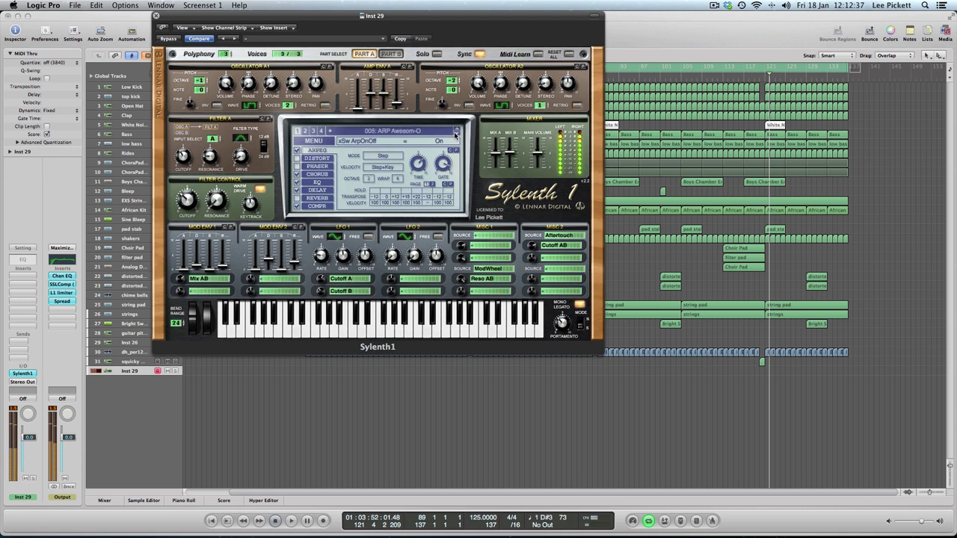
left_click(456, 135)
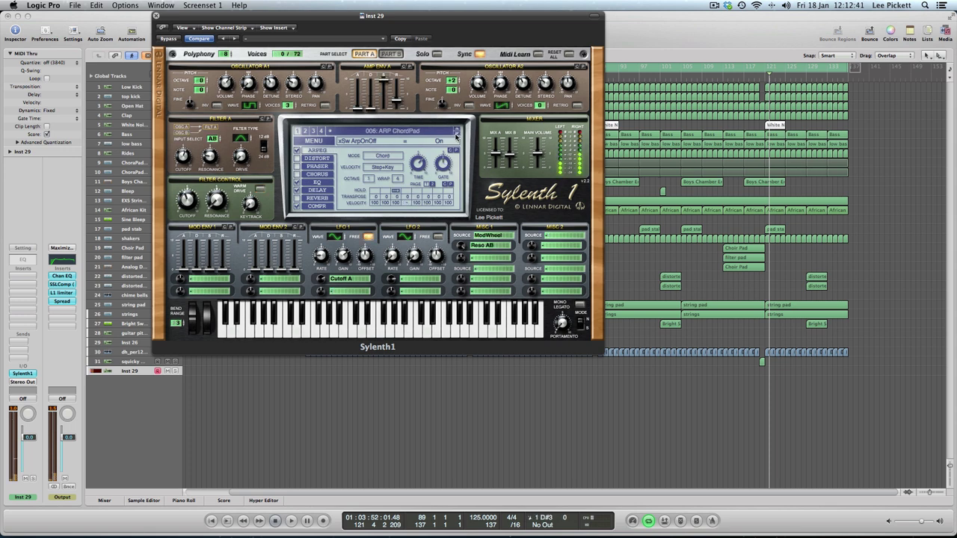
left_click(456, 136)
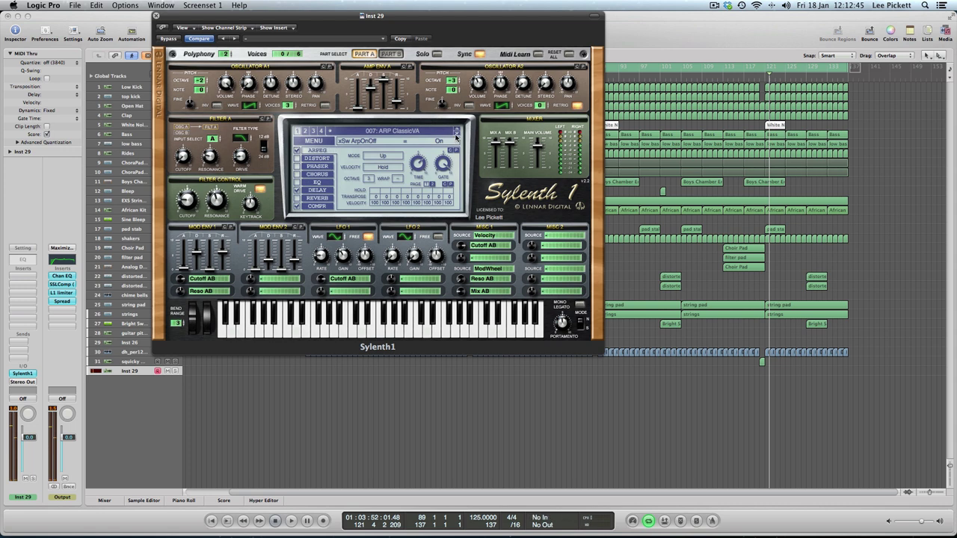
left_click(456, 136)
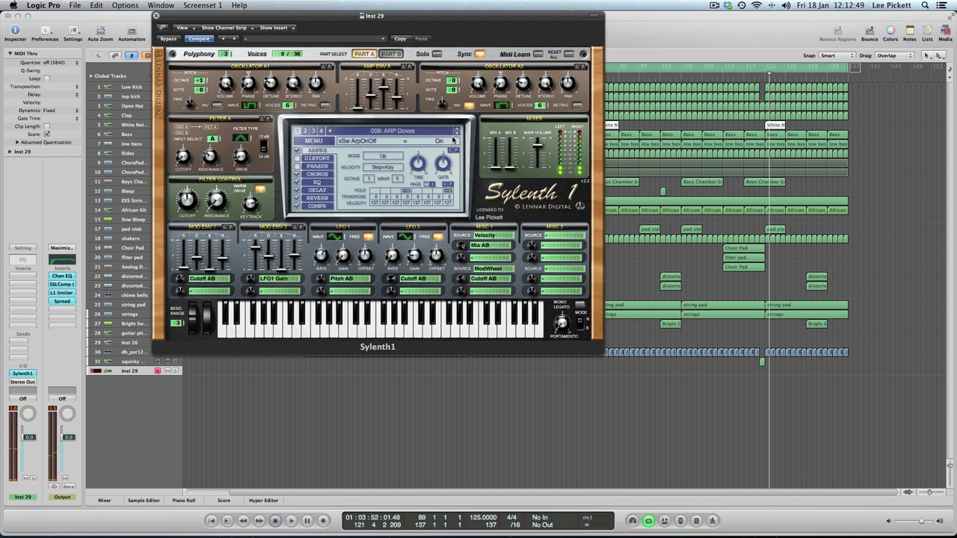
Step: Load the preset 009: ARP Gitano and set its amp envelope A release to 4.89
left_click(457, 135)
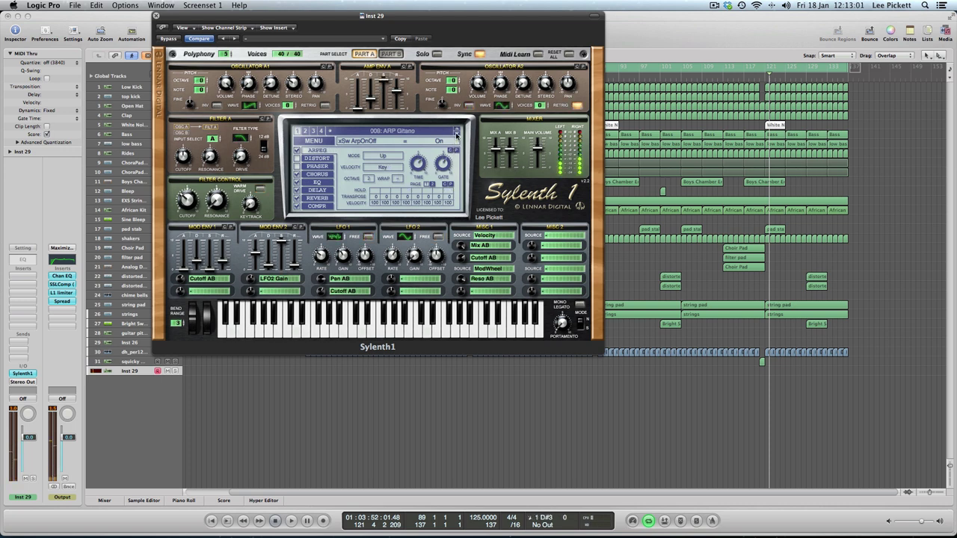
left_click(456, 136)
left_click_drag(395, 91, 396, 103)
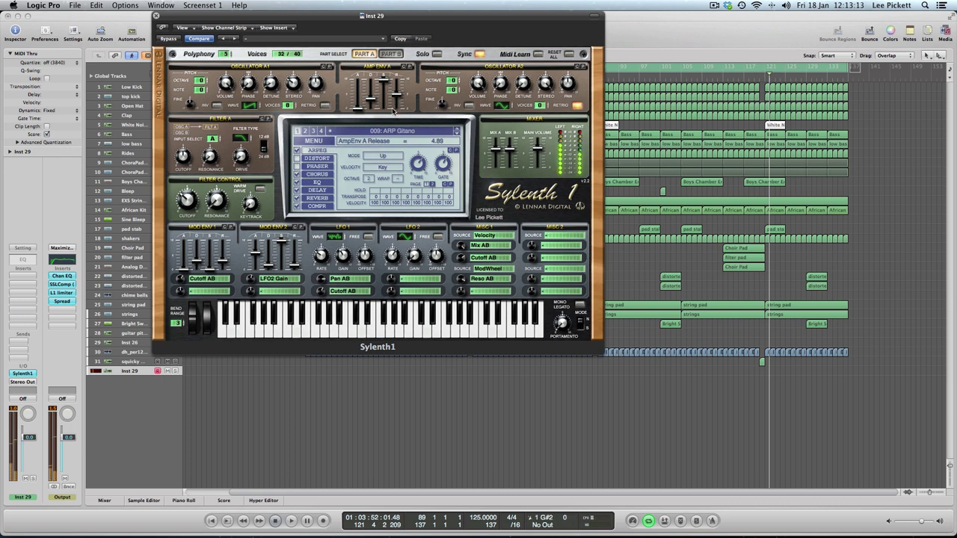
Step: Audition the preset 010: ARP Goblin, go back to 009: ARP Gitano, switch off its arpeggiator and close the synth
left_click(456, 134)
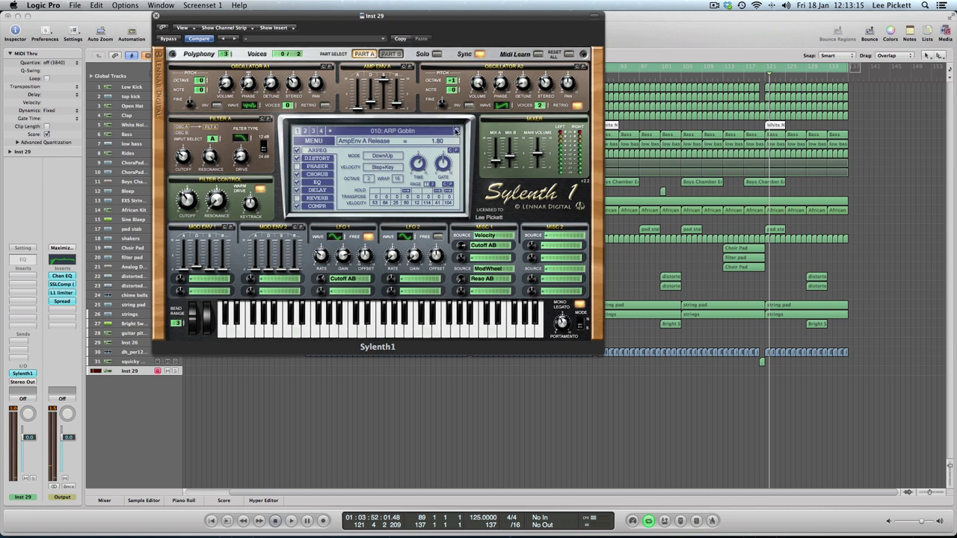
left_click(457, 131)
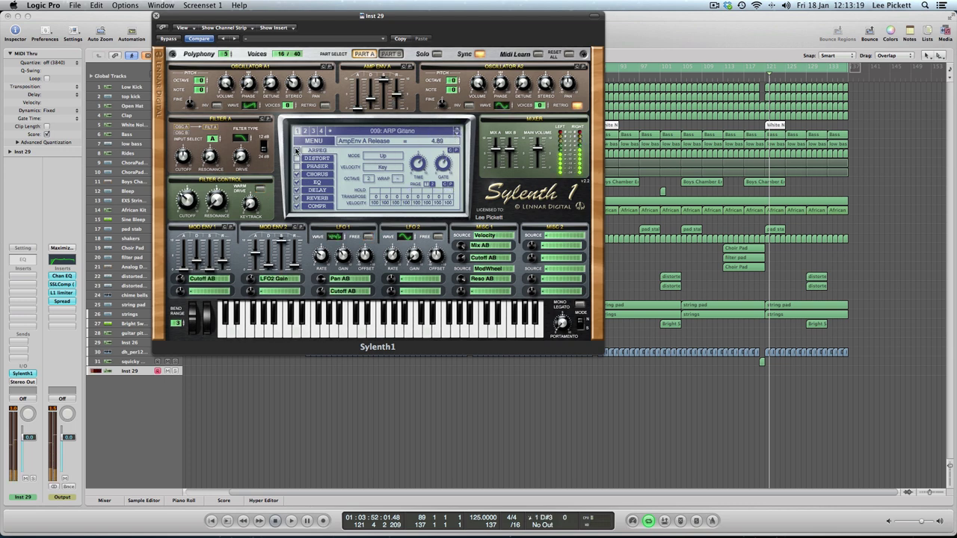
left_click(297, 151)
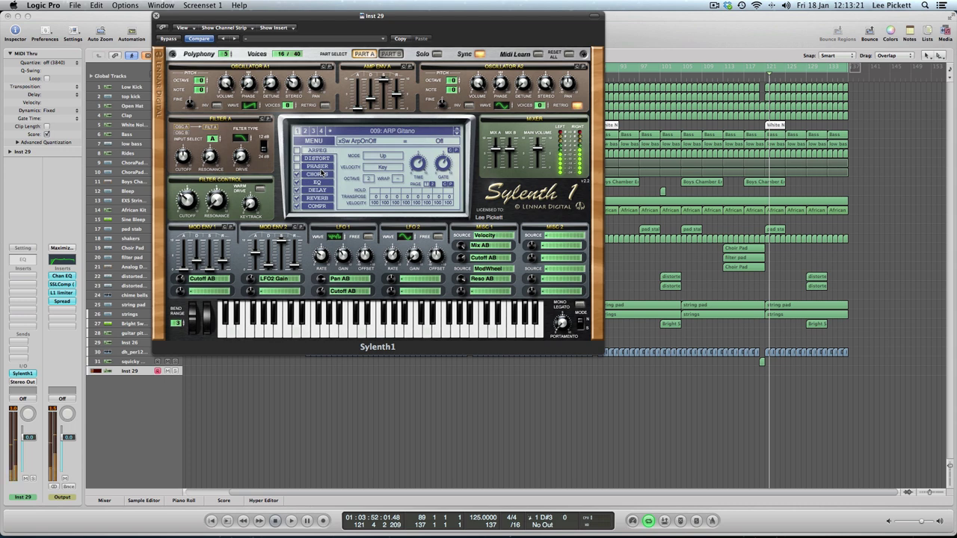
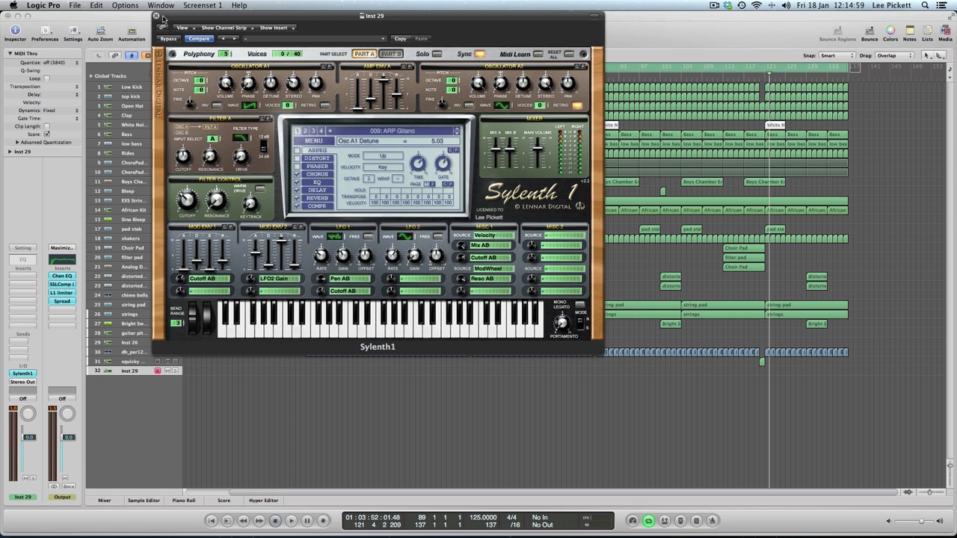
left_click(155, 16)
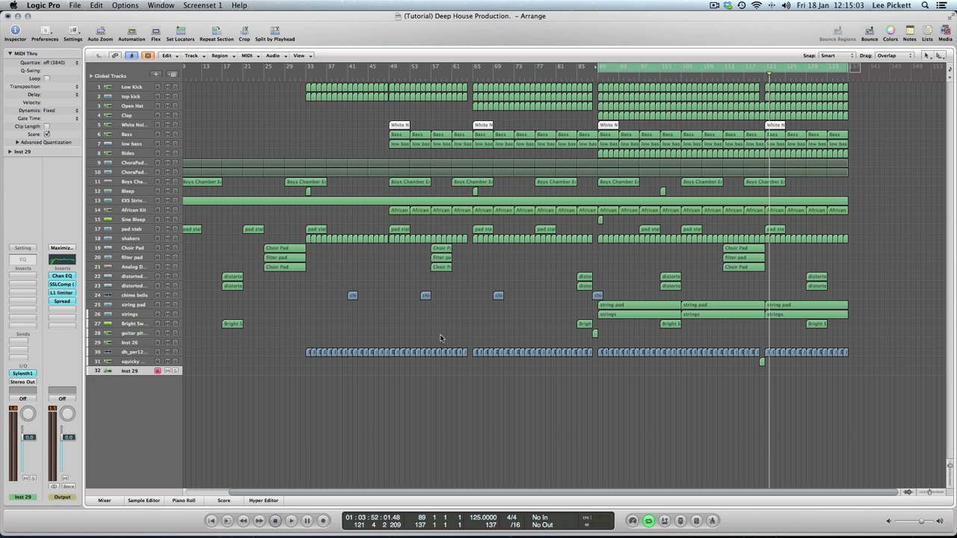
Step: Solo the Inst 29 track and record a four-note part on it from bar 89
left_click(175, 372)
left_click(329, 519)
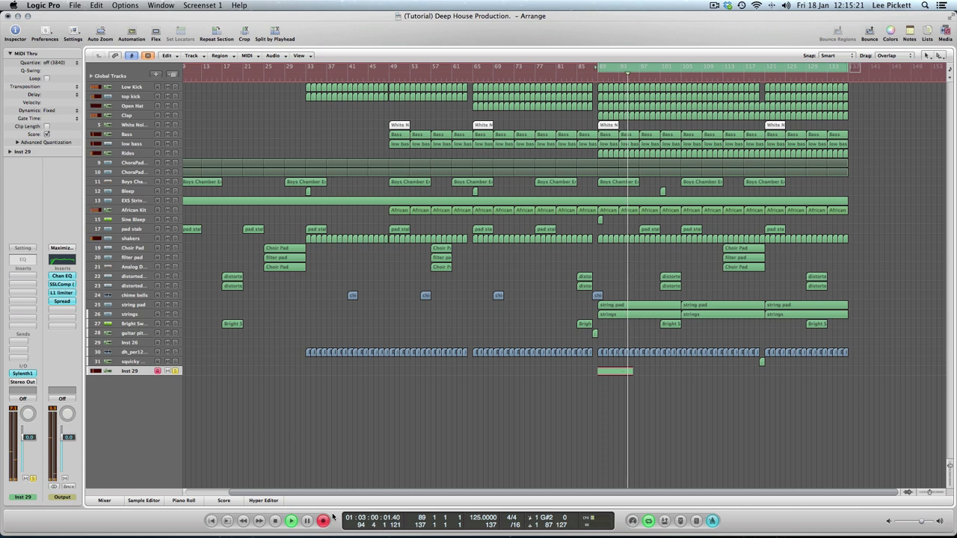
key("space")
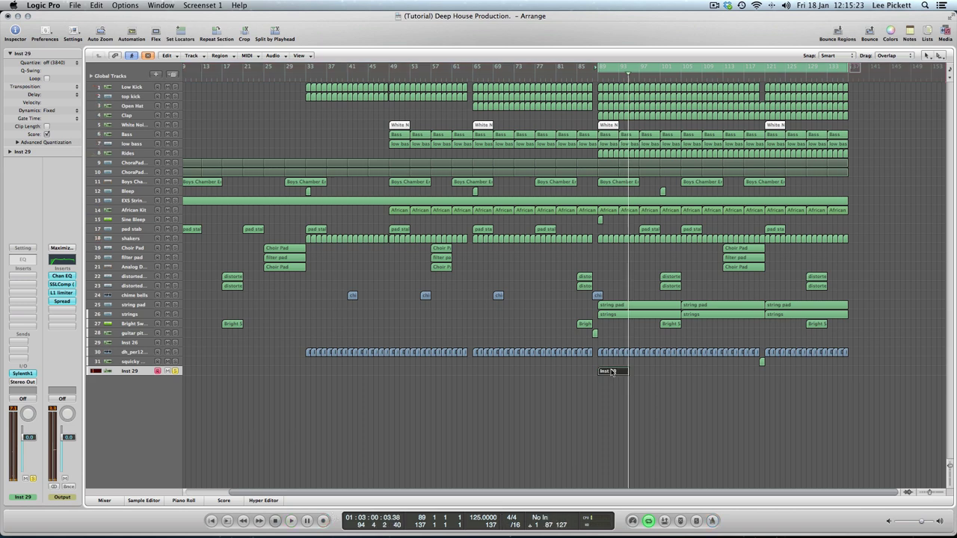
Step: Open the recorded Inst 29 region's notes and fit the first two to one bar each, starting at bars 89 and 90
double_click(611, 372)
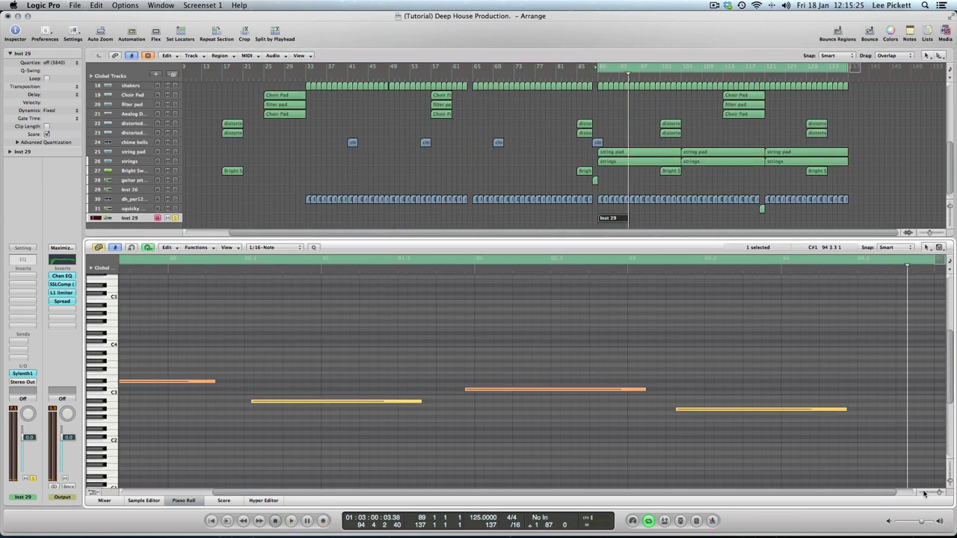
left_click_drag(940, 493, 937, 494)
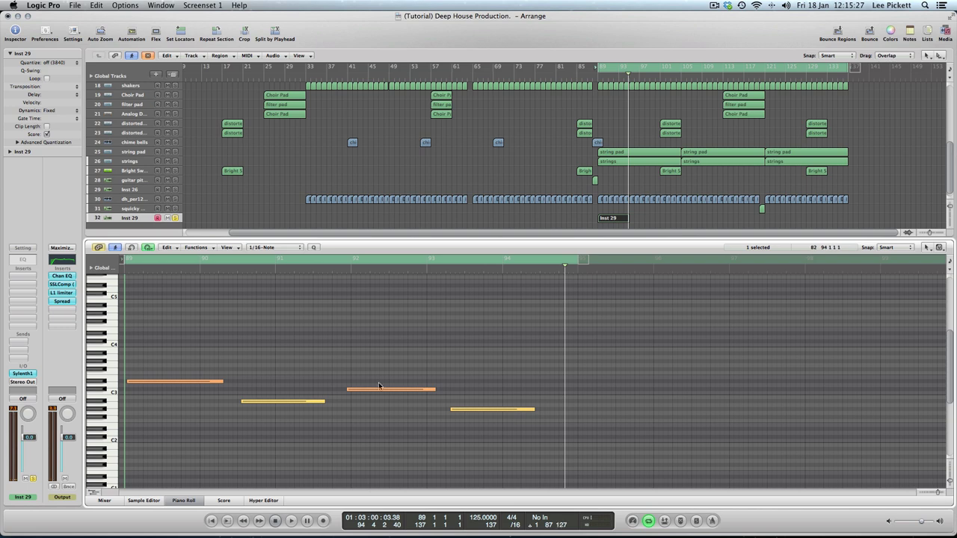
left_click(135, 381)
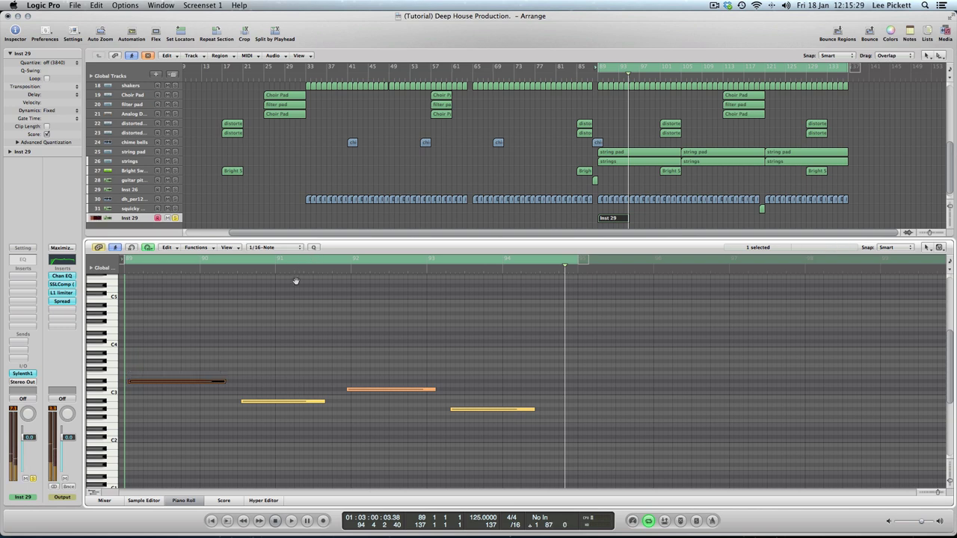
left_click(130, 382)
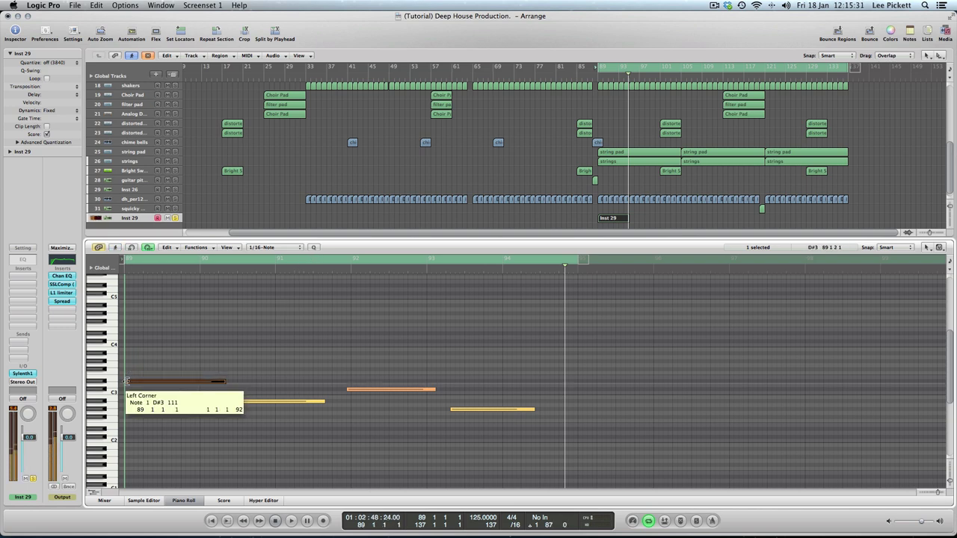
mouse_move(221, 381)
left_mouse_down()
mouse_move(193, 381)
mouse_move(276, 379)
mouse_move(271, 402)
mouse_move(232, 404)
left_mouse_up()
left_click_drag(232, 404, 233, 403)
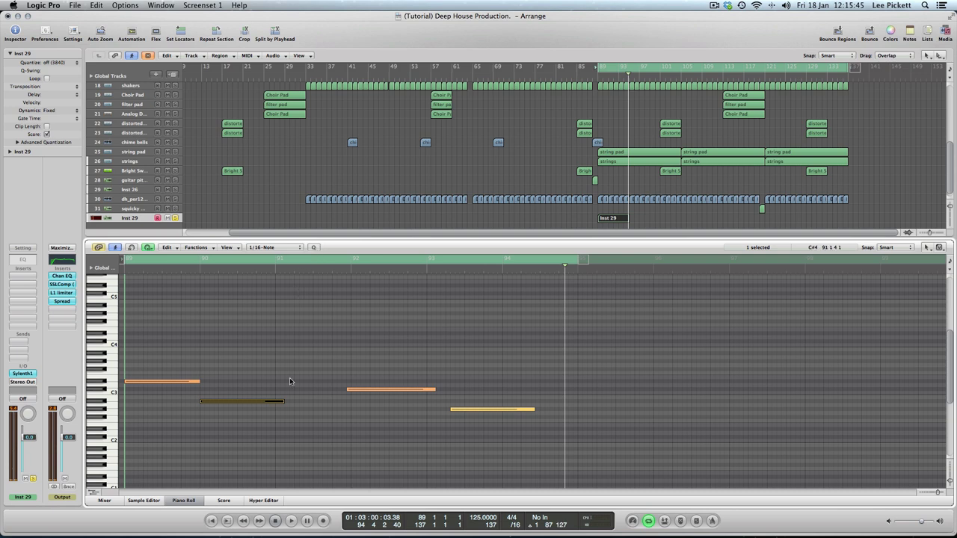
left_click_drag(282, 402, 45, 380)
Step: Fit the third and fourth notes to one bar each, starting at bars 91 and 92, and play the part
left_click_drag(379, 392, 306, 387)
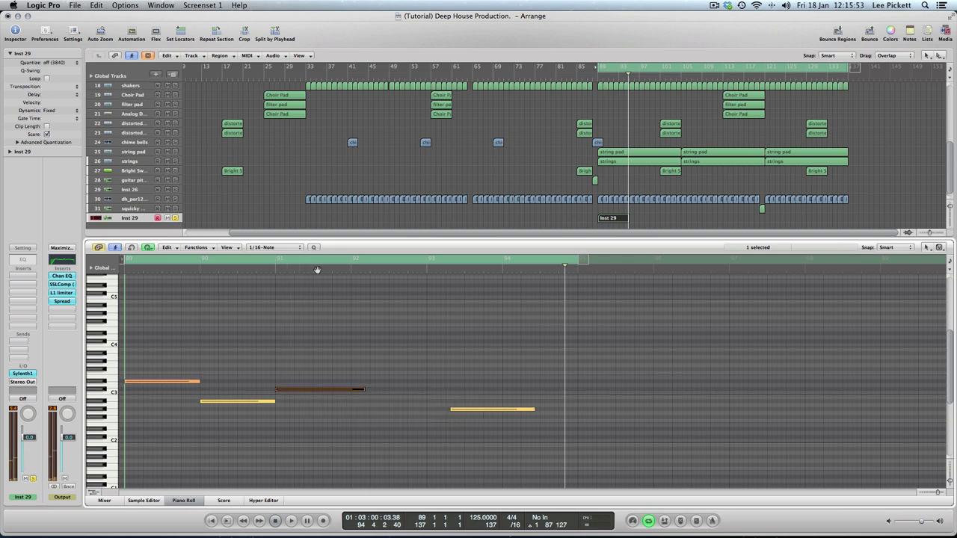
left_click_drag(364, 389, 4, 378)
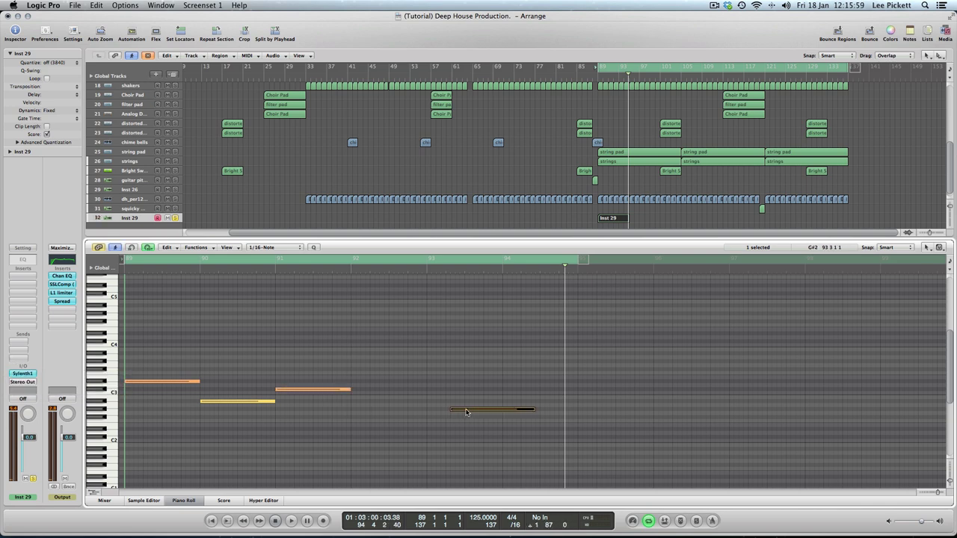
left_click_drag(466, 412, 367, 412)
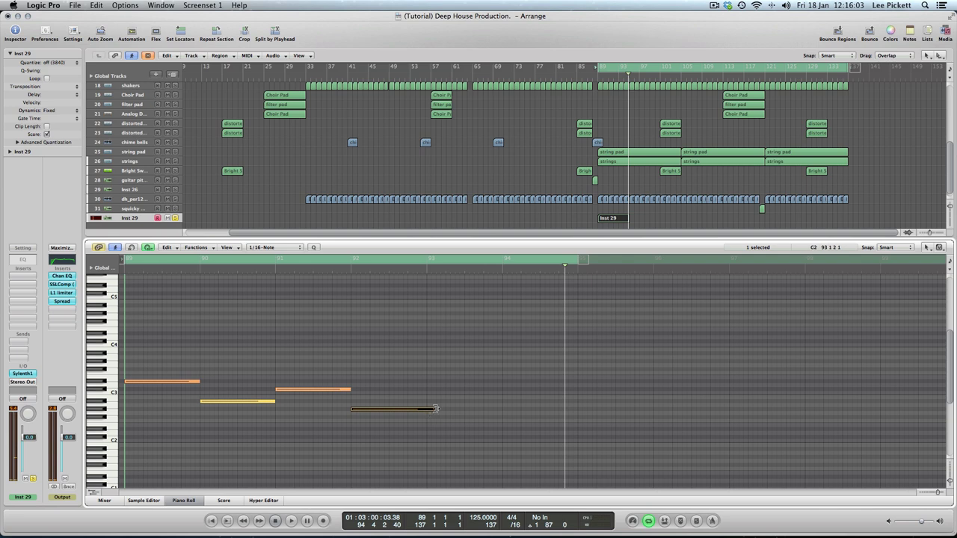
left_click_drag(434, 409, 202, 402)
key("space")
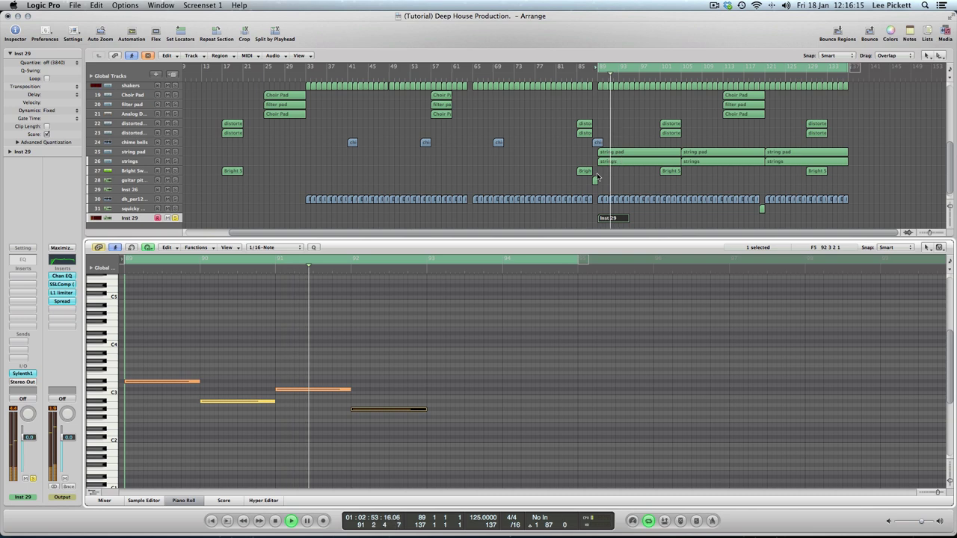
Step: Show the region's pitch bend data, erase all of it with the Eraser Tool and shrink its lane to reveal the notes
left_click(93, 492)
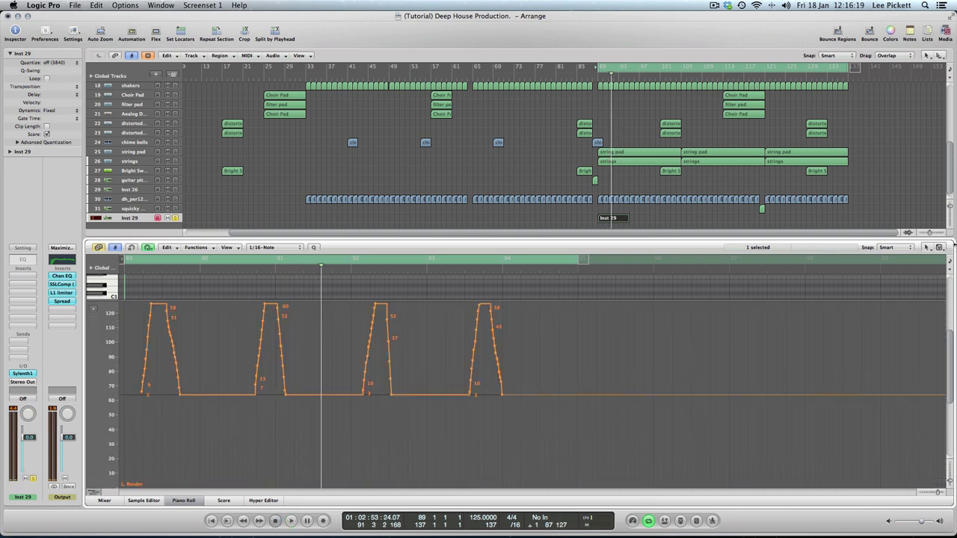
left_click(941, 248)
left_click(921, 280)
mouse_move(494, 361)
left_mouse_down()
mouse_move(414, 391)
mouse_move(143, 364)
mouse_move(177, 355)
left_mouse_up()
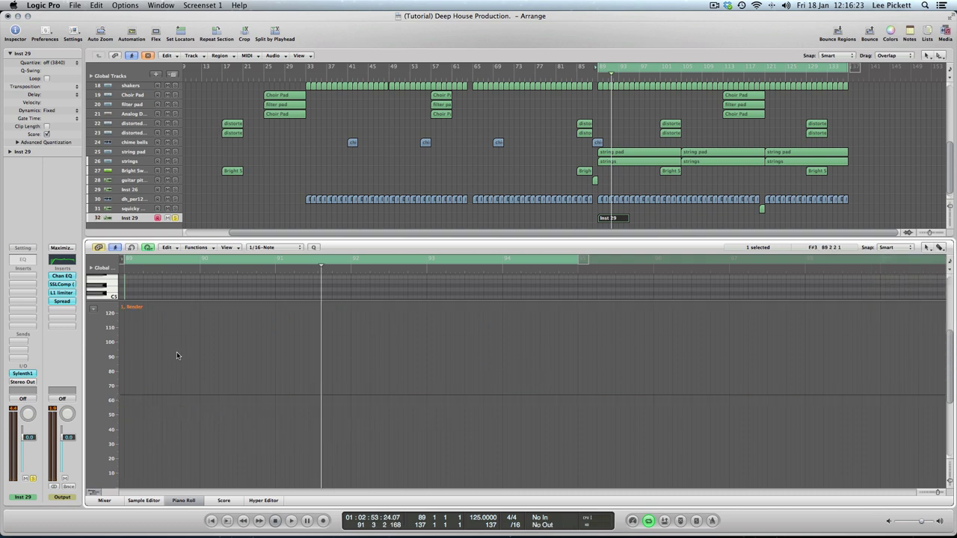
left_click_drag(240, 300, 233, 421)
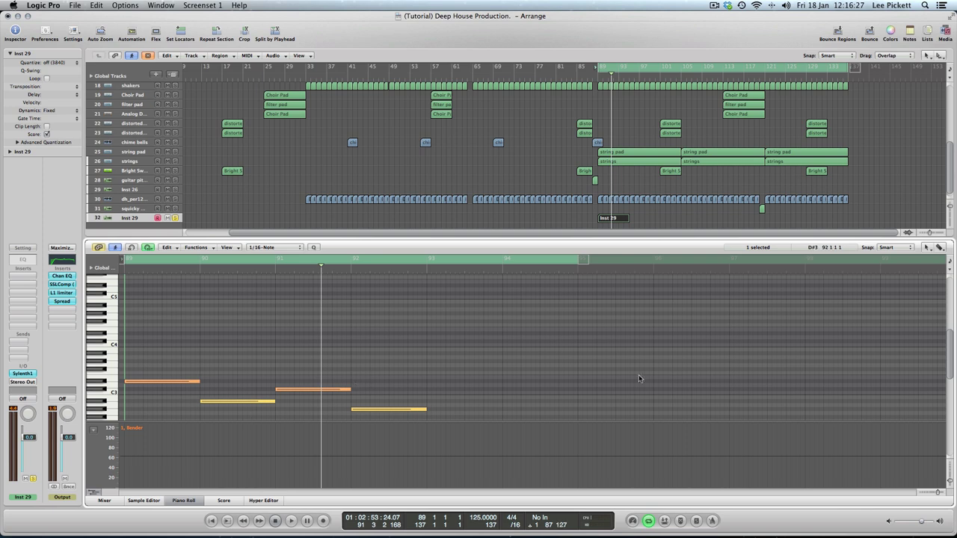
Step: Draw a rising and falling pitch bend curve across bar 89 with the Pencil Tool and play it
left_click(938, 246)
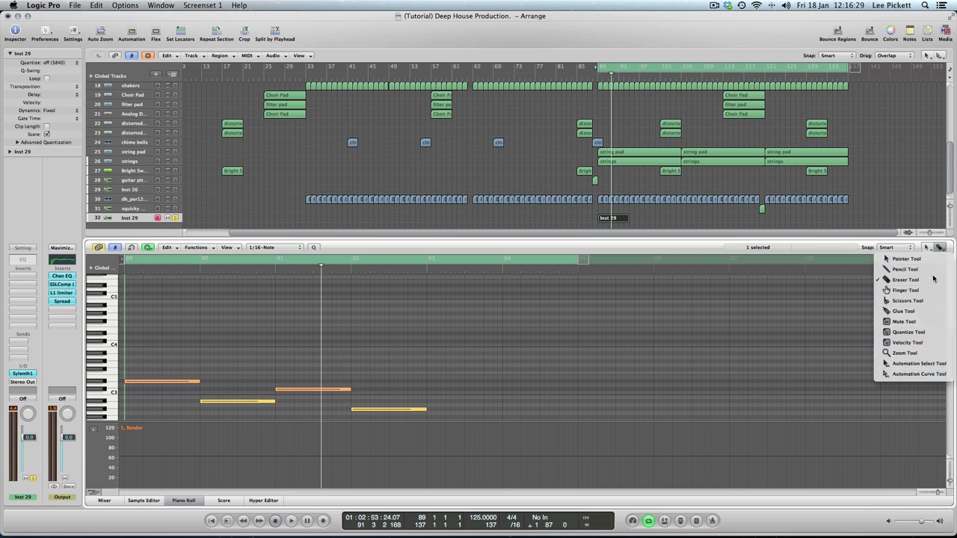
left_click(921, 279)
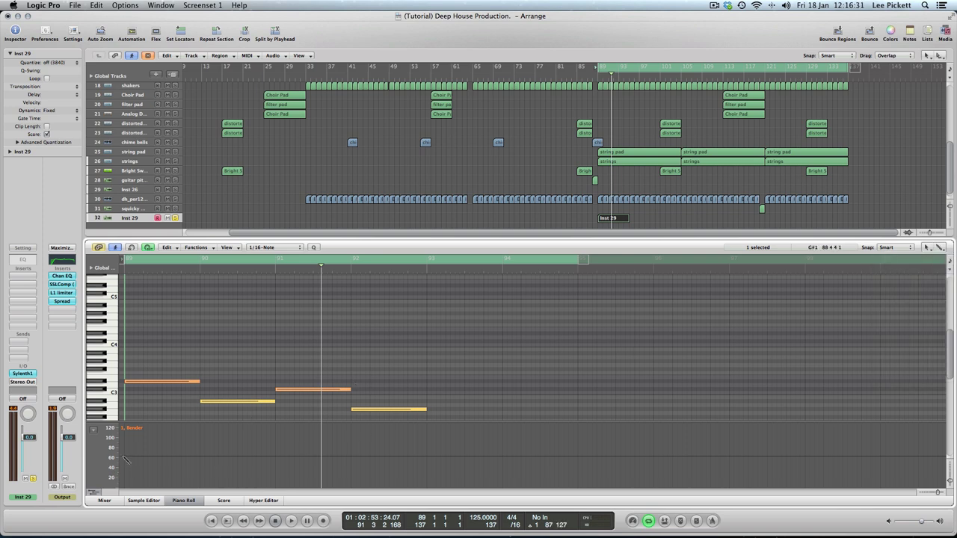
mouse_move(126, 457)
left_mouse_down()
mouse_move(171, 431)
mouse_move(196, 458)
left_mouse_up()
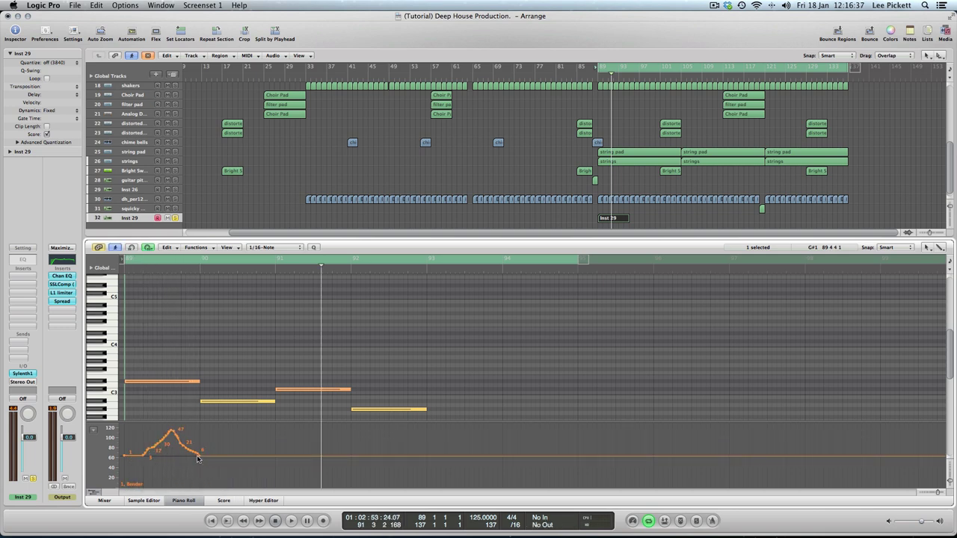
key("space")
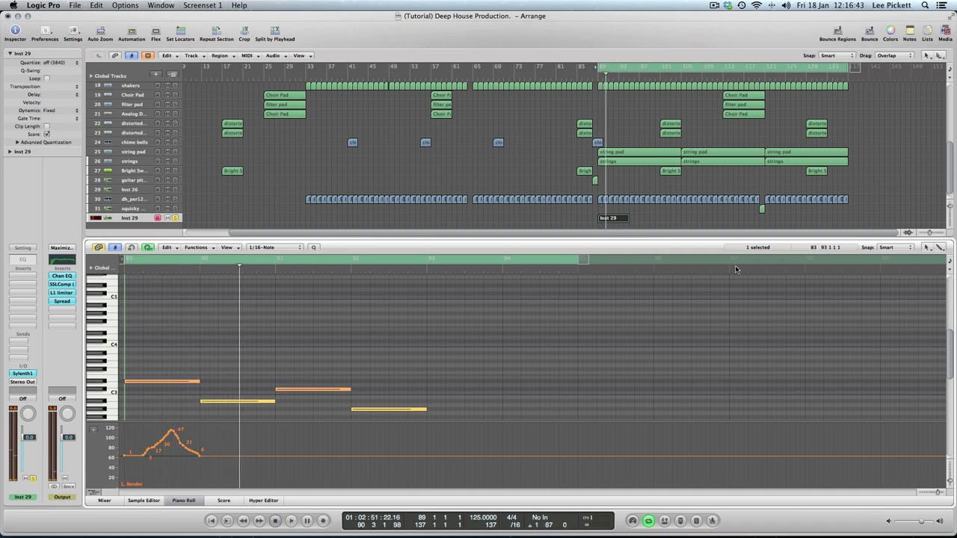
Step: Assign the Pencil Tool as primary and the Eraser Tool as secondary, then erase and redraw bar 89's pitch bend curve and play it
left_click(929, 249)
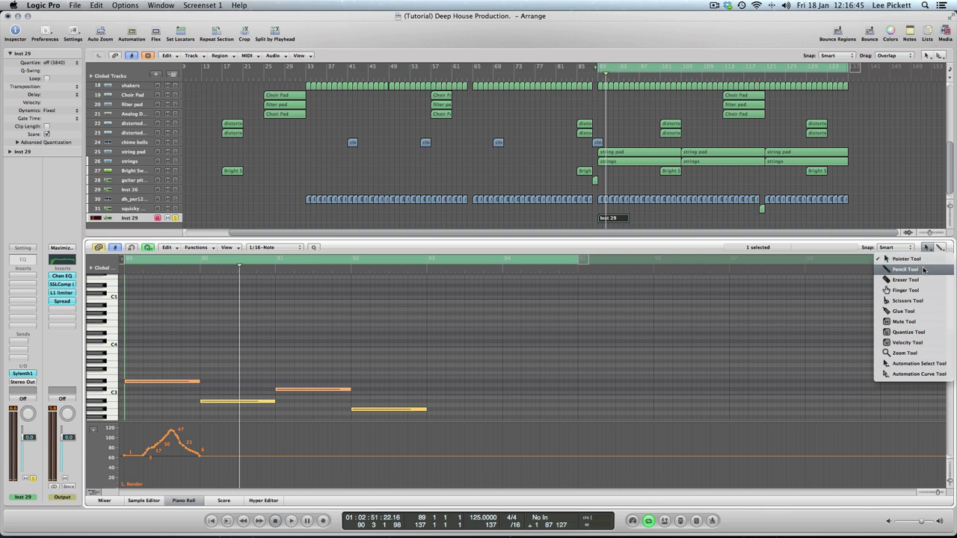
left_click(924, 270)
left_click(940, 248)
left_click(906, 280)
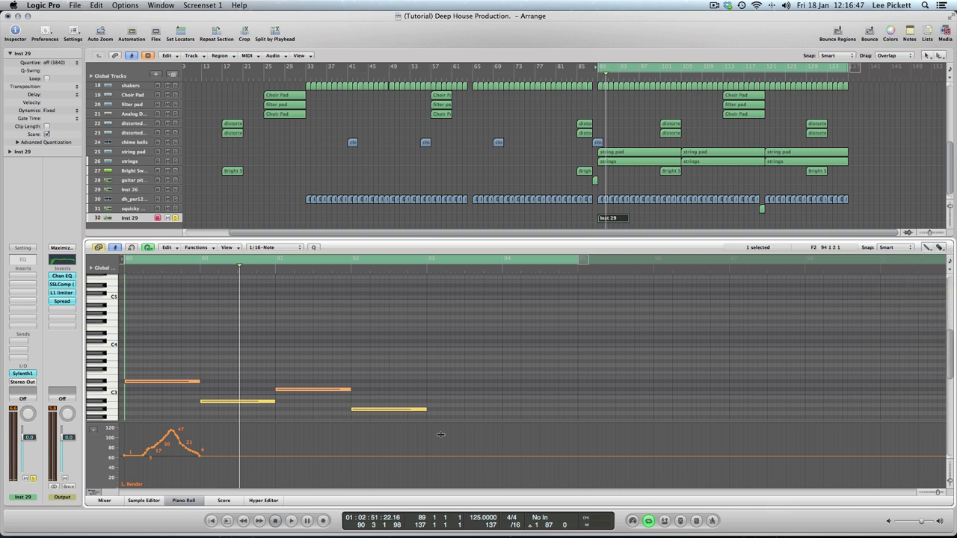
mouse_move(230, 458)
left_mouse_down()
mouse_move(112, 457)
mouse_move(138, 449)
mouse_move(162, 424)
mouse_move(199, 459)
left_mouse_up()
key("space")
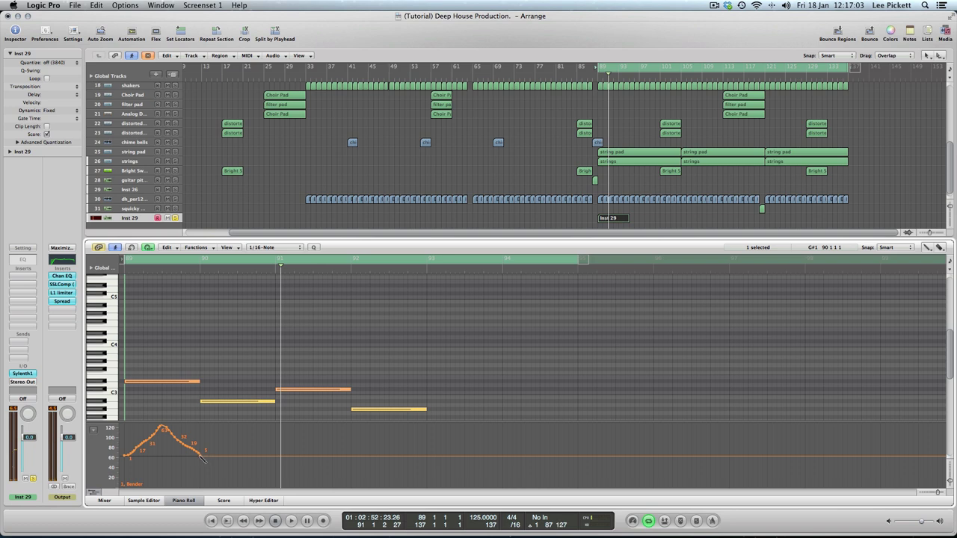
Step: Draw one rising and falling pitch bend curve in each of bars 90, 91 and 92, and play the part
mouse_move(202, 458)
left_mouse_down()
mouse_move(237, 424)
mouse_move(277, 458)
left_mouse_up()
key("space")
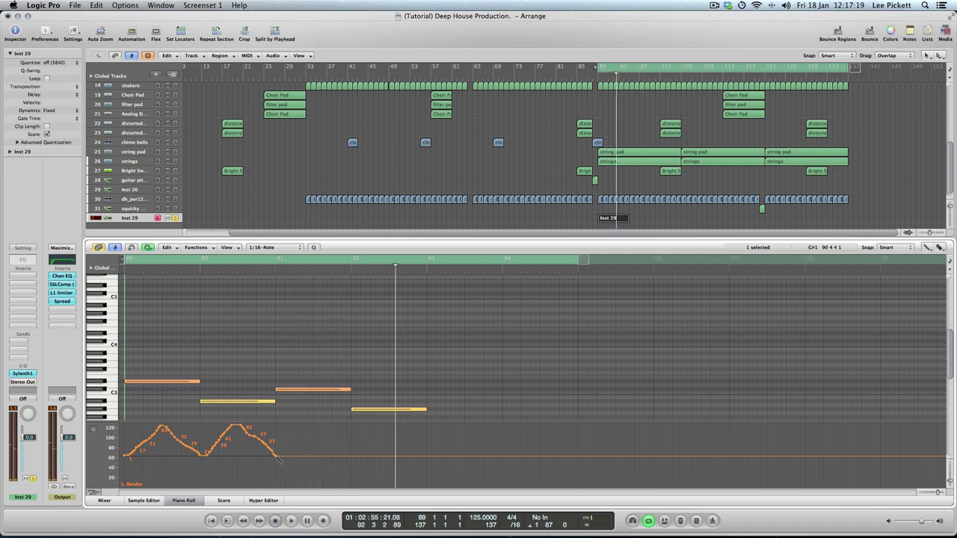
mouse_move(276, 459)
left_mouse_down()
mouse_move(314, 424)
mouse_move(353, 461)
mouse_move(391, 425)
mouse_move(428, 455)
left_mouse_up()
key("space")
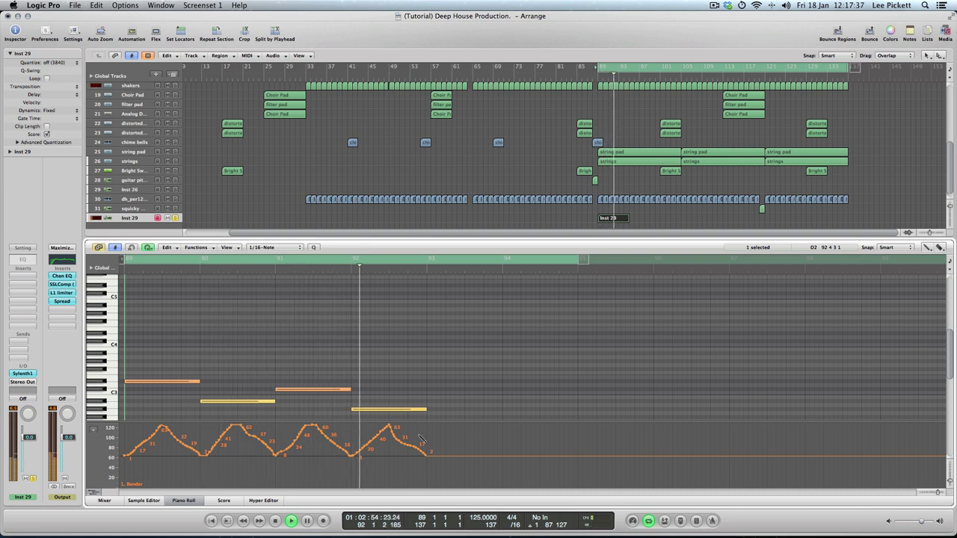
key("space")
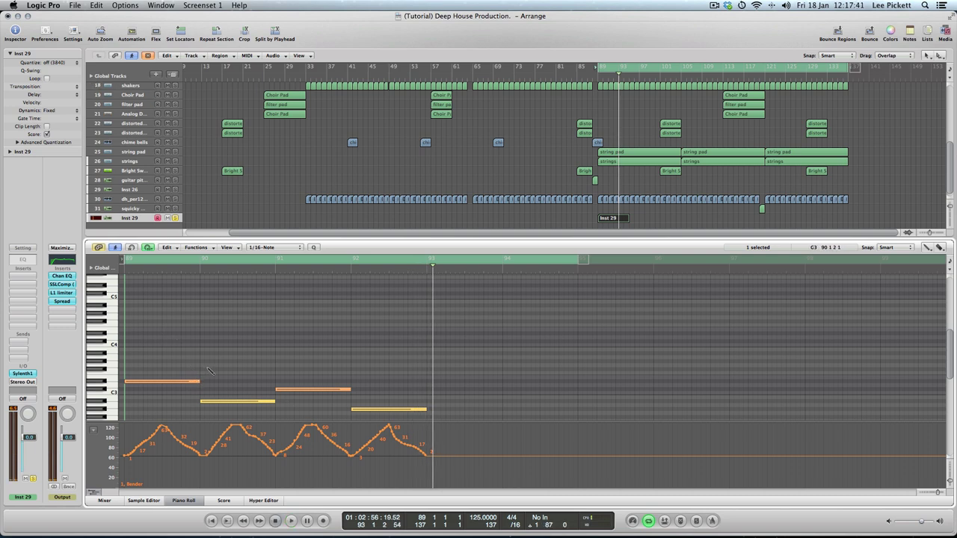
Step: Lengthen the four notes to two bars each, starting at bars 89, 91, 93 and 95, and extend the region to bar 97
left_click(928, 251)
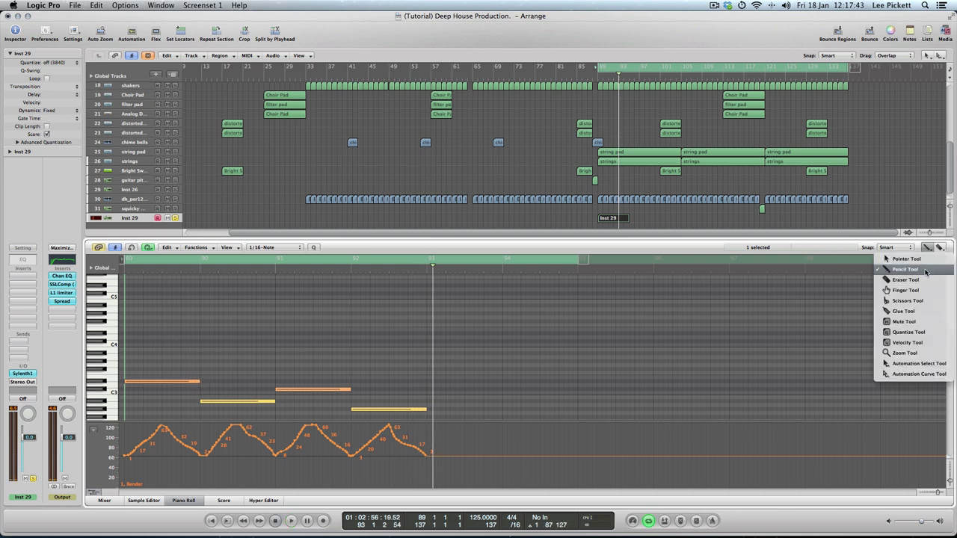
left_click(926, 259)
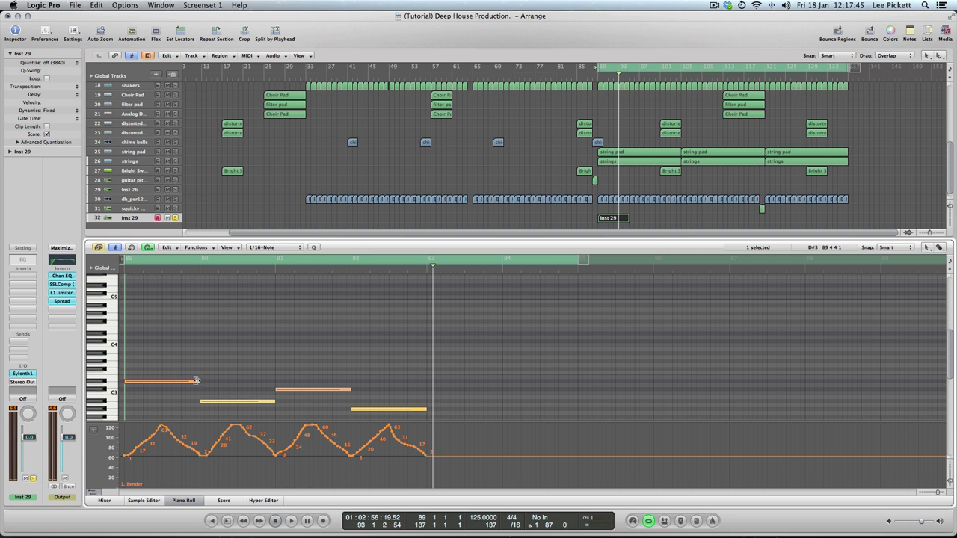
left_click_drag(196, 381, 275, 382)
left_click_drag(228, 407, 427, 402)
left_click_drag(317, 392, 576, 390)
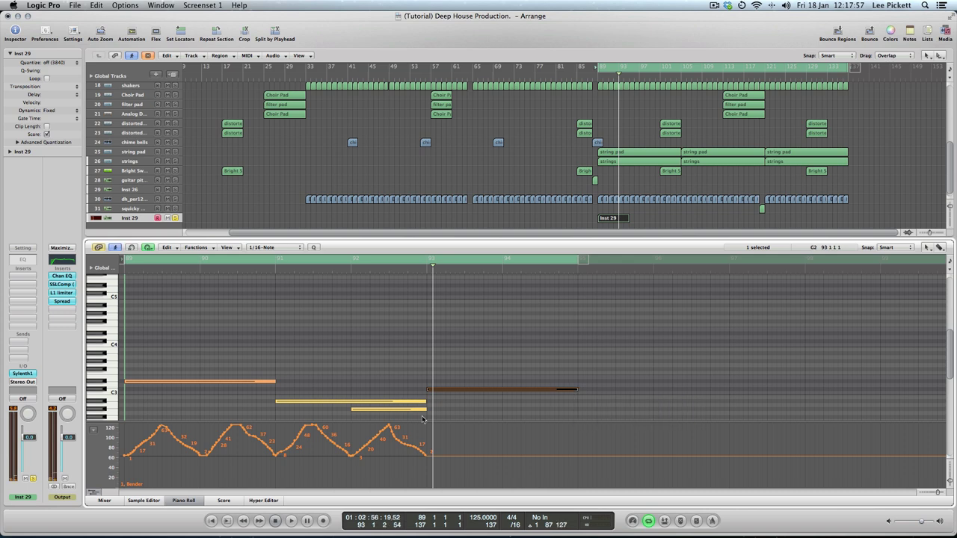
left_click_drag(384, 413, 730, 410)
left_click_drag(656, 262, 733, 276)
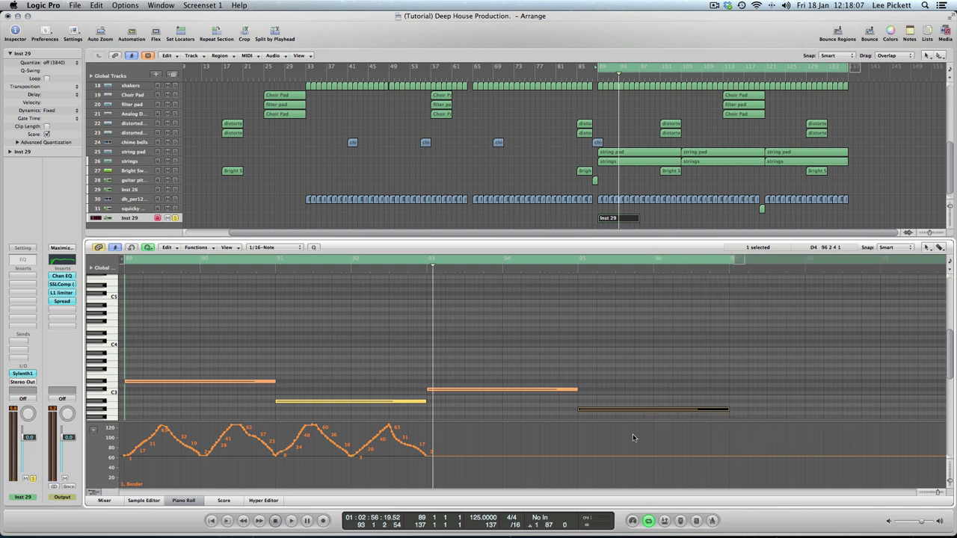
Step: Play the lengthened part and remove all of its drawn pitch bend curves
key("space")
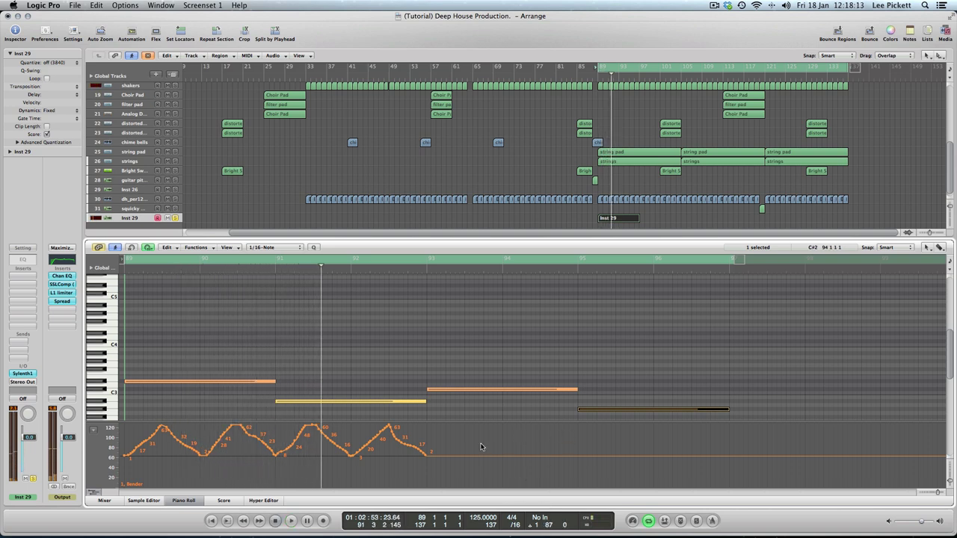
key("super+z")
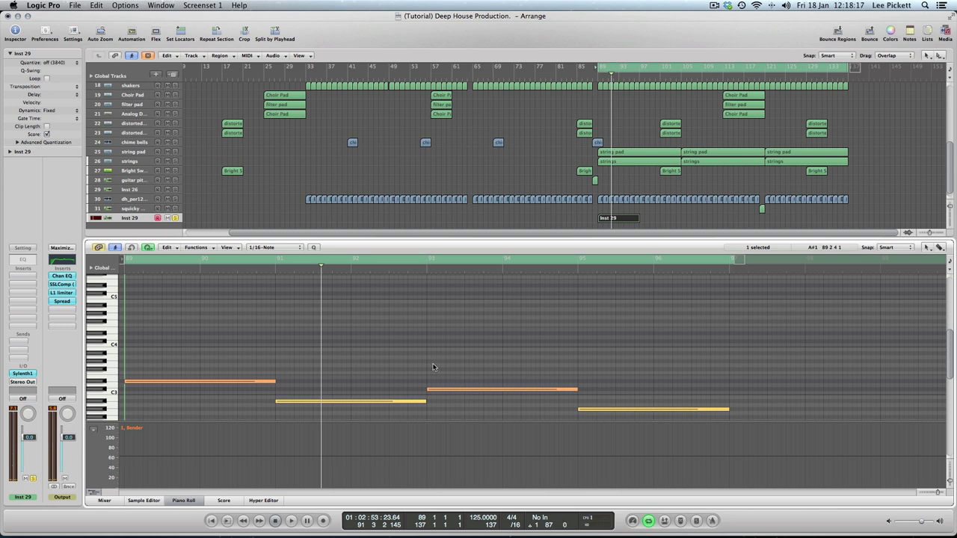
Step: With the Pencil Tool, draw a pitch bend curve that rises, holds and falls under the bar 89 note, play it and undo it
left_click(924, 252)
left_click(908, 270)
mouse_move(127, 459)
left_mouse_down()
mouse_move(159, 458)
mouse_move(169, 425)
mouse_move(186, 421)
mouse_move(271, 454)
left_mouse_up()
key("space")
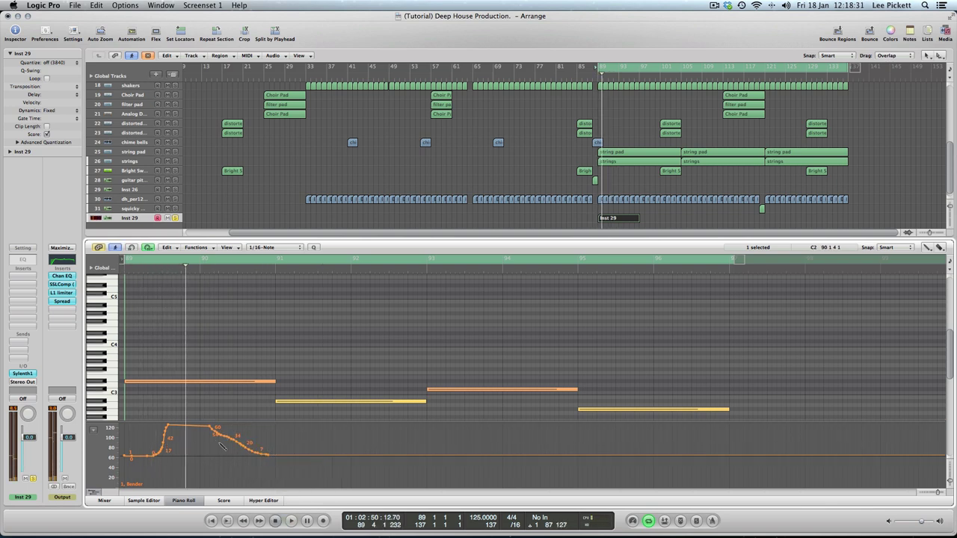
key("super+z")
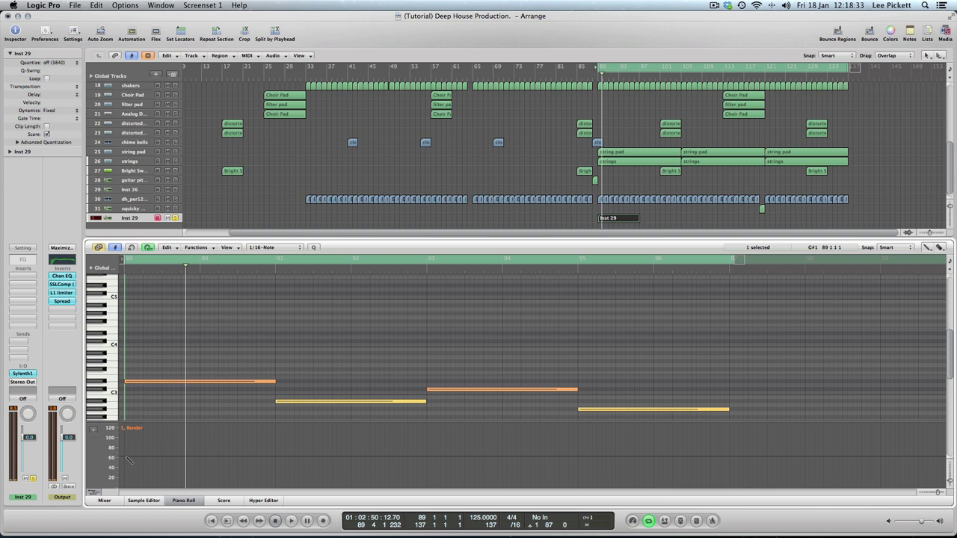
Step: Draw a gradual pitch bend rising from bar 89 to a peak near bar 90 and falling by bar 91, play it and undo it
key("space")
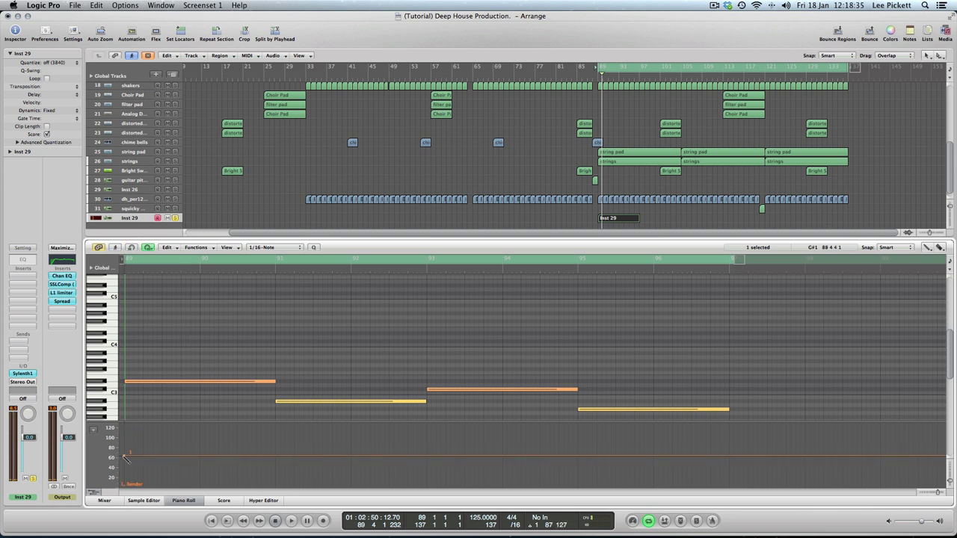
left_click(125, 455)
mouse_move(125, 457)
left_mouse_down()
mouse_move(199, 424)
mouse_move(278, 456)
left_mouse_up()
key("space")
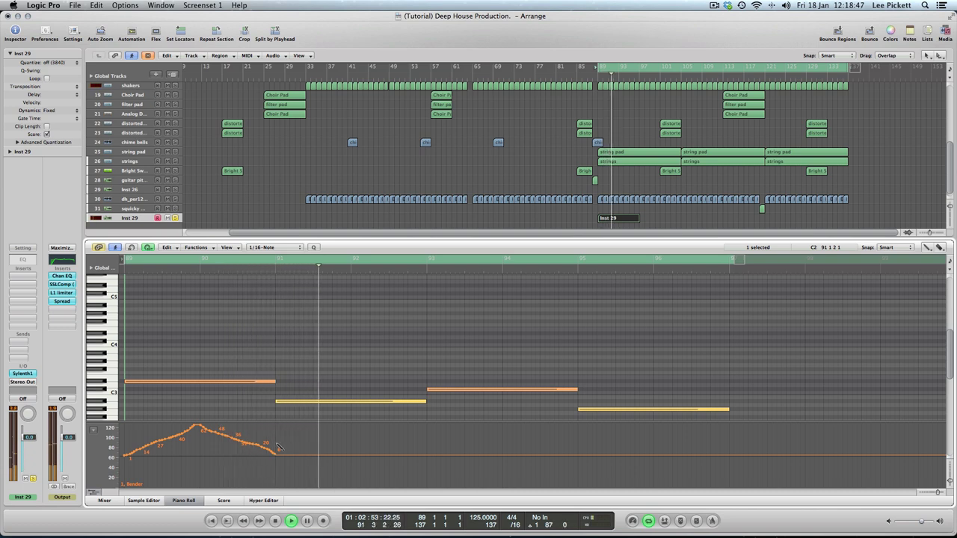
key("super+z")
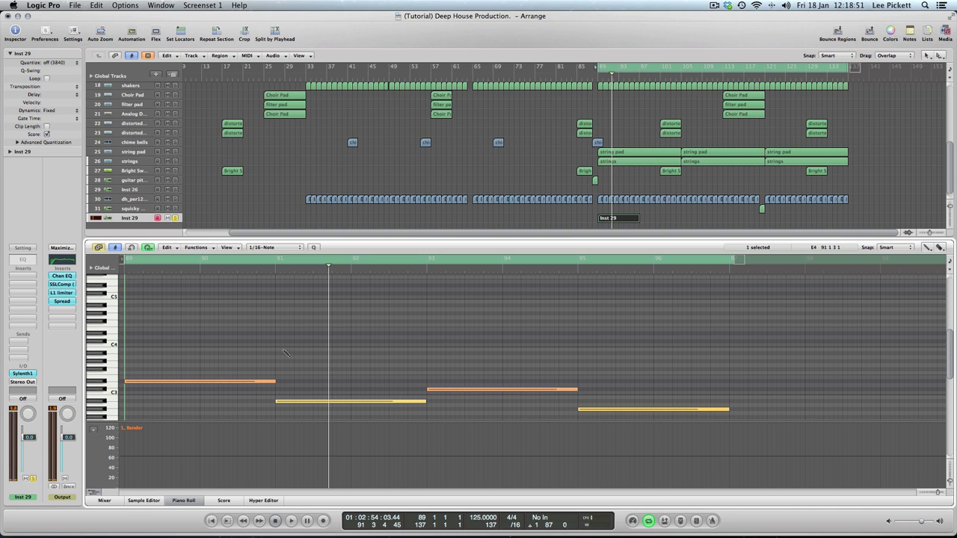
Step: Delete the Inst 29 region and set the cycle range to bars 89 to 97
scroll(241, 387, "down", 5)
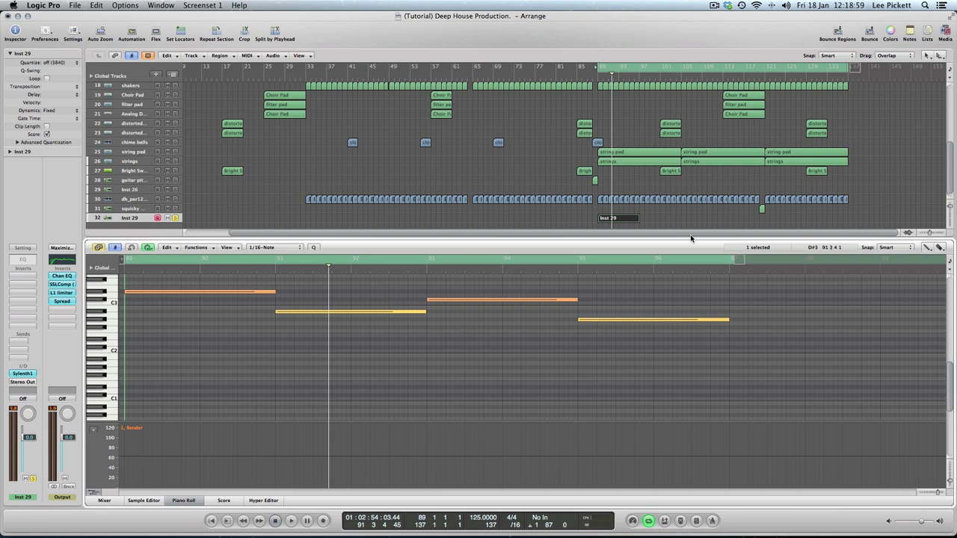
left_click_drag(658, 224, 601, 215)
key("Delete")
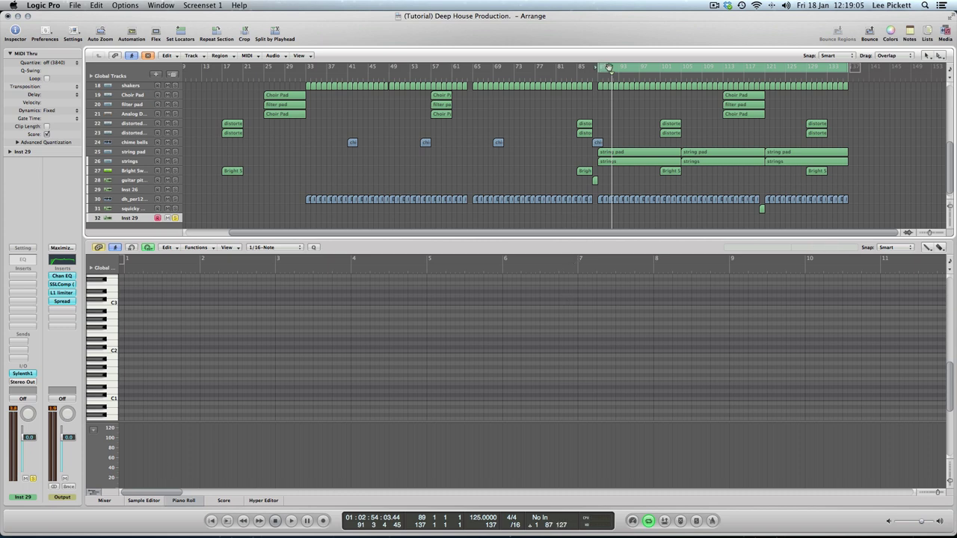
mouse_move(610, 68)
left_mouse_down()
mouse_move(661, 73)
mouse_move(599, 72)
left_mouse_up()
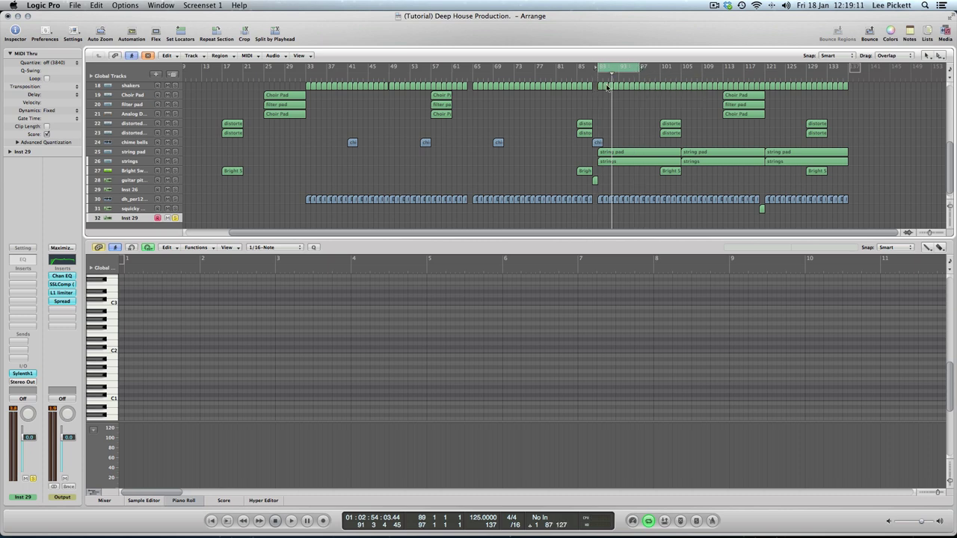
Step: Record a new four-note part with a pitch bend on each note from bar 89 on the Inst 29 track, and play it back
left_click(323, 521)
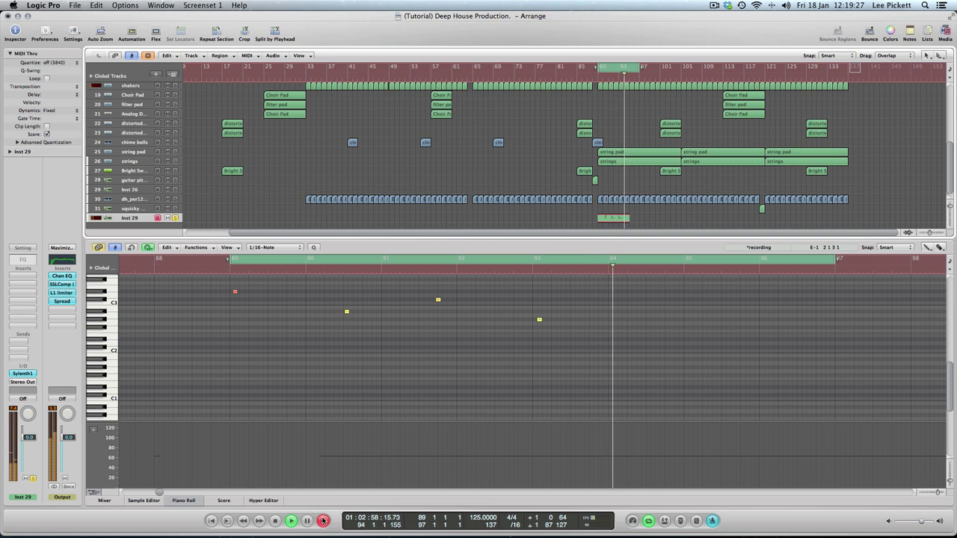
key("space")
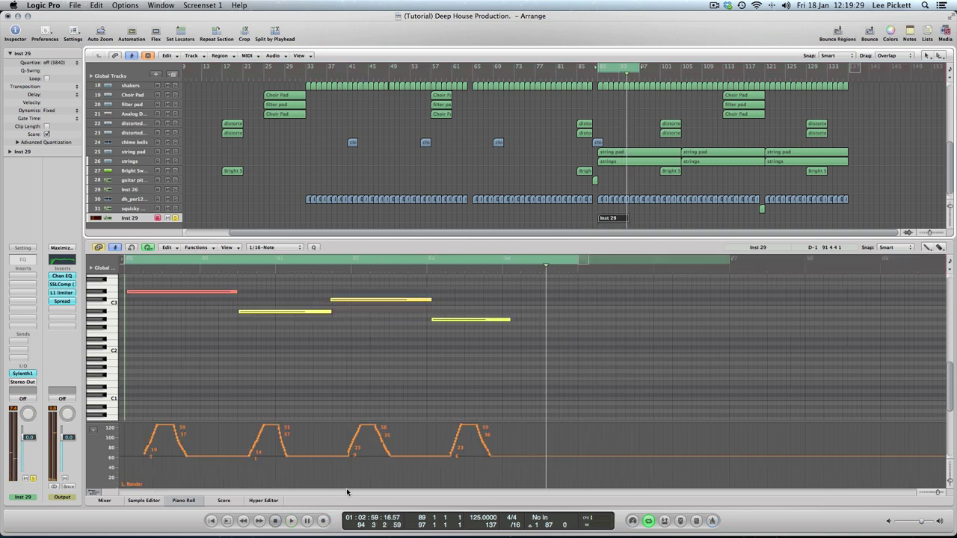
key("space")
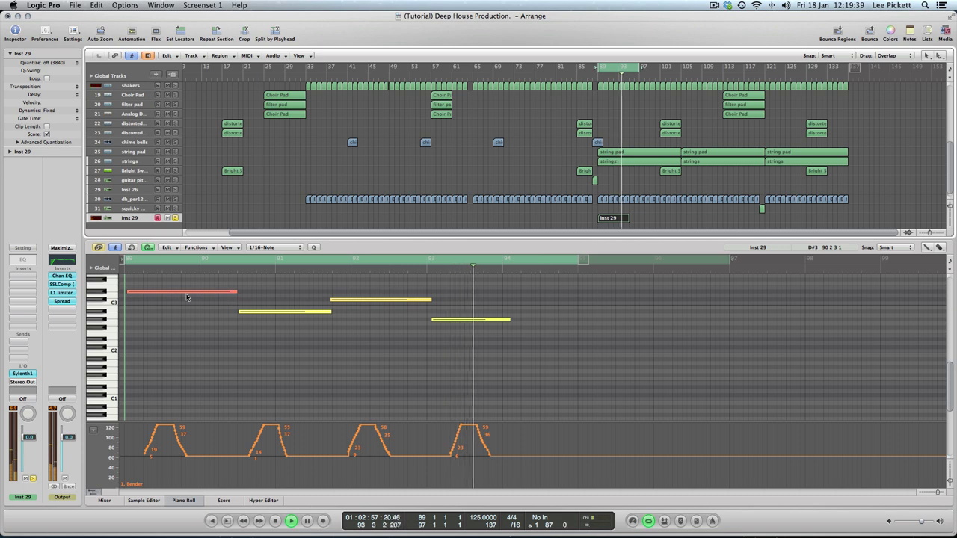
left_click(163, 279)
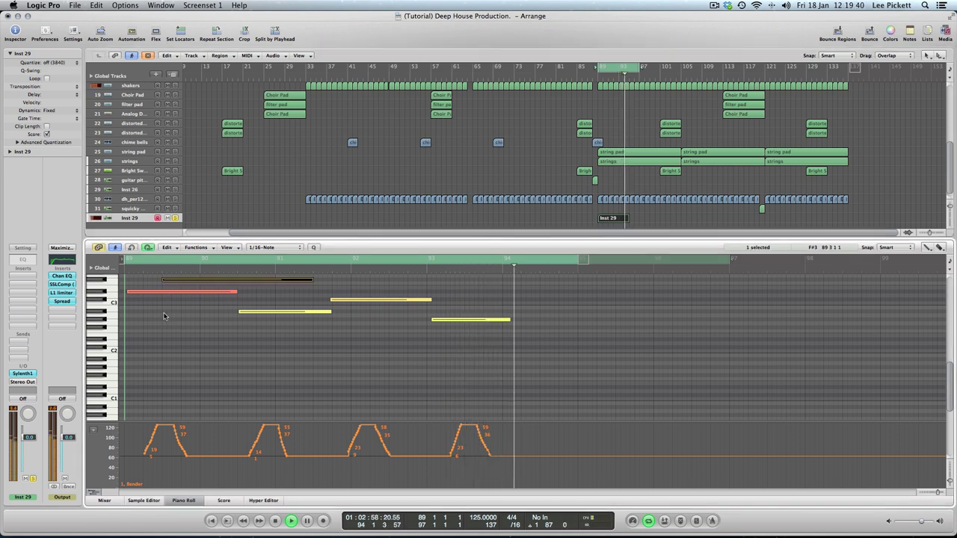
left_click(207, 280)
key("space")
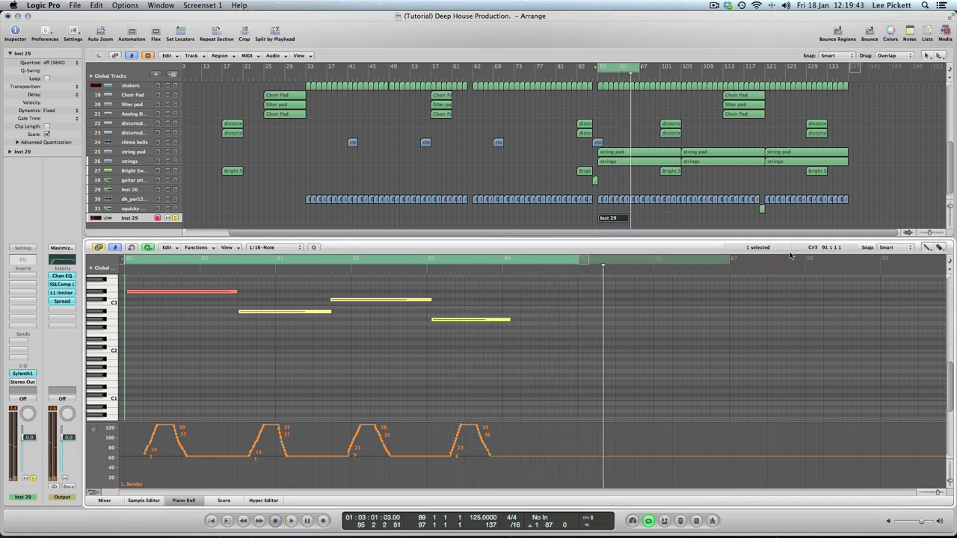
Step: With the Pointer Tool, fit the first two notes to one bar each, starting at bars 89 and 90
left_click(928, 247)
left_click(897, 257)
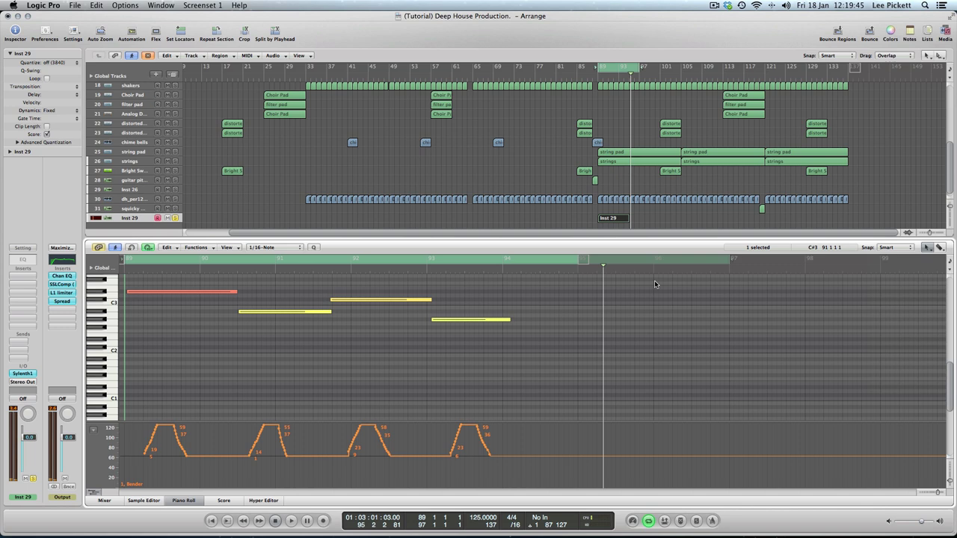
left_click(134, 293)
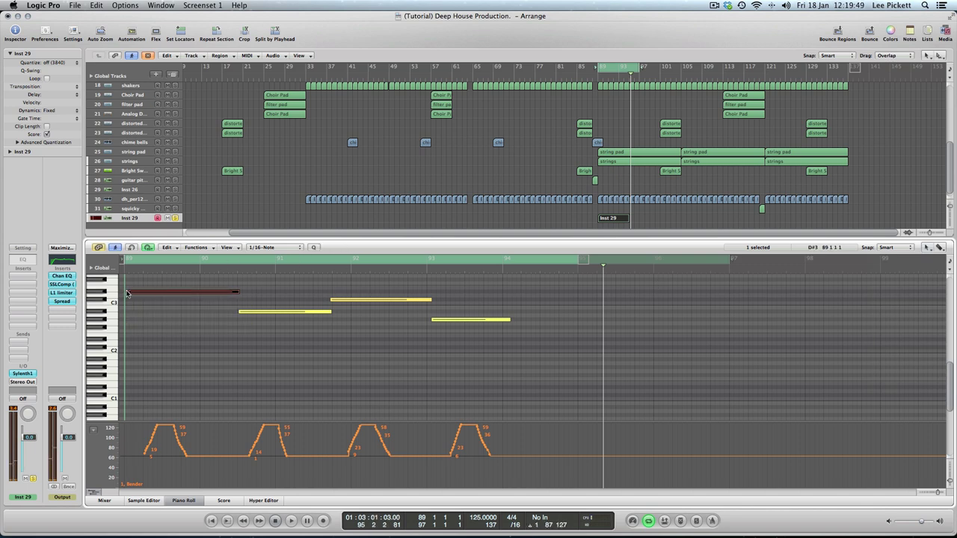
left_click_drag(129, 292, 124, 292)
left_click_drag(240, 296, 199, 293)
left_click_drag(270, 312, 232, 313)
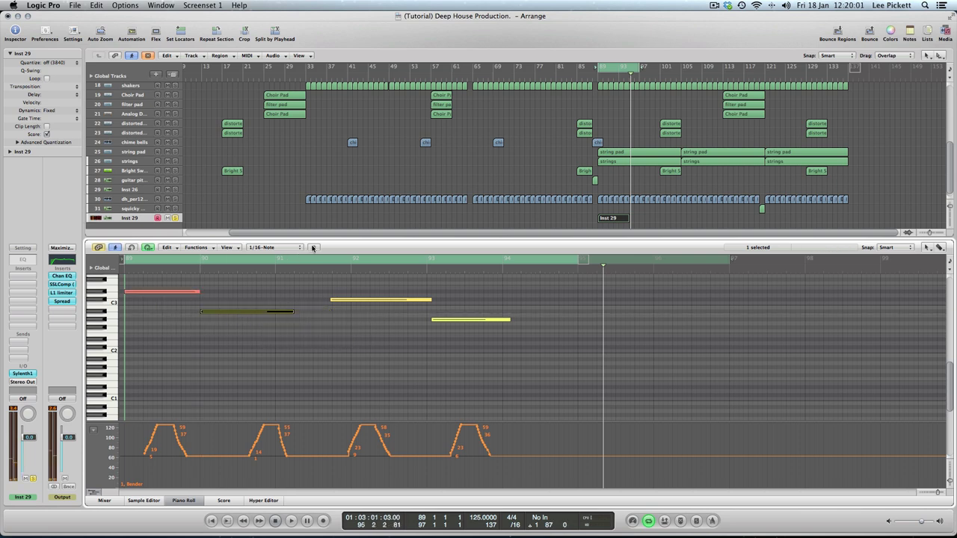
left_click_drag(293, 314, 83, 314)
left_click_drag(274, 311, 241, 313)
Step: Move the third note to start at bar 91 and shorten it to one bar
left_click_drag(364, 301, 308, 303)
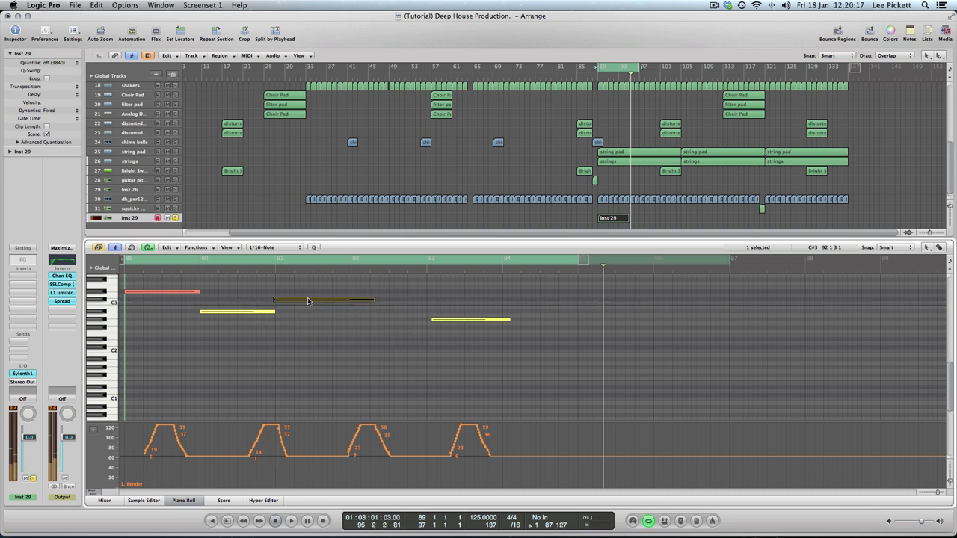
left_click(312, 249)
left_click_drag(376, 300, 122, 303)
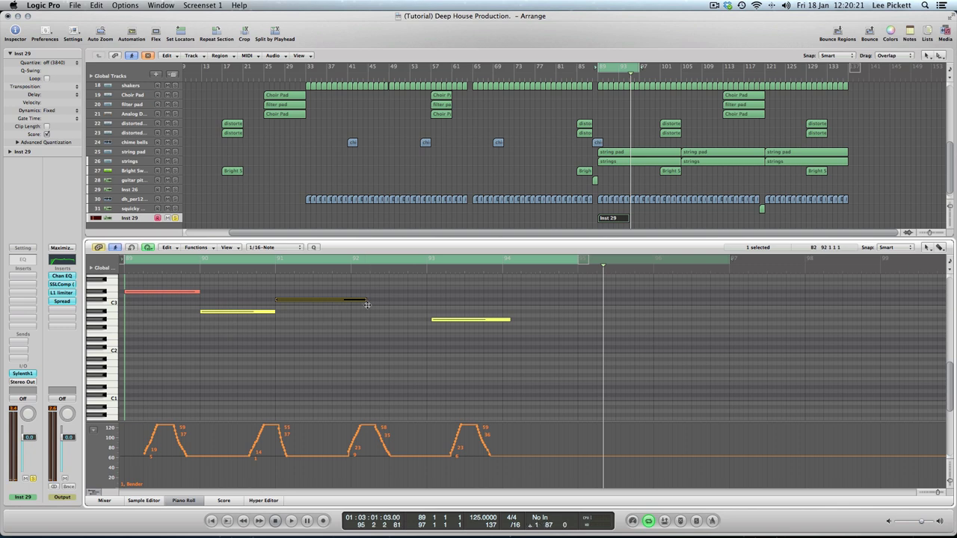
left_click_drag(363, 301, 124, 303)
left_click_drag(351, 301, 269, 302)
Step: Move the fourth note to bar 92 with a one-bar length, and shorten the region to end at bar 93
left_click(474, 320)
left_click_drag(474, 323, 395, 323)
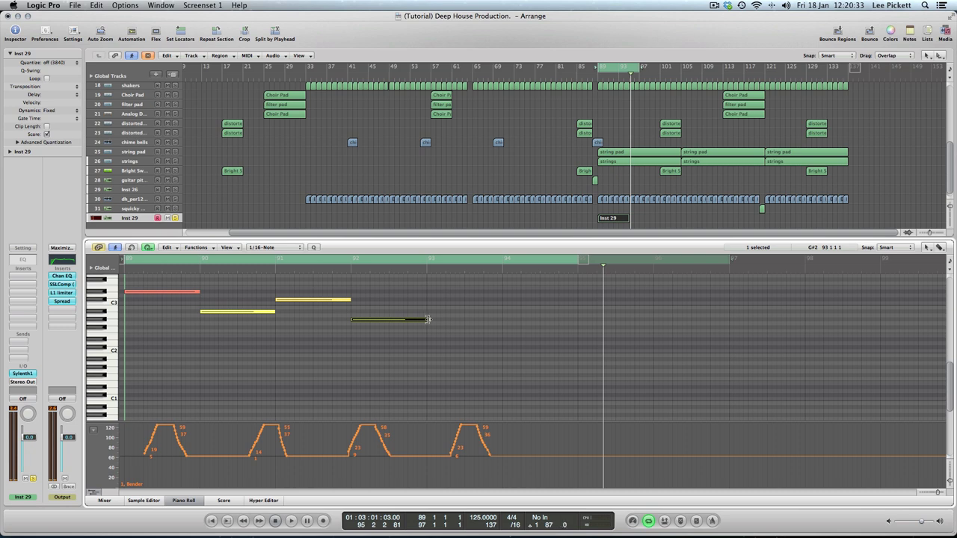
left_click_drag(428, 319, 331, 337)
left_click_drag(577, 289, 429, 295)
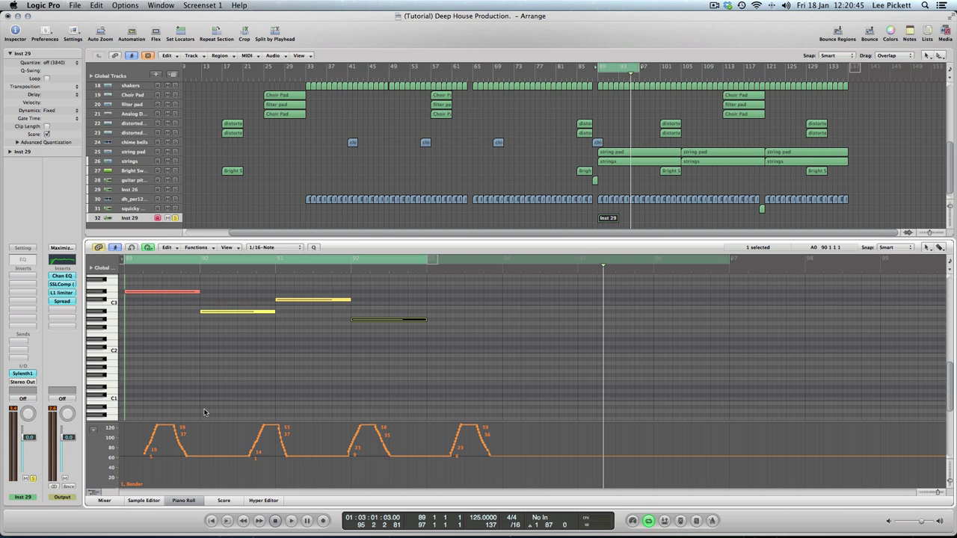
Step: Shift the second, third and fourth pitch bend curves earlier to sit under the notes in bars 90, 91 and 92, and play the part
left_click(939, 248)
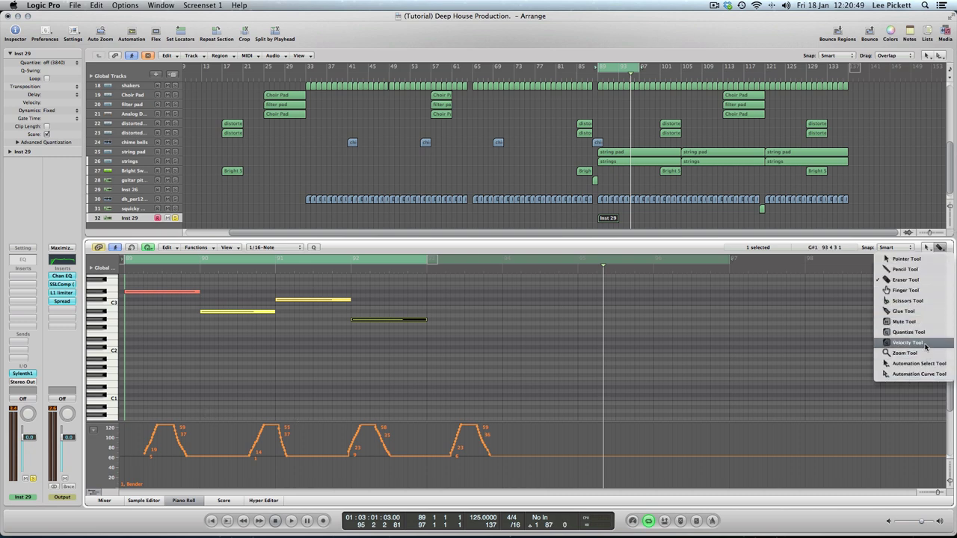
left_click(945, 248)
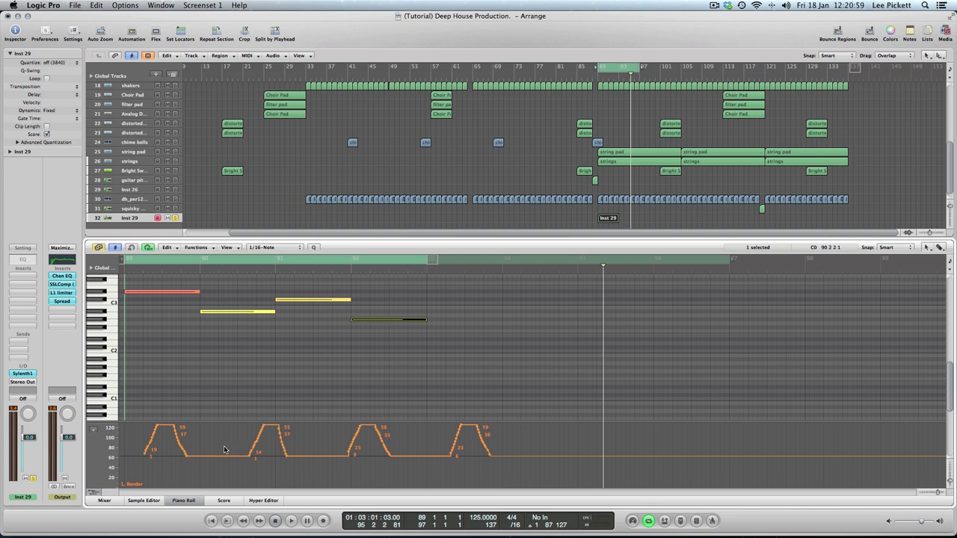
left_click_drag(225, 449, 235, 442)
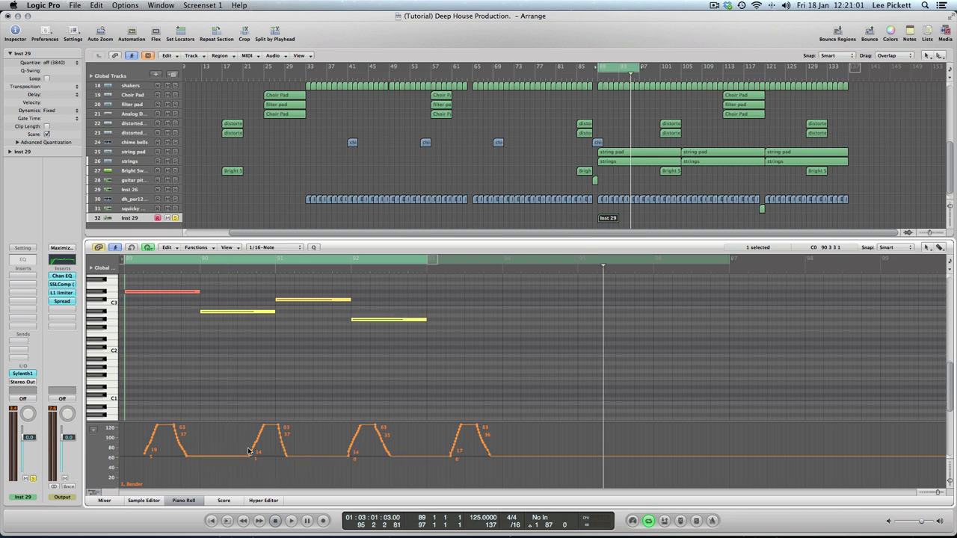
left_click_drag(231, 449, 219, 452)
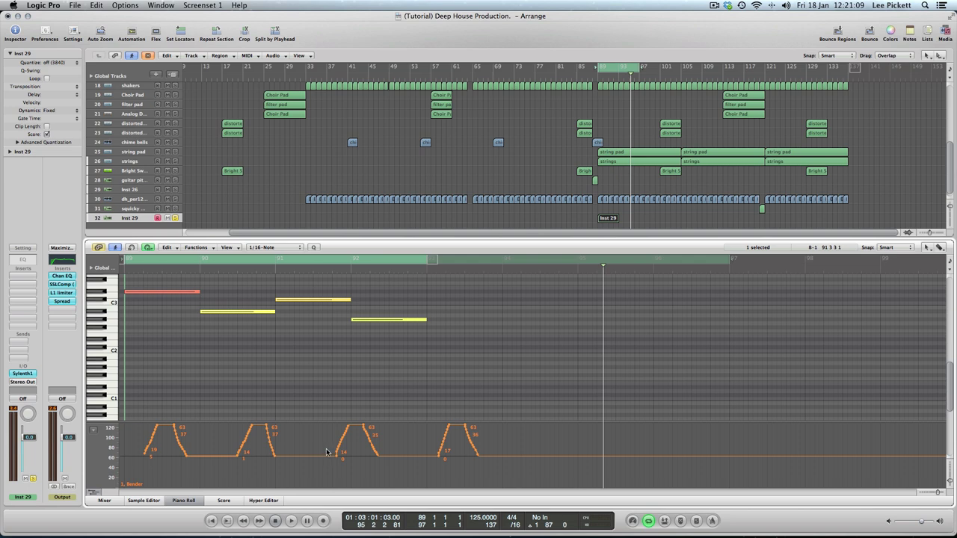
left_click_drag(332, 451, 310, 454)
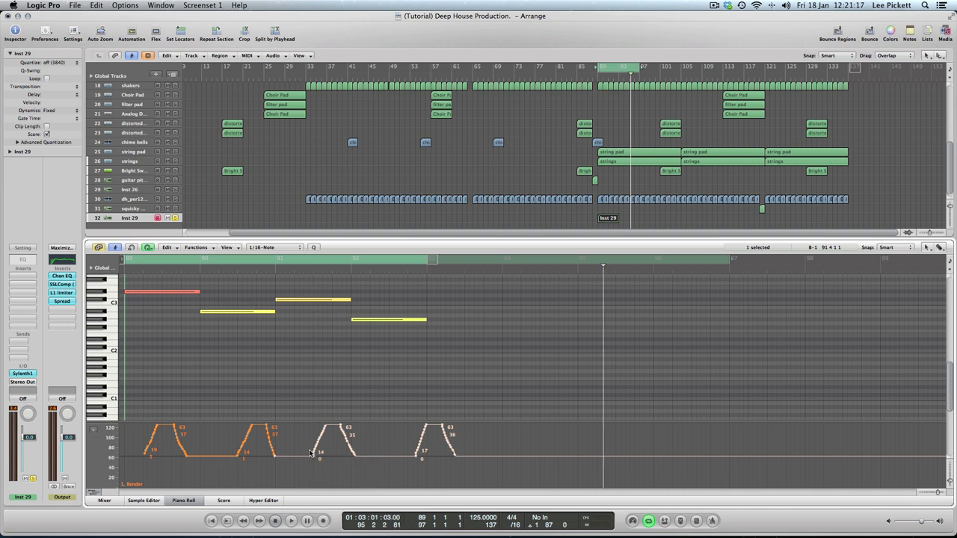
left_click(371, 443)
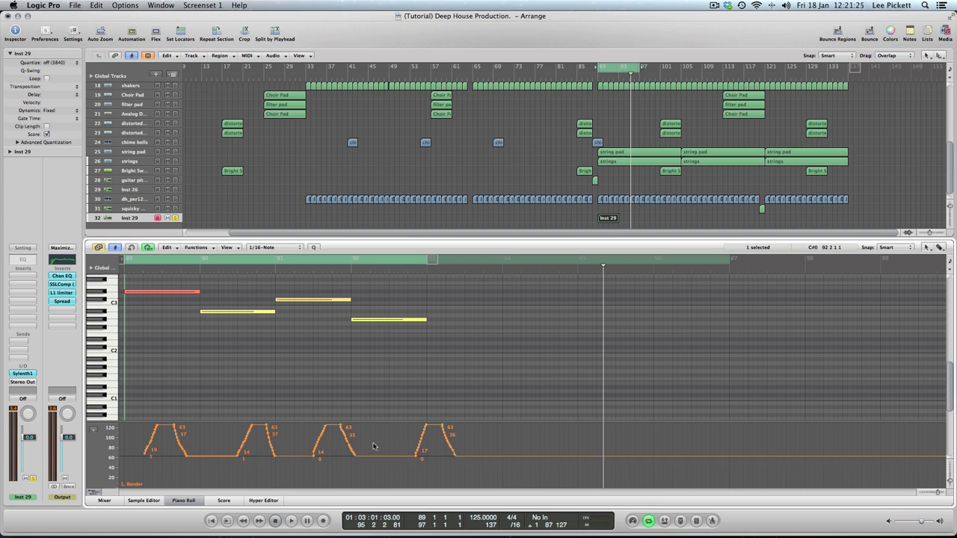
left_click_drag(413, 446, 382, 451)
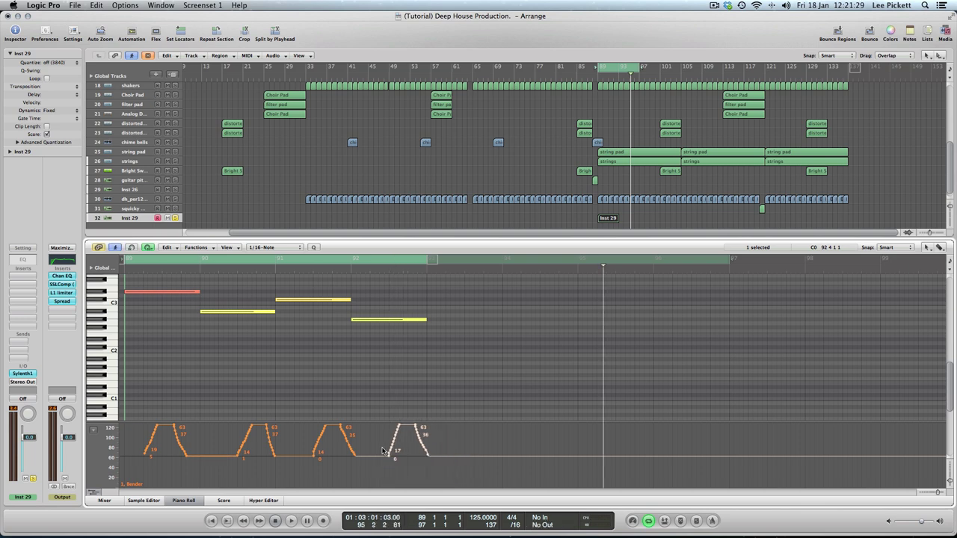
key("space")
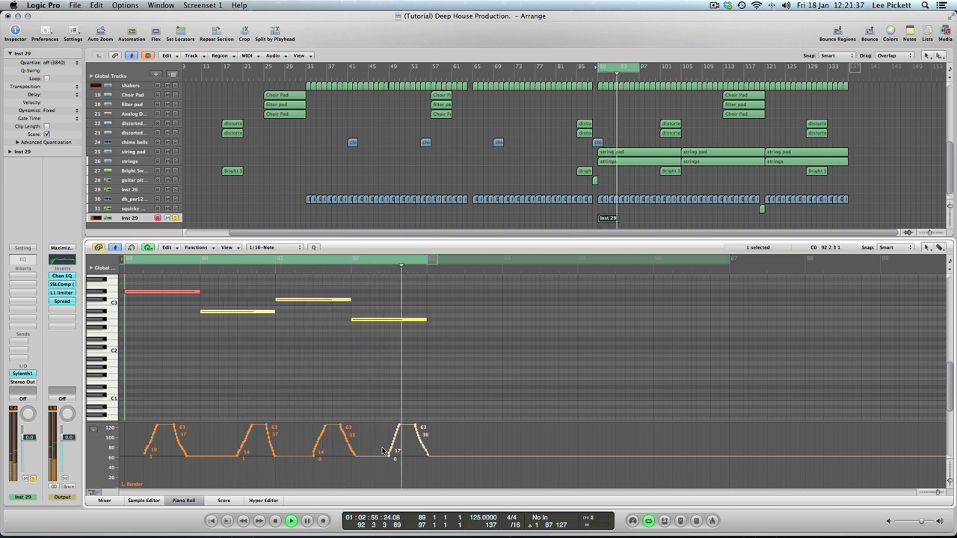
key("space")
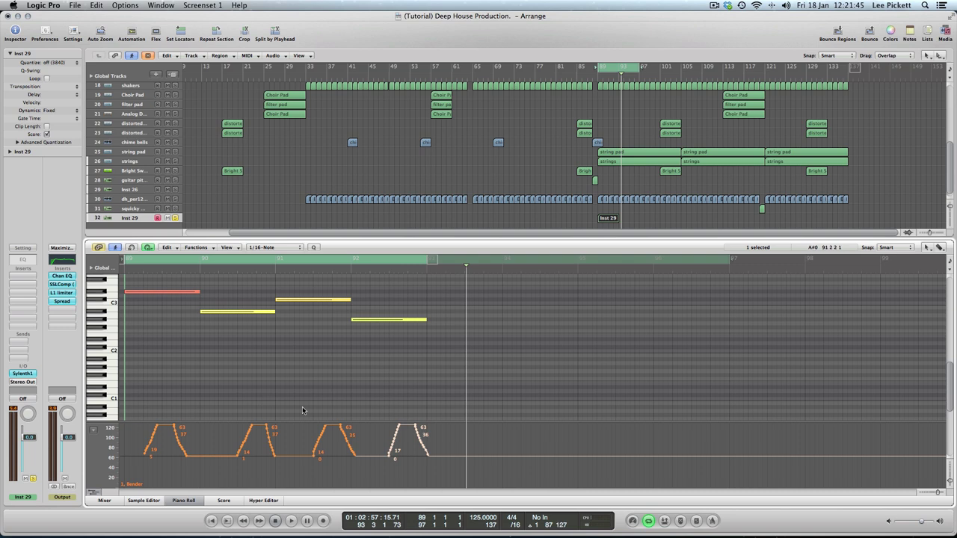
key("space")
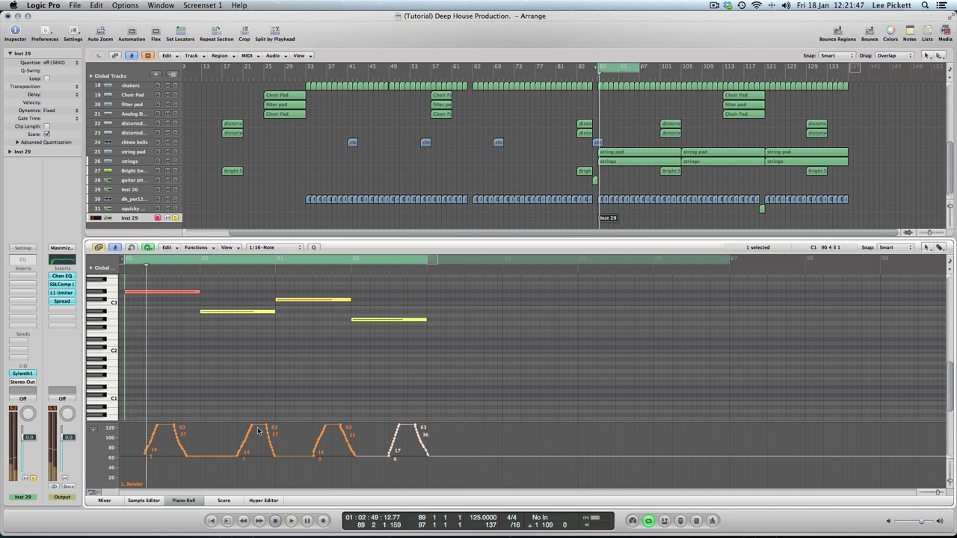
Step: Close the note editor, show the track automation and choose Sylenth1's Filter A Cutoff as the Inst 29 track's automation parameter
left_click(184, 501)
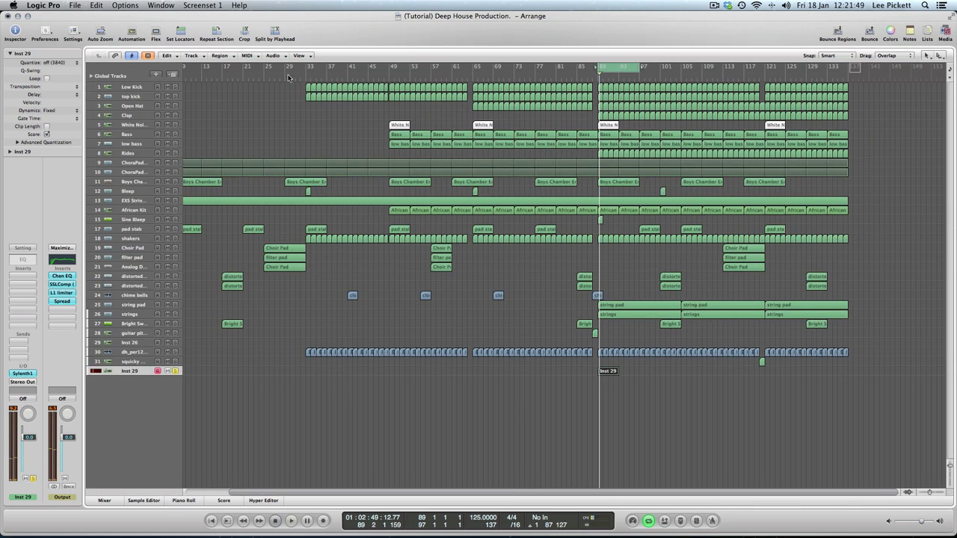
left_click(132, 32)
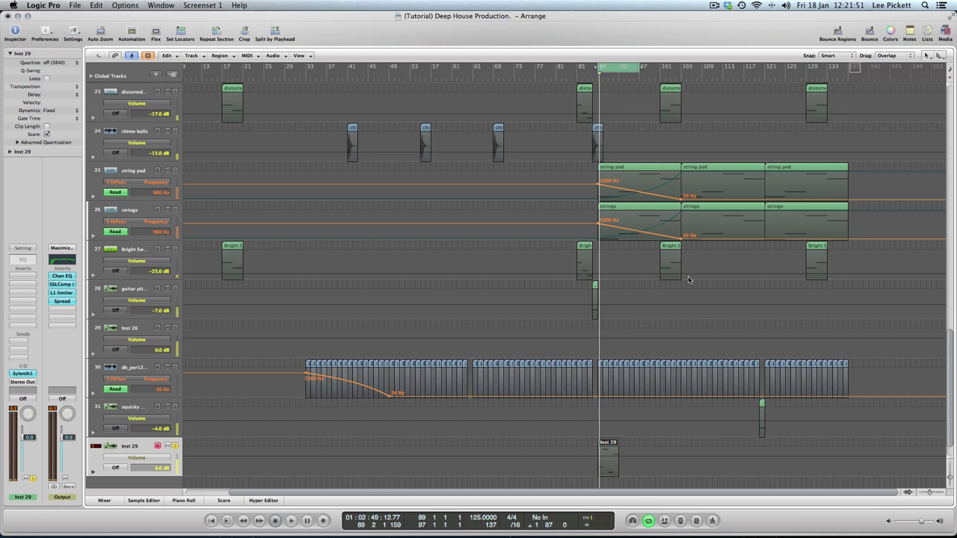
scroll(798, 422, "down", 2)
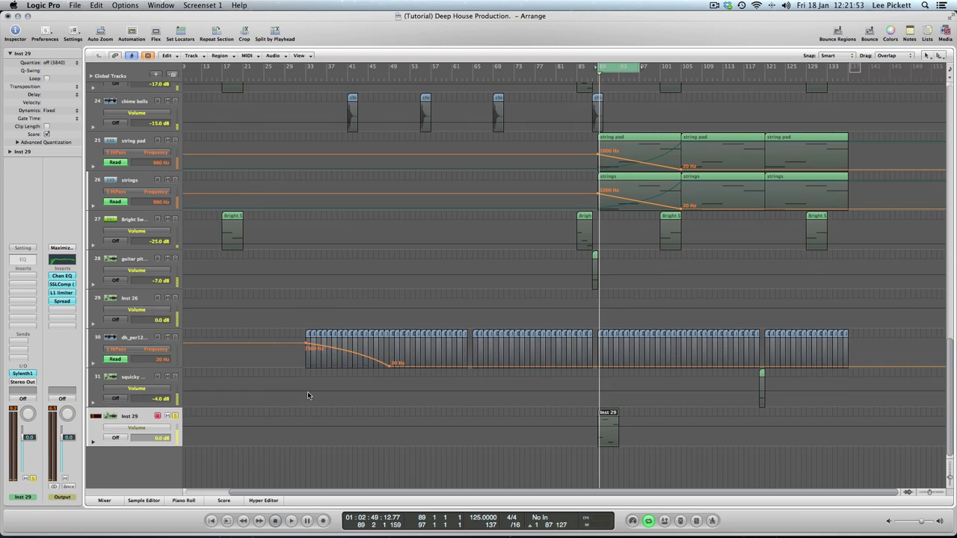
left_click(148, 430)
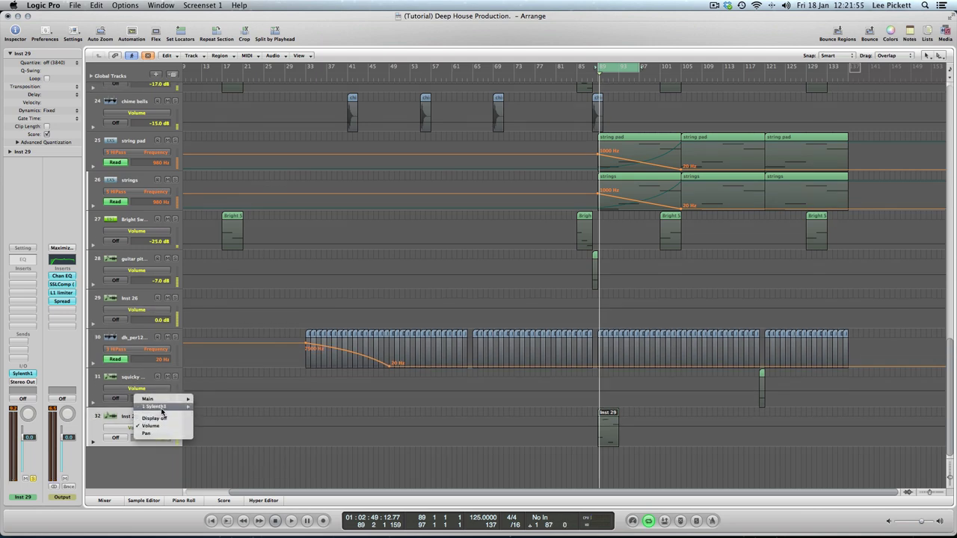
mouse_move(157, 406)
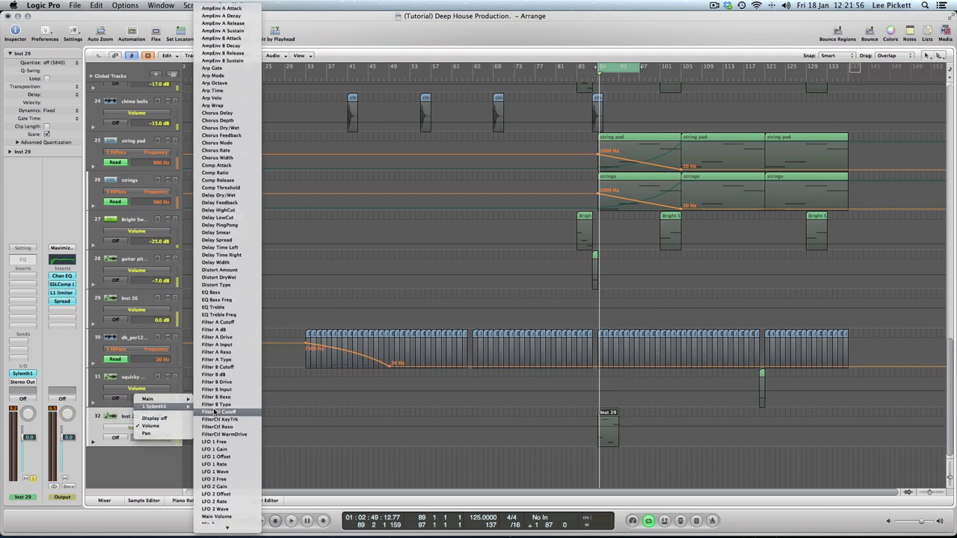
left_click(244, 322)
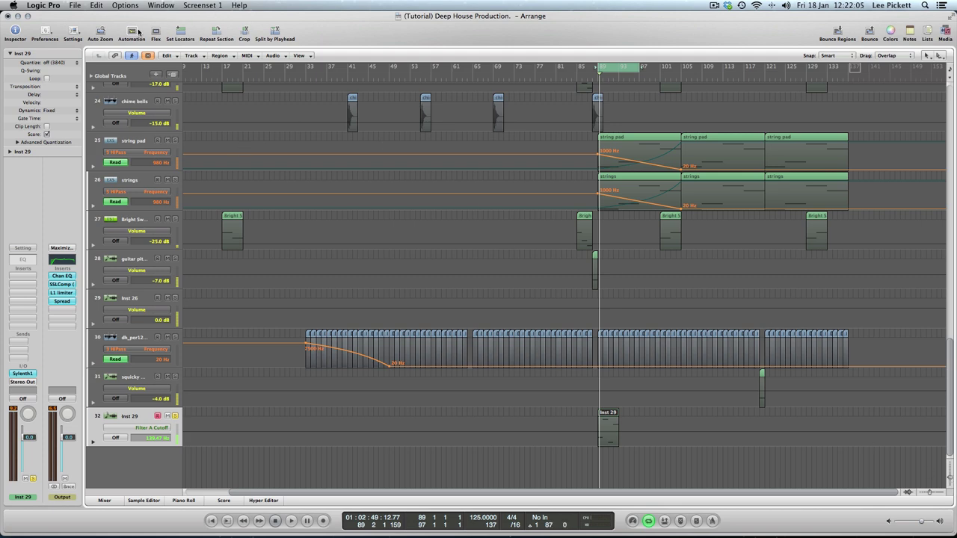
Step: Automate the Inst 29 filter cutoff to rise from 1.00 Hz at bar 89 to 21341.28 Hz at bar 90
left_click(100, 32)
scroll(953, 323, "down", 5)
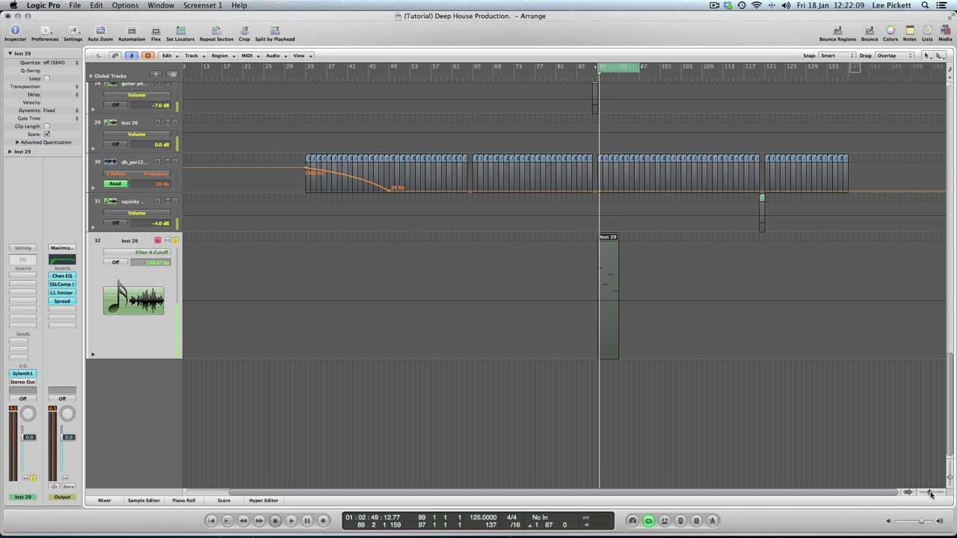
left_click_drag(931, 493, 936, 494)
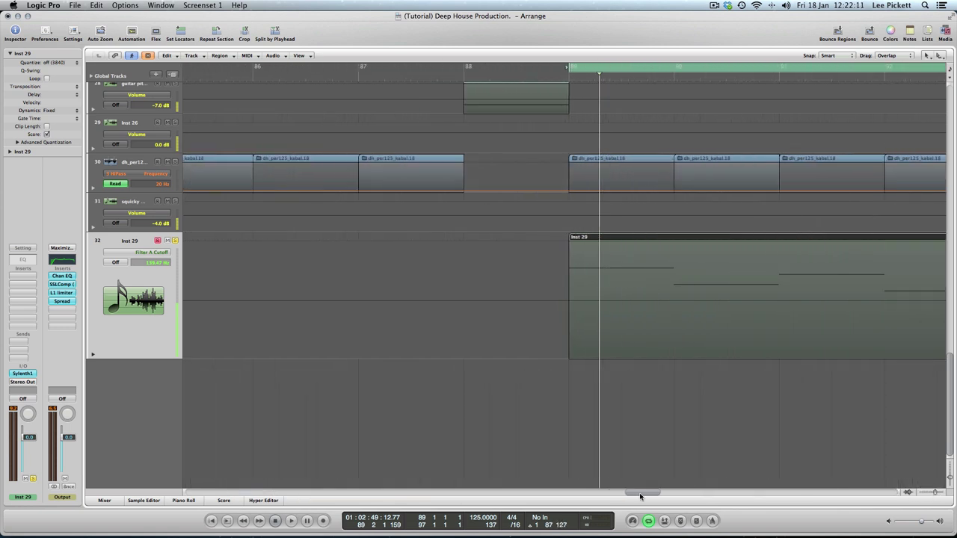
left_click_drag(640, 496, 661, 494)
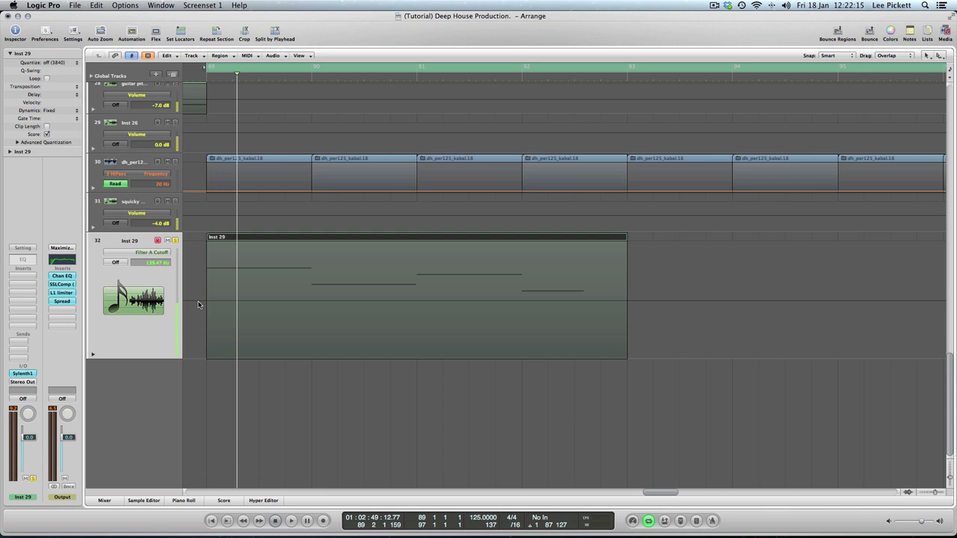
left_click_drag(198, 304, 205, 359)
key("space")
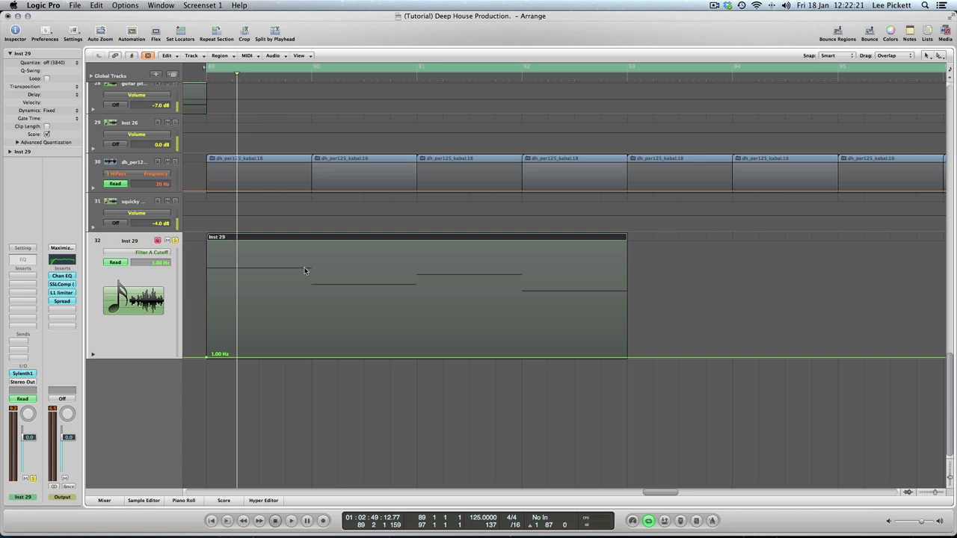
left_click_drag(305, 271, 305, 244)
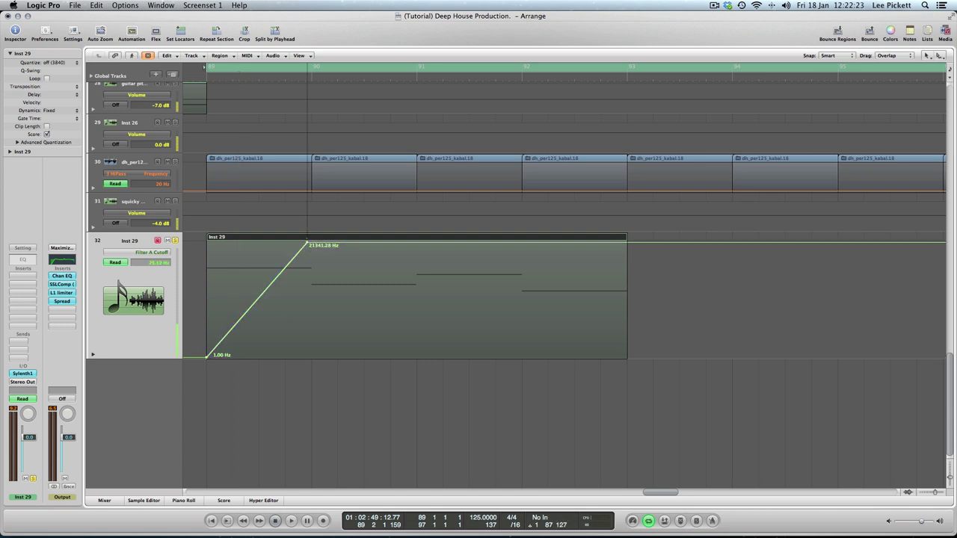
left_click_drag(306, 246, 312, 243)
Step: Drop the cutoff automation to 1.00 Hz at bar 90 and ramp it up to 21341.28 Hz at bar 91
left_click(320, 303)
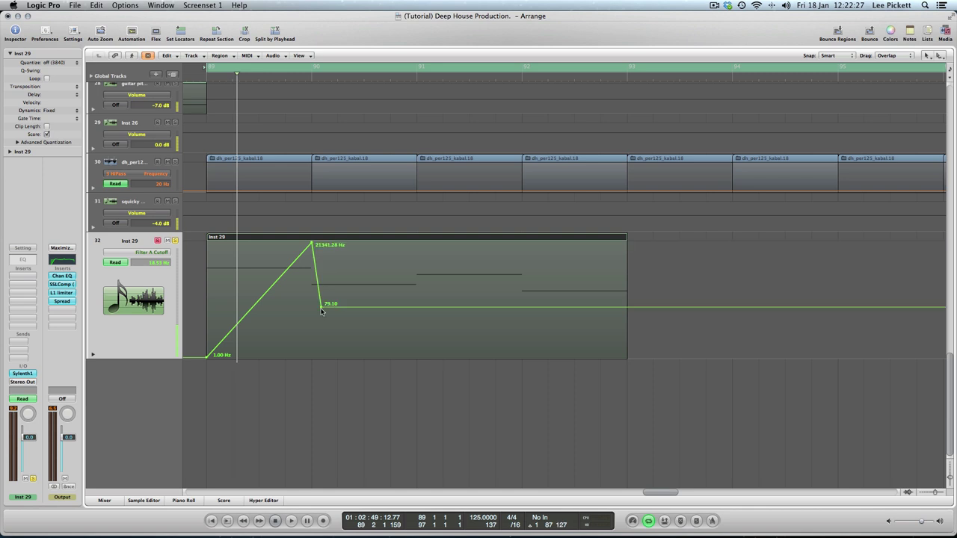
left_click_drag(320, 303, 312, 358)
left_click(404, 248)
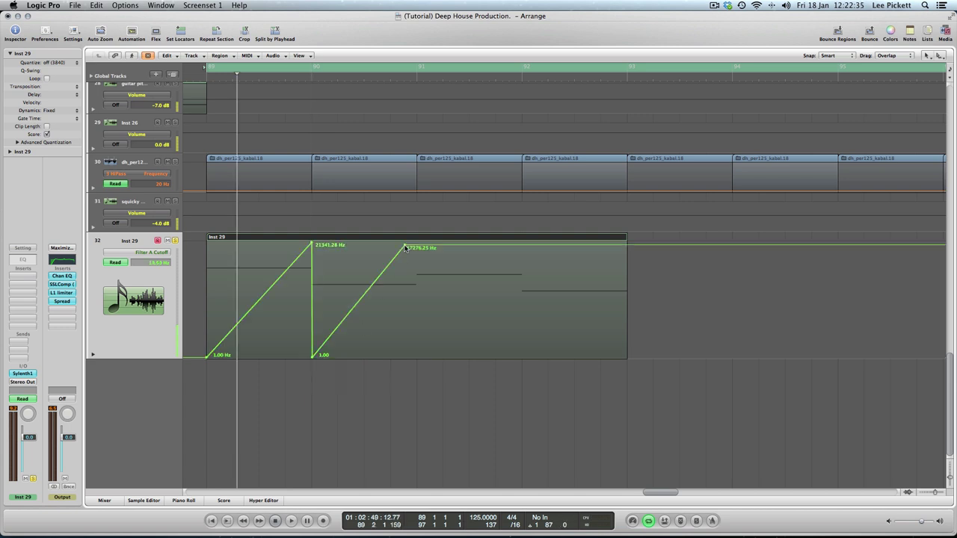
left_click_drag(405, 248, 416, 243)
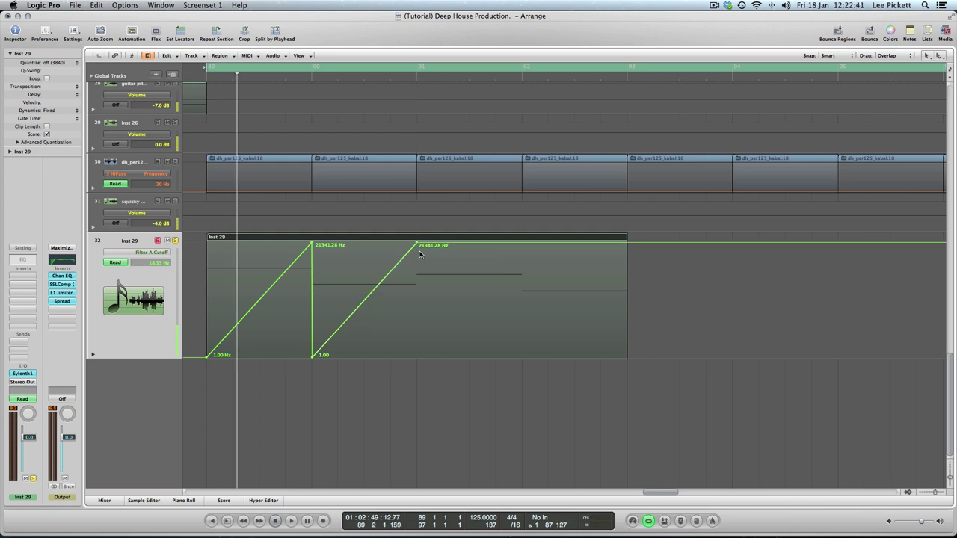
Step: Drop the cutoff automation to 1.00 Hz at bar 91 and ramp it up to 21341.28 Hz at bar 92
left_click_drag(441, 243, 428, 425)
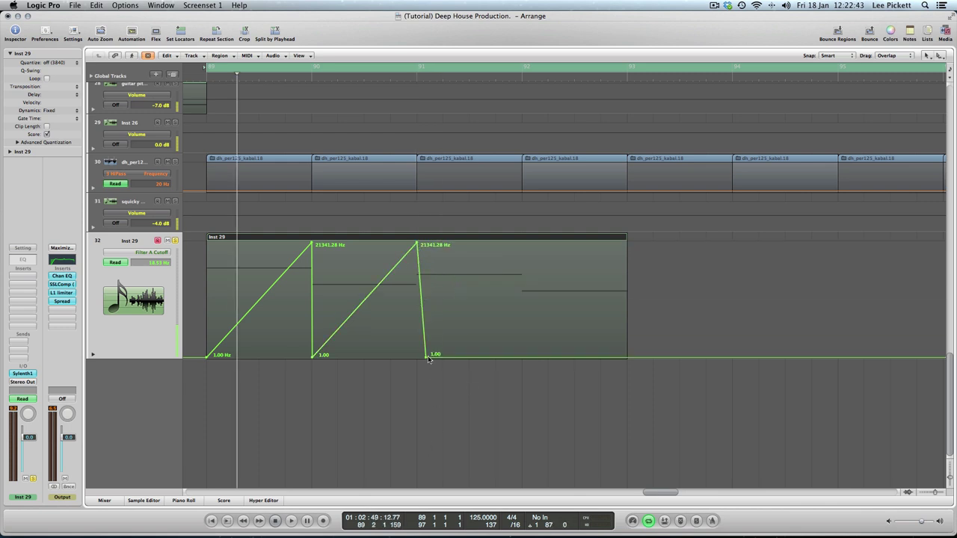
left_click_drag(425, 359, 418, 358)
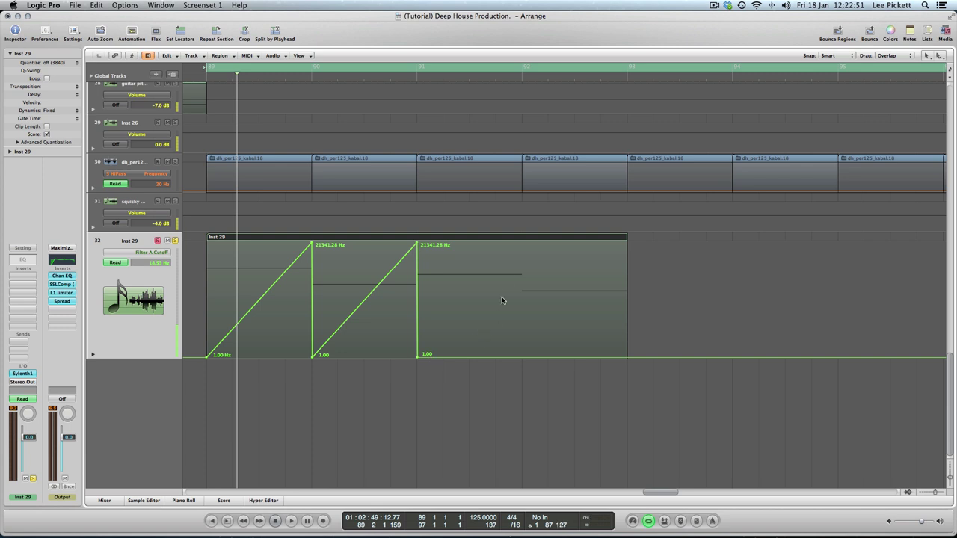
left_click_drag(506, 263, 522, 243)
key("space")
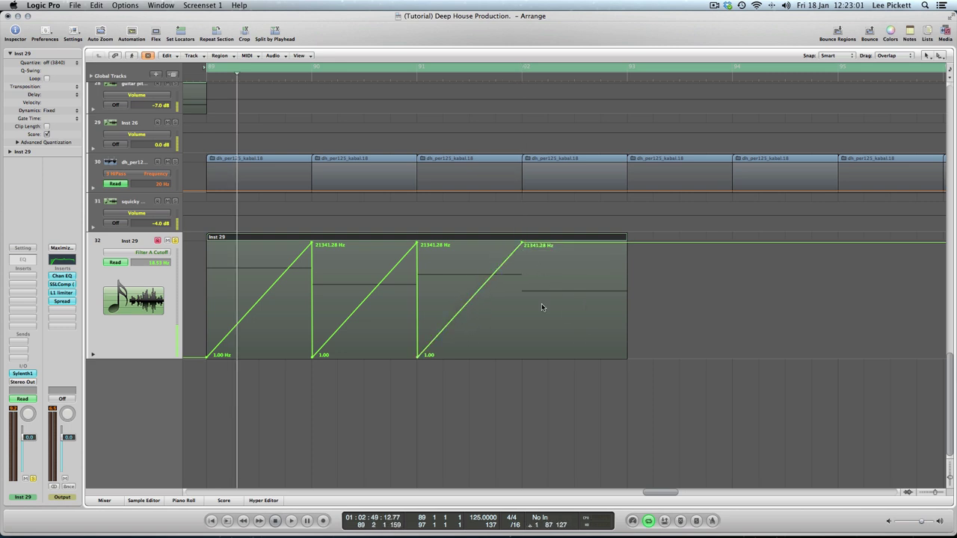
Step: Drop the cutoff automation to 1.00 Hz at bar 92 and ramp it up to 21341.28 Hz at bar 93
left_click(538, 274)
left_click_drag(540, 279, 523, 357)
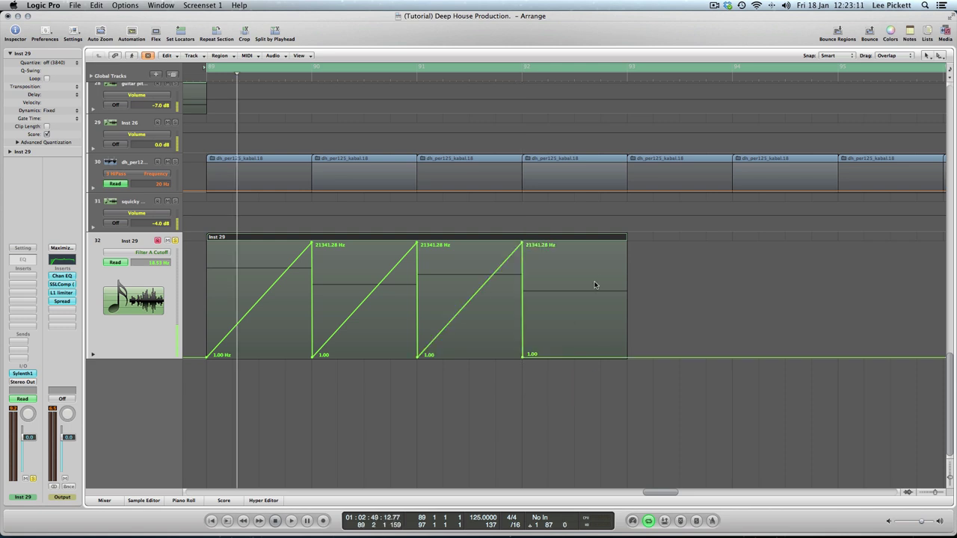
left_click(614, 259)
mouse_move(615, 259)
left_mouse_down()
mouse_move(614, 246)
mouse_move(627, 245)
left_mouse_up()
Step: Set the cycle range to bars 89 to 93 and play the part with its cutoff automation
left_click(237, 70)
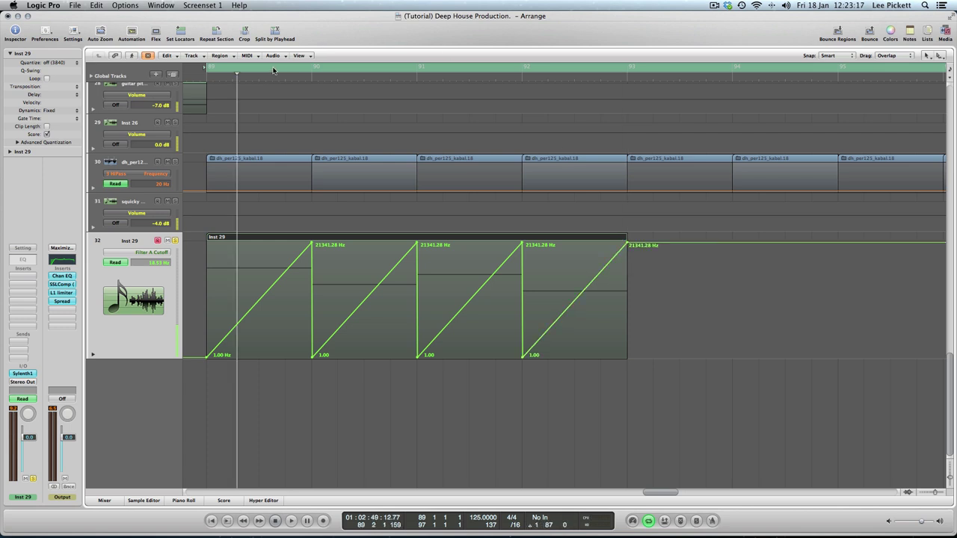
left_click(244, 69)
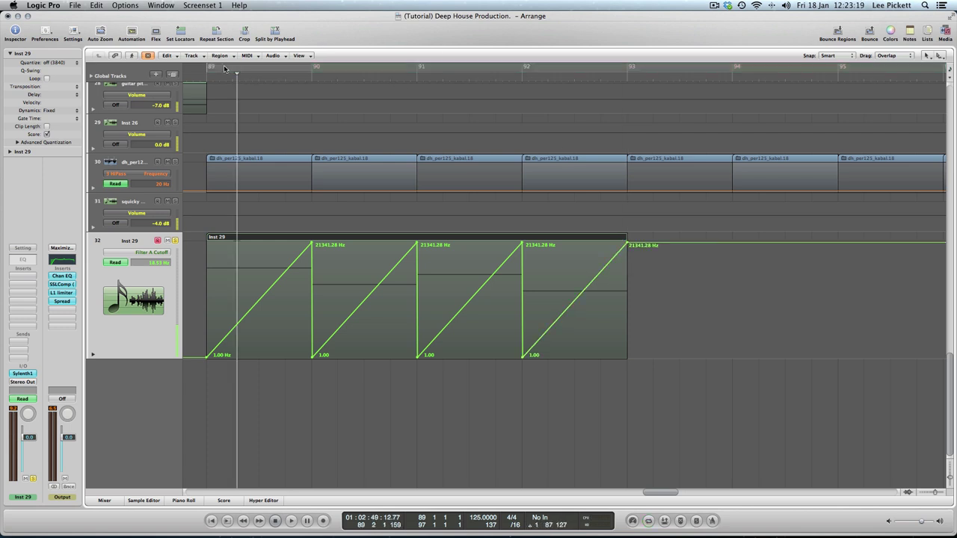
left_click_drag(209, 69, 627, 70)
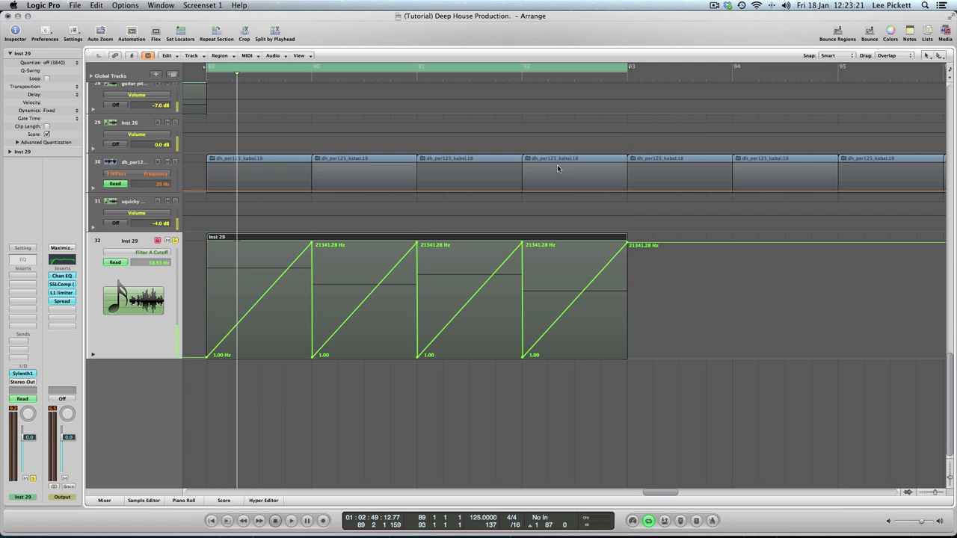
key("space")
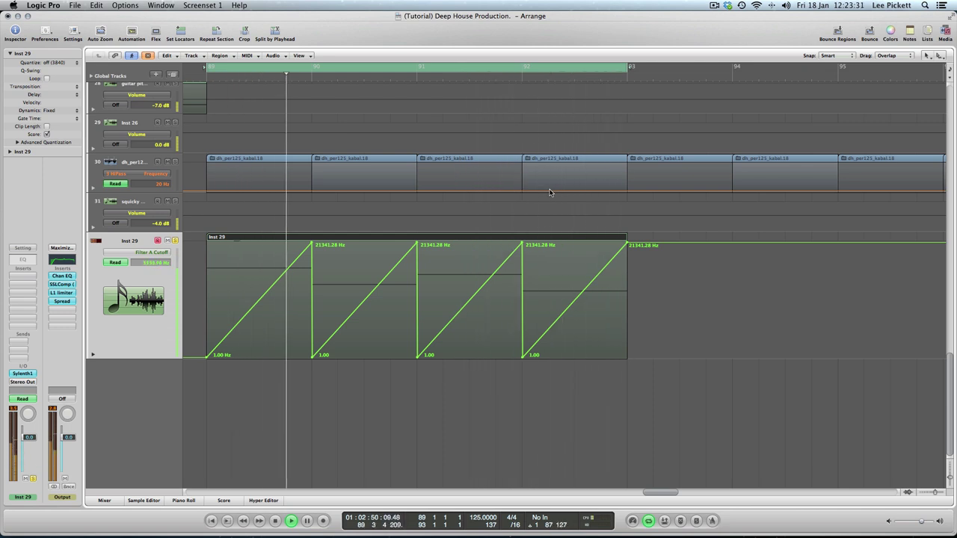
key("space")
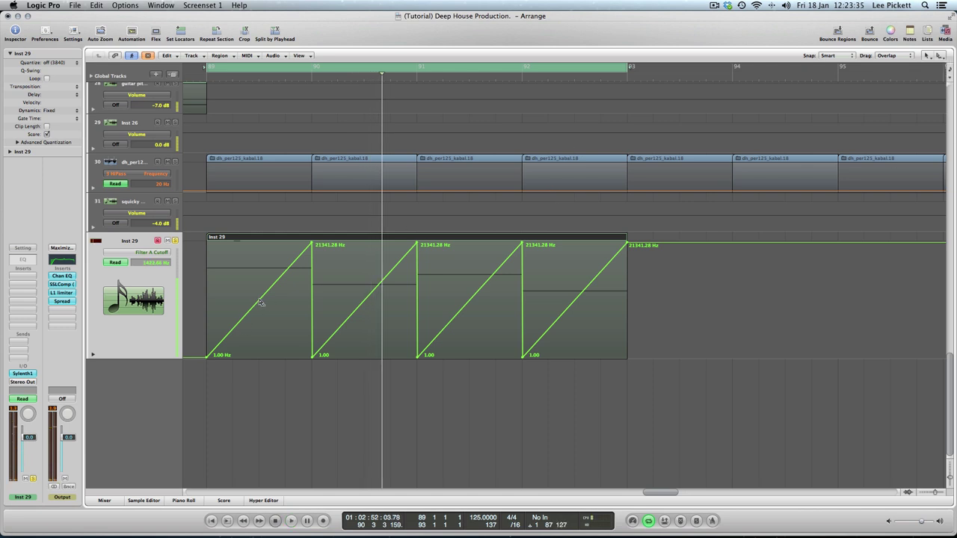
Step: Bend all four cutoff ramps into curves that start slowly and rise steeply at the end, and play the result
left_click_drag(260, 305, 273, 323)
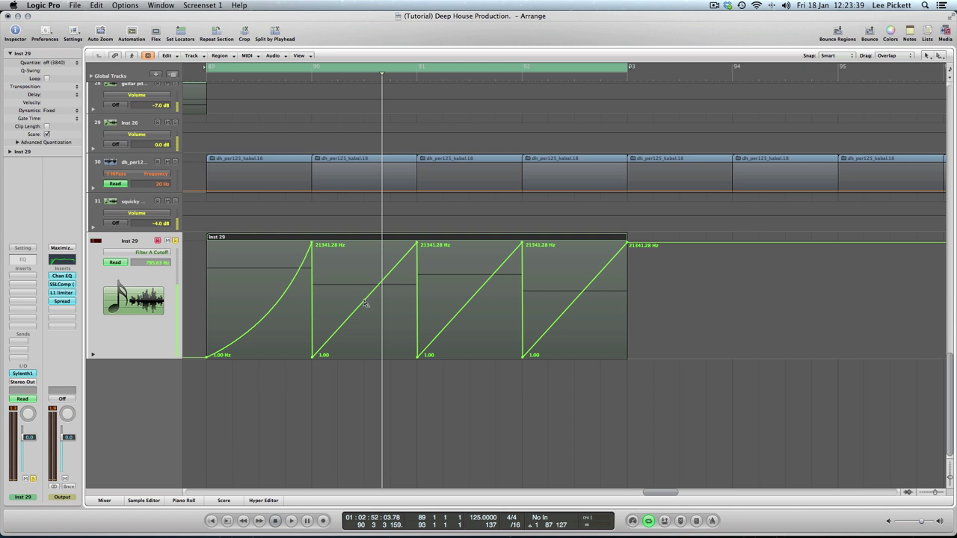
left_click_drag(365, 306, 367, 314)
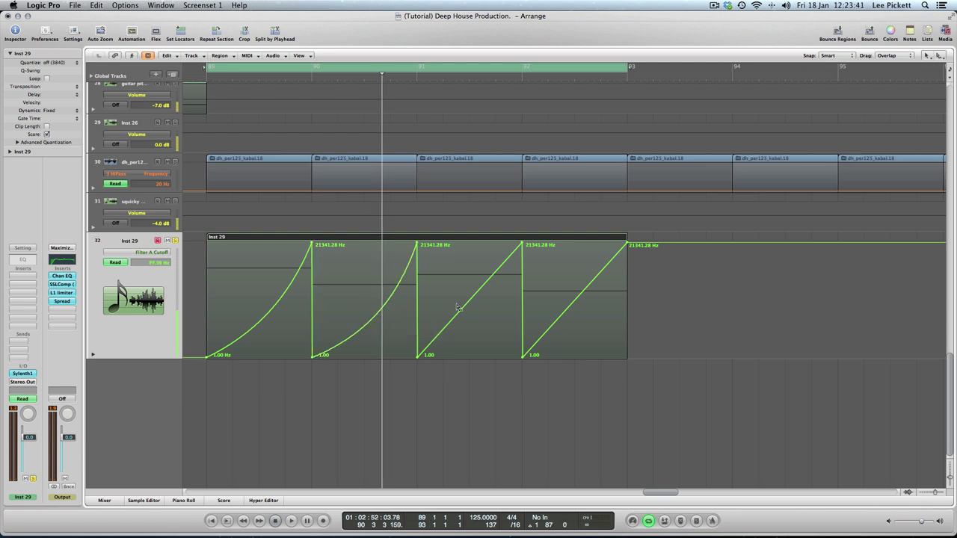
left_click_drag(474, 301, 473, 308)
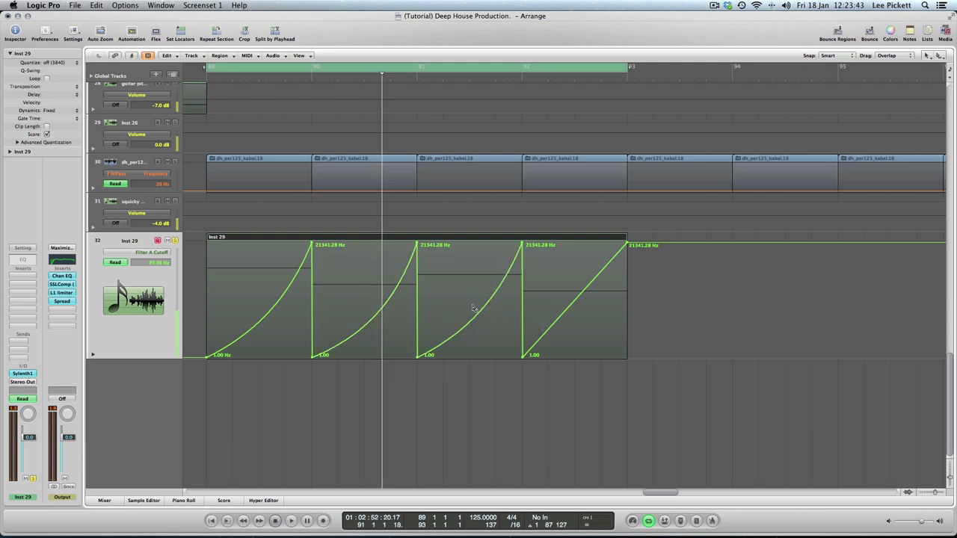
left_click_drag(578, 303, 574, 311)
key("space")
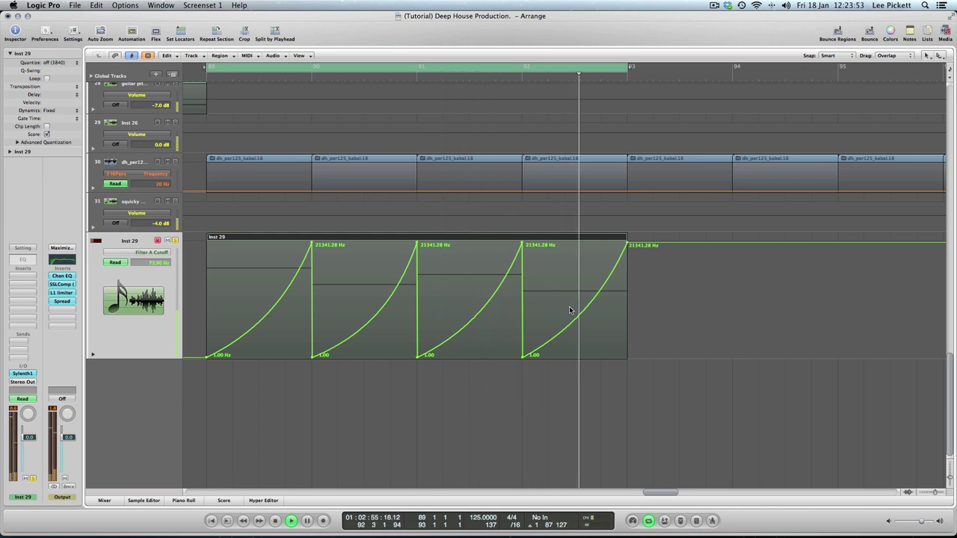
key("space")
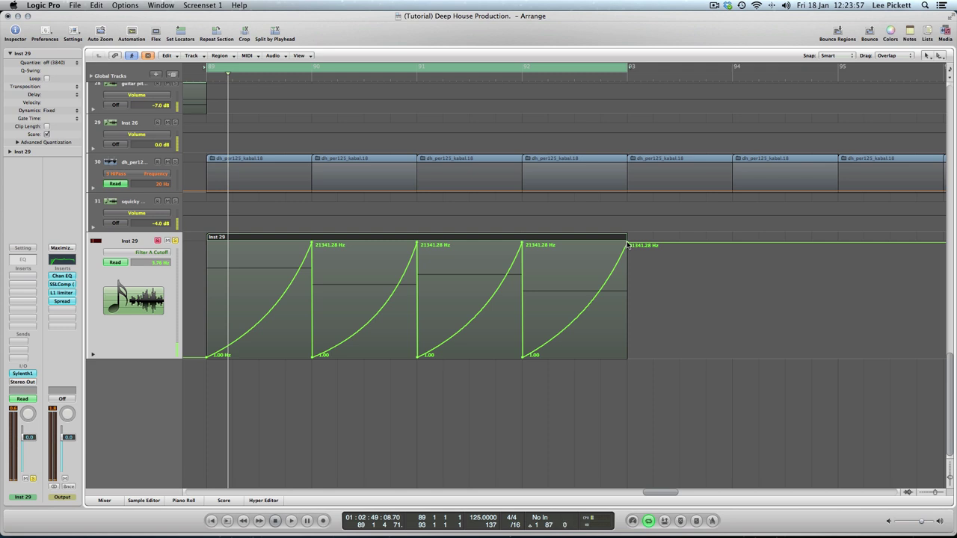
left_click(527, 242)
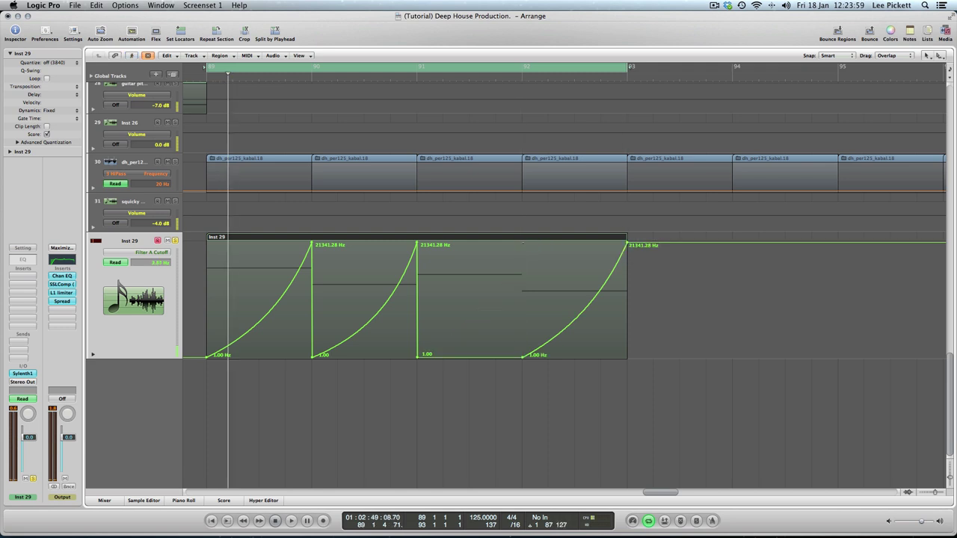
key("super+z")
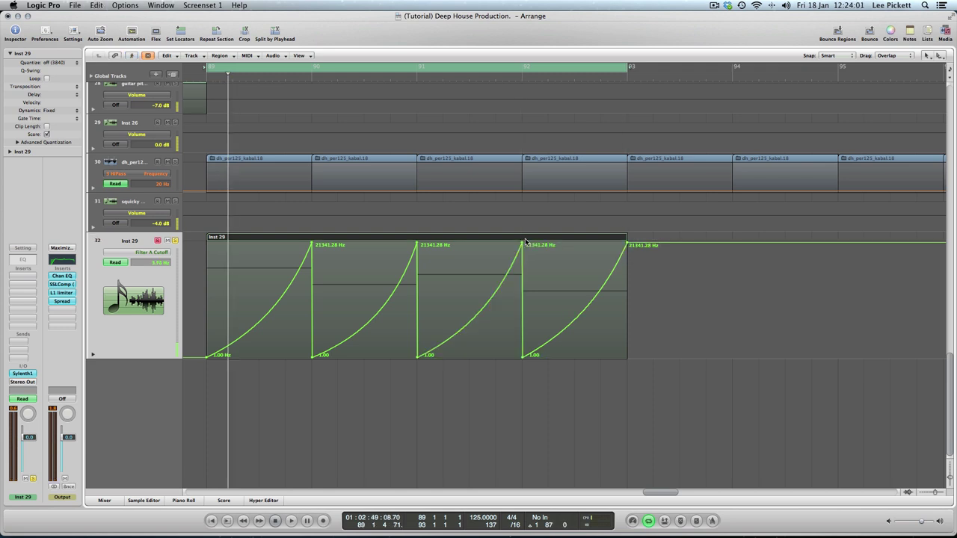
Step: Hide the track automation, return the Inst 29 track to normal height and show the arrangement from about bar 65 onwards
key("a")
key("z")
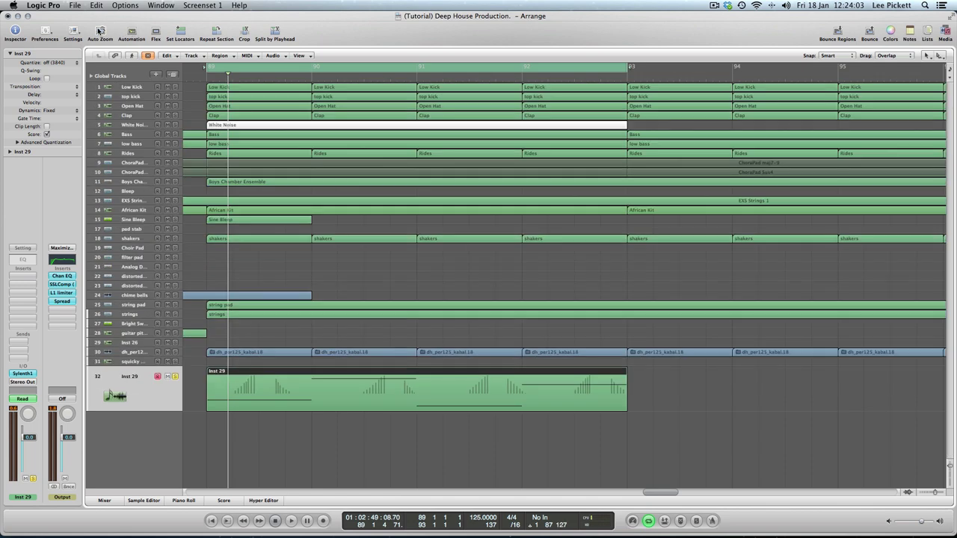
left_click(379, 432)
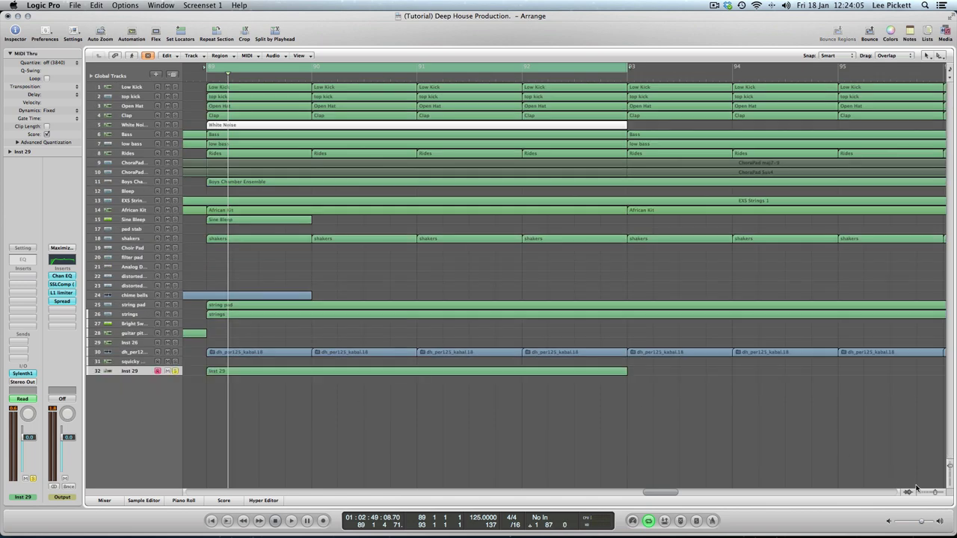
left_click_drag(937, 496, 917, 495)
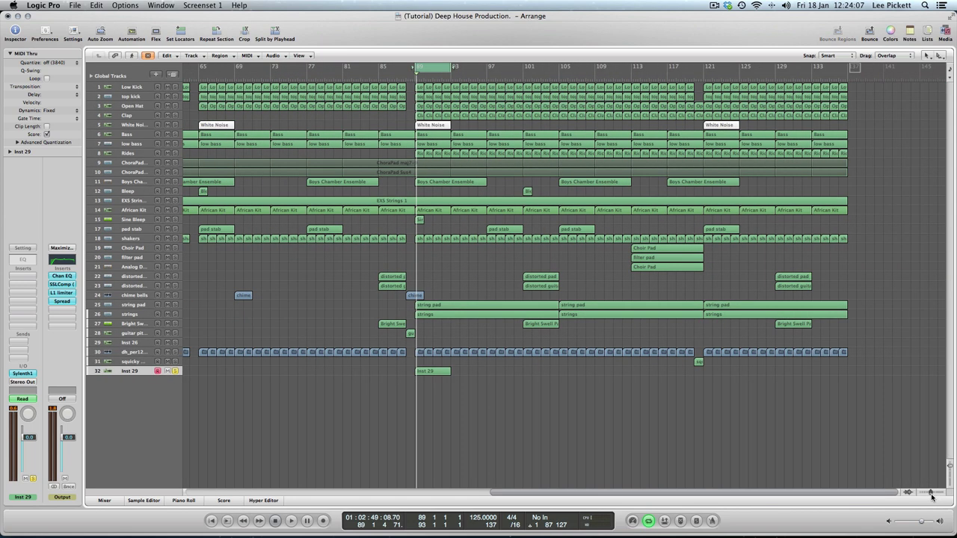
Step: Mute the string pad and strings tracks, copy the Inst 29 region to fill bars 89 to 105, and select all four regions
left_click(167, 305)
left_click(168, 314)
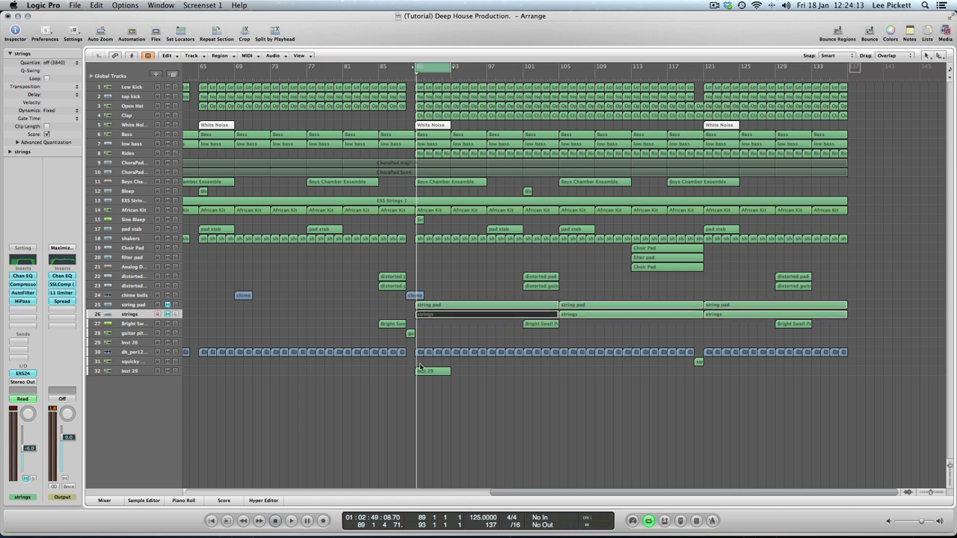
left_click_drag(433, 372, 497, 376)
left_click_drag(395, 372, 593, 389)
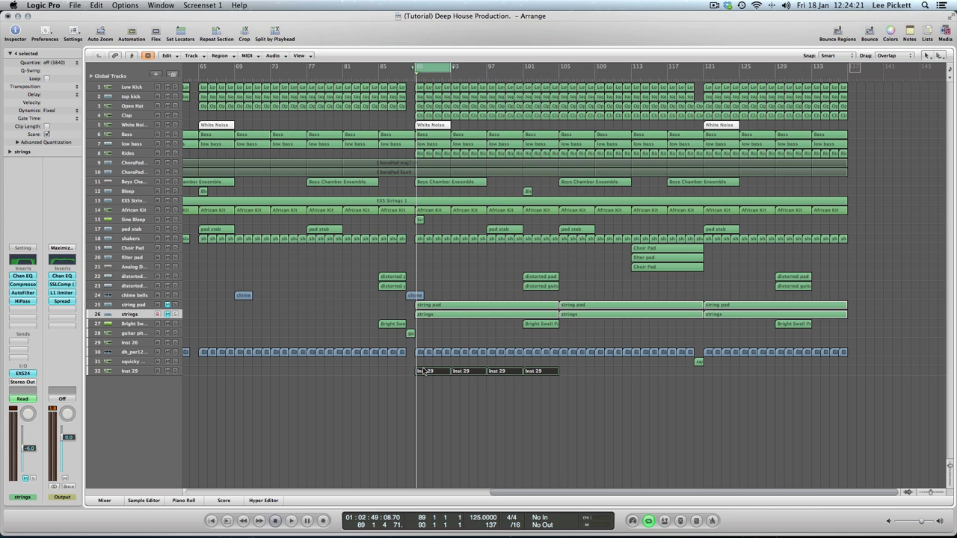
Step: Copy the four Inst 29 regions onward to fill the track up to bar 137 and rename the track filter pad
left_click_drag(428, 376, 718, 375)
left_click(554, 422)
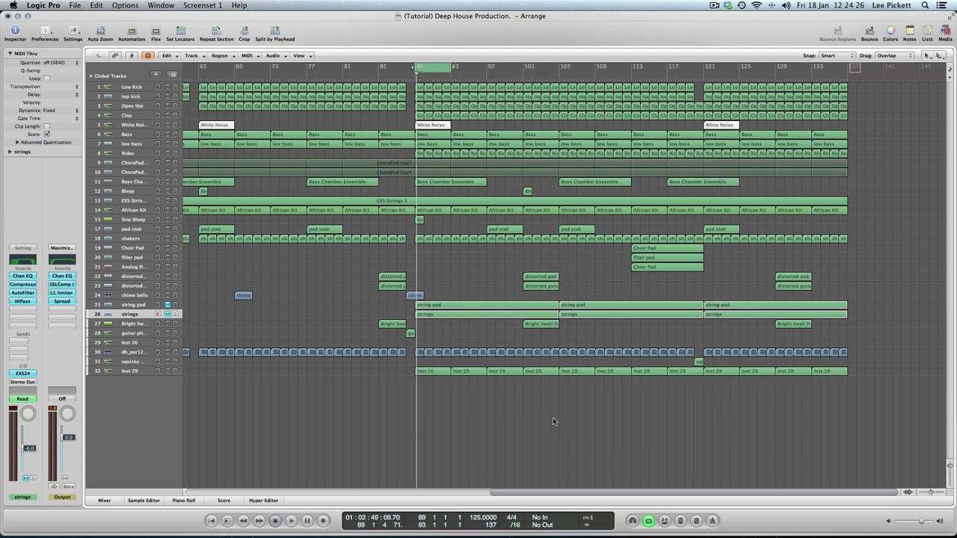
double_click(144, 372)
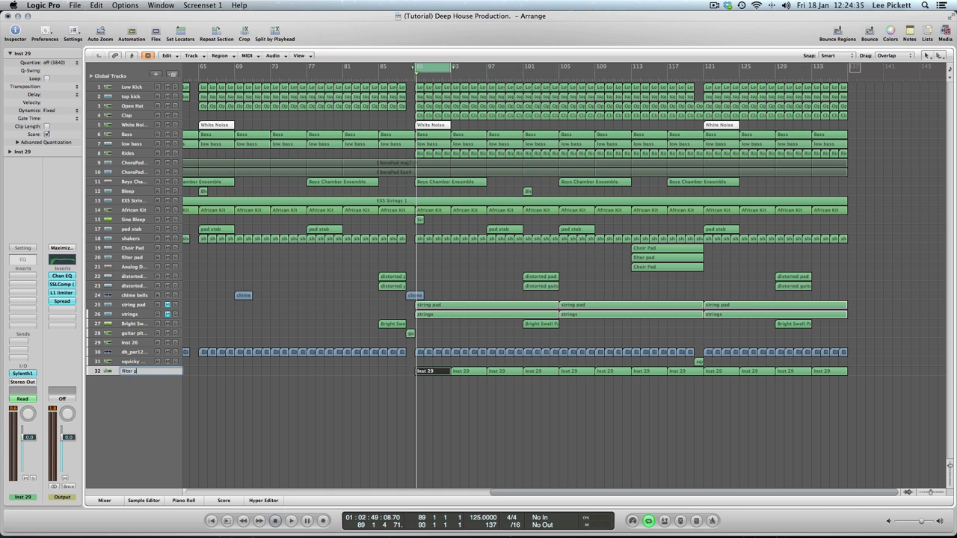
type("filter pad")
key("Return")
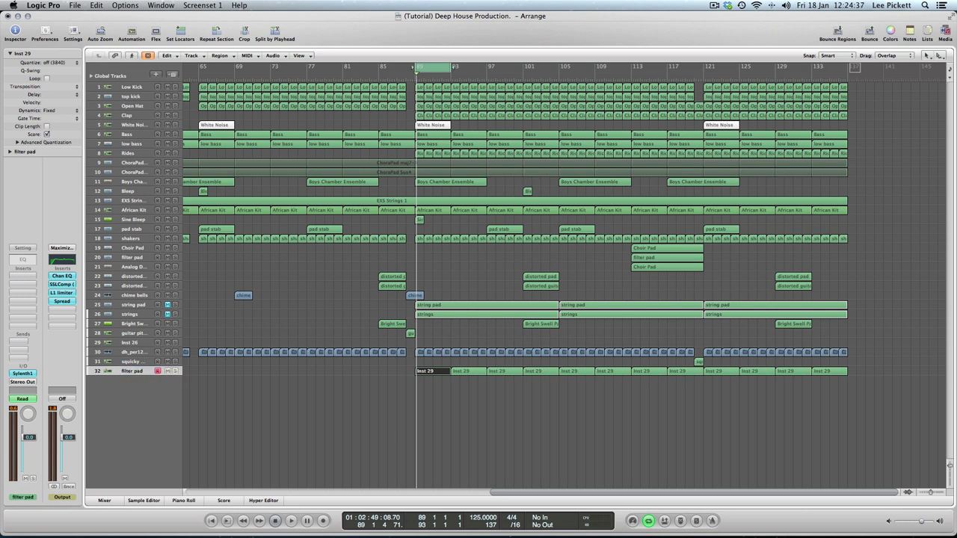
Step: Name all the Inst 29 regions from bar 89 to 137 after their track
left_click_drag(377, 366, 885, 392)
right_click(436, 374)
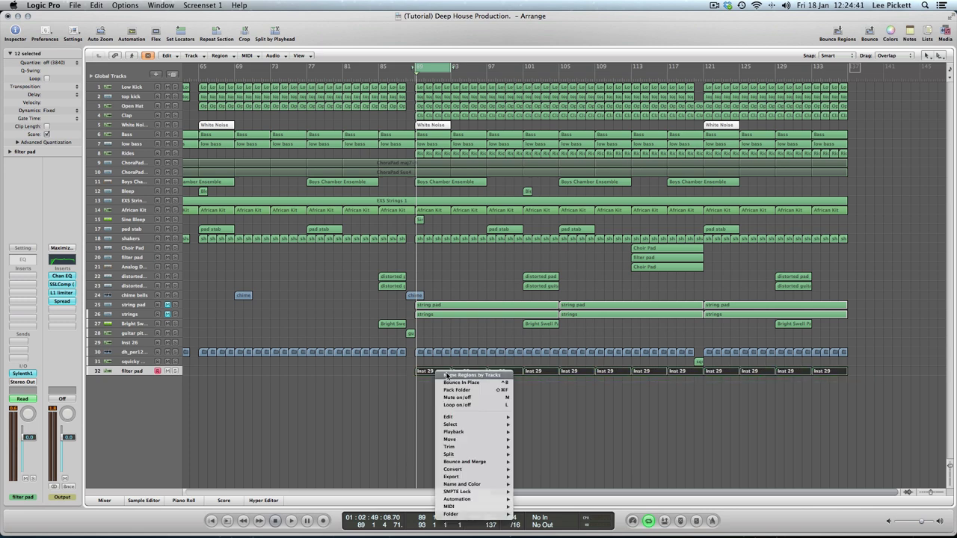
left_click(447, 374)
left_click(468, 409)
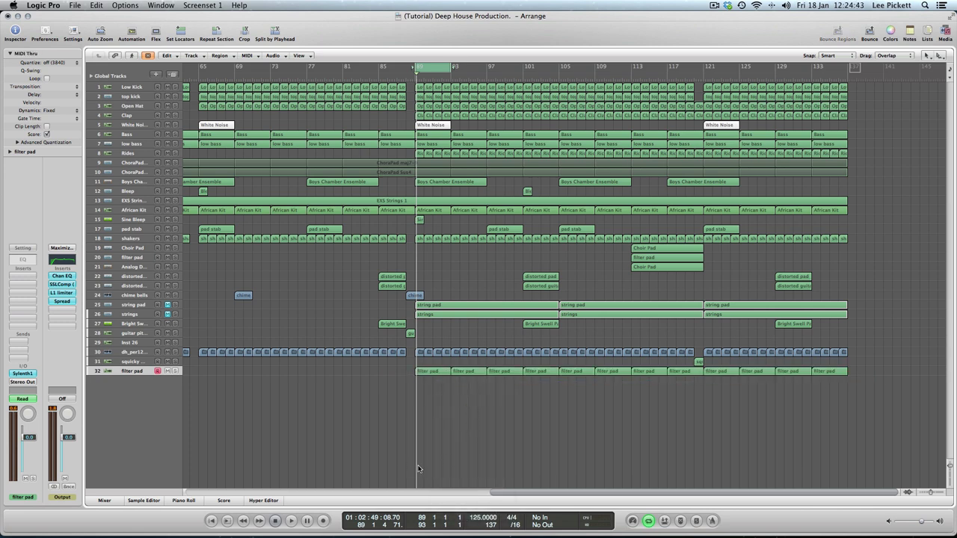
Step: Automate the filter pad's volume from silence at bar 89 up to -7.0 dB at bar 105, and play bars 89 to 105 in a cycle
left_click(130, 30)
scroll(947, 316, "down", 2)
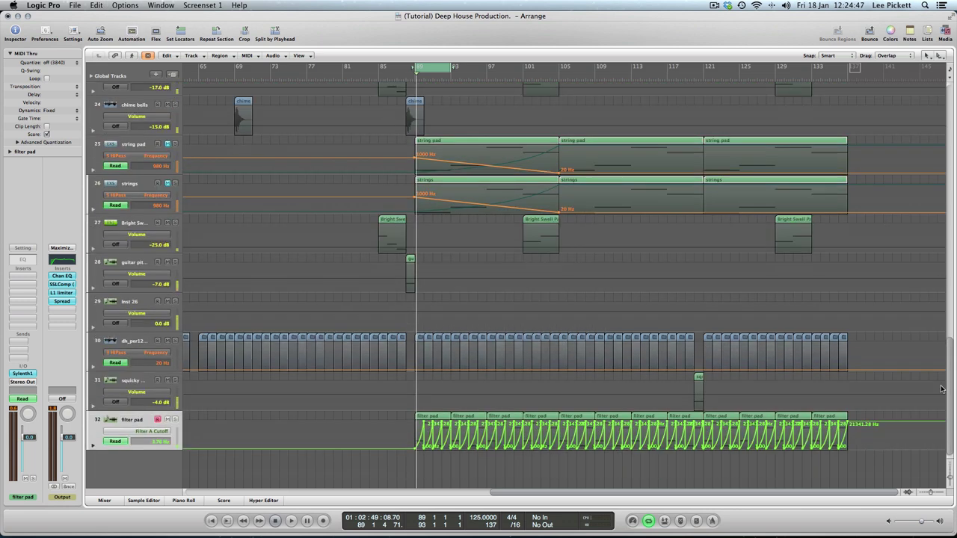
left_click(142, 428)
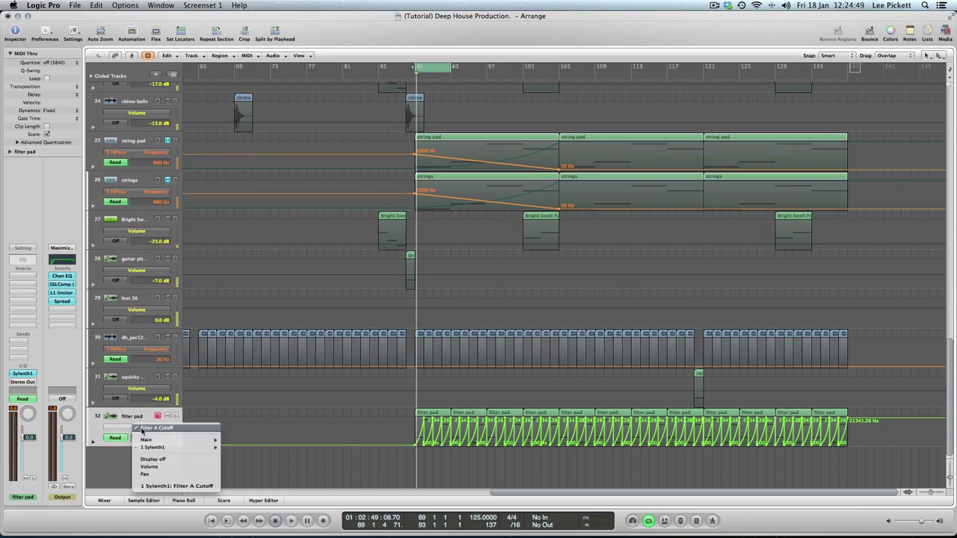
left_click(208, 468)
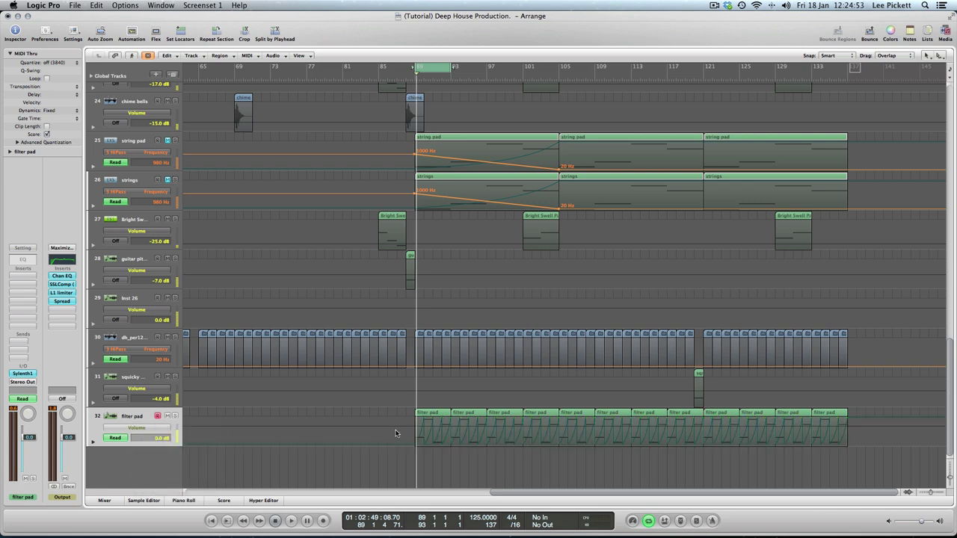
left_click_drag(393, 429, 416, 444)
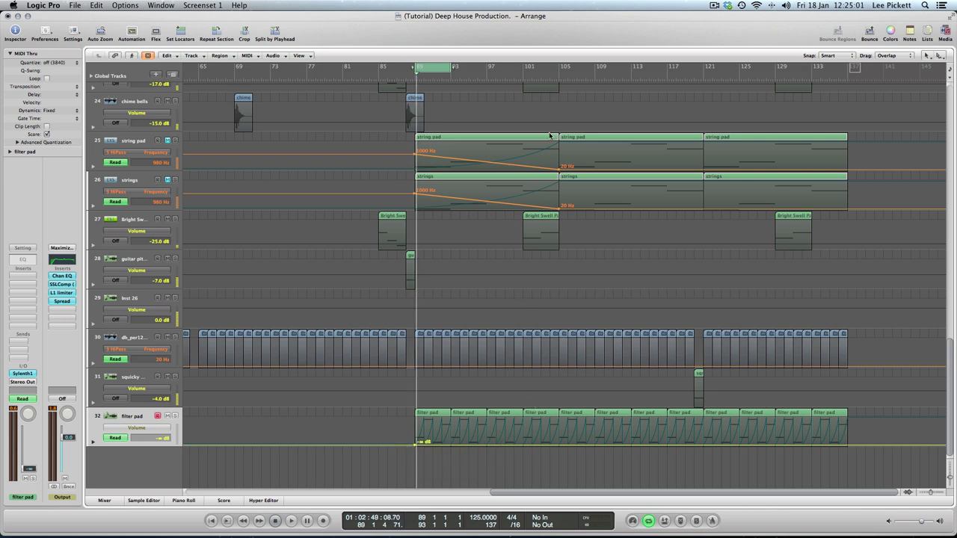
left_click_drag(564, 439, 560, 435)
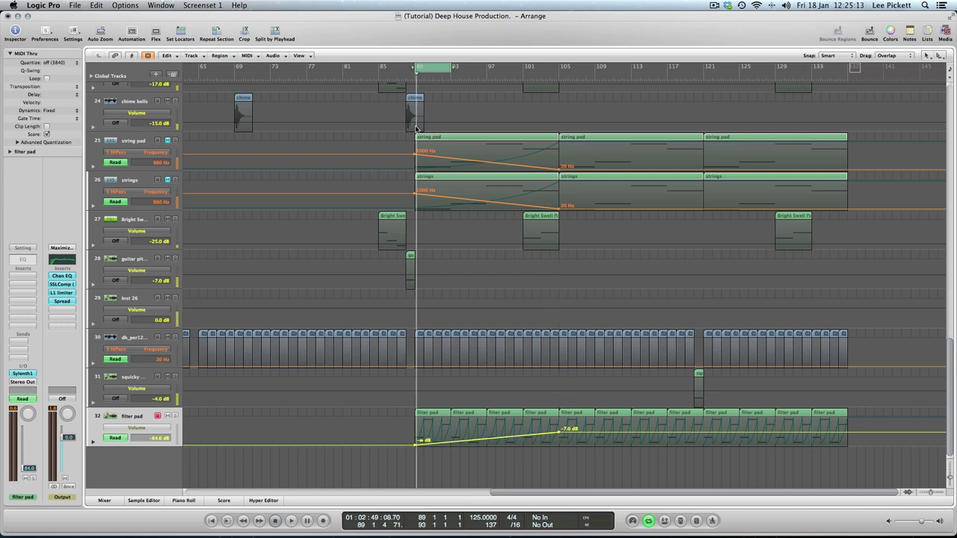
left_click_drag(450, 67, 559, 69)
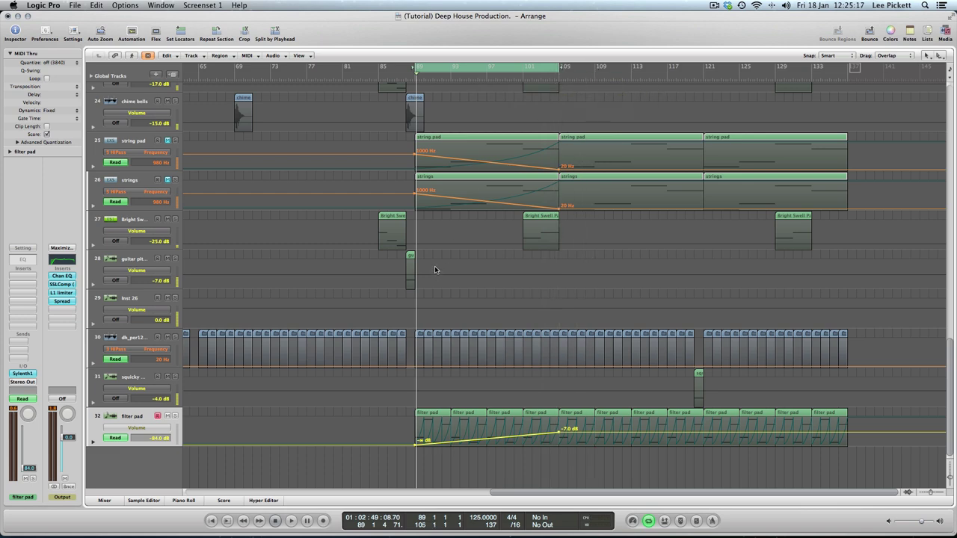
key("space")
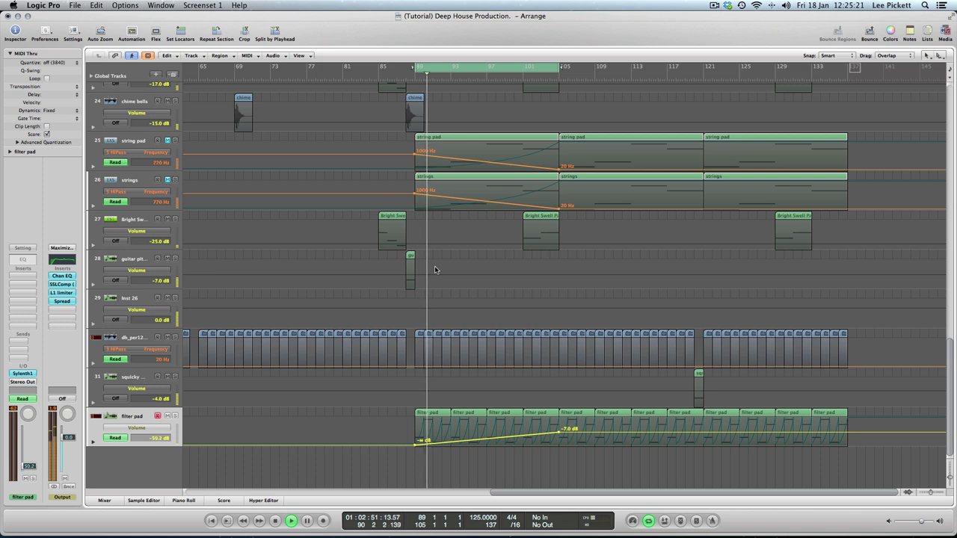
Step: Add a Channel EQ with its analyzer on to the filter pad track and raise the low cut to 280 Hz
double_click(23, 259)
left_click(79, 84)
left_click(44, 161)
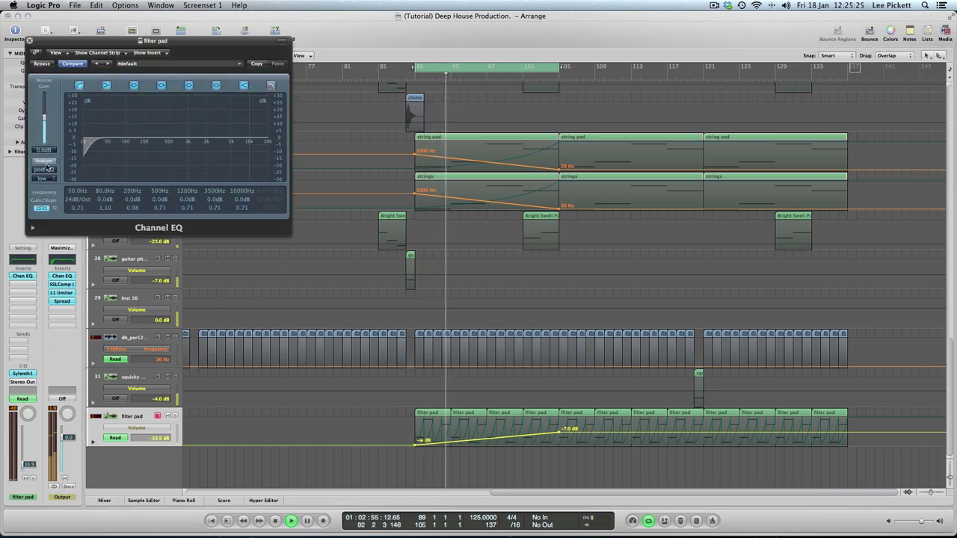
left_click_drag(88, 178, 149, 188)
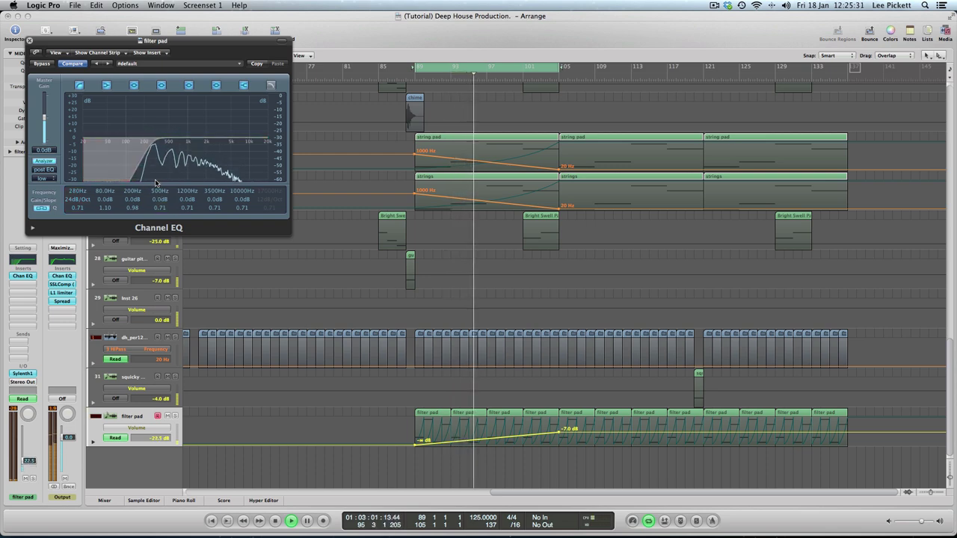
Step: Turn off the EQ's shelf and parametric bands, and enable the high cut at 2200 Hz
left_click(216, 85)
left_click(243, 85)
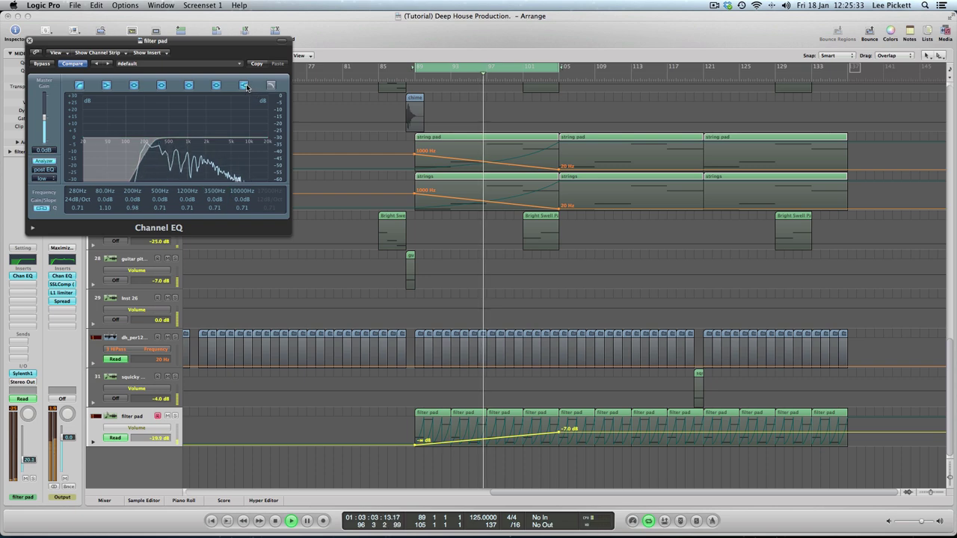
left_click(188, 85)
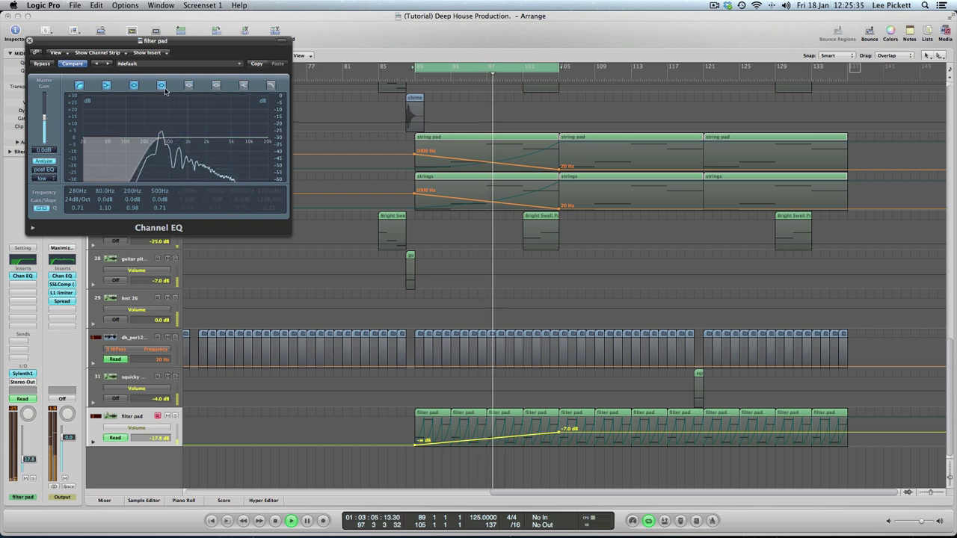
left_click(161, 85)
left_click(133, 86)
left_click(107, 86)
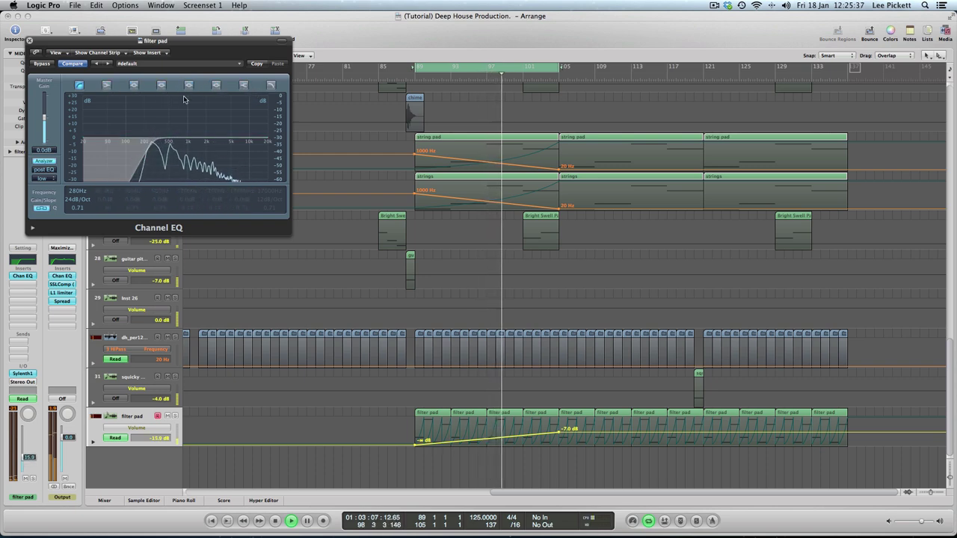
left_click(271, 86)
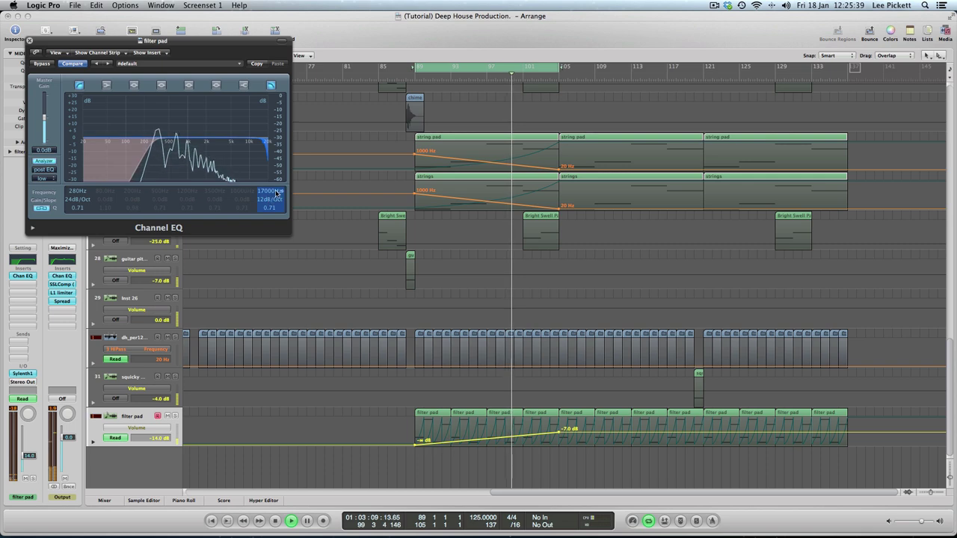
left_click_drag(278, 204, 273, 277)
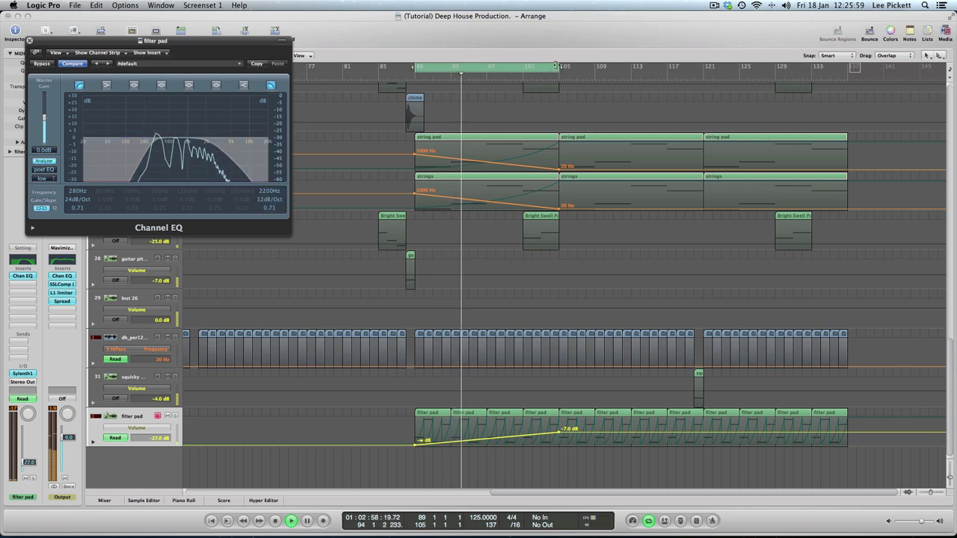
Step: Set the cycle range to bars 107 to 137, and add a Space Designer reverb with a raised reverb level to the filter pad
left_click_drag(577, 67, 853, 109)
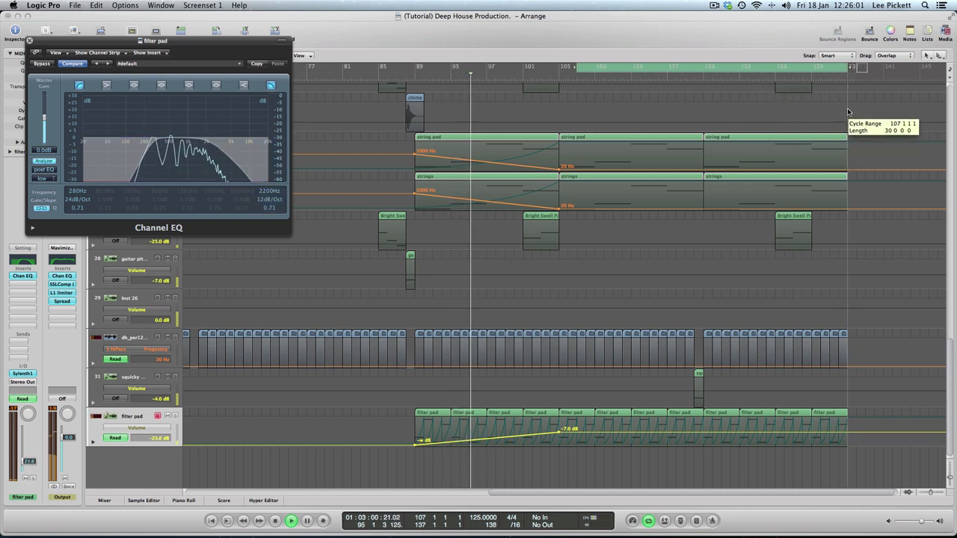
left_click(21, 285)
mouse_move(52, 368)
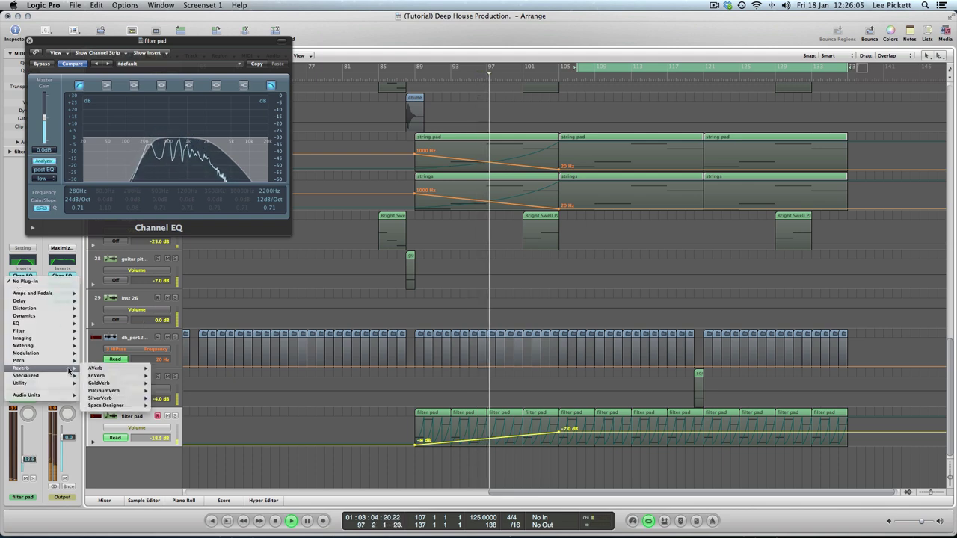
mouse_move(112, 405)
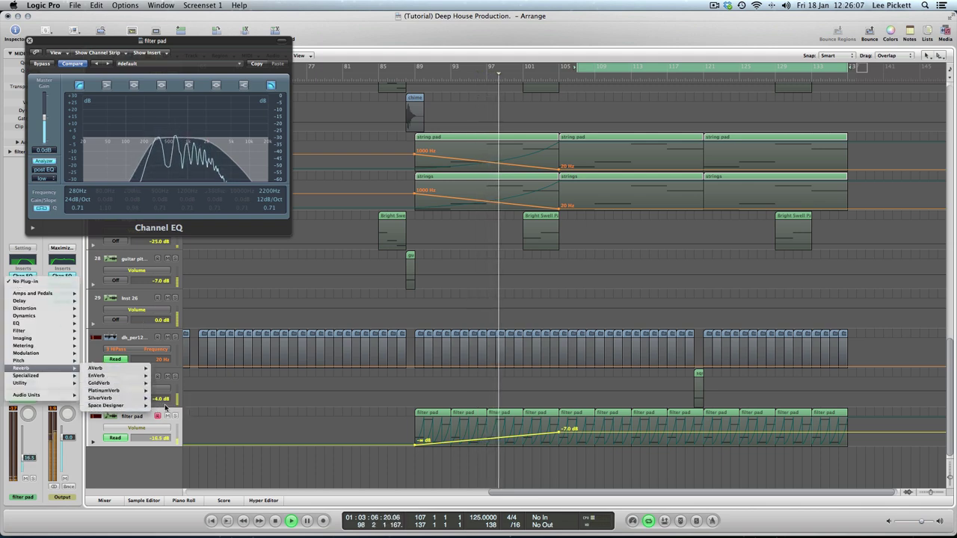
left_click(176, 406)
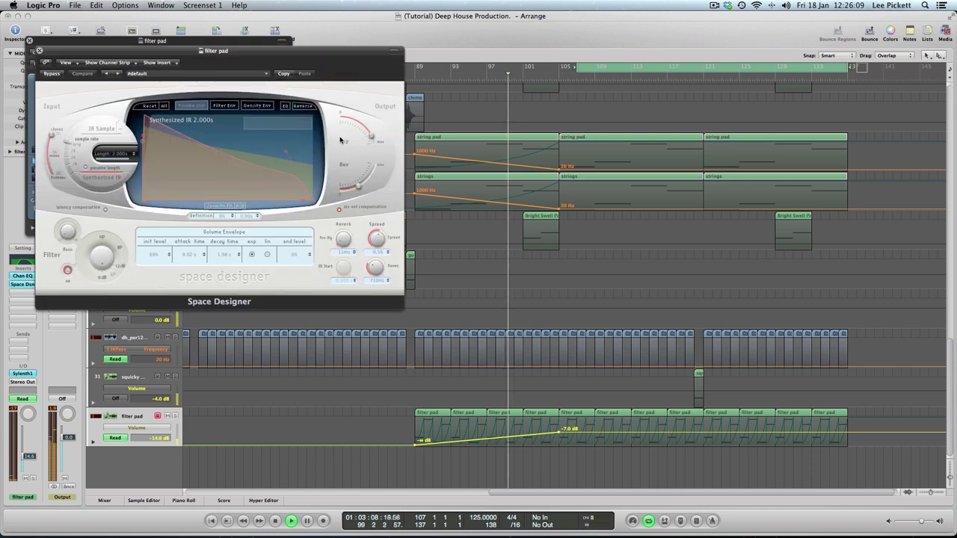
left_click_drag(359, 190, 370, 179)
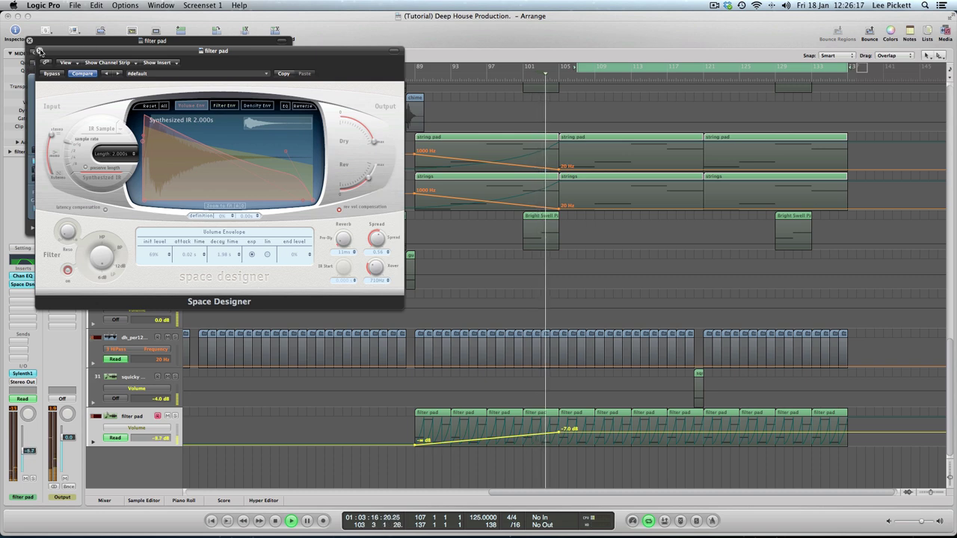
left_click(40, 51)
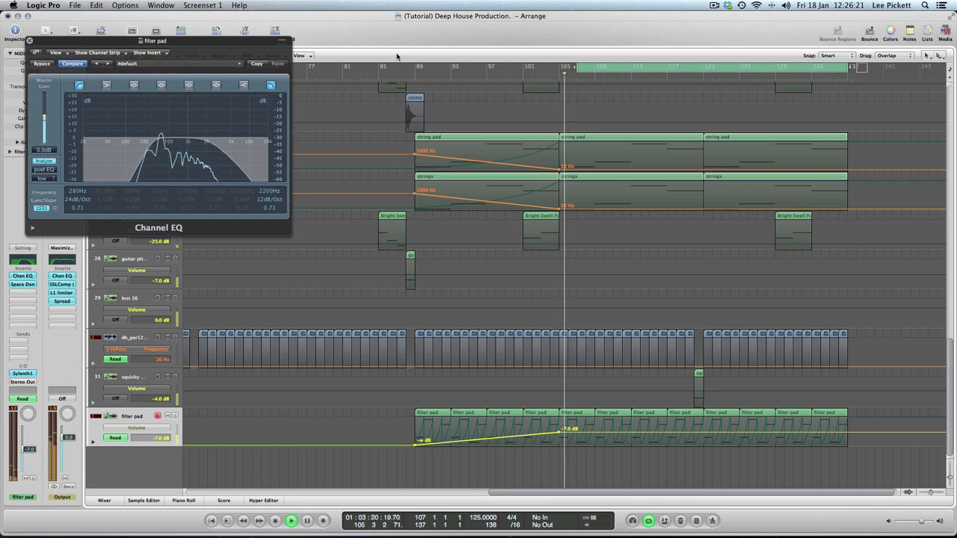
Step: Switch off the cycle, close the EQ, hide the track automation and stop playback after hearing the filter pad in the mix
left_click(602, 69)
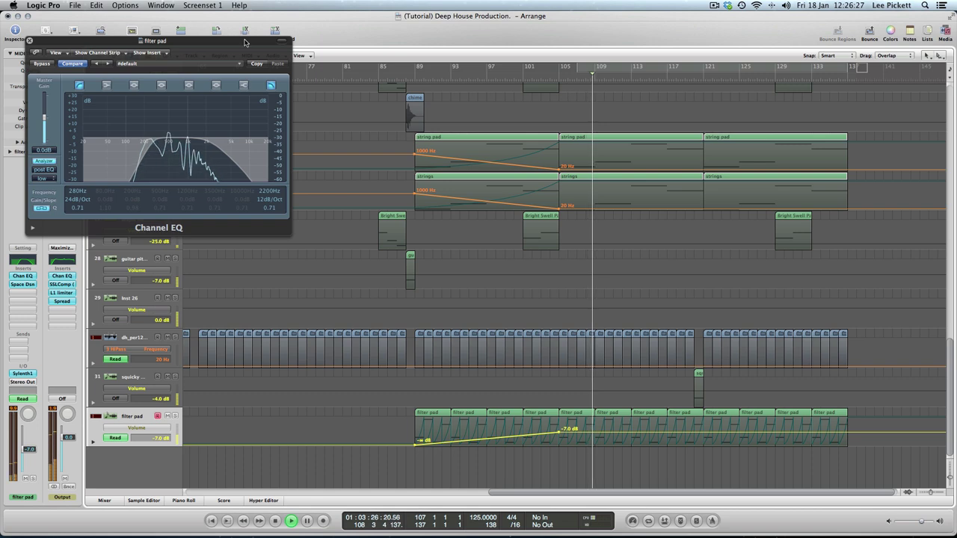
left_click(29, 41)
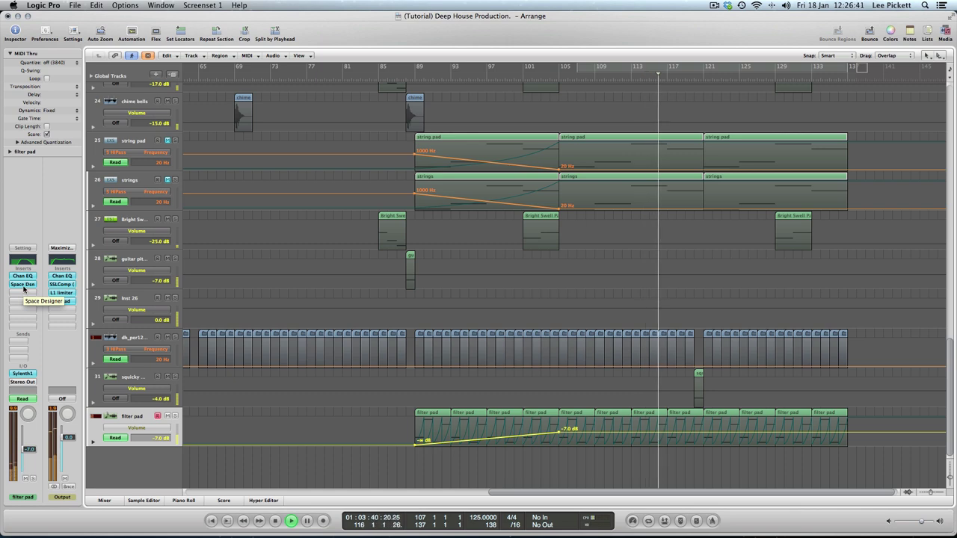
left_click(132, 31)
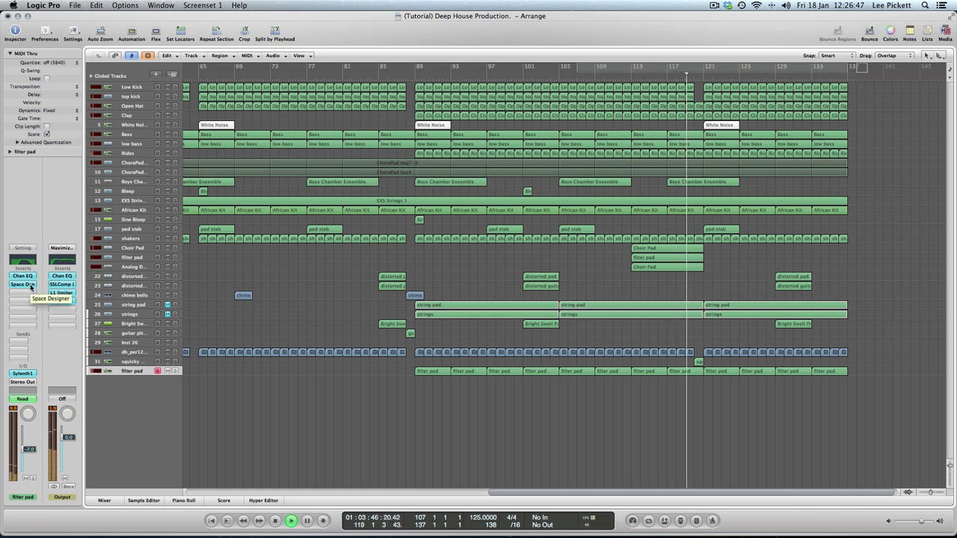
key("space")
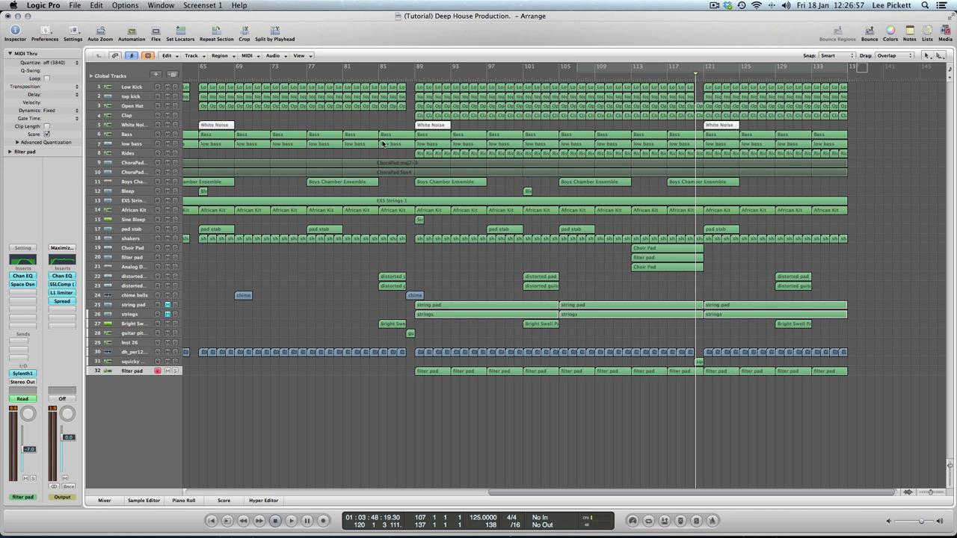
Step: Set the cycle range to bars 89 to 137, turn on automatic track zoom and select the Low Kick track
left_click_drag(412, 71, 854, 69)
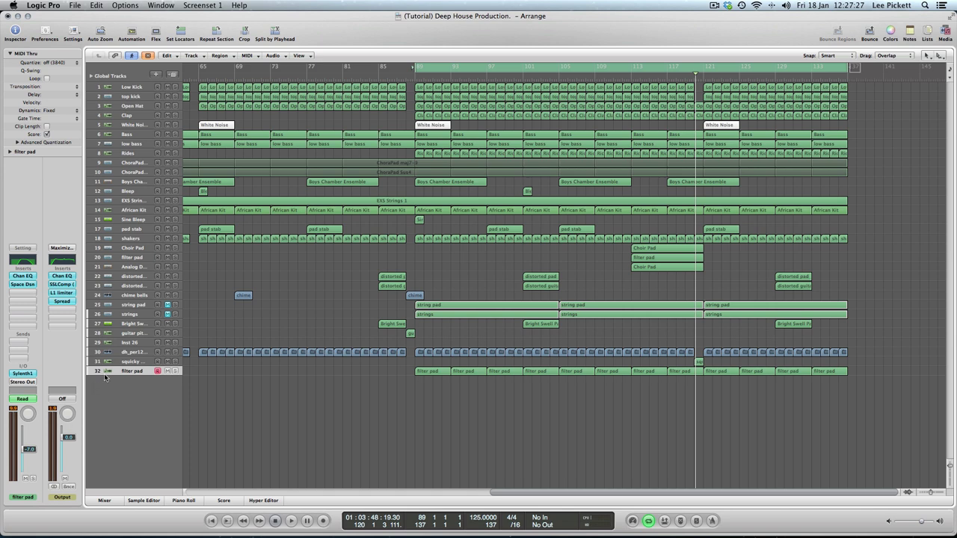
left_click(98, 30)
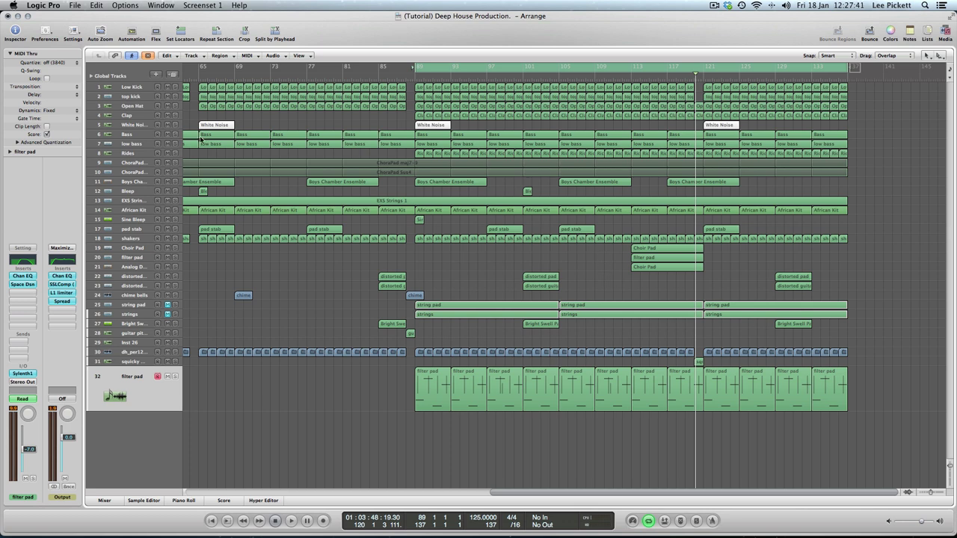
left_click(131, 87)
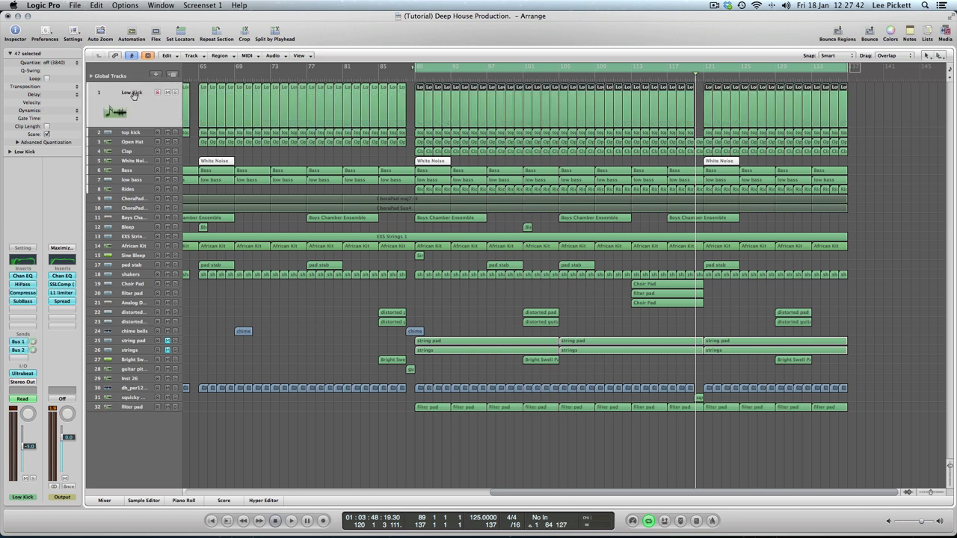
Step: Insert an AutoFilter on the Low Kick track and set the cycle range to bars 121 to 137
left_click(22, 303)
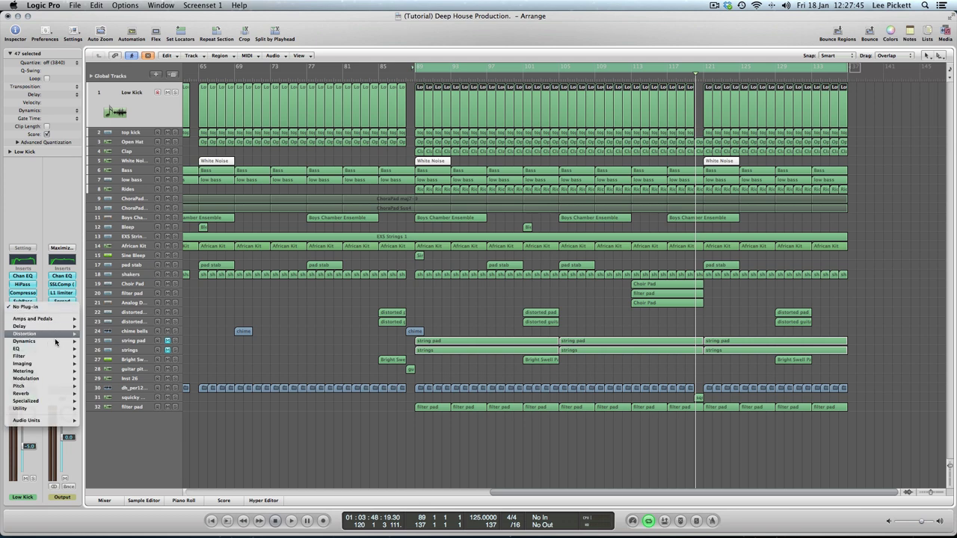
mouse_move(57, 357)
mouse_move(119, 357)
left_click(184, 357)
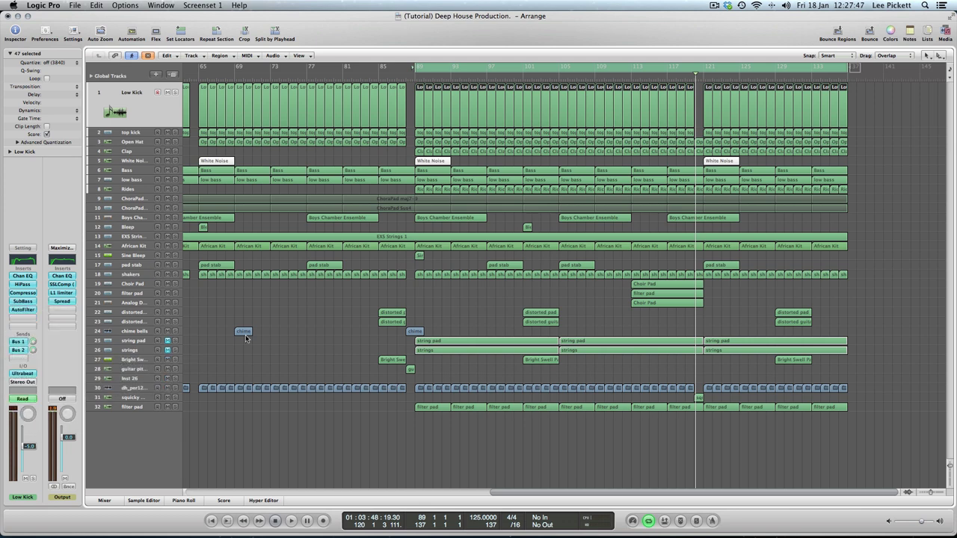
left_click_drag(416, 68, 707, 90)
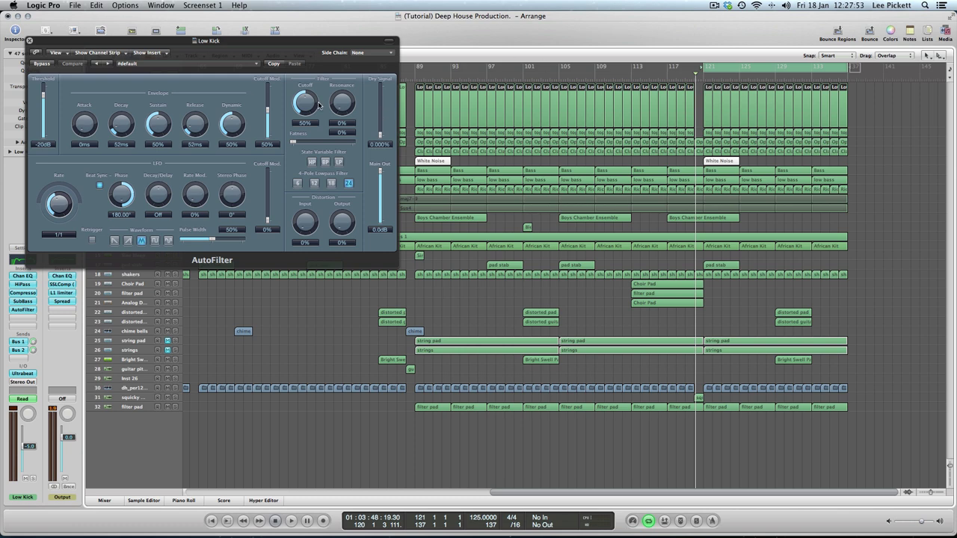
Step: Set the Low Kick AutoFilter's cutoff and fatness to 100% and close the plug-in
left_click_drag(319, 104, 319, 53)
left_click_drag(303, 145, 357, 143)
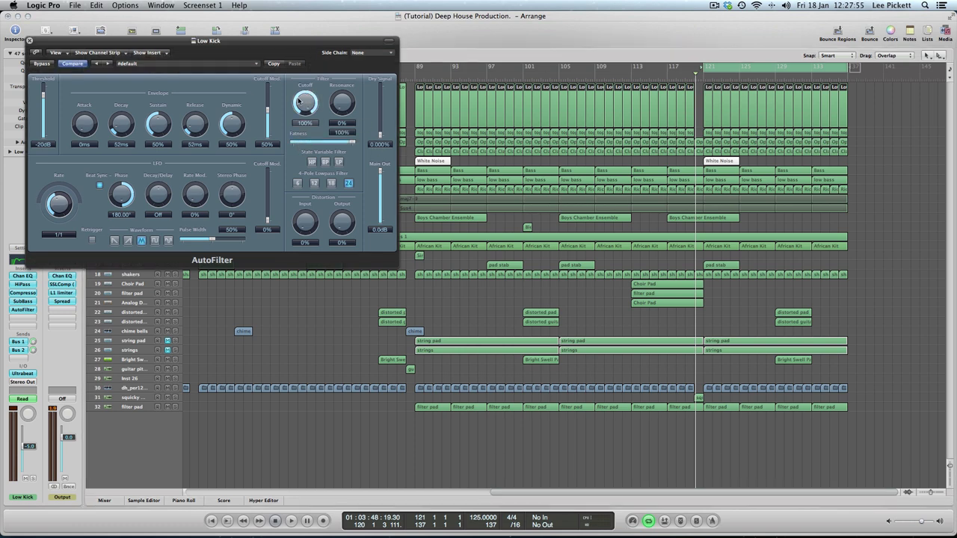
left_click(31, 41)
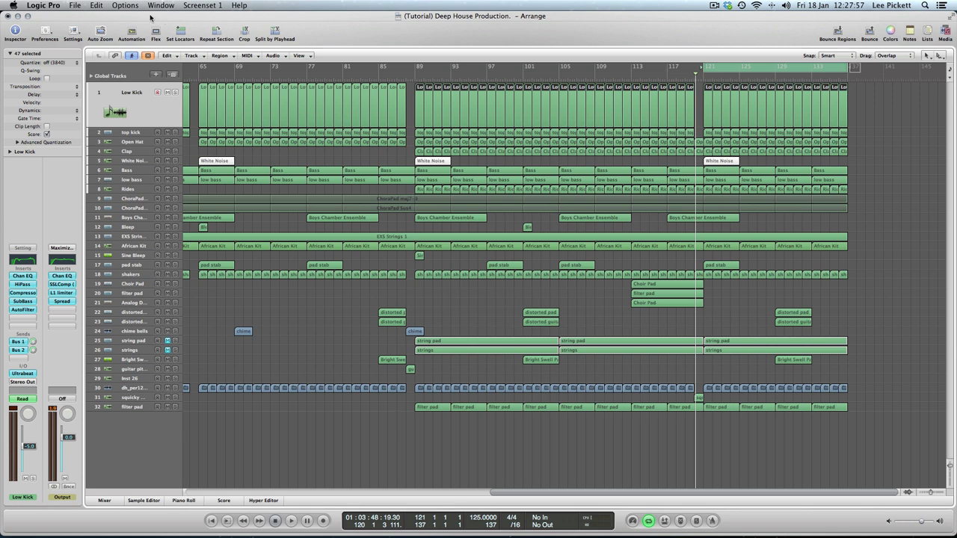
Step: Show track automation and set the Low Kick's automation parameter to the AutoFilter Cutoff
left_click(131, 32)
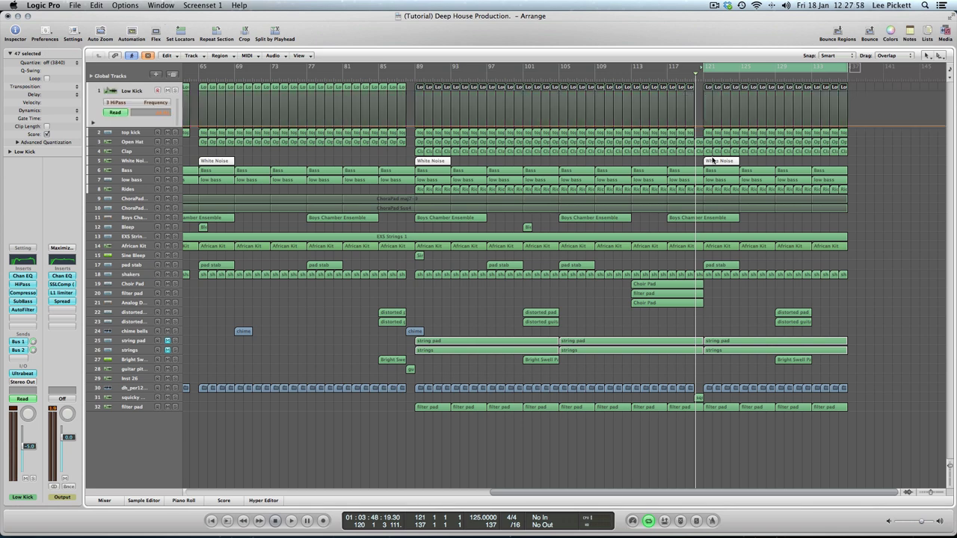
left_click(142, 102)
mouse_move(177, 62)
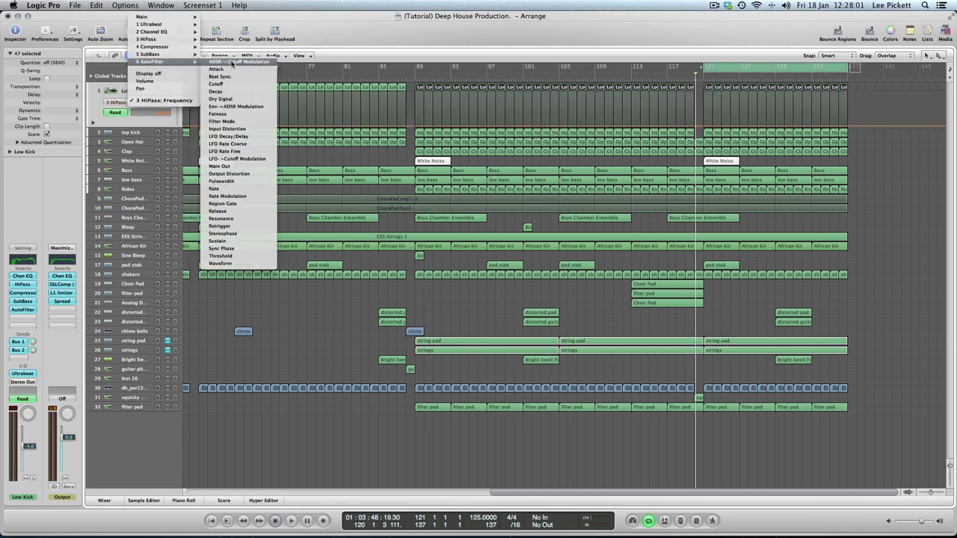
left_click(227, 84)
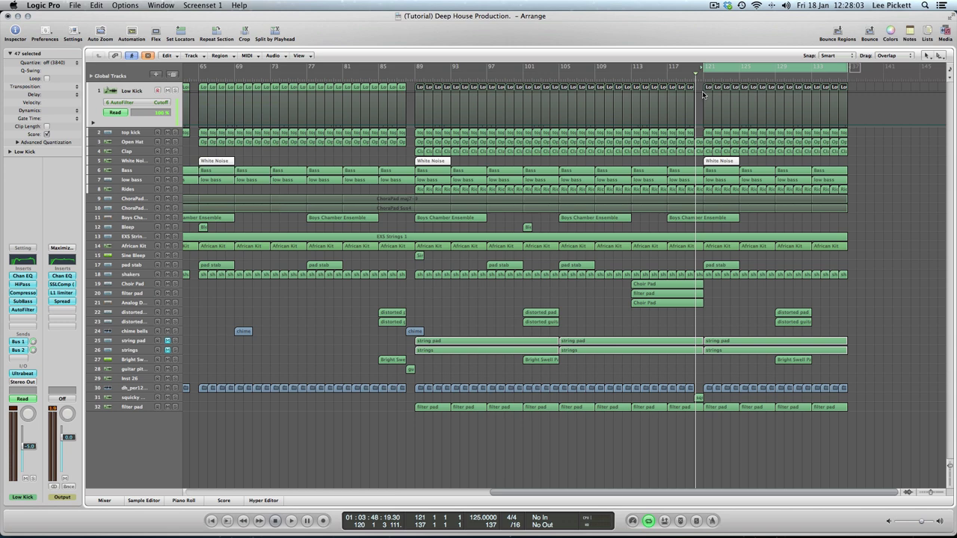
Step: Automate the Low Kick cutoff in a curve from 100% at bar 121 to 0% at bar 137, then hide automation and turn off automatic track zoom
left_click(703, 94)
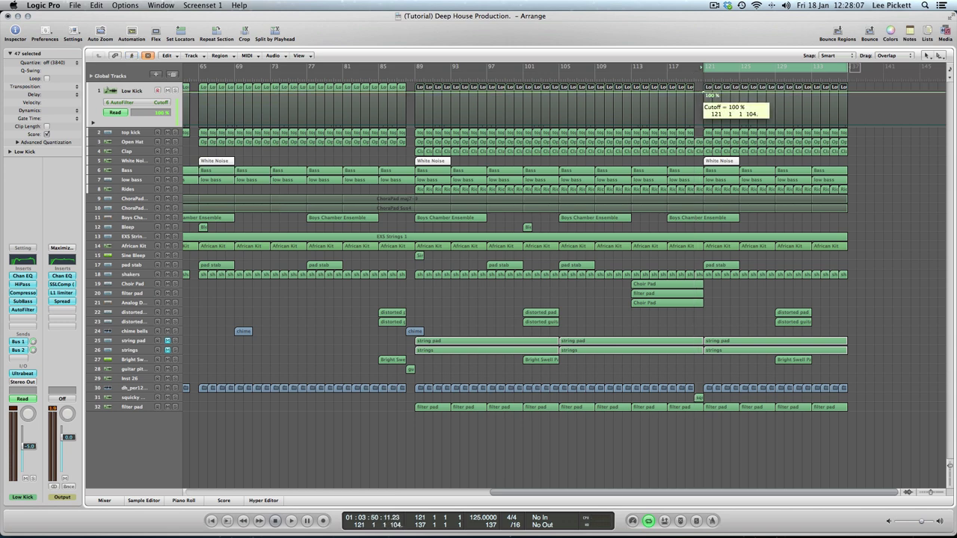
left_click_drag(854, 94, 848, 128)
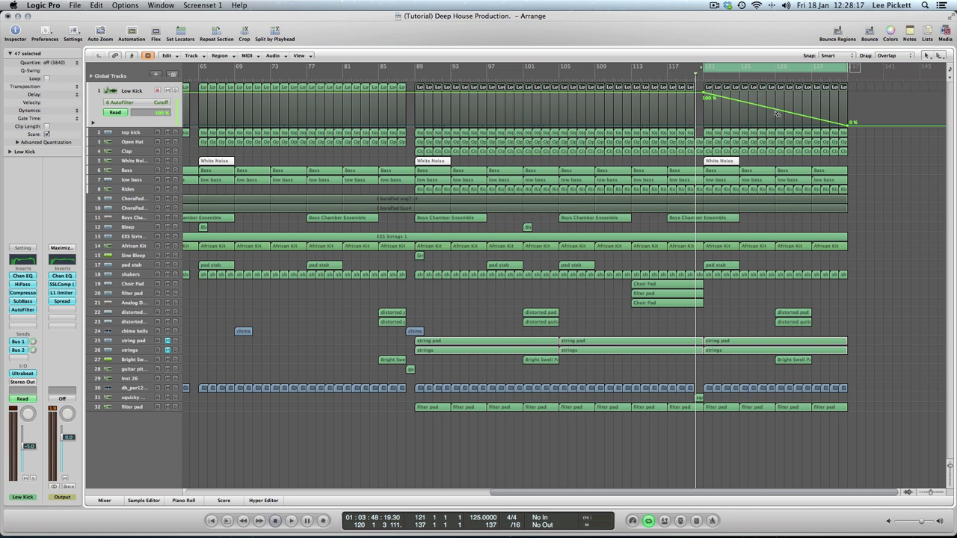
left_click_drag(776, 112, 778, 120)
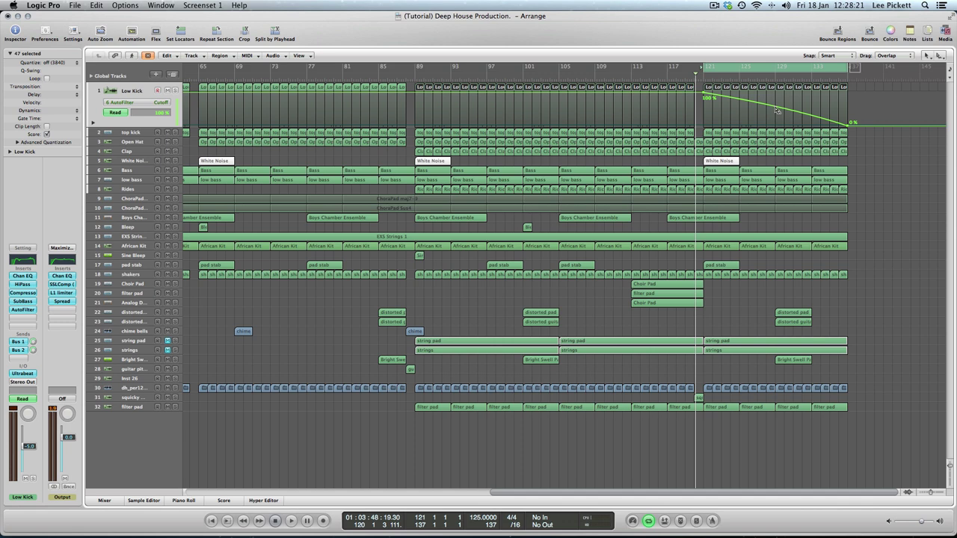
left_click_drag(778, 111, 776, 111)
left_click(133, 33)
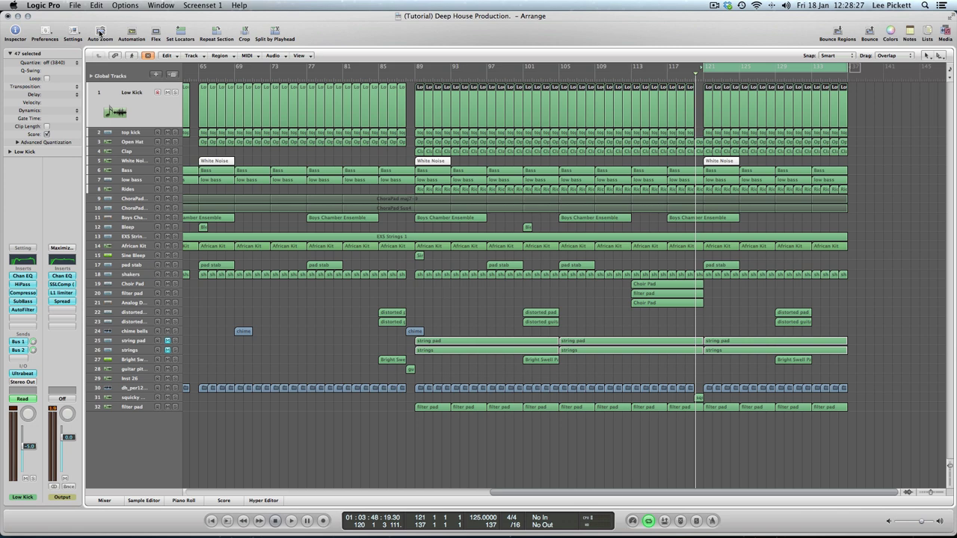
left_click(100, 32)
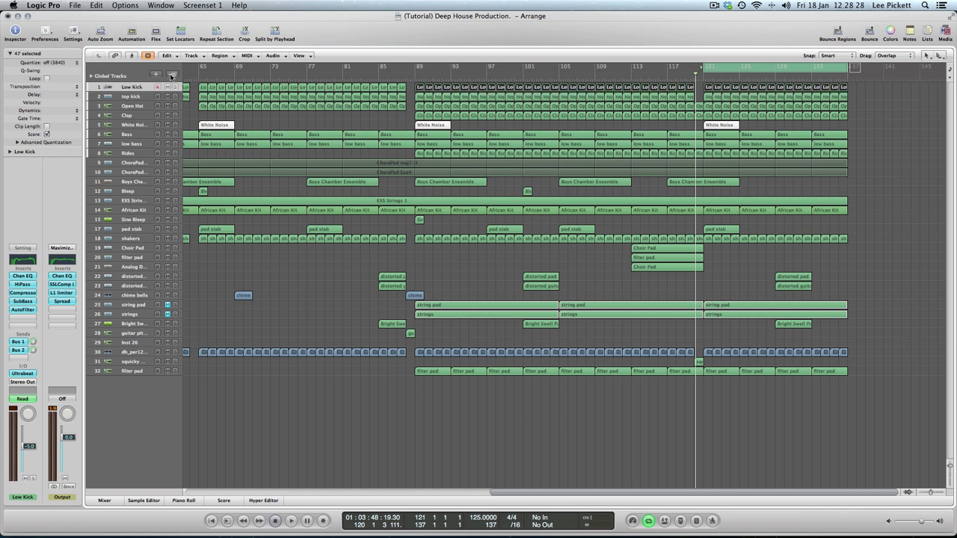
Step: Show the filter pad track's automation with Space Designer's Reverb Output as the automated parameter
left_click(139, 372)
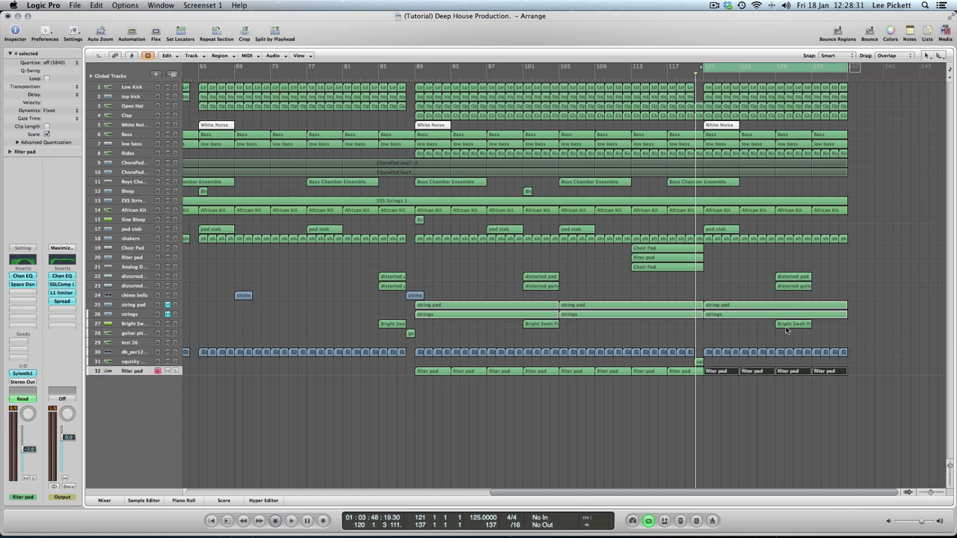
left_click(130, 33)
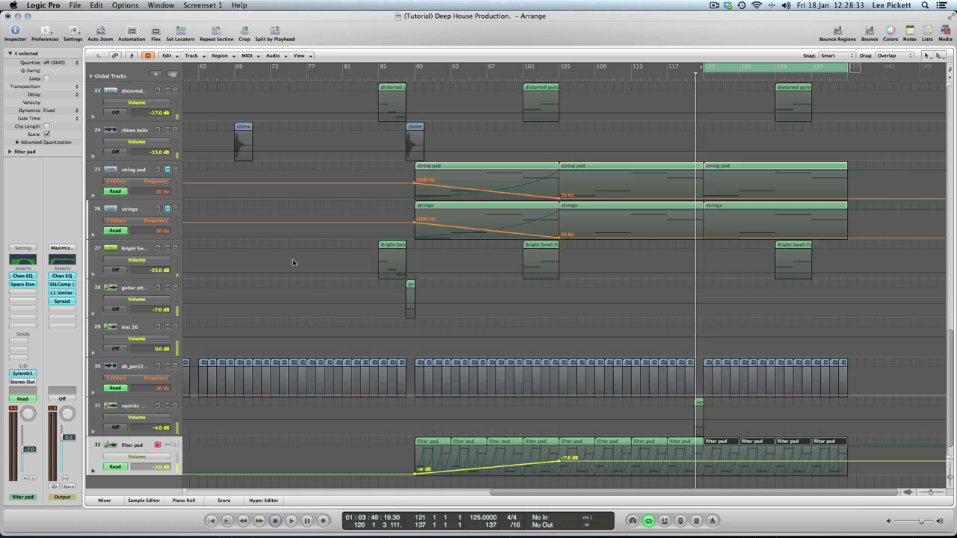
scroll(947, 368, "down", 2)
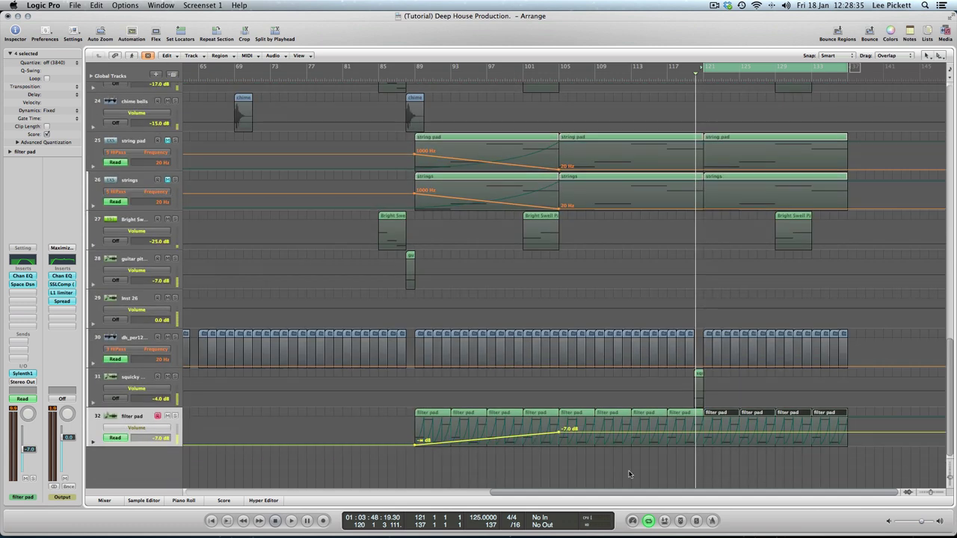
left_click(148, 430)
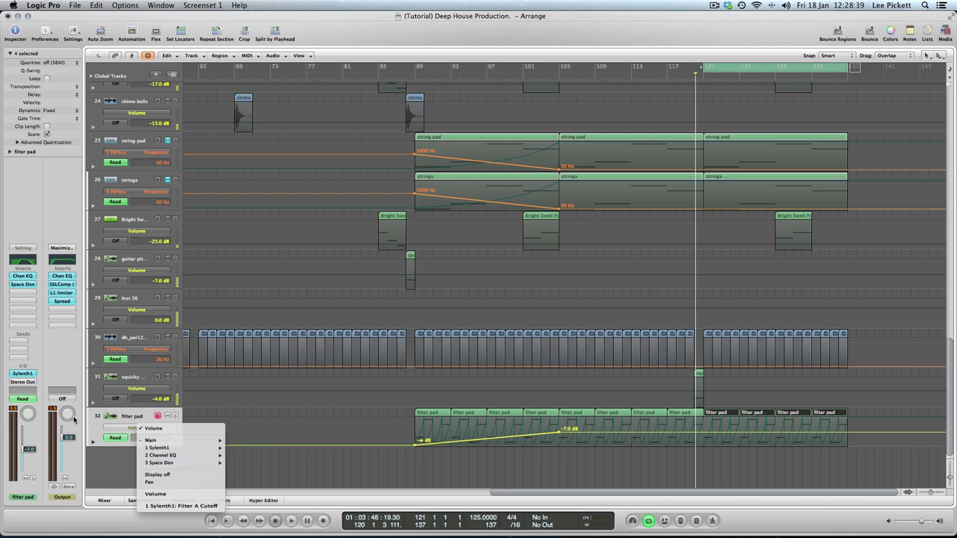
left_click(23, 284)
left_click(22, 284)
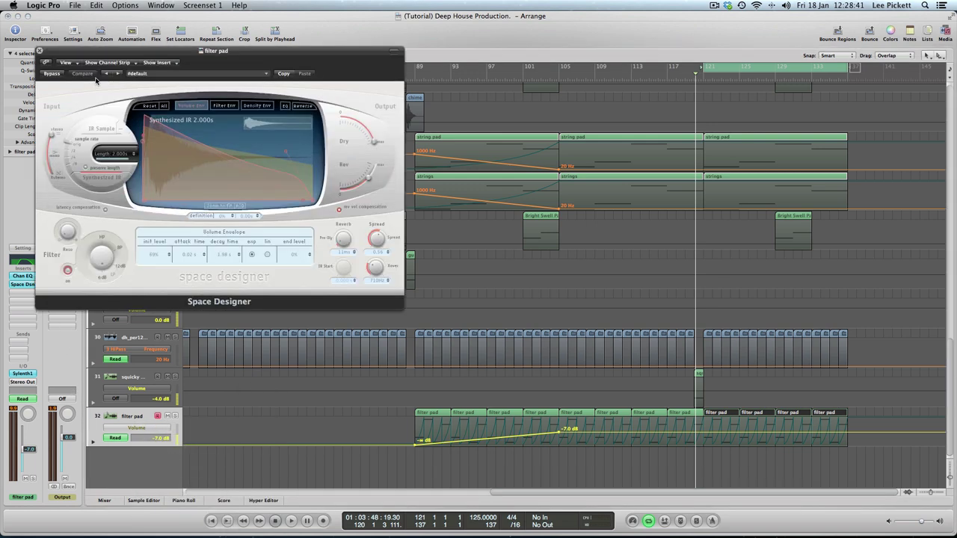
left_click_drag(89, 54, 55, 20)
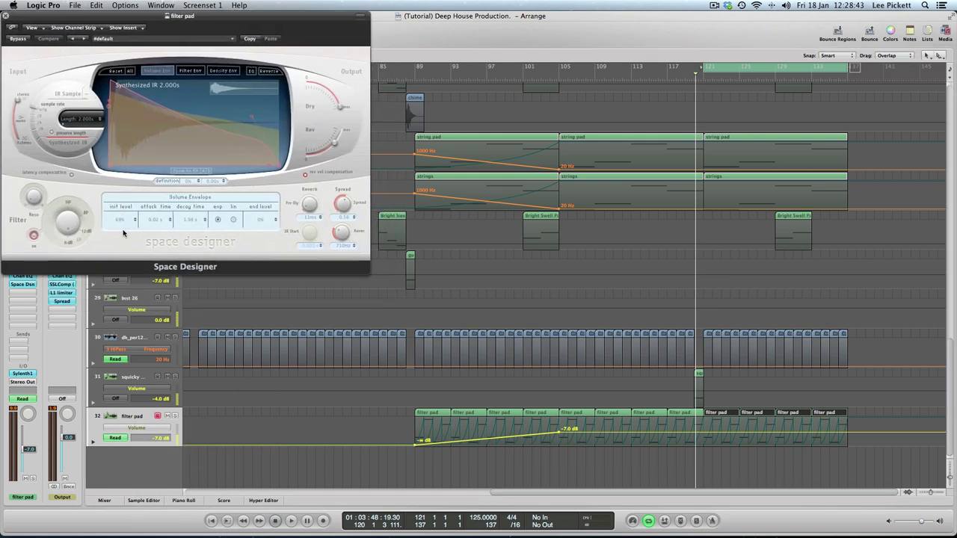
left_click(136, 428)
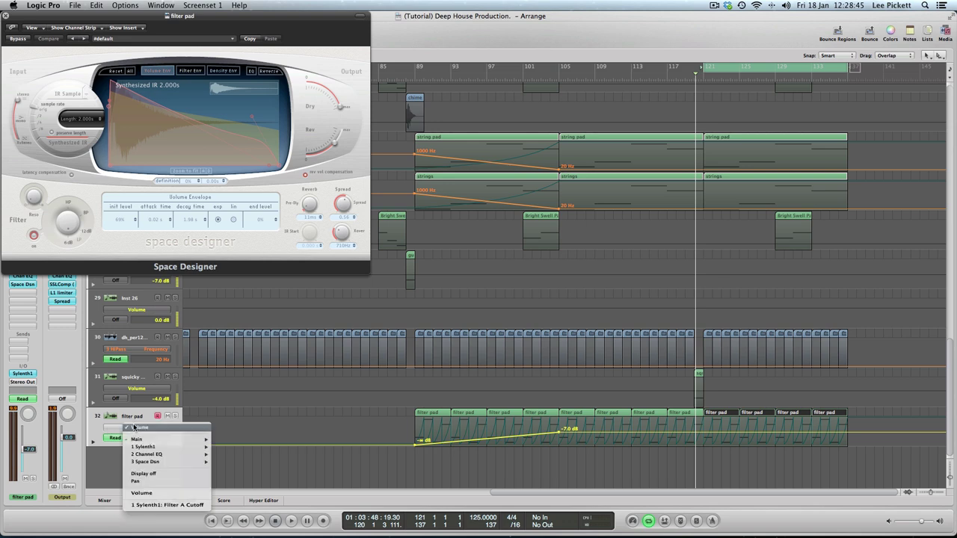
mouse_move(202, 464)
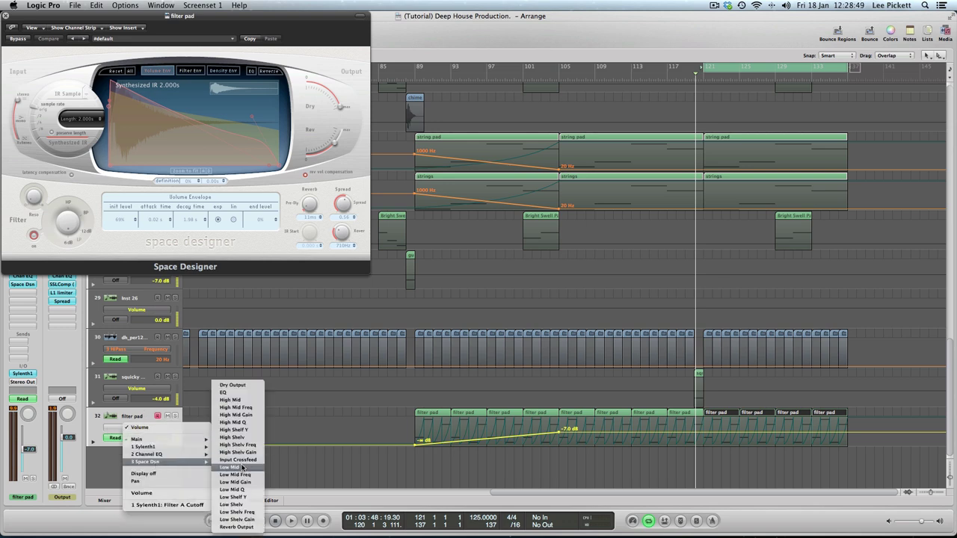
left_click(241, 527)
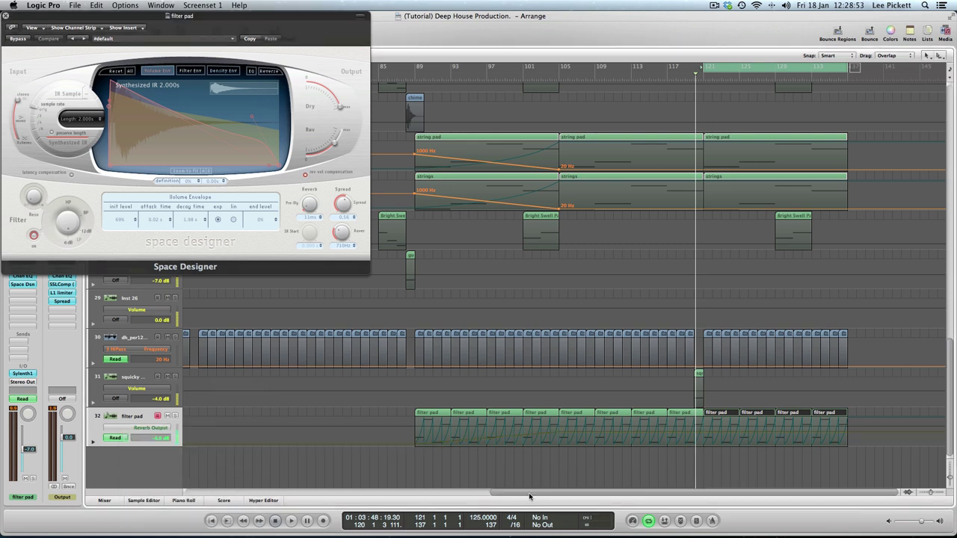
Step: Automate the filter pad's reverb output at -6.0 dB from the song start, rising to 0.0 dB at bar 137, and close the plug-in and automation view
left_click_drag(529, 497, 227, 495)
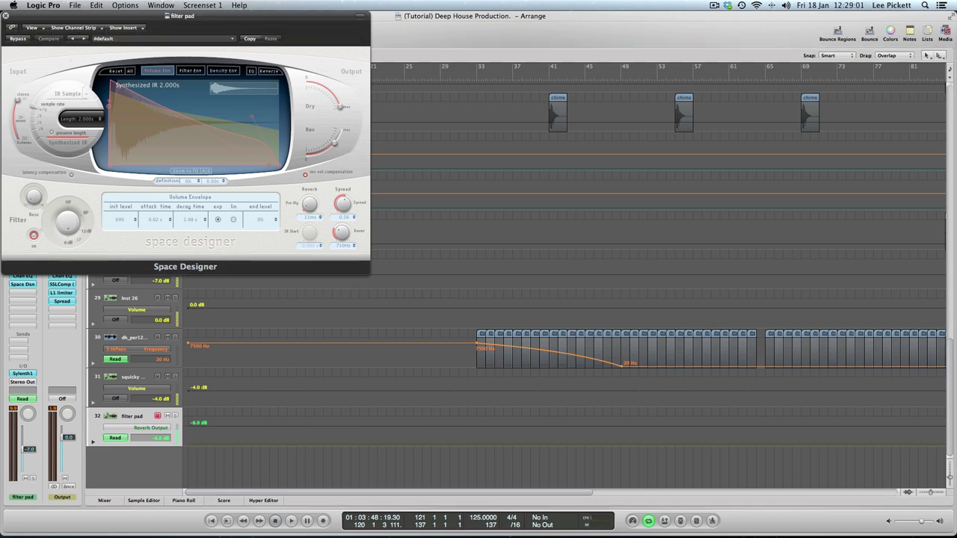
left_click(200, 432)
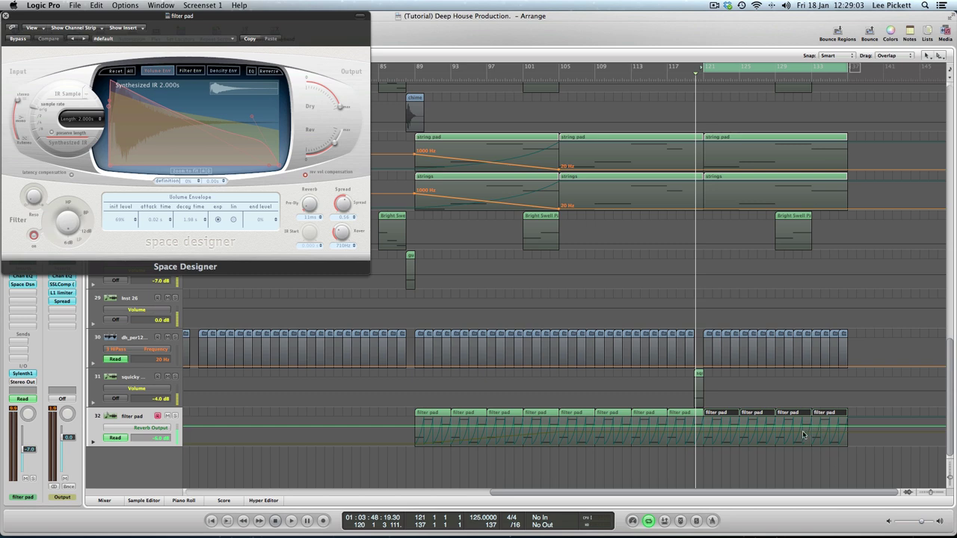
left_click(703, 427)
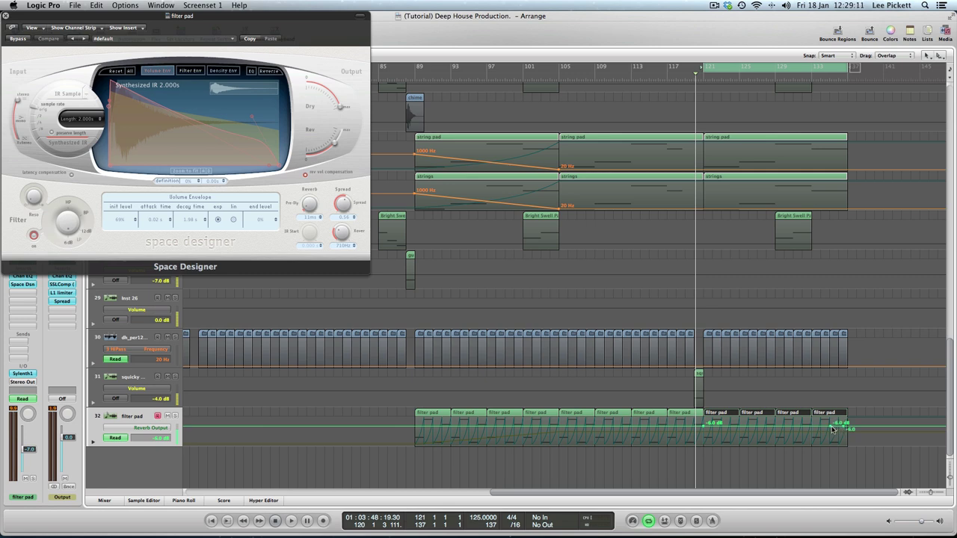
left_click(834, 424)
left_click_drag(843, 426, 848, 423)
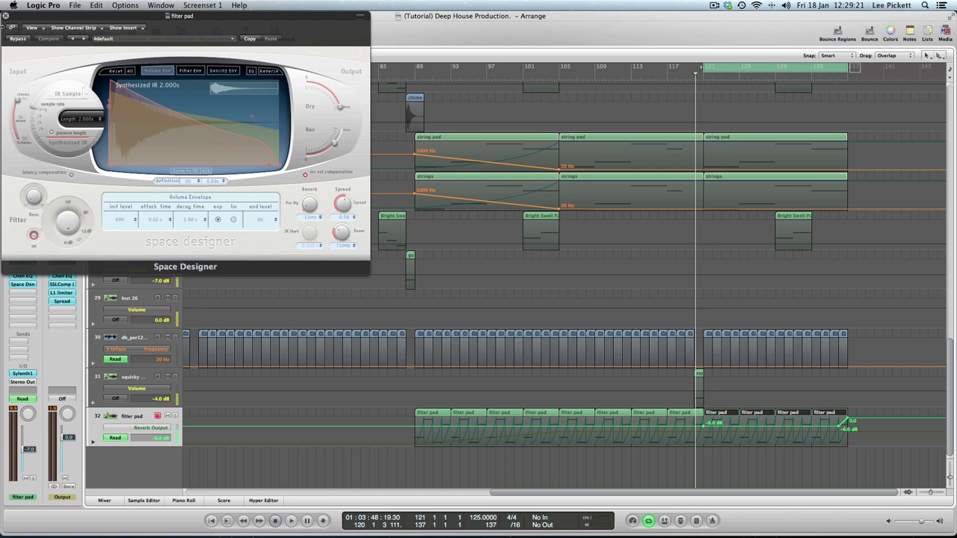
left_click(7, 16)
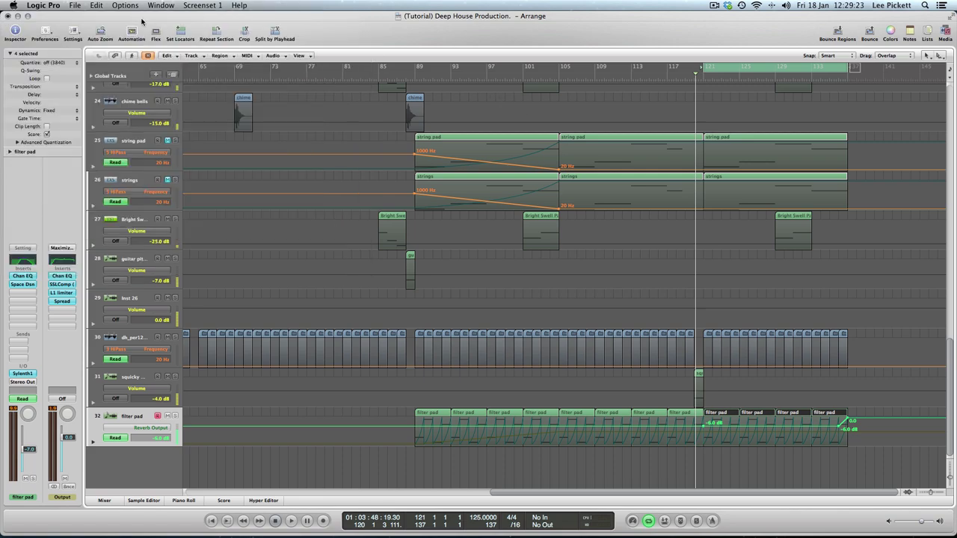
left_click(131, 33)
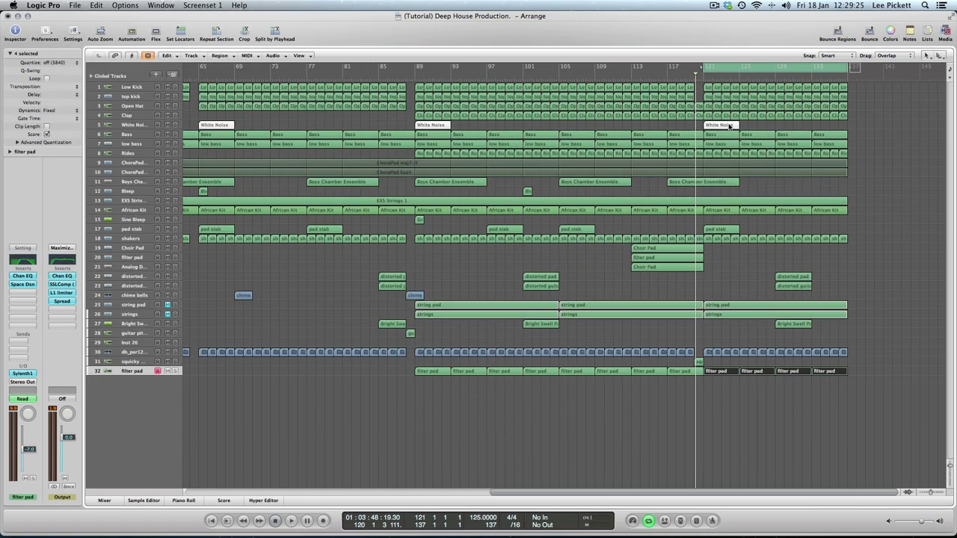
Step: Copy the White Noise region from bar 121 to bar 137 and extend the cycle range to bar 141
left_click(871, 133)
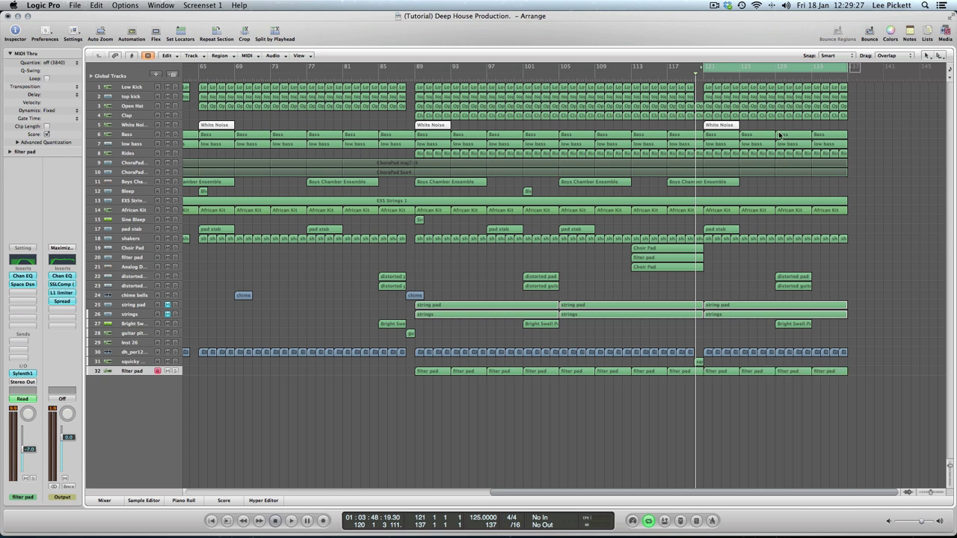
left_click_drag(714, 129, 858, 129)
left_click_drag(852, 72, 884, 73)
left_click(884, 208)
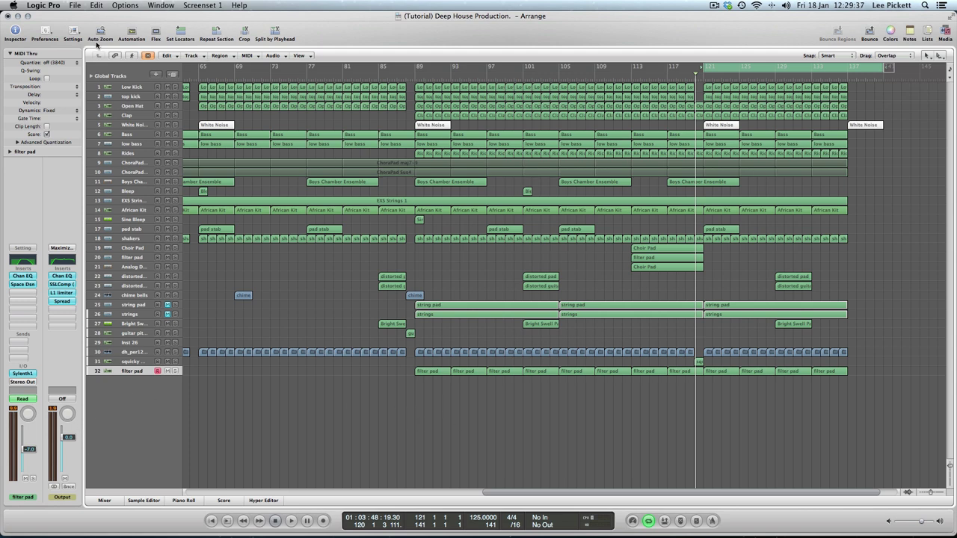
Step: Play the arrangement from around bar 121 to hear the kick filter sweep and reverb rise
left_click(100, 30)
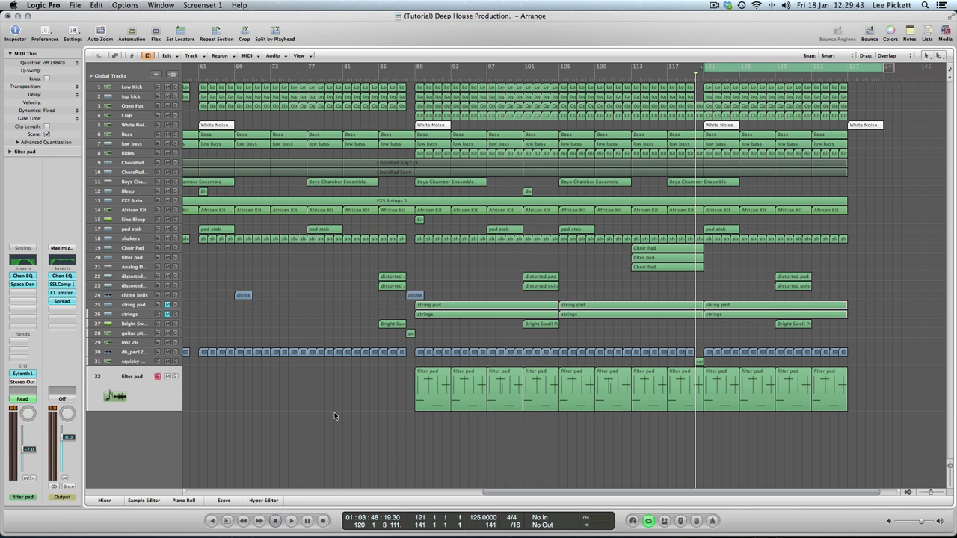
left_click(101, 33)
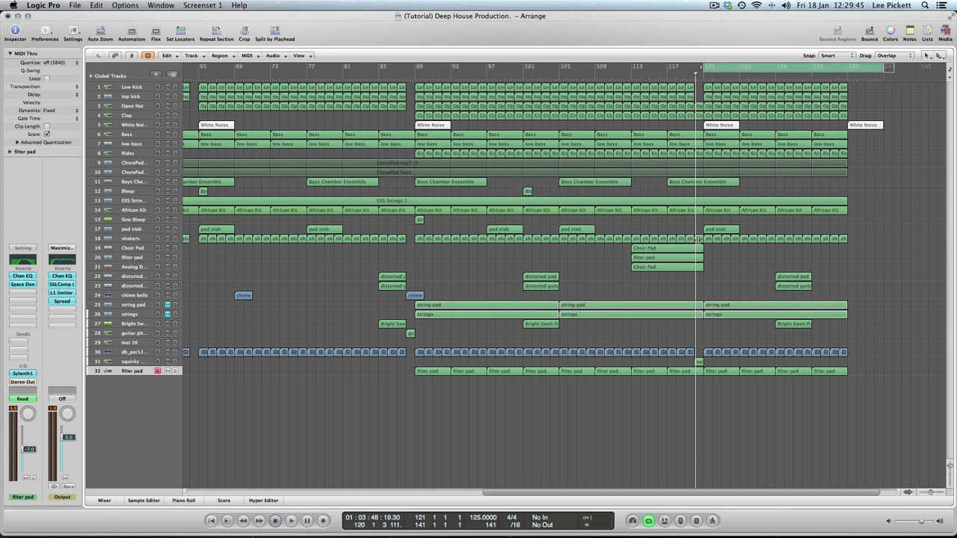
key("space")
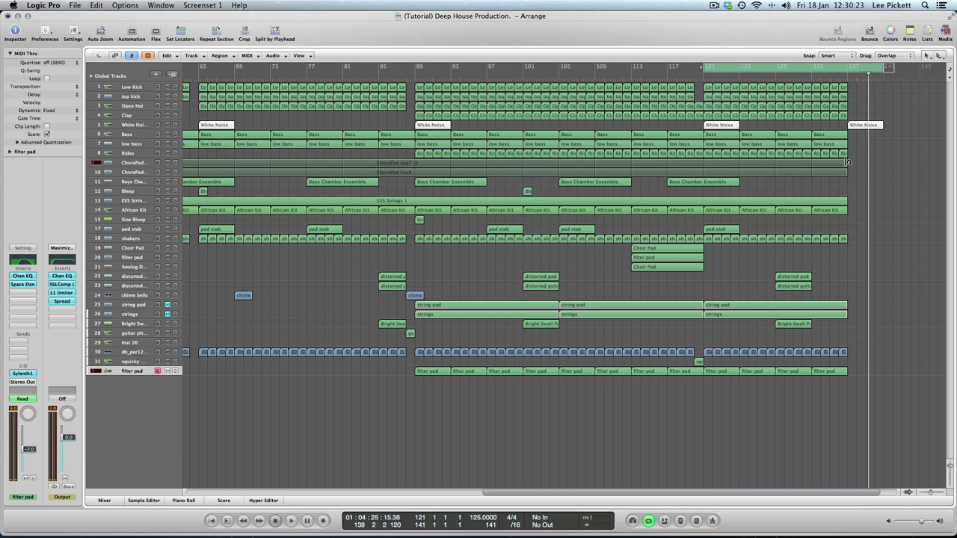
Step: Extend both ChoraPad regions to bar 141, set the cycle range to bars 133 to 141 and play it
left_click_drag(846, 161, 884, 176)
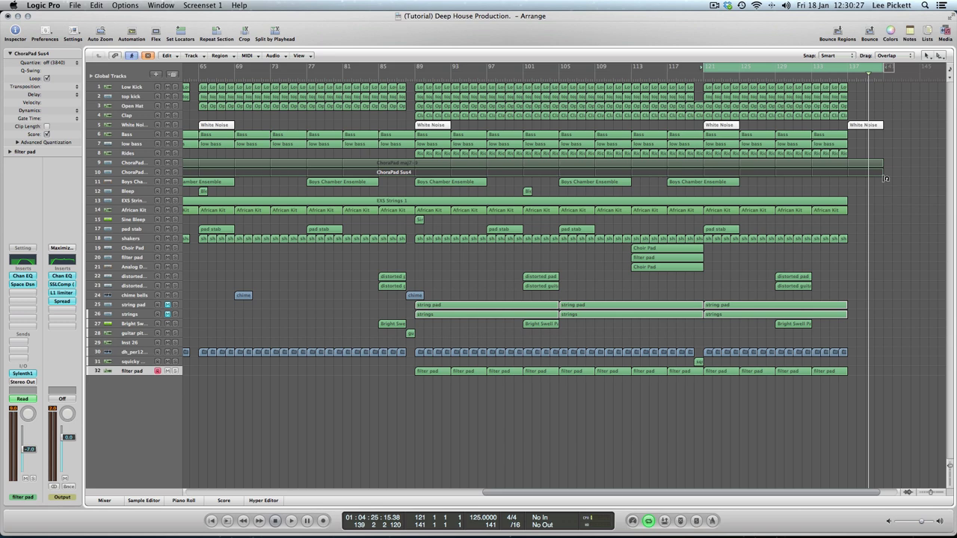
left_click_drag(704, 67, 813, 76)
key("space")
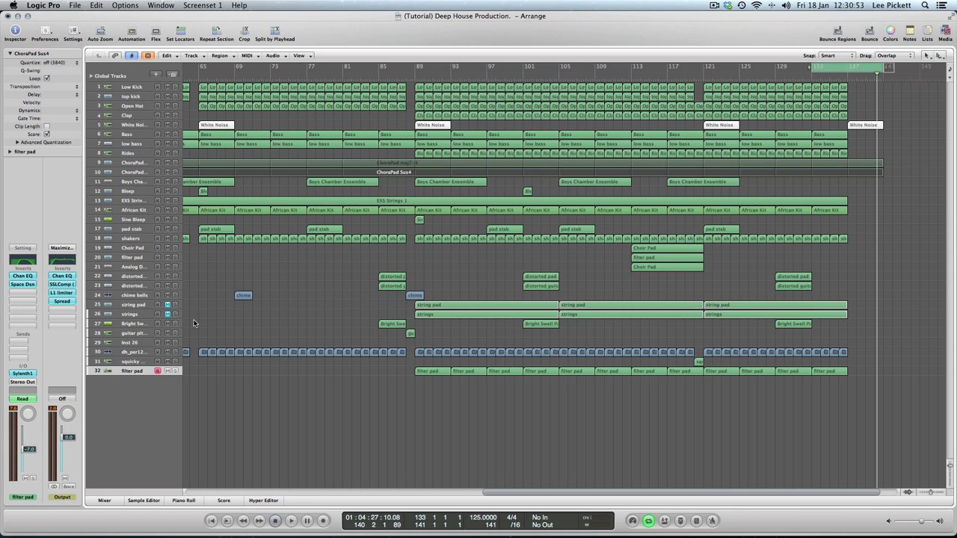
Step: Add a new software instrument track below the filter pad track and clear the region selection
left_click(156, 75)
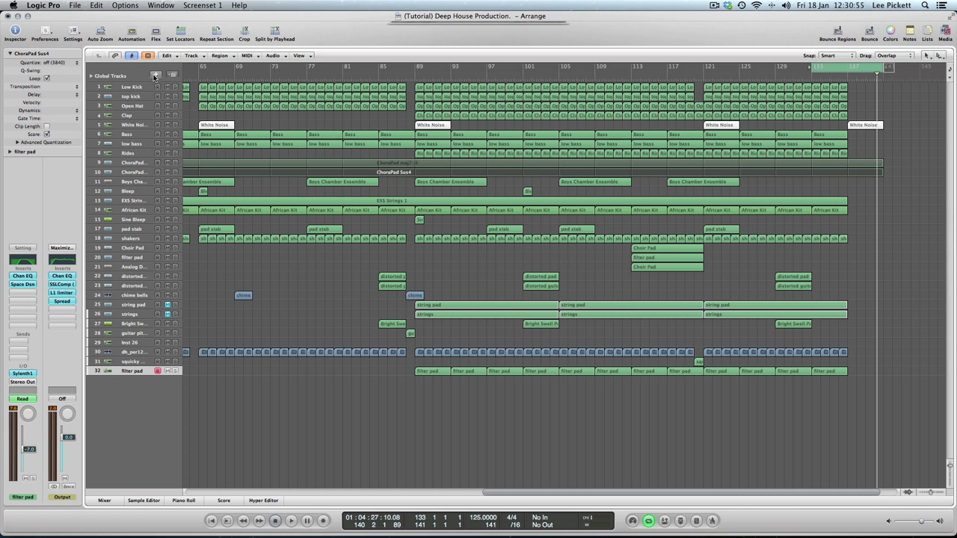
left_click(546, 106)
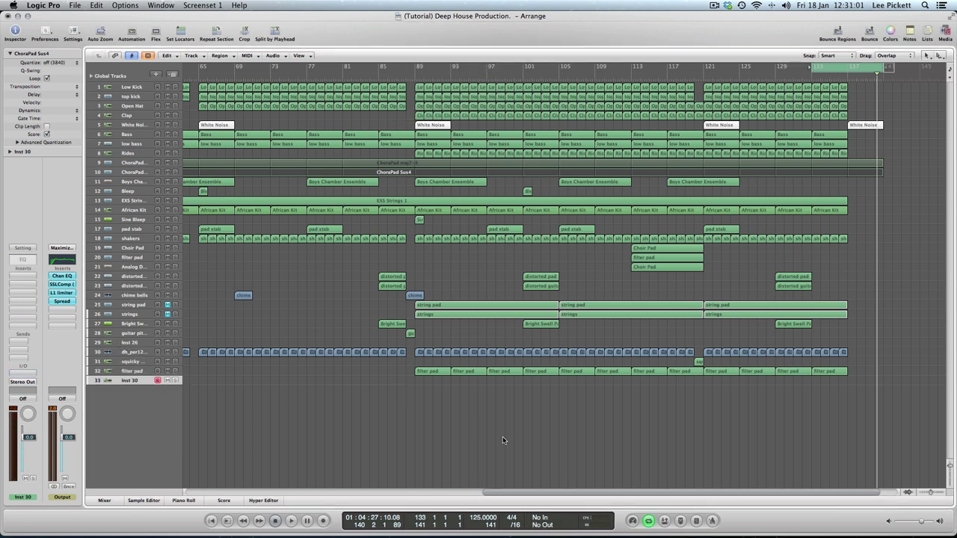
left_click_drag(519, 490, 198, 467)
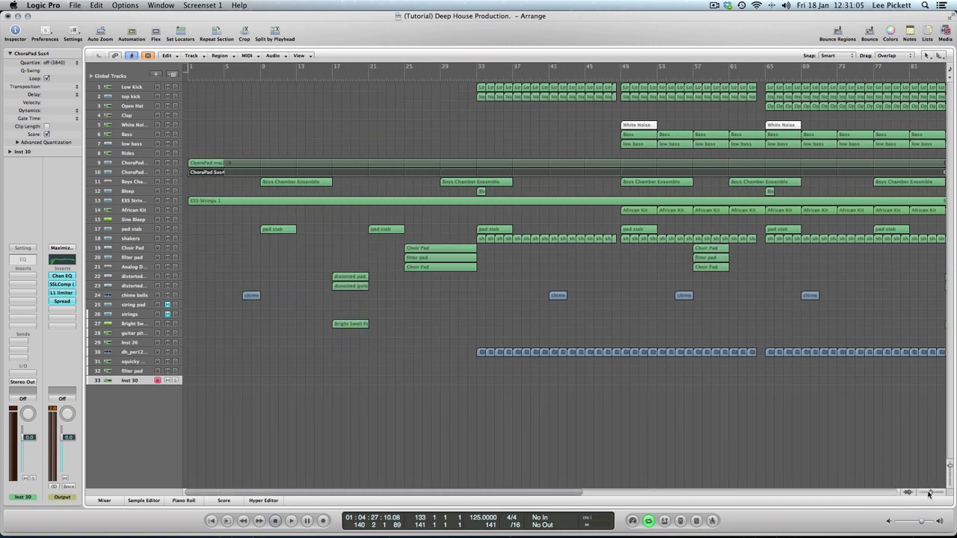
left_click_drag(931, 495, 930, 496)
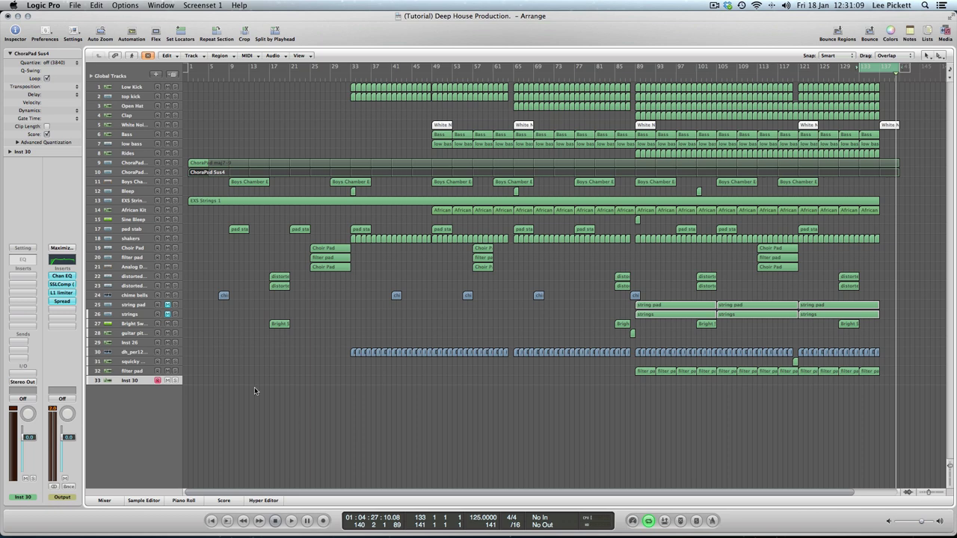
left_click(363, 437)
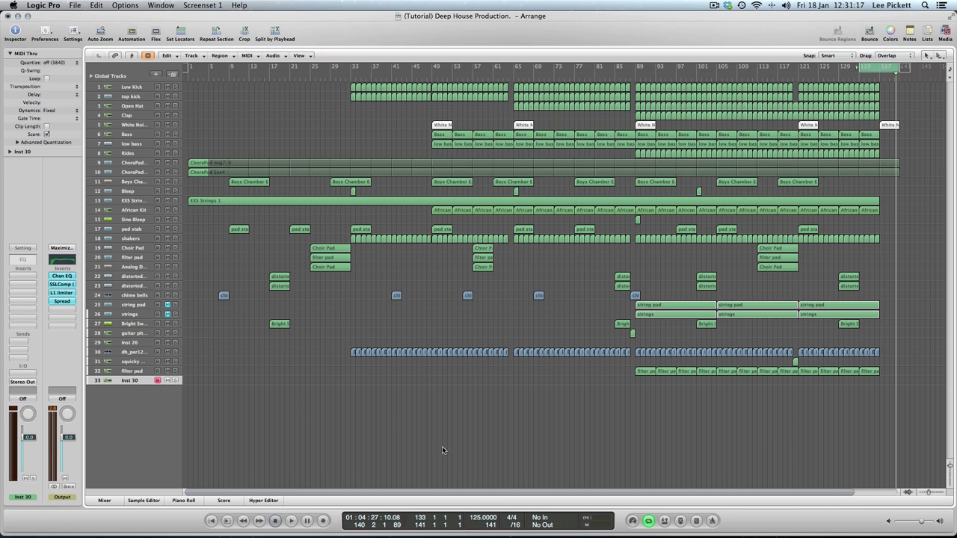
Step: Load the Spectrasonics Omnisphere instrument in stereo on the new track
left_click(22, 366)
mouse_move(41, 526)
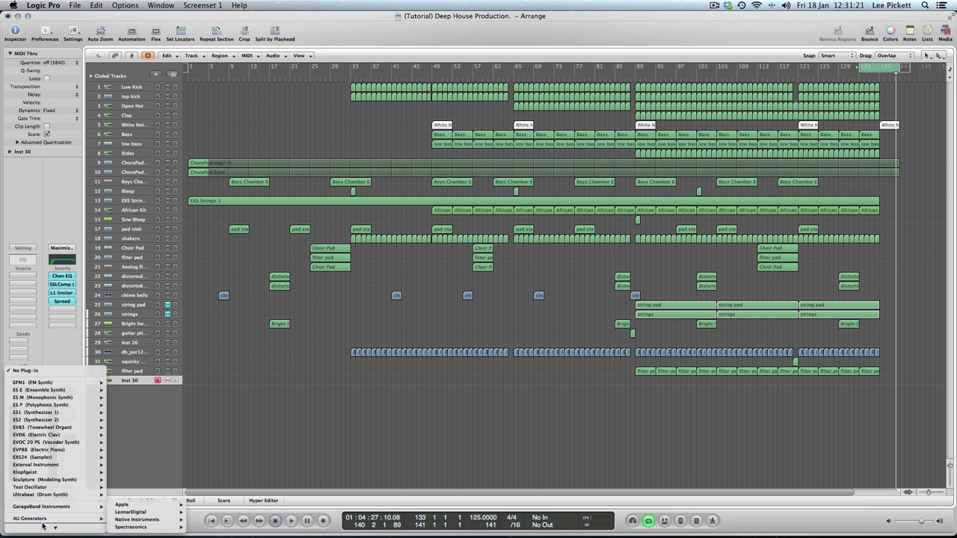
scroll(45, 525, "down", 1)
mouse_move(90, 526)
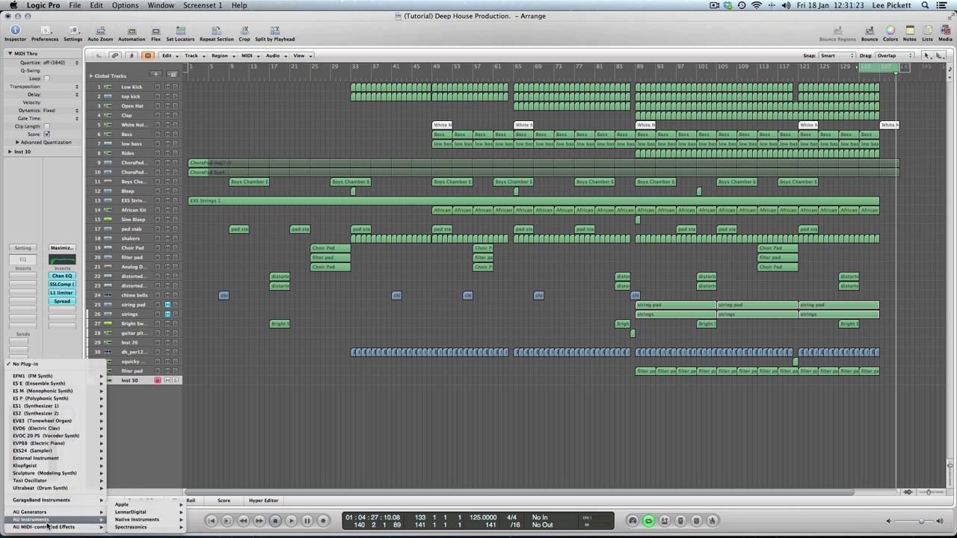
mouse_move(150, 527)
mouse_move(217, 520)
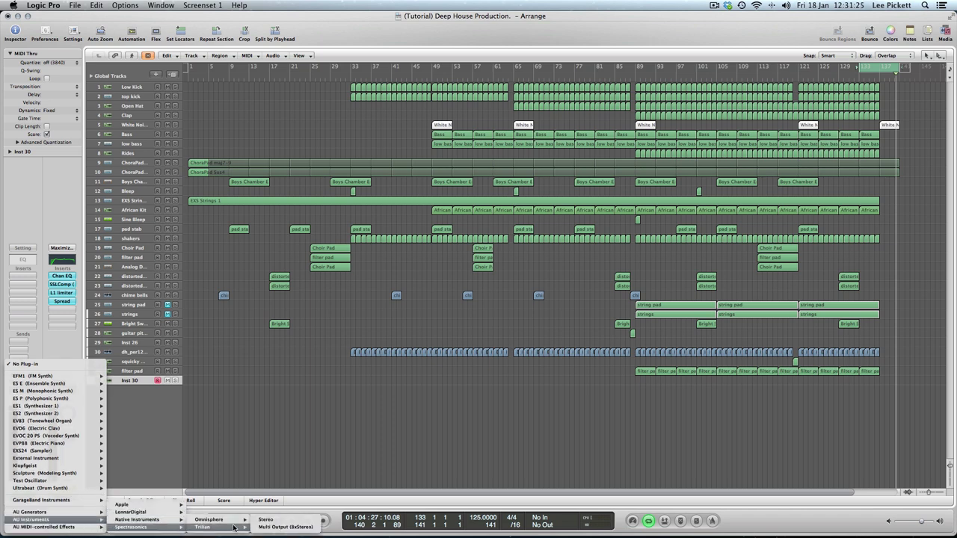
left_click(284, 520)
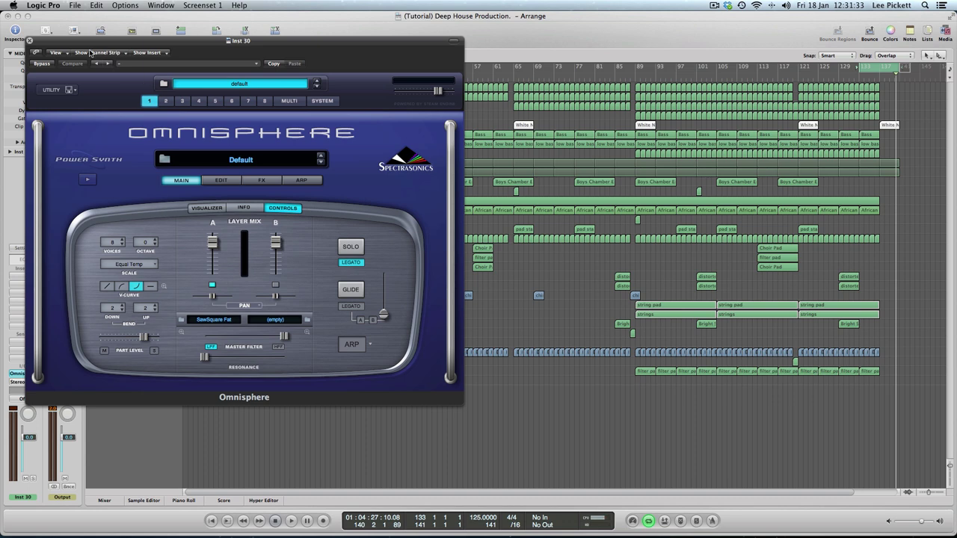
left_click_drag(79, 40, 53, 9)
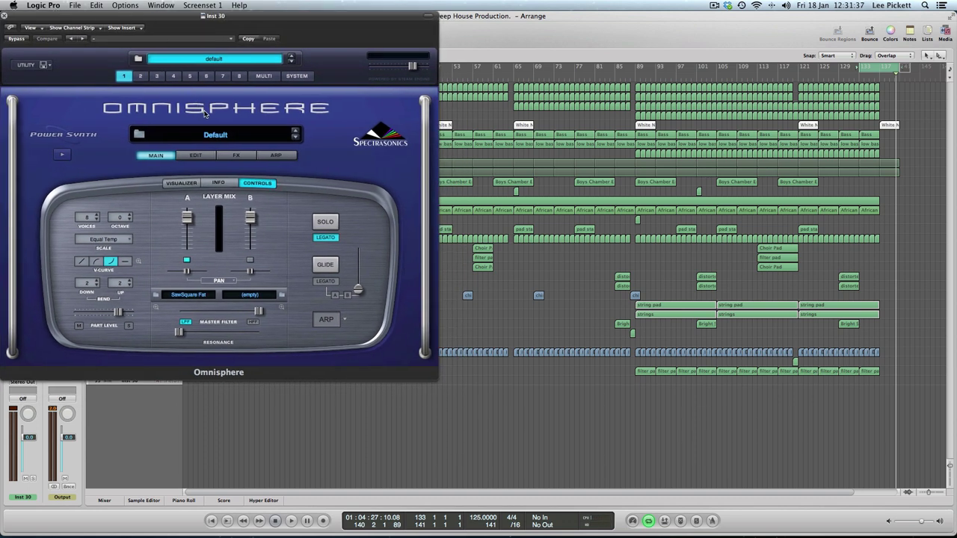
Step: Load the Omnisphere patch Across the Sky from the Textures category and Ambient genre, and close the instrument window
left_click(214, 136)
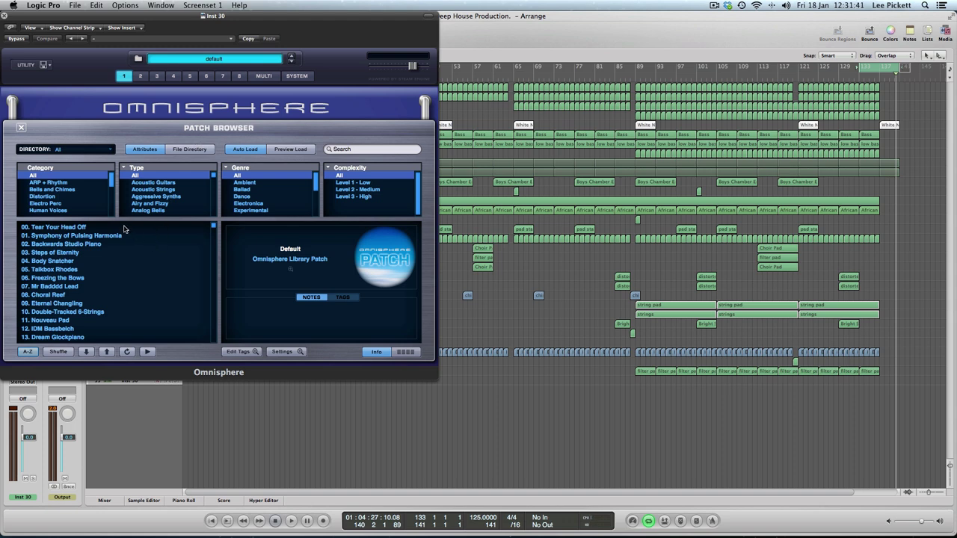
left_click_drag(113, 183, 112, 194)
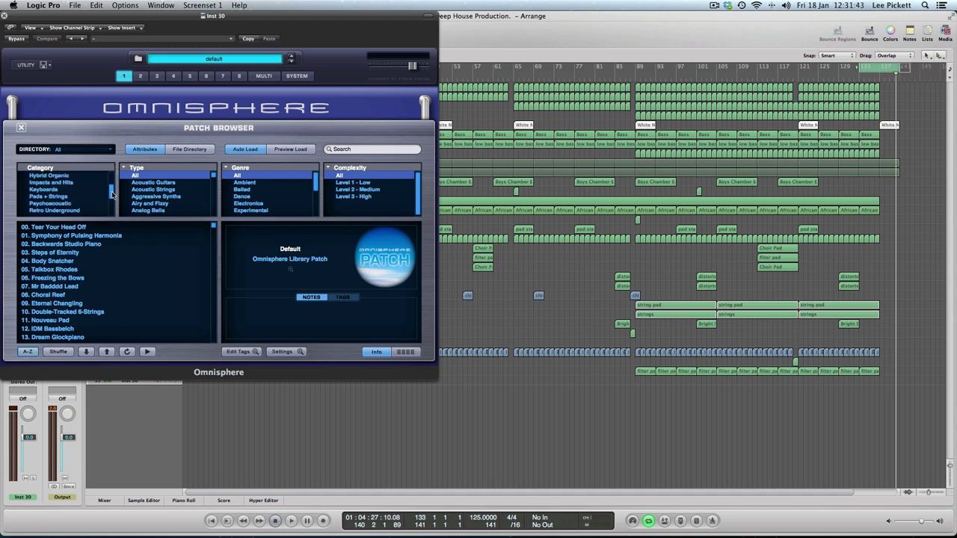
left_click(39, 198)
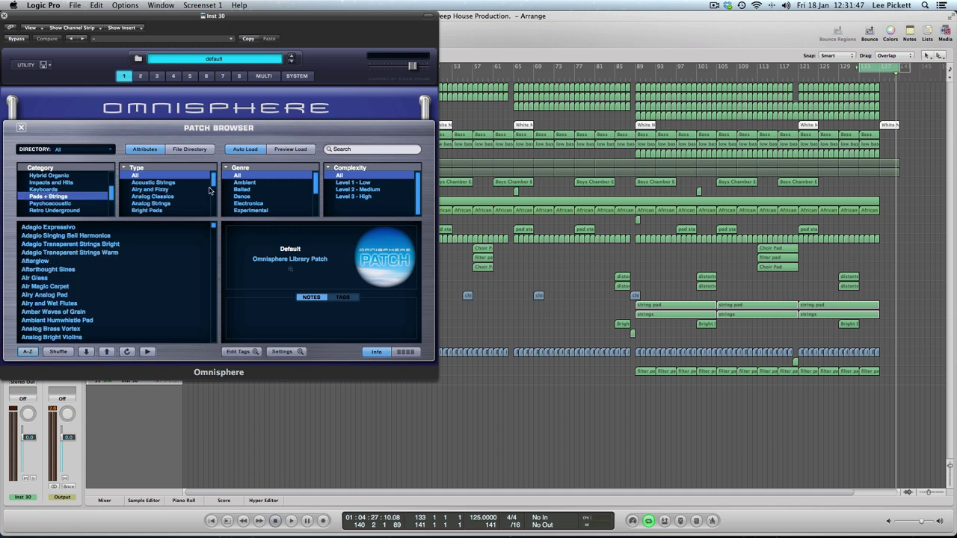
left_click_drag(214, 185, 207, 223)
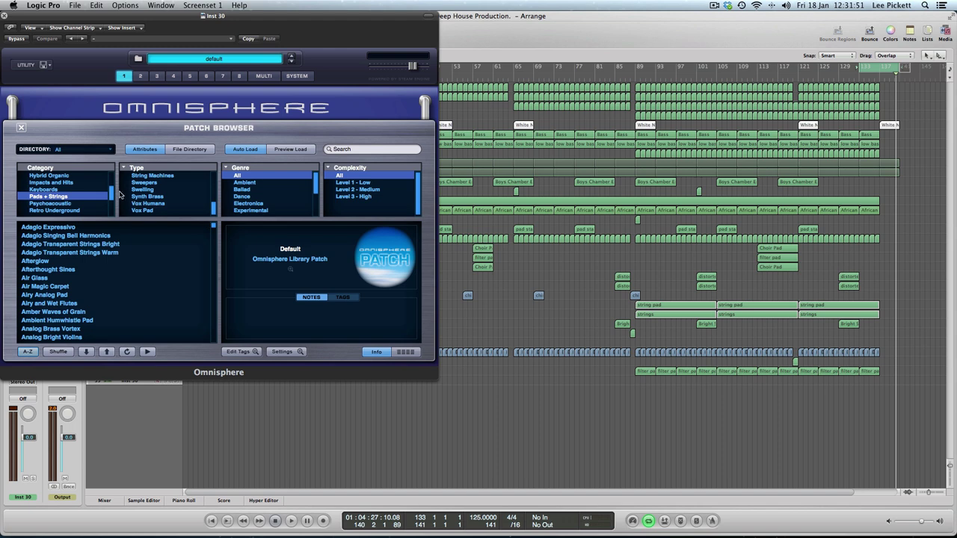
left_click_drag(112, 193, 112, 225)
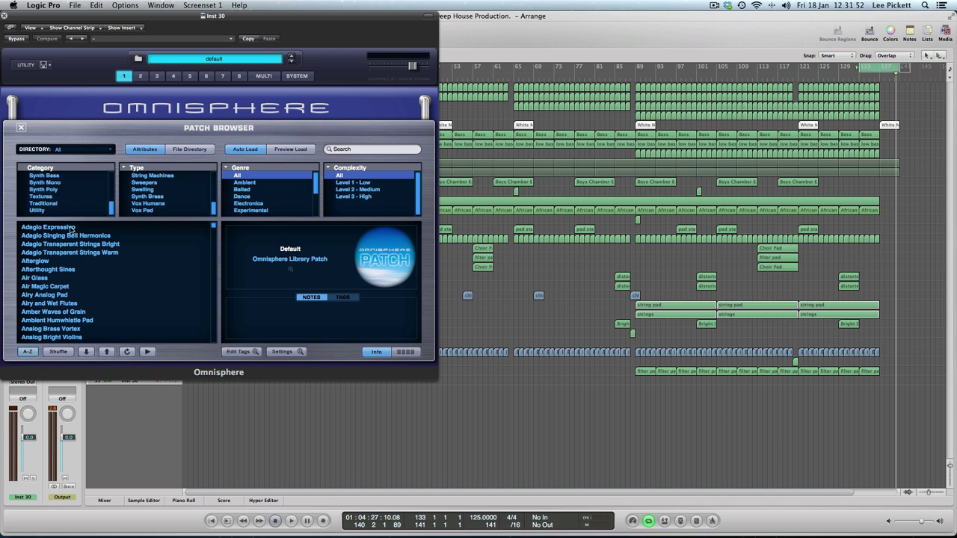
left_click(42, 196)
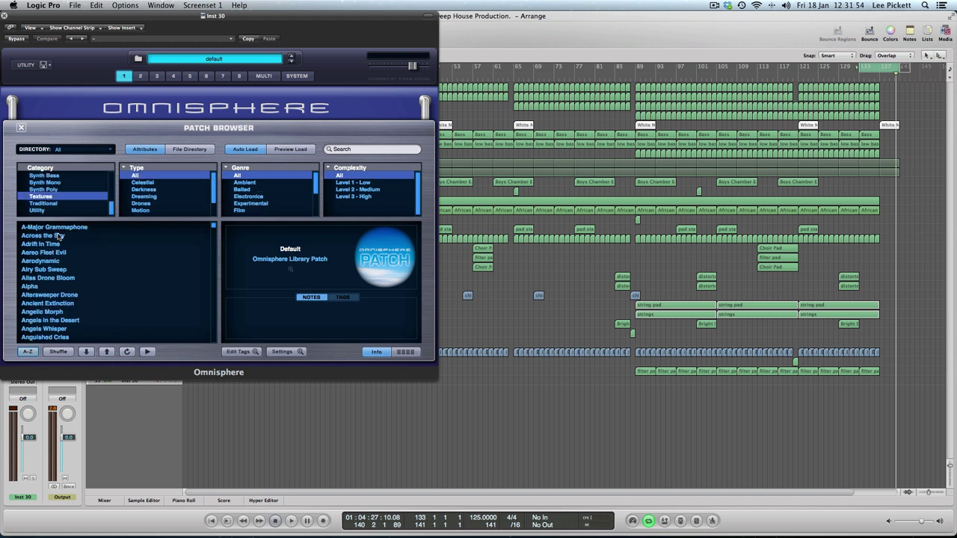
left_click(247, 182)
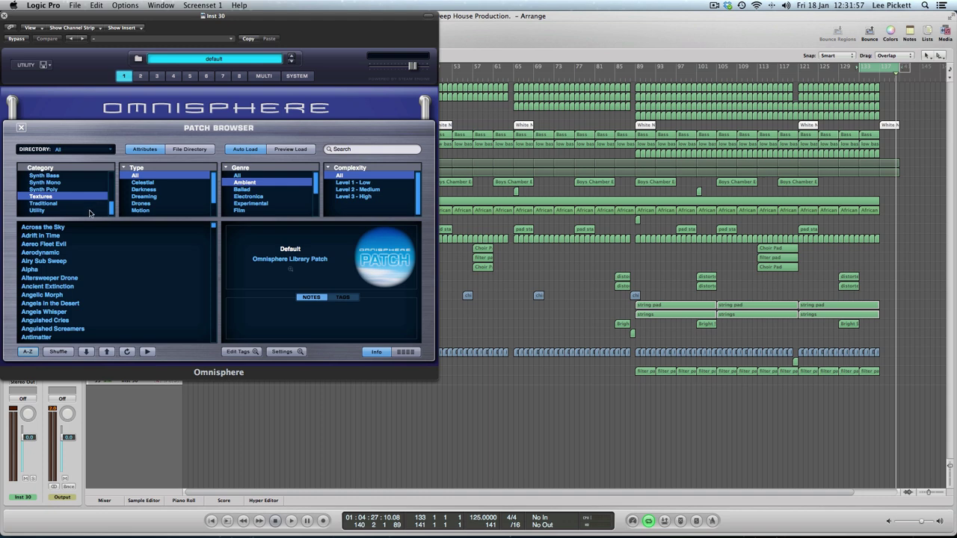
left_click(41, 228)
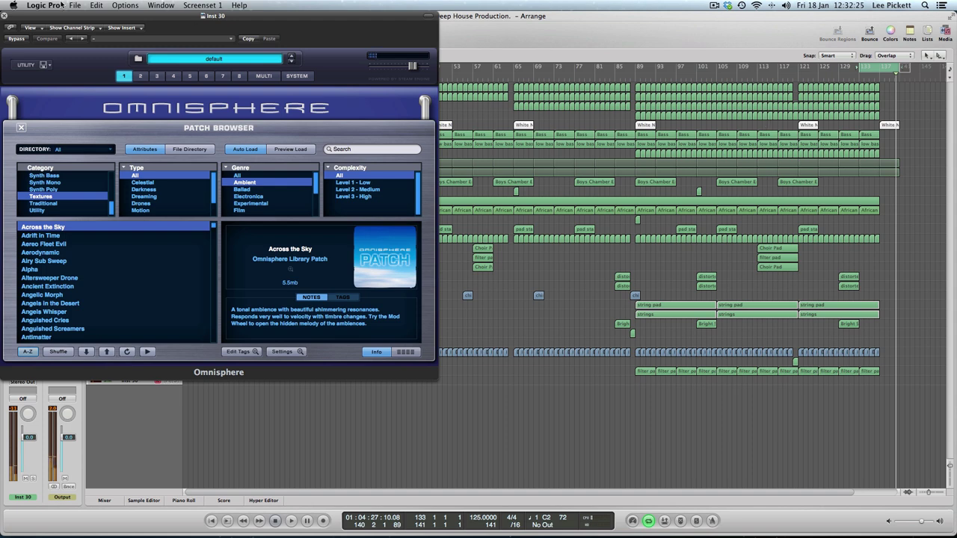
left_click(5, 16)
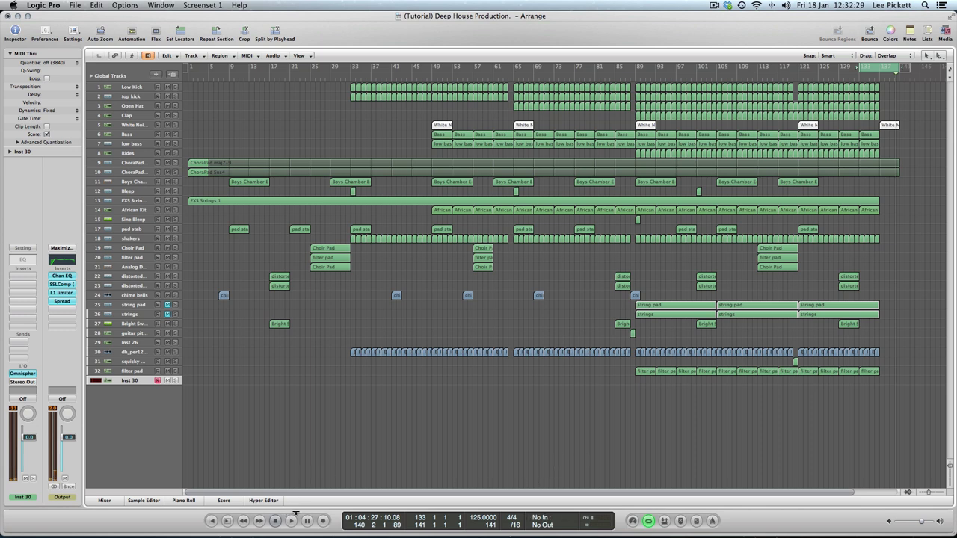
Step: Record a sustained C2 note on the Omnisphere track from bar 133 to about bar 137
left_click(324, 522)
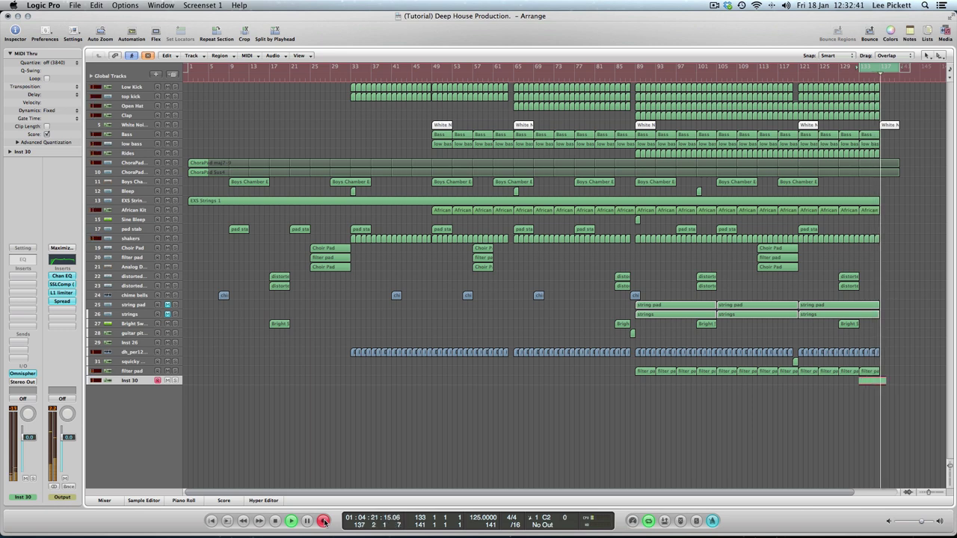
left_click(323, 521)
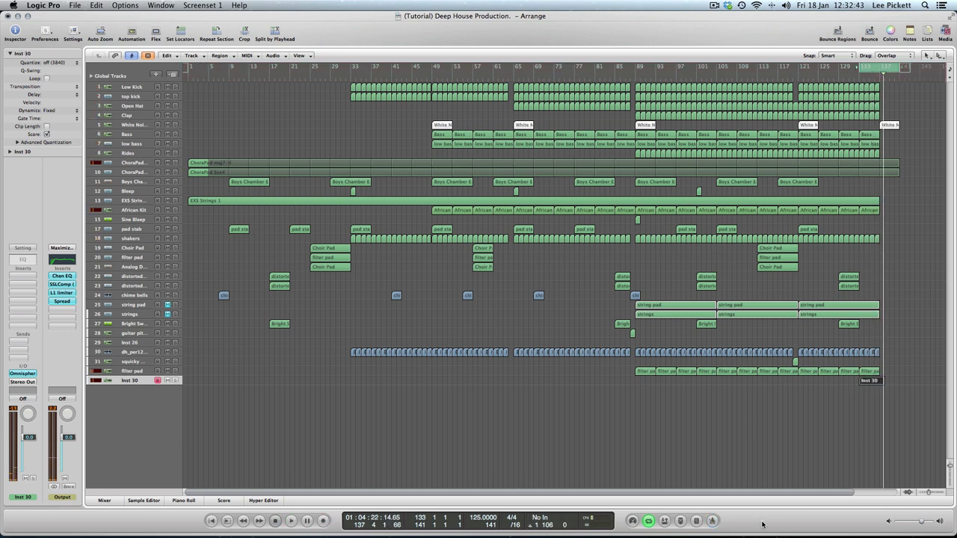
Step: Trim the recorded Inst 30 region to end at bar 137 and place a copy of it directly behind
double_click(870, 382)
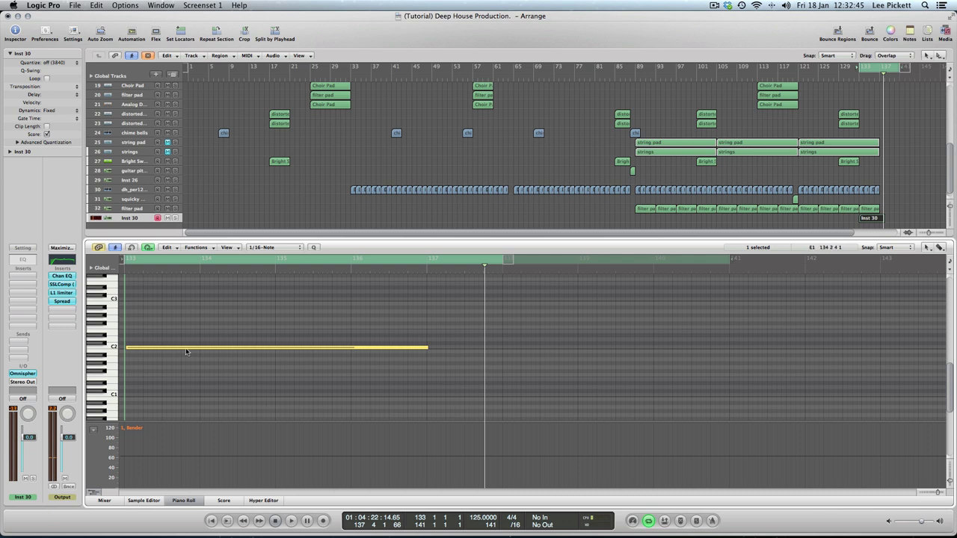
left_click(298, 338)
left_click(93, 493)
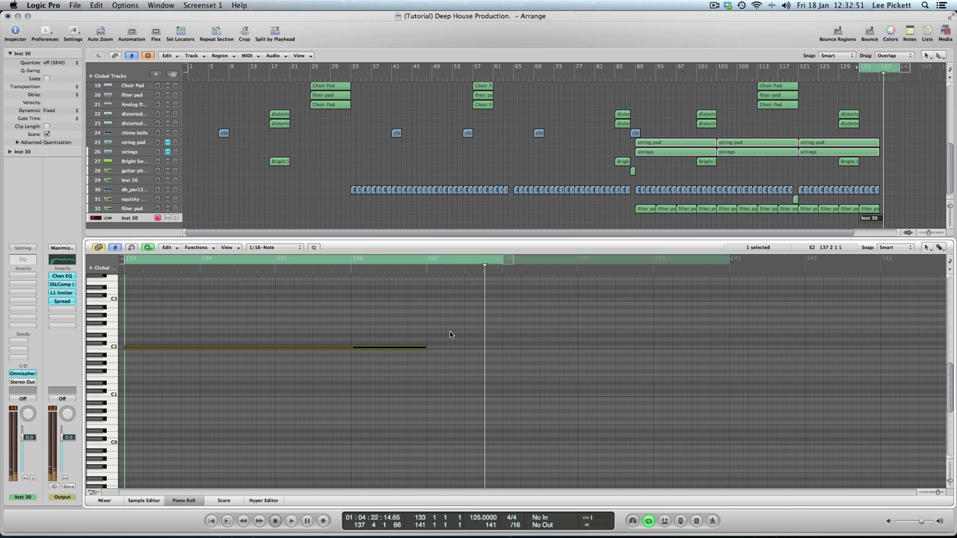
left_click_drag(508, 262, 430, 281)
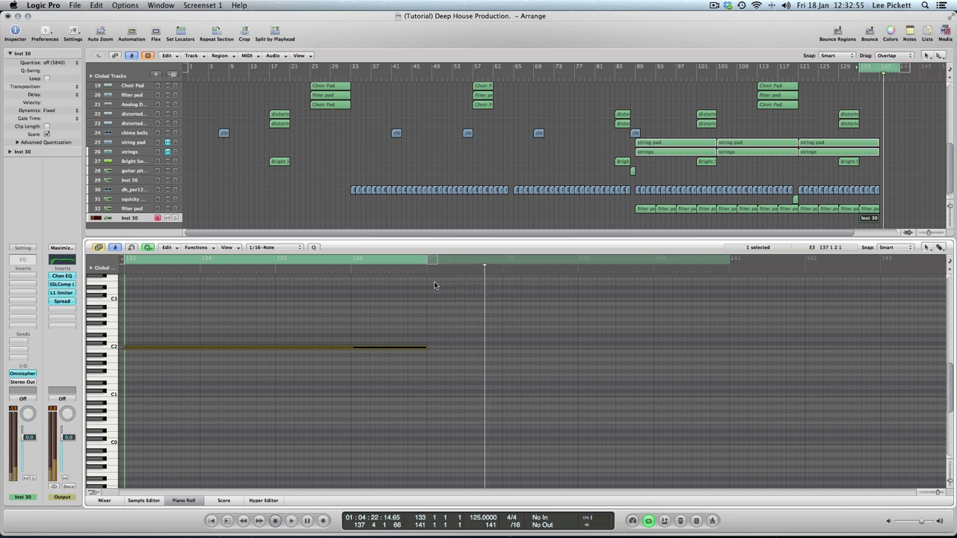
left_click(185, 500)
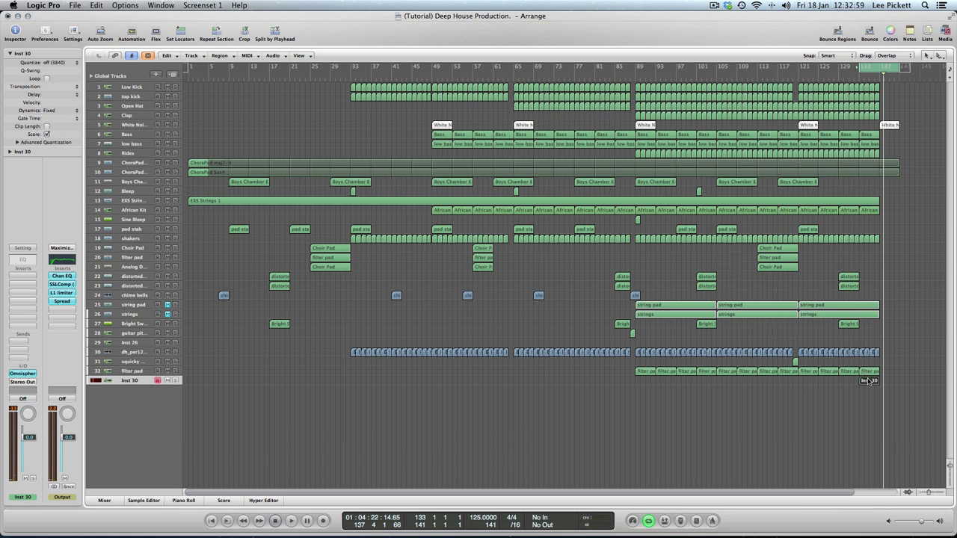
left_click_drag(896, 386, 890, 383)
Step: Automate the Inst 30 track's volume to stay at -∞ dB until bar 133 and curve up to -7.0 dB at bar 141
left_click(131, 30)
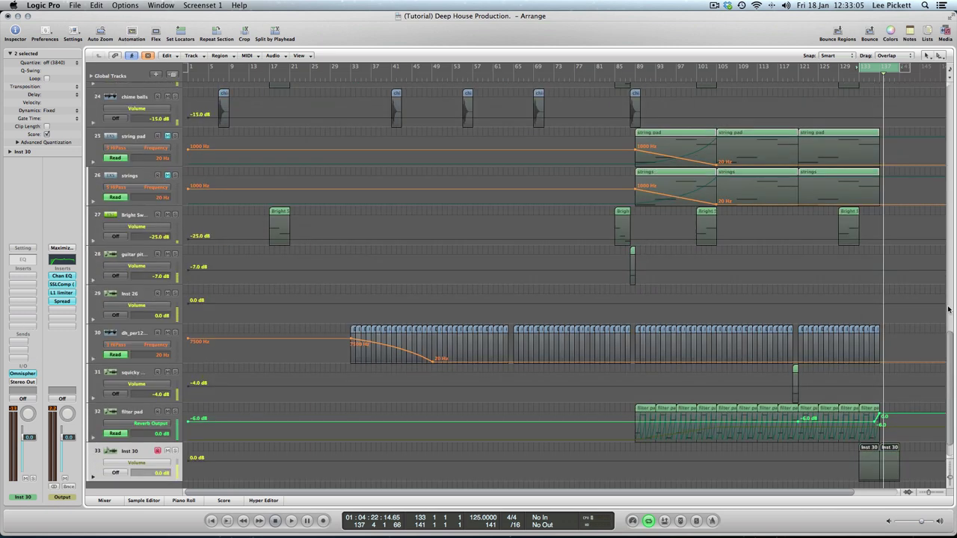
scroll(953, 350, "down", 2)
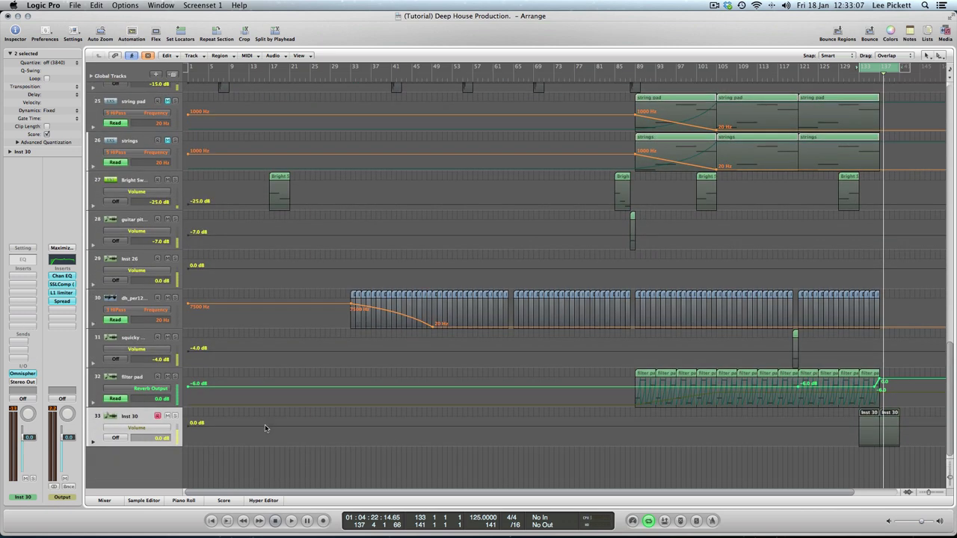
left_click_drag(265, 424, 269, 448)
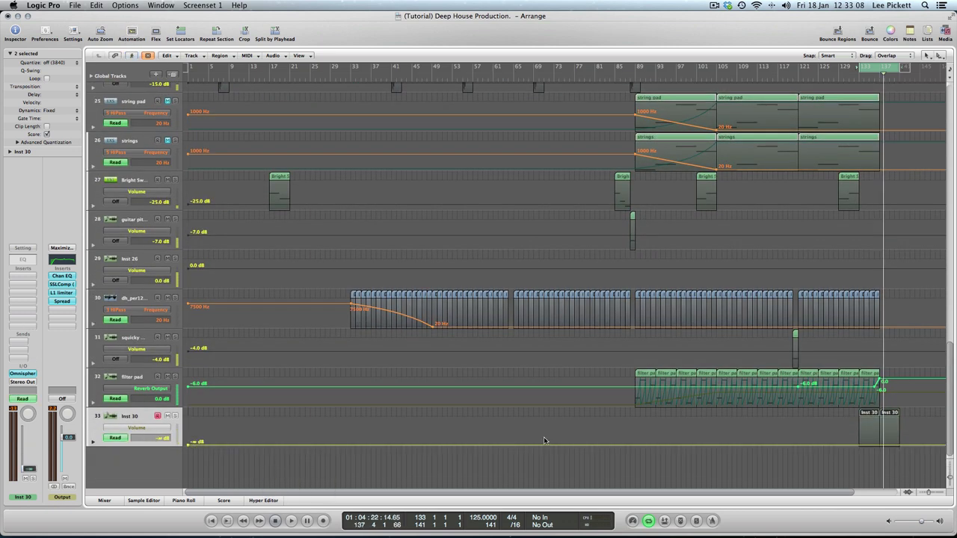
left_click(859, 442)
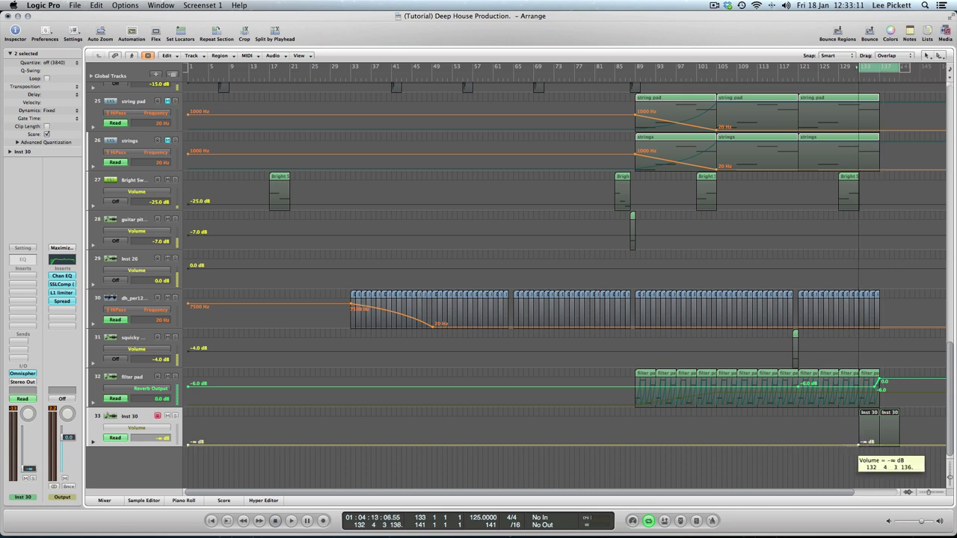
left_click(872, 442)
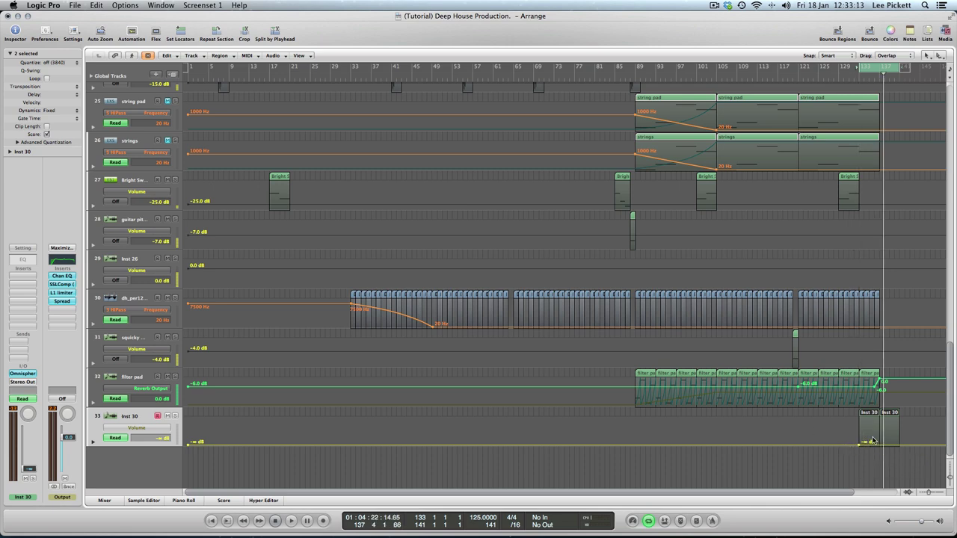
left_click_drag(903, 440, 882, 448)
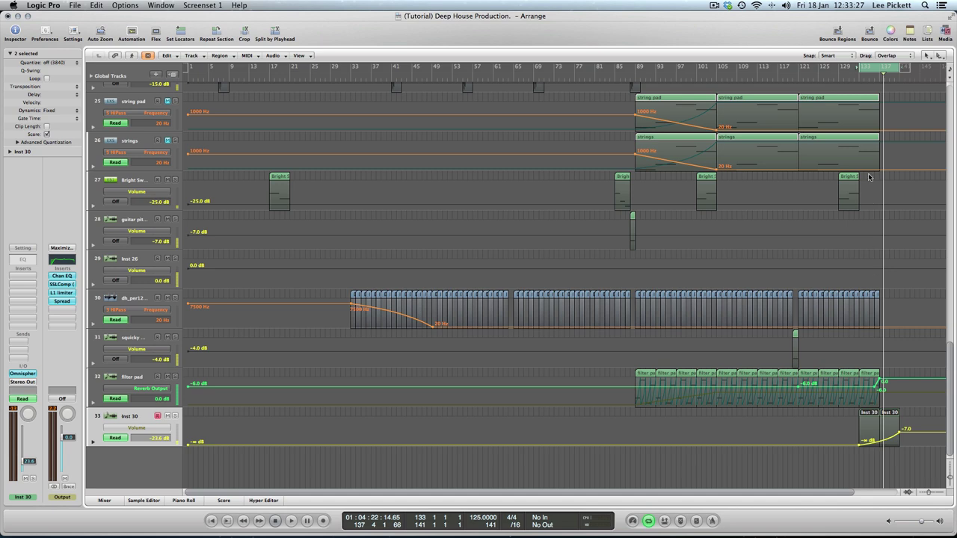
Step: Play back the looped section from bar 133 to check the volume fade-in, and hide the track automation
key("space")
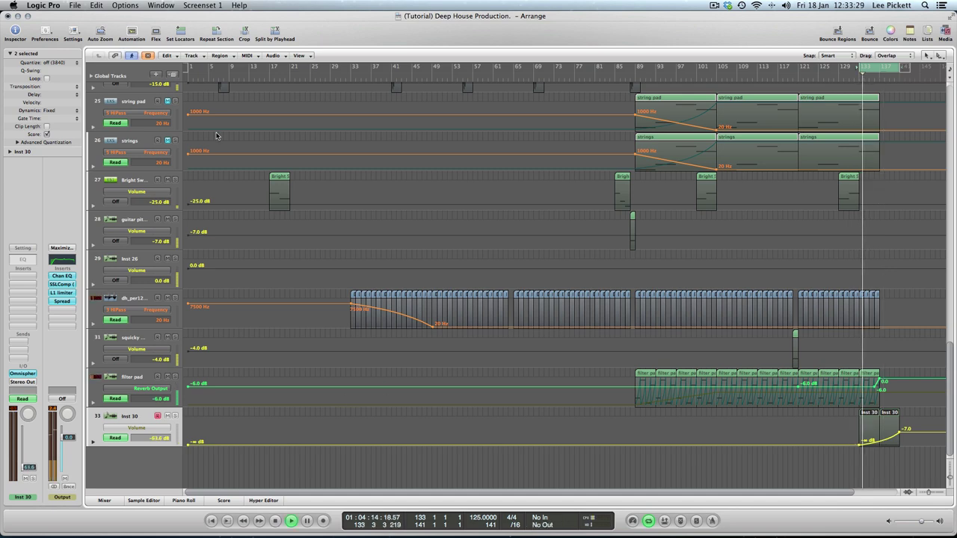
left_click(142, 38)
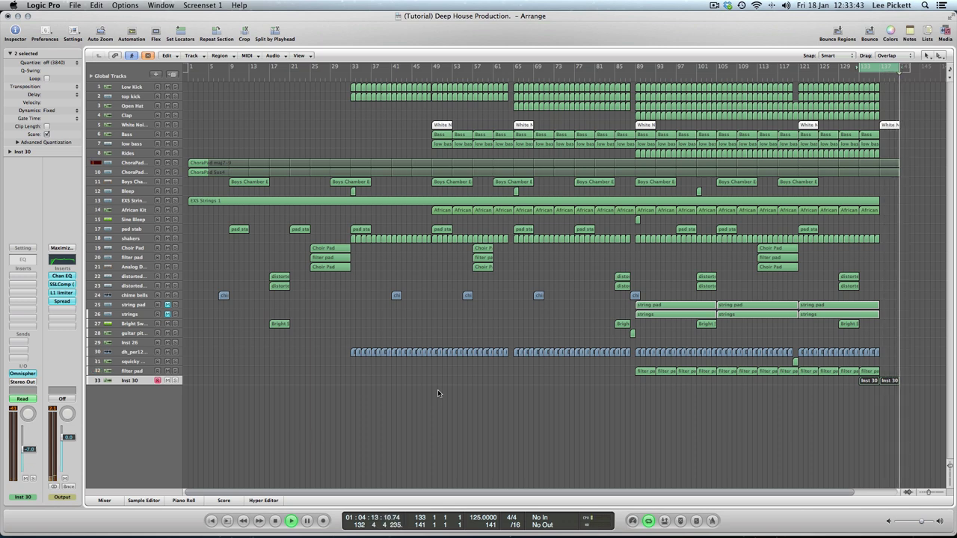
key("space")
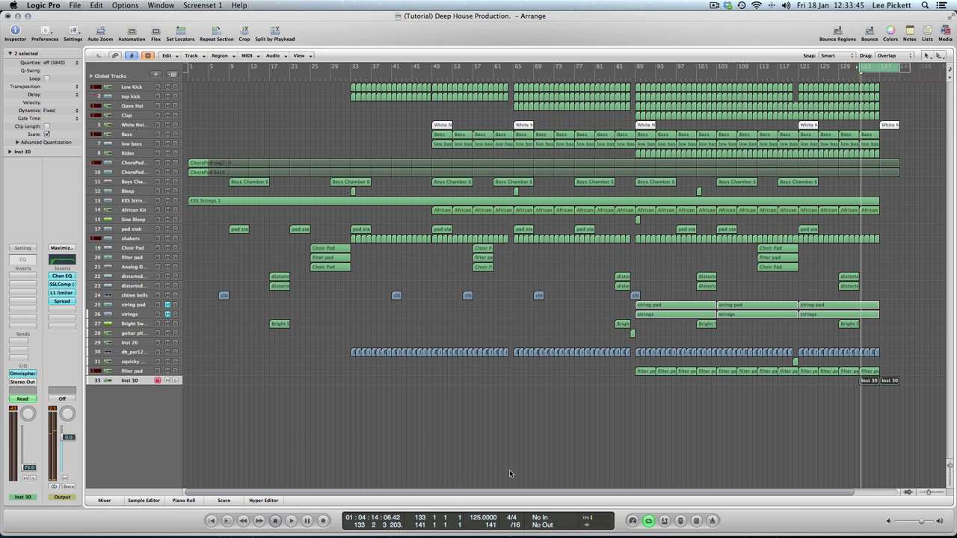
scroll(769, 380, "right", 3)
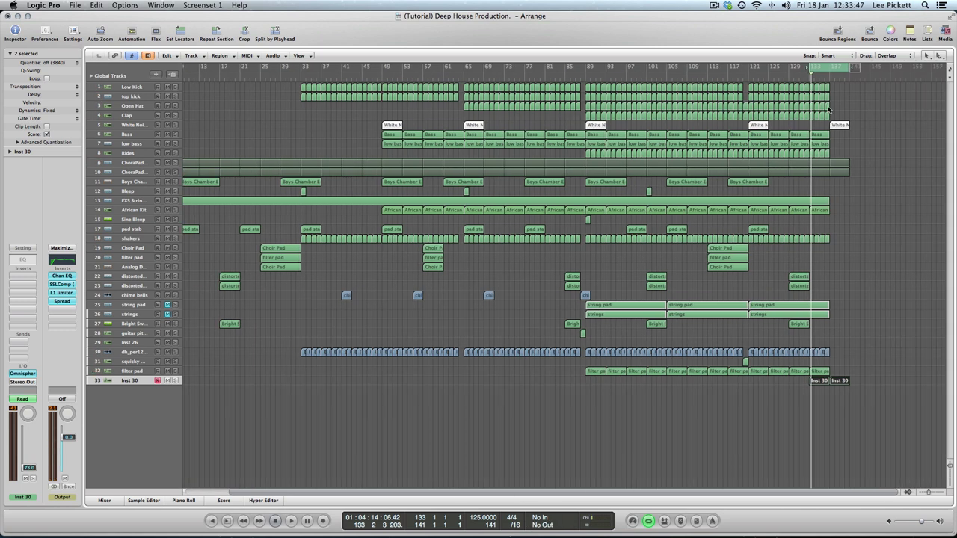
Step: Move the project end out to bar 153 and extend the loops of both ChoraPad regions to it
left_click_drag(851, 162, 903, 166)
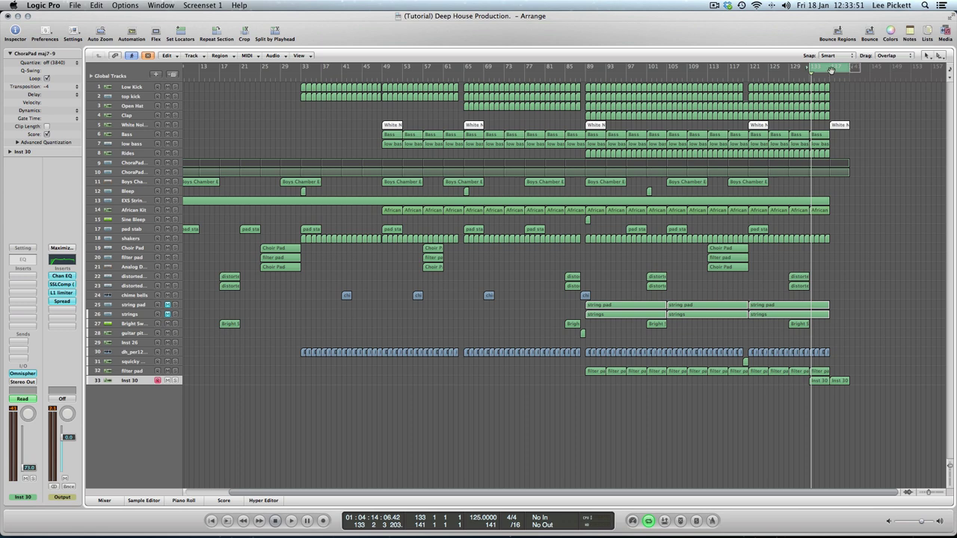
left_click(832, 69)
left_click_drag(857, 68, 914, 80)
left_click_drag(851, 163, 909, 175)
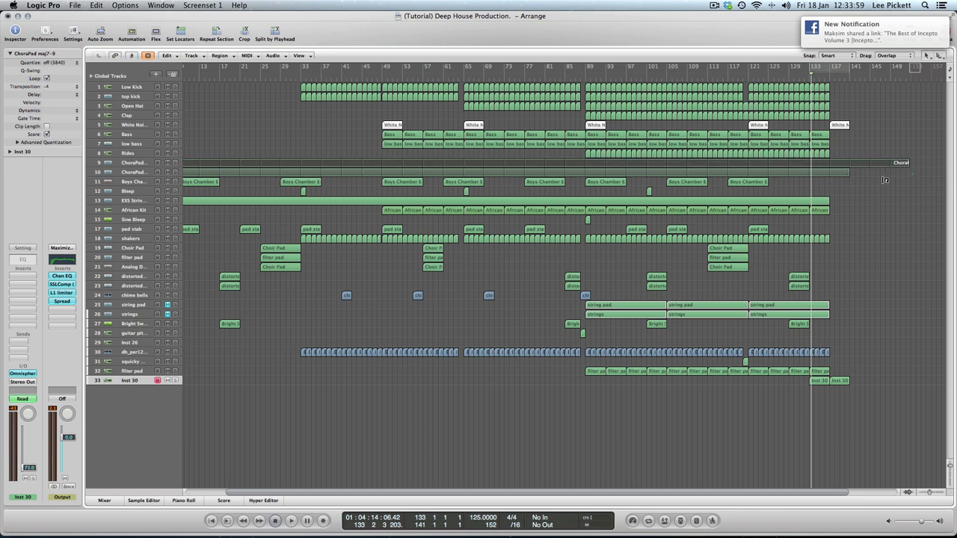
left_click_drag(849, 172, 916, 186)
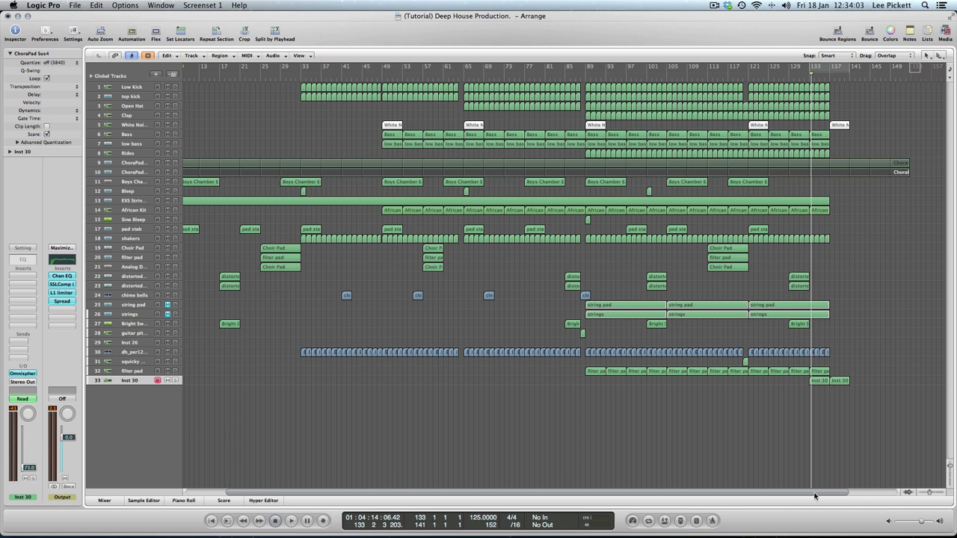
left_click_drag(815, 494, 864, 493)
mouse_move(855, 71)
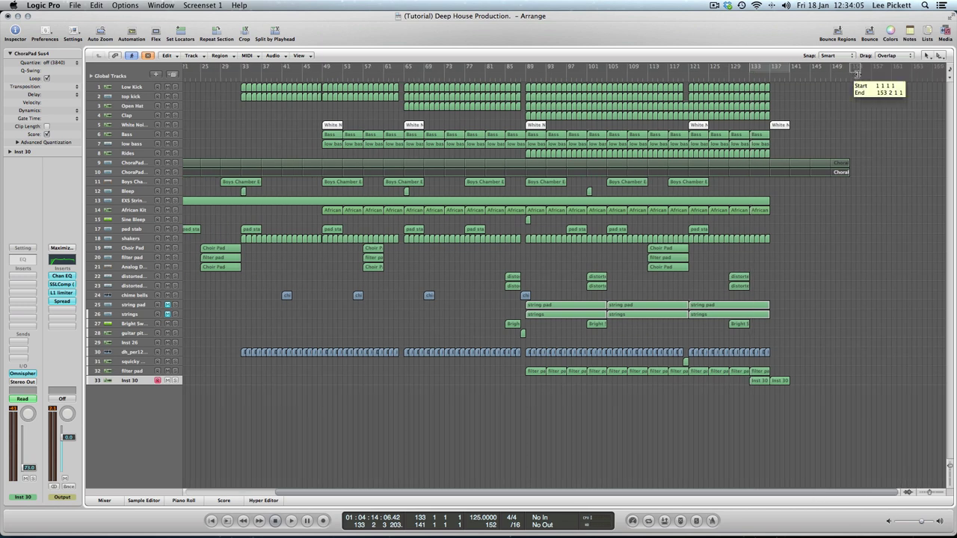
left_click_drag(850, 163, 851, 164)
left_click(850, 172)
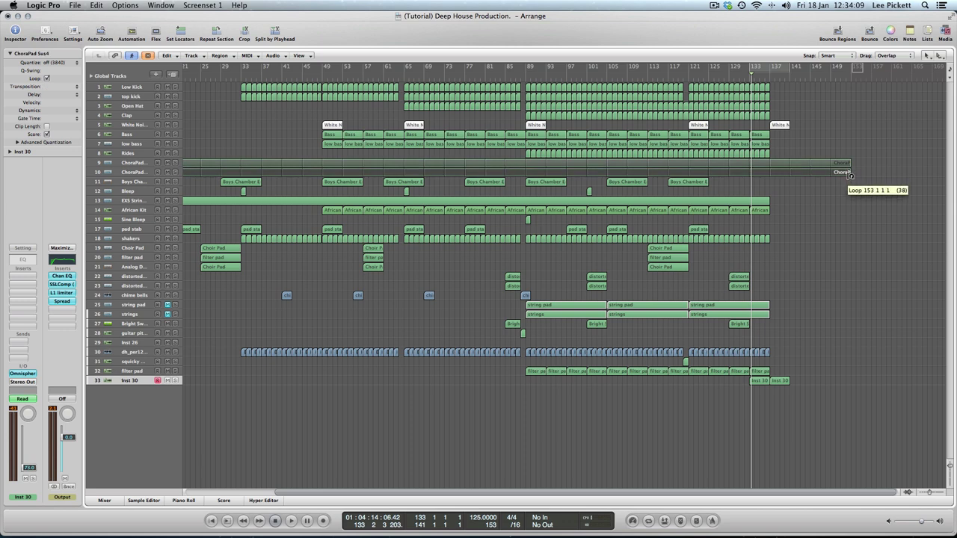
Step: Copy the Inst 30 regions behind the existing ones so the texture runs on to bar 153
left_click_drag(738, 414, 837, 387)
left_click(823, 380)
left_click(575, 408)
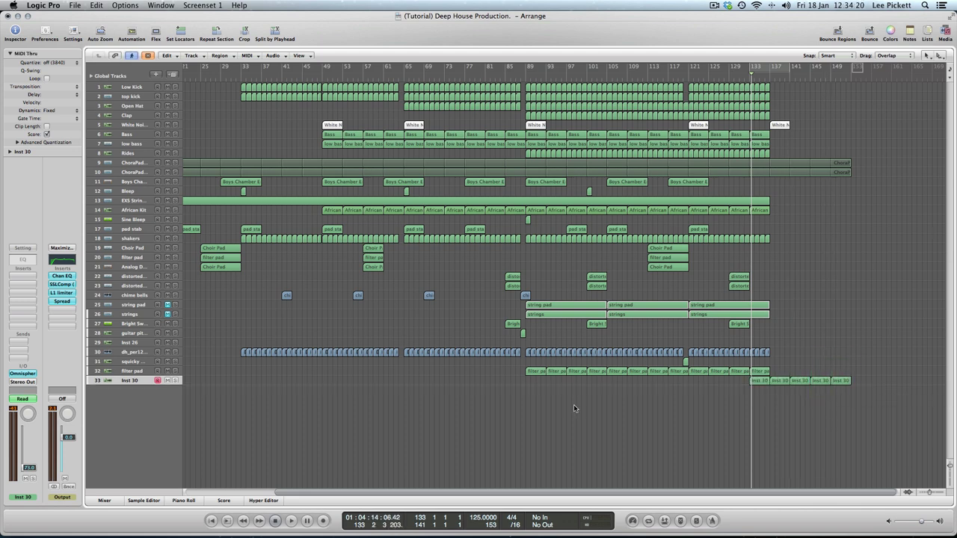
Step: Erase the copied volume automation points on the Inst 30 track so the level holds at -7.0 dB from bar 141
left_click(132, 35)
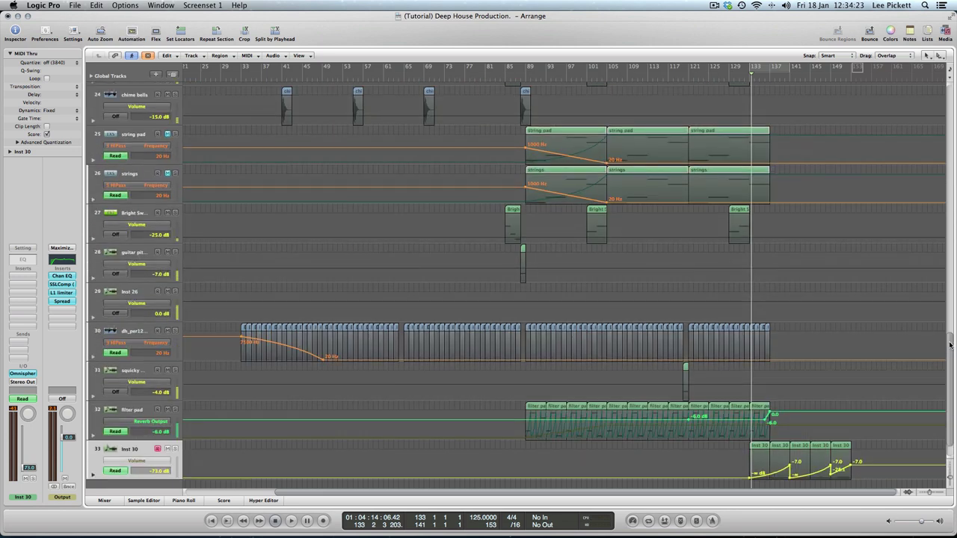
scroll(950, 345, "down", 2)
left_click(940, 56)
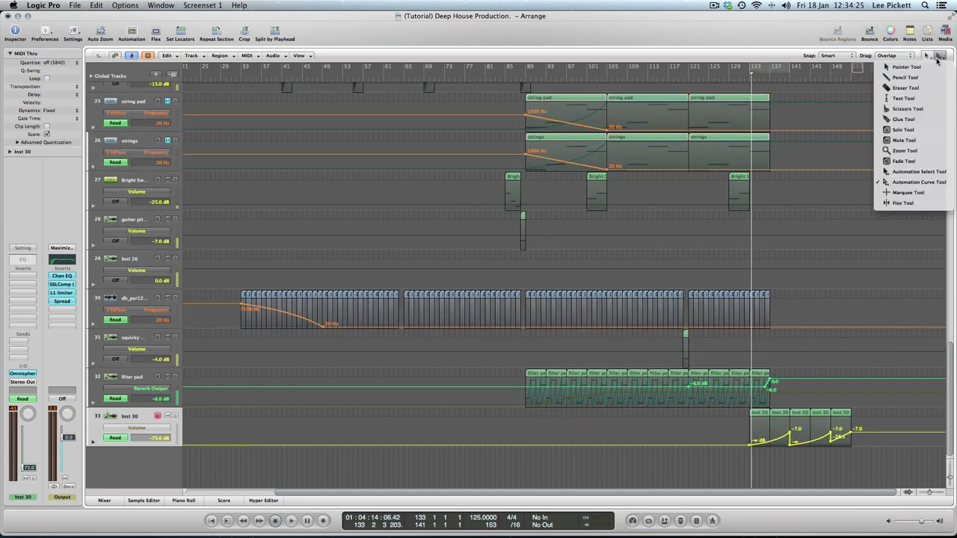
left_click(898, 87)
left_click_drag(876, 442, 795, 448)
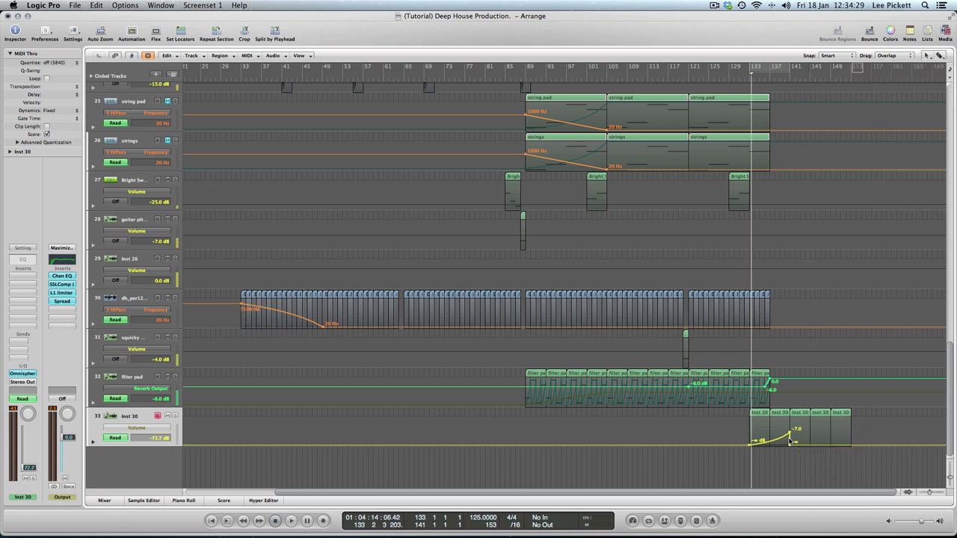
left_click(789, 446)
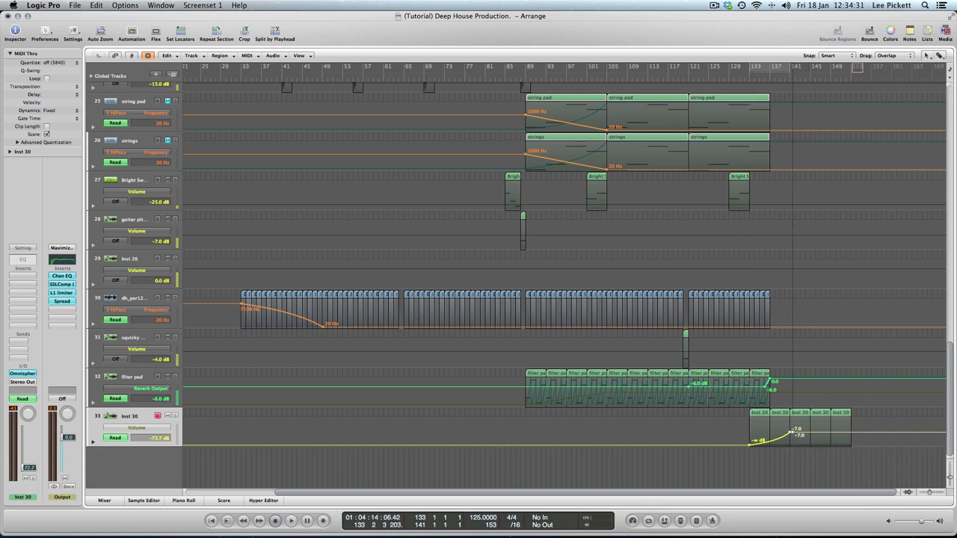
Step: Stretch the Inst 30 volume fade-in so it reaches -7.0 dB at bar 149, and hide the track automation
left_click_drag(805, 433, 830, 432)
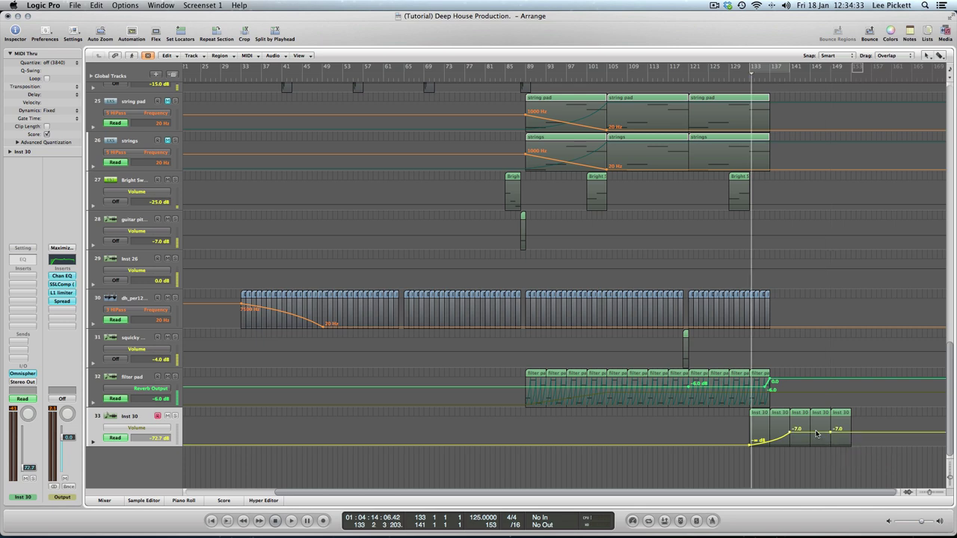
left_click(791, 432)
left_click(132, 34)
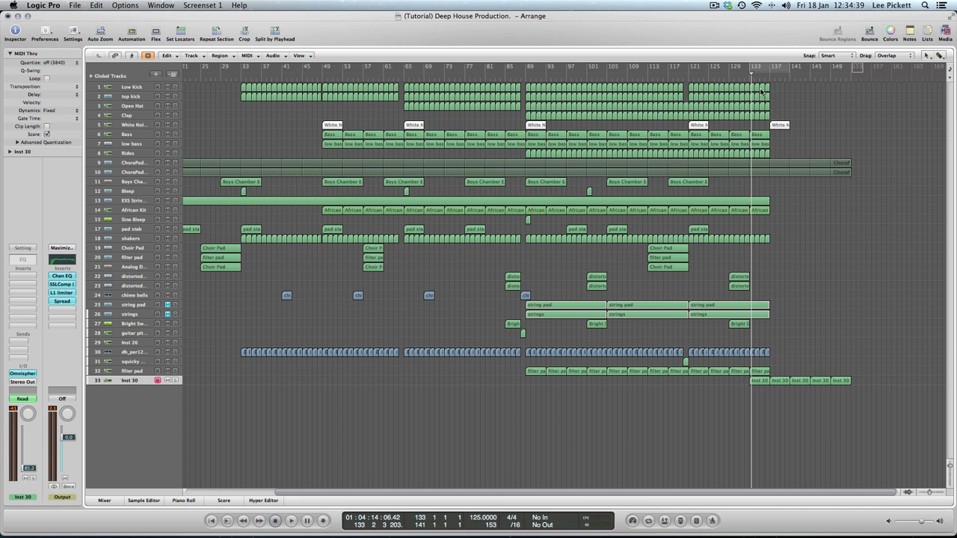
Step: Play back a loop of bars 133 to 153 and add a Channel EQ to Inst 30 with its low cut at 1340 Hz
left_click_drag(762, 69, 851, 90)
key("space")
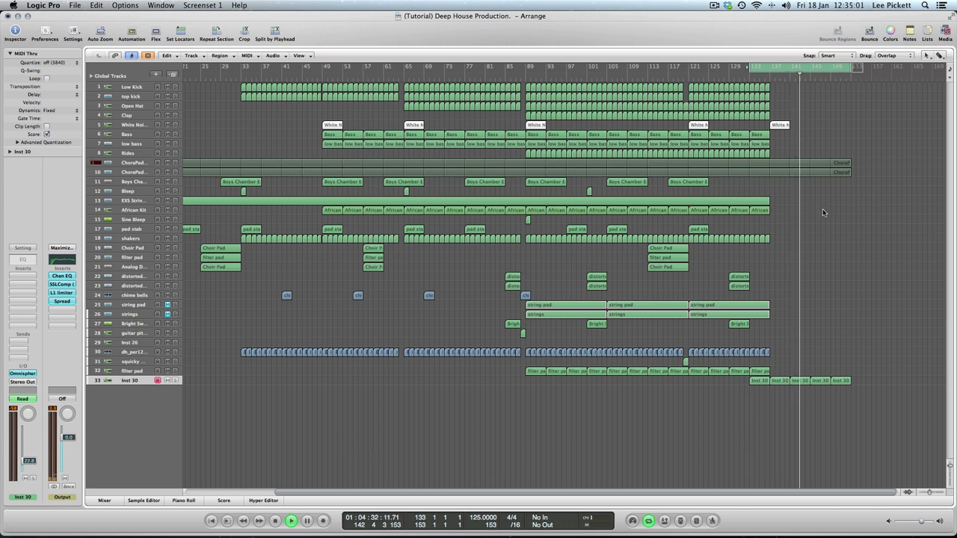
double_click(25, 258)
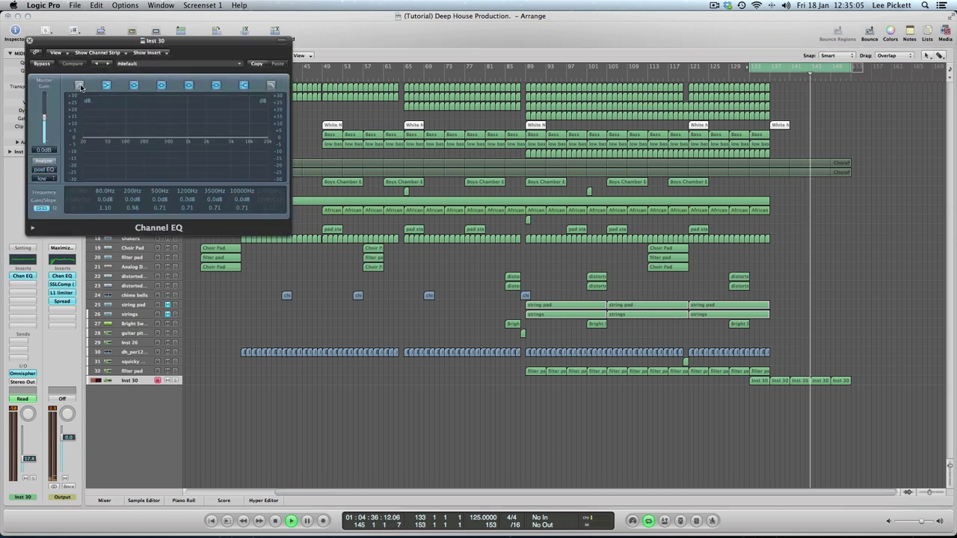
left_click(45, 161)
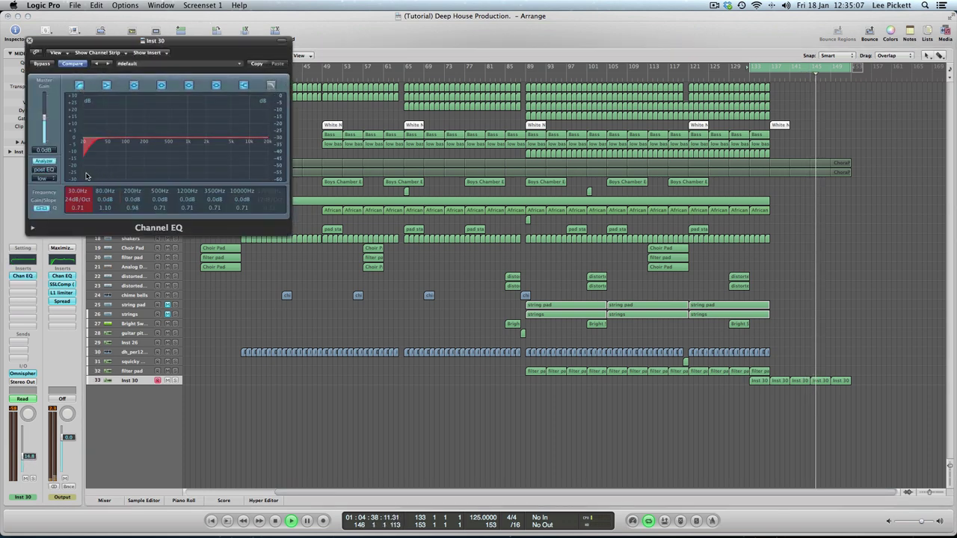
left_click_drag(88, 176, 189, 184)
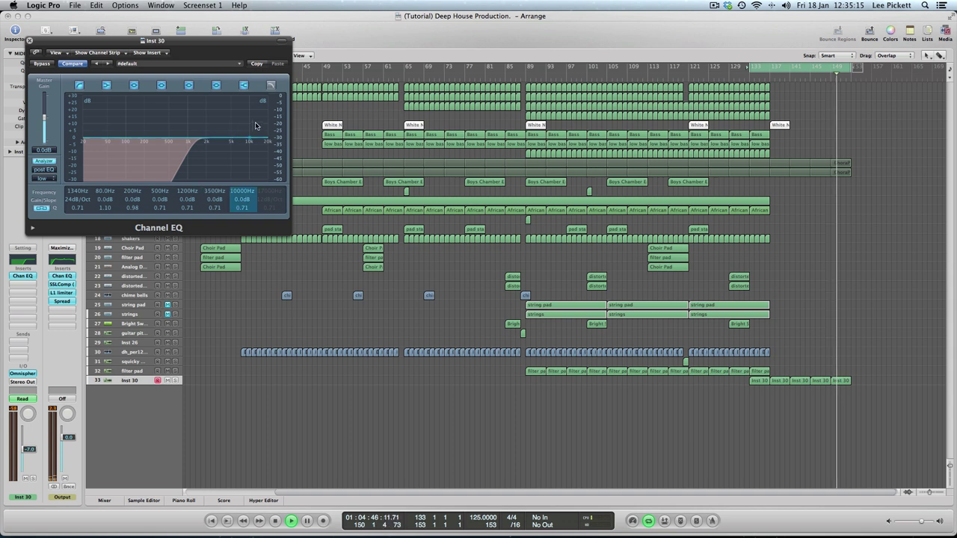
Step: Switch off every Channel EQ band except the low cut on Inst 30, and lower the low cut to about 240 Hz
left_click(243, 85)
left_click(216, 85)
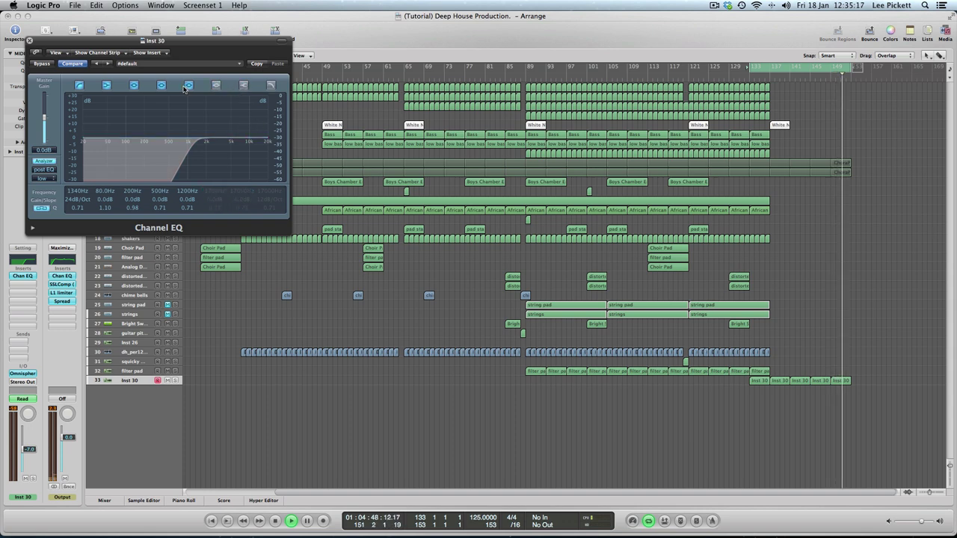
left_click(188, 86)
left_click(161, 85)
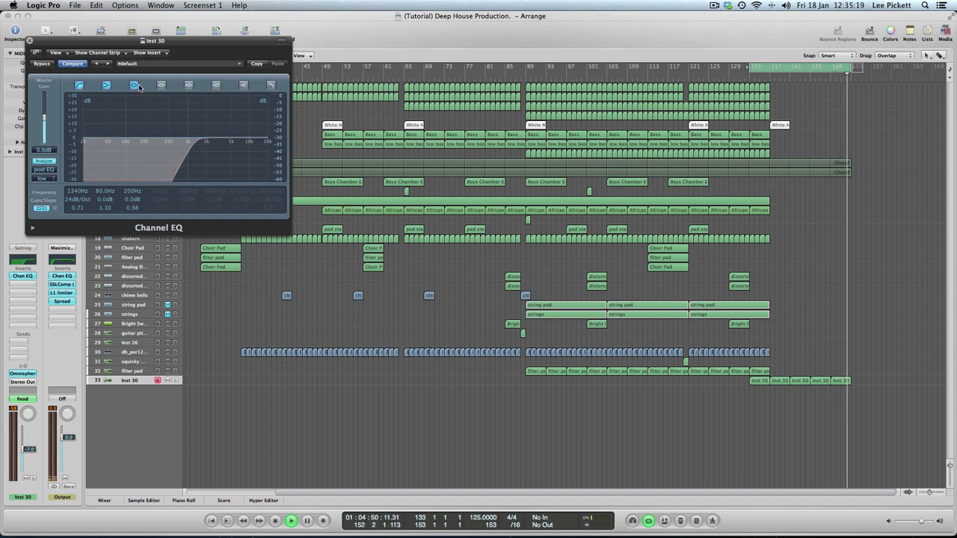
left_click(130, 86)
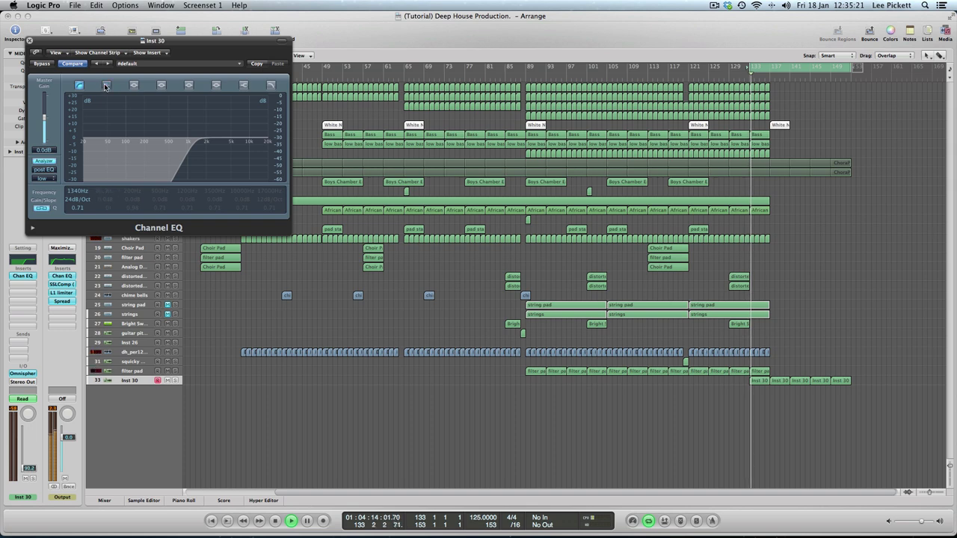
left_click(106, 85)
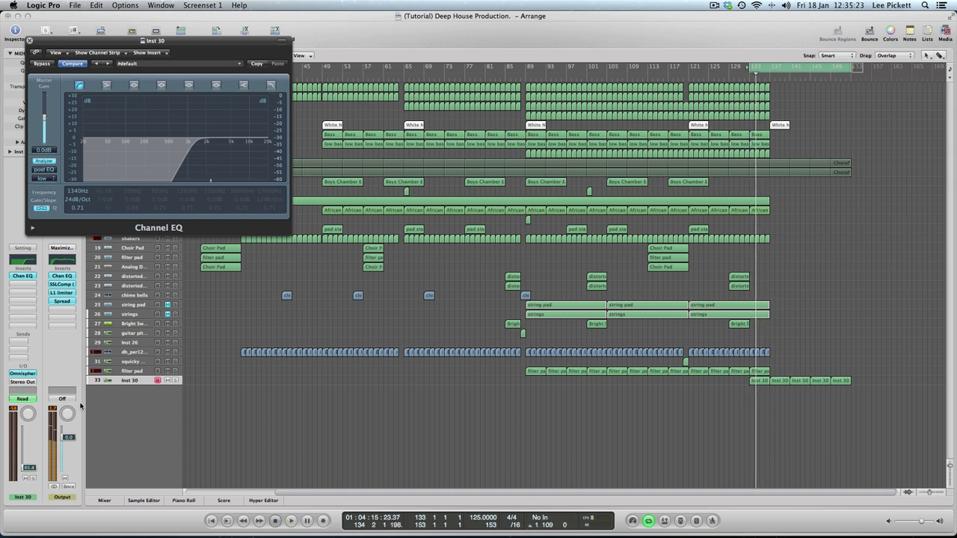
left_click_drag(190, 169, 138, 173)
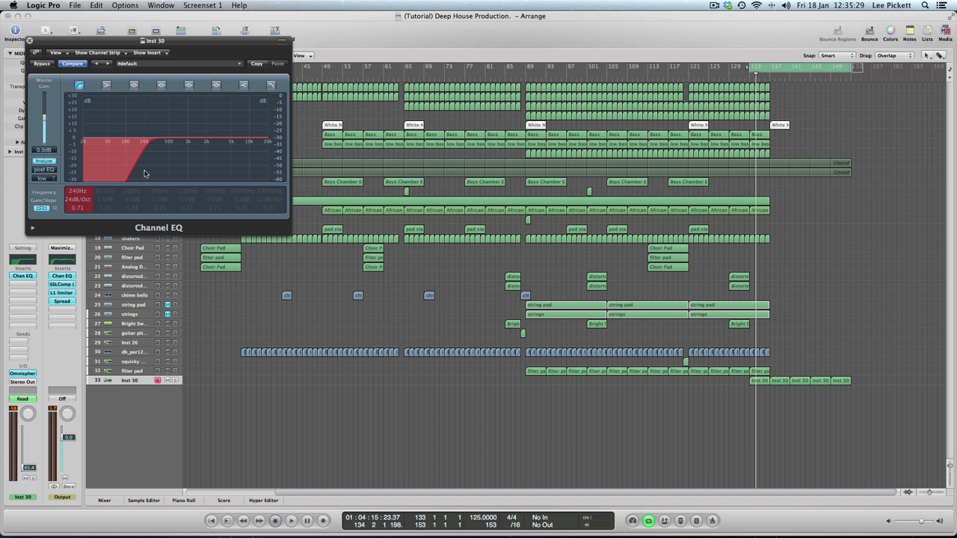
left_click(30, 42)
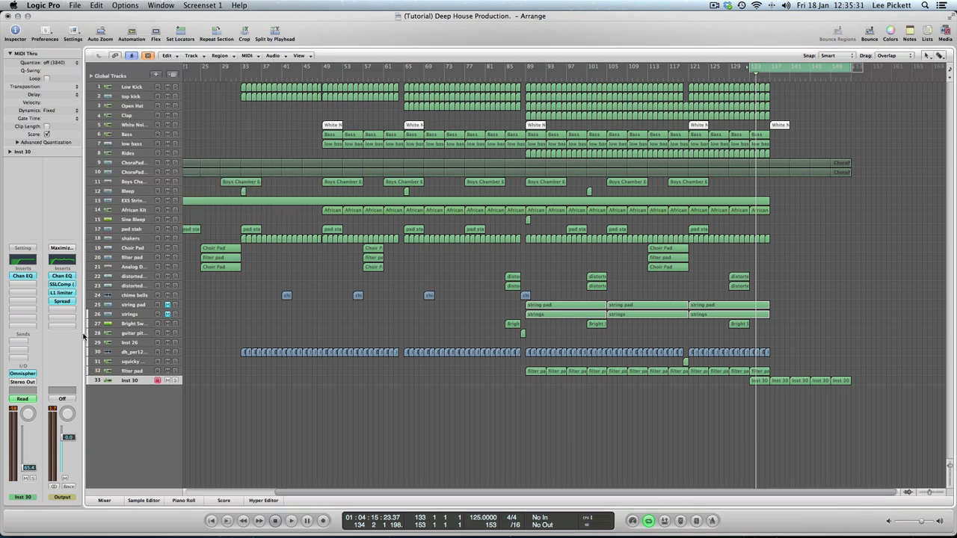
Step: Show the Inst 30 volume automation, move its -7.0 dB point to bar 141, and play back the loop
left_click(102, 32)
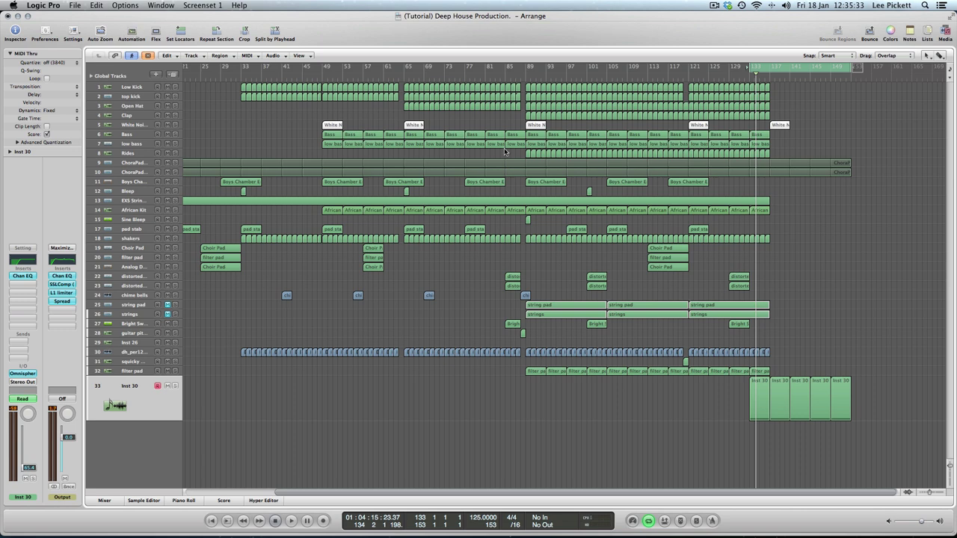
left_click(132, 30)
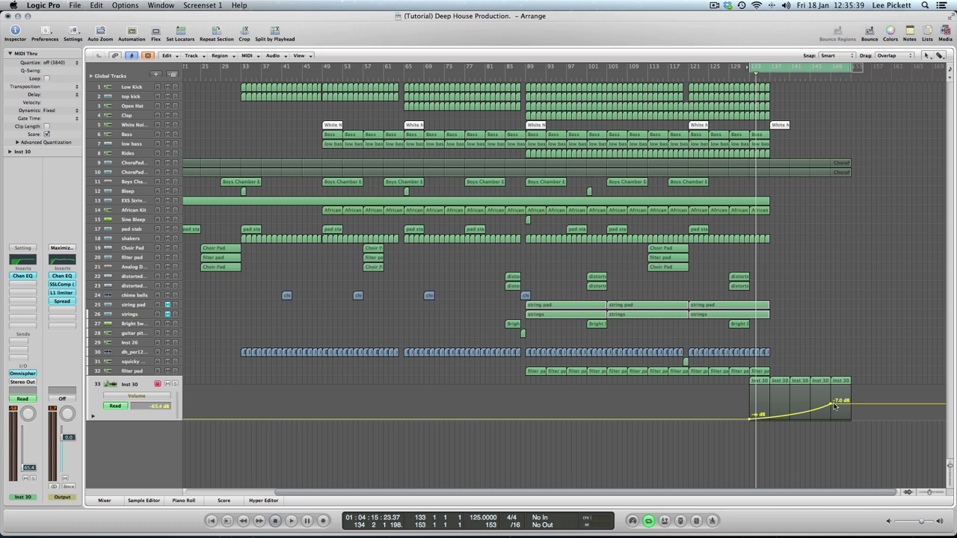
left_click_drag(830, 405, 792, 403)
key("space")
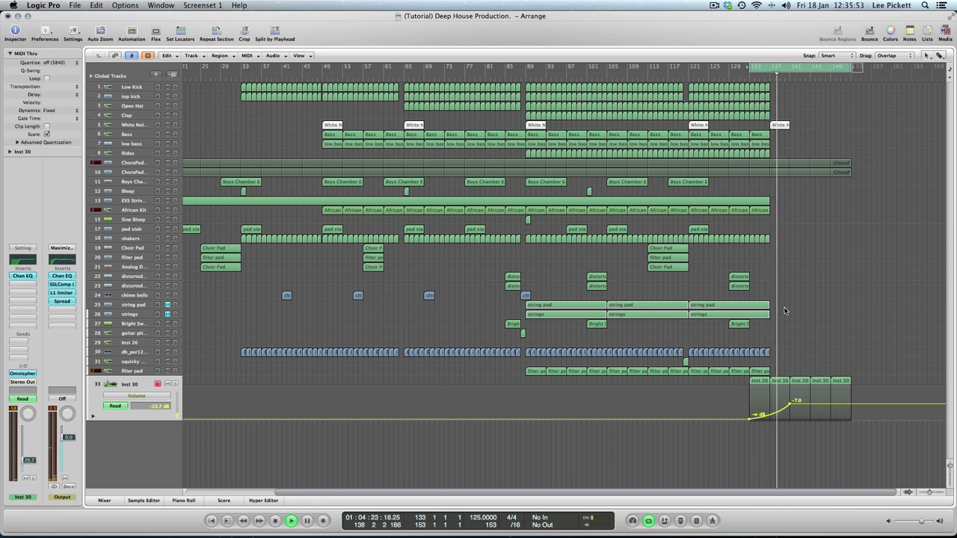
Step: Insert a PlatinumVerb on the filter pad track with a reverb time of 20.00 sec
left_click(126, 371)
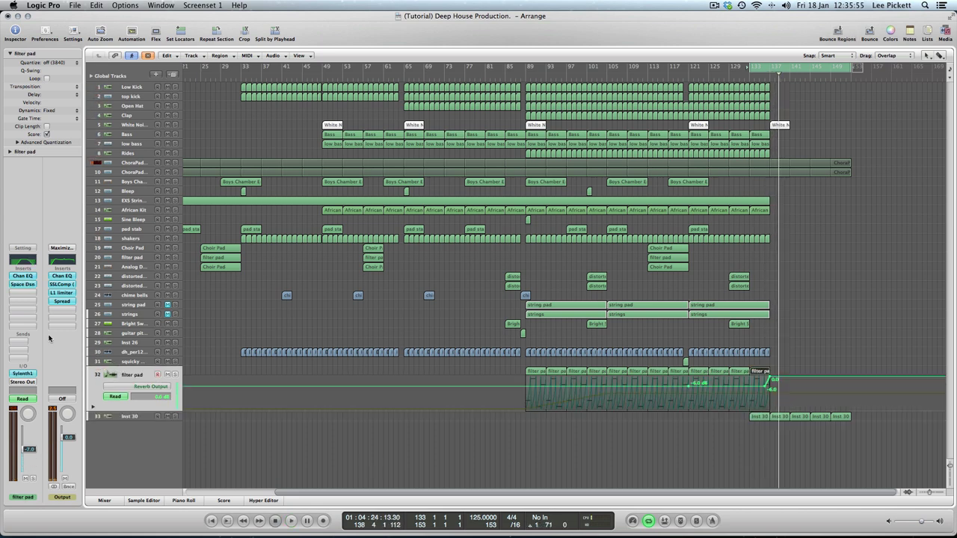
left_click(20, 294)
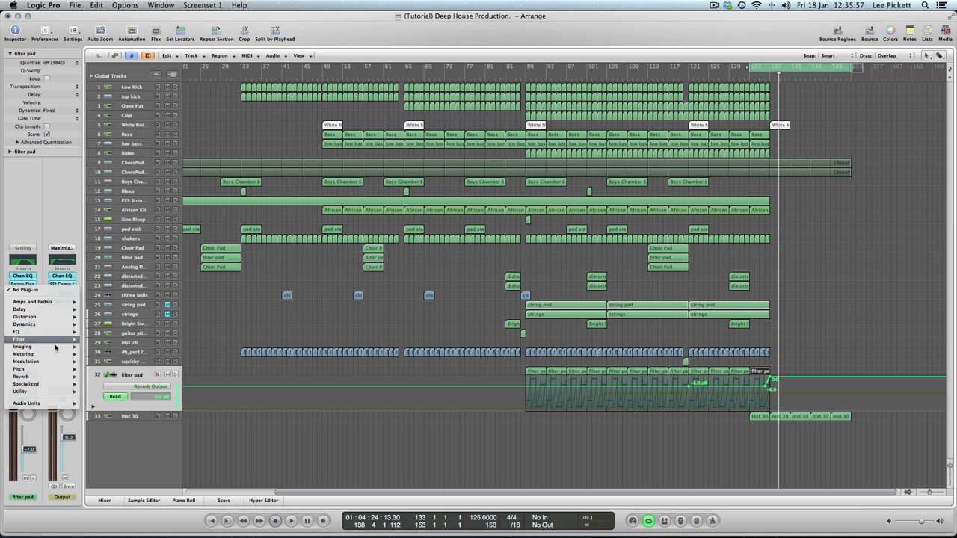
mouse_move(63, 381)
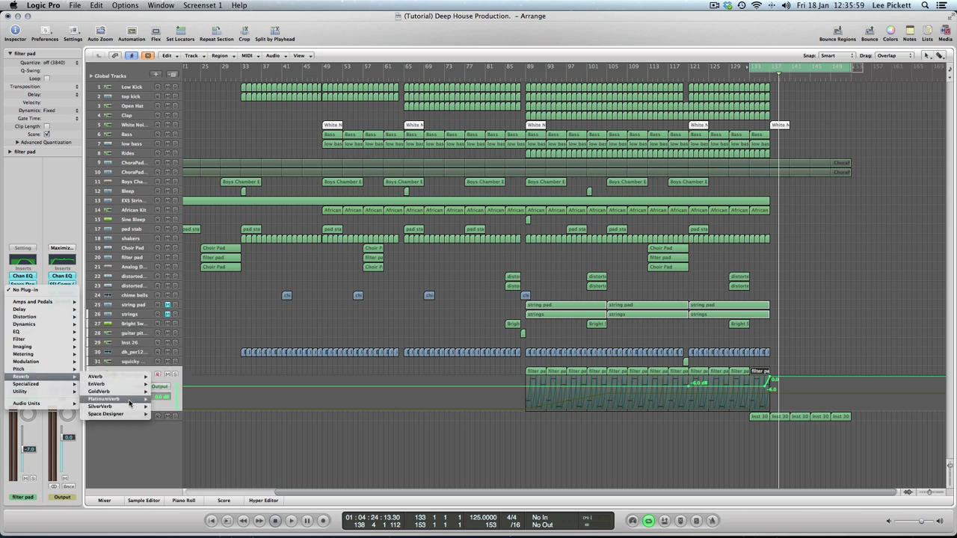
left_click(165, 402)
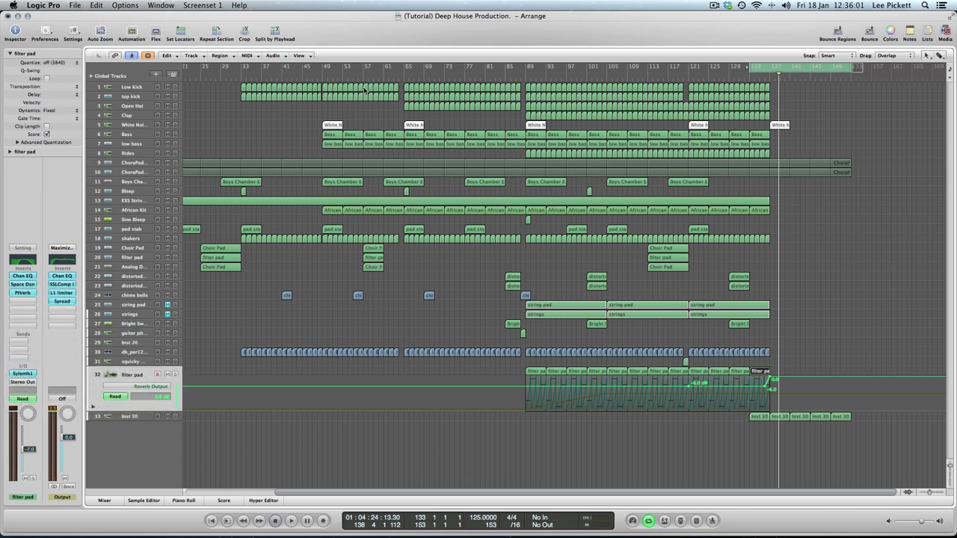
left_click_drag(284, 189, 284, 147)
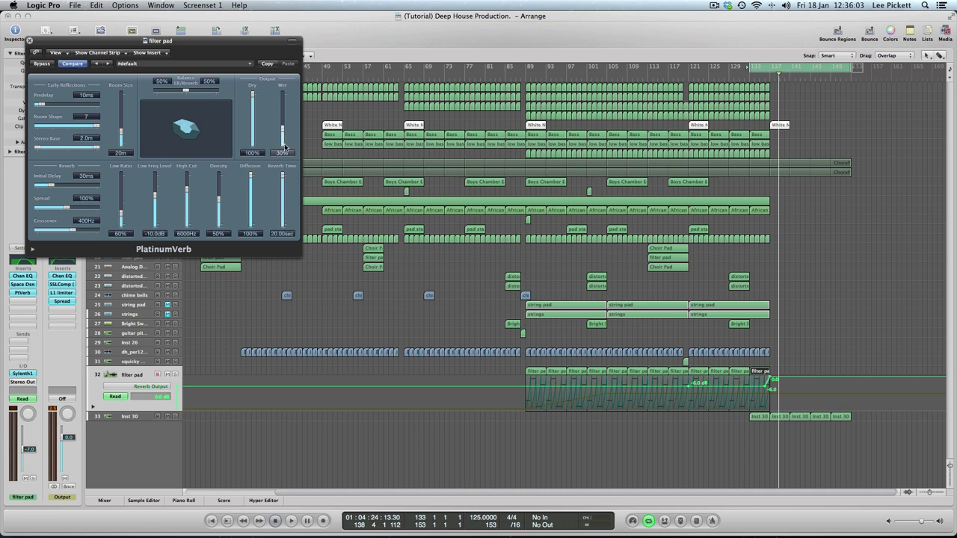
left_click(30, 41)
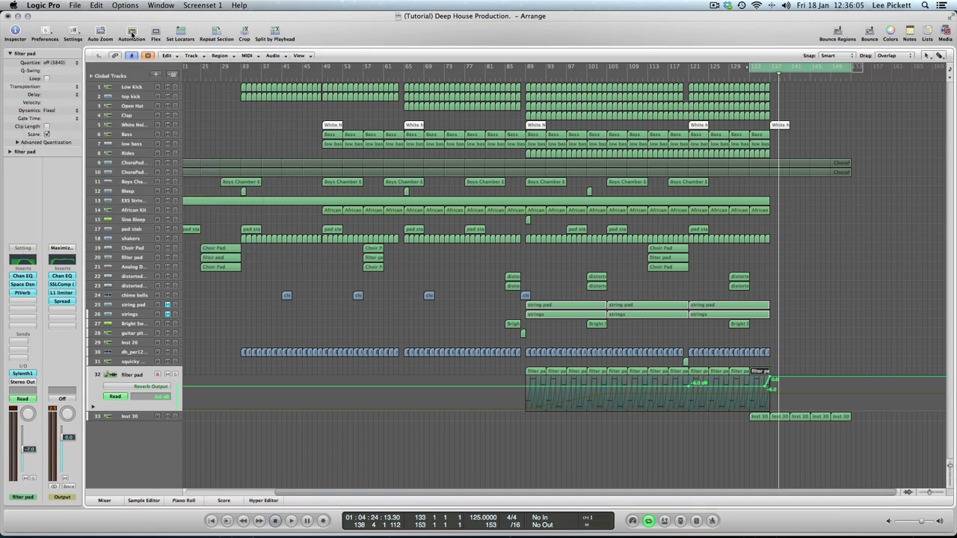
Step: Show the PlatinumVerb Wet automation on the filter pad track
left_click(152, 388)
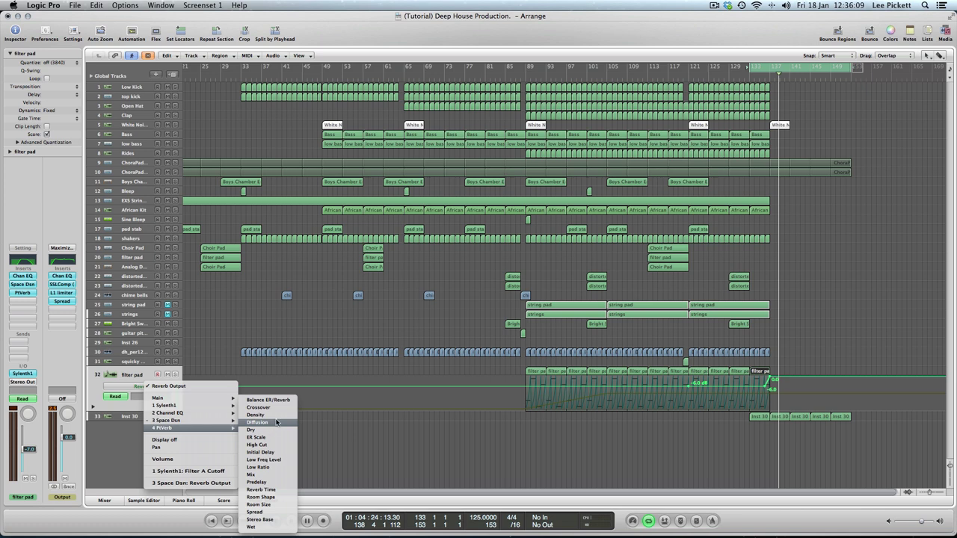
left_click(54, 356)
left_click(22, 293)
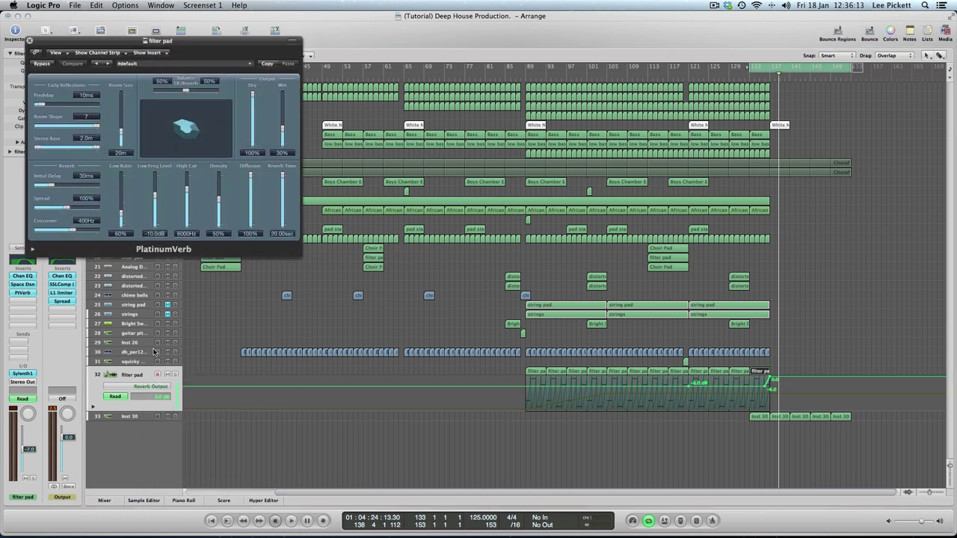
left_click(149, 391)
mouse_move(174, 430)
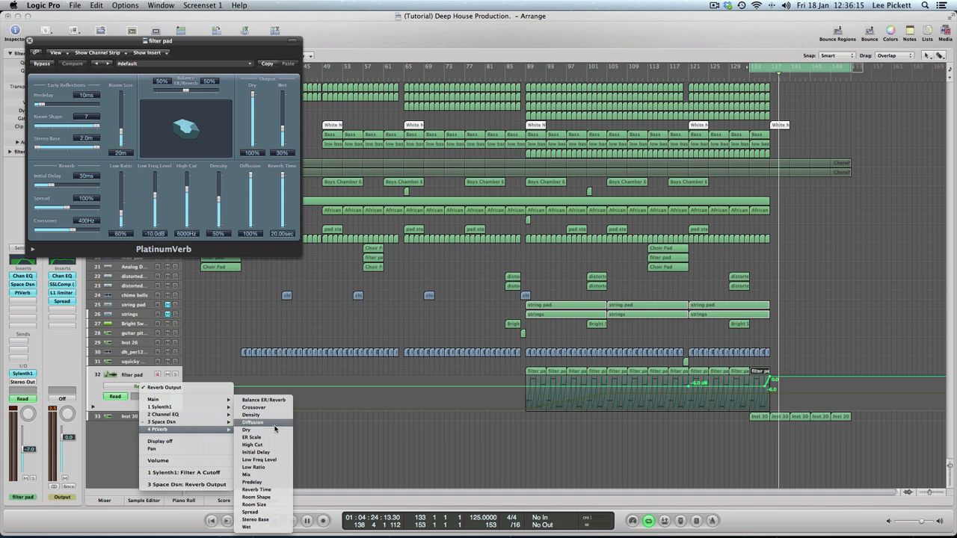
left_click(256, 452)
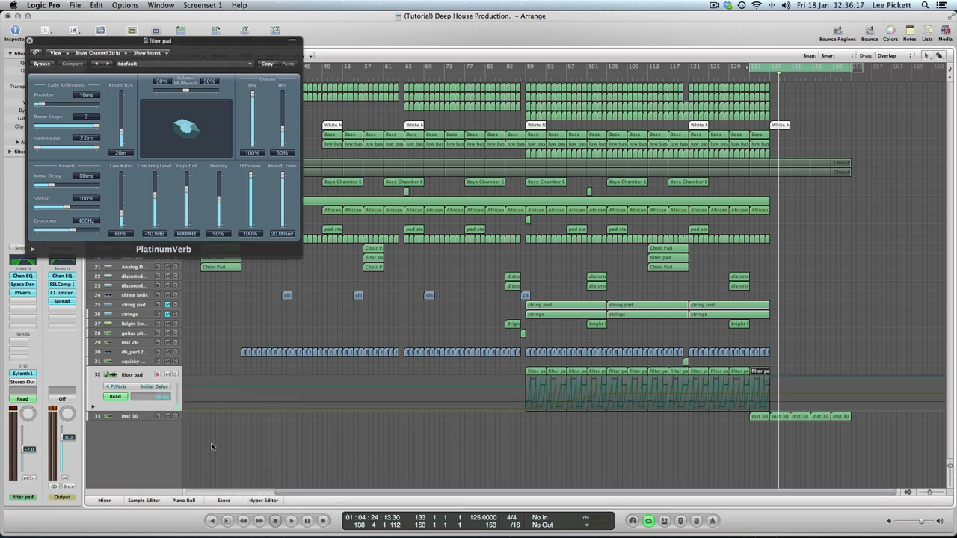
left_click(161, 387)
mouse_move(215, 430)
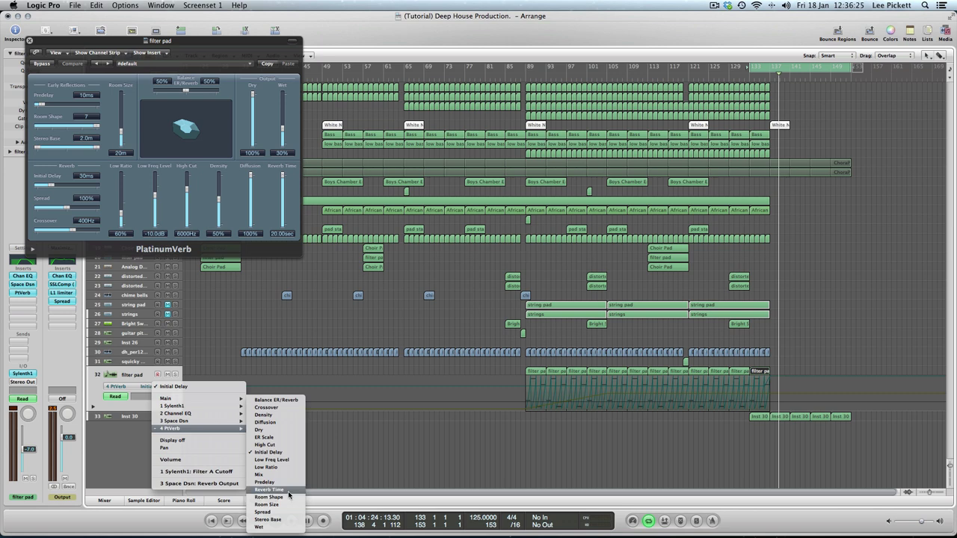
left_click(259, 526)
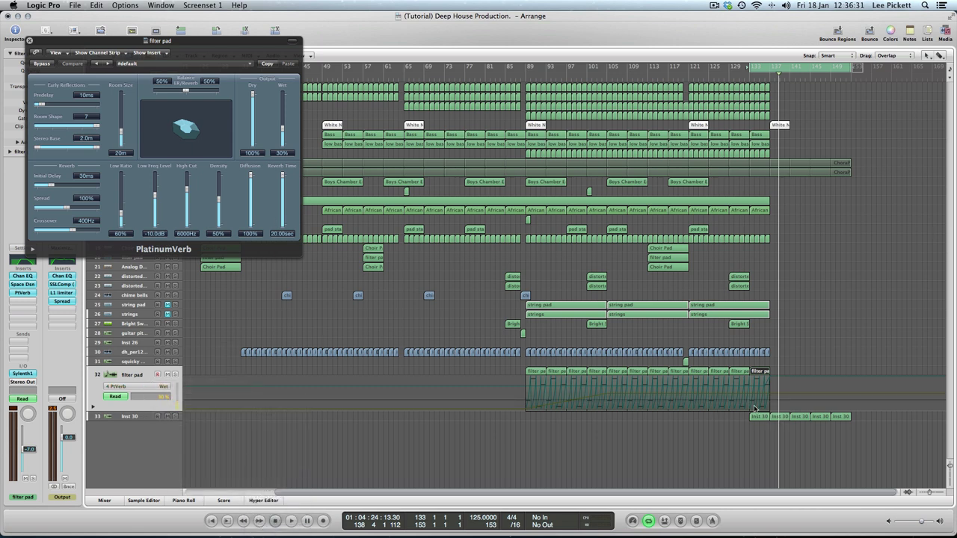
Step: Automate the filter pad's PlatinumVerb wet level from 30% at bar 136 up to 100% at about bar 141, and play it back
left_click_drag(741, 403, 759, 400)
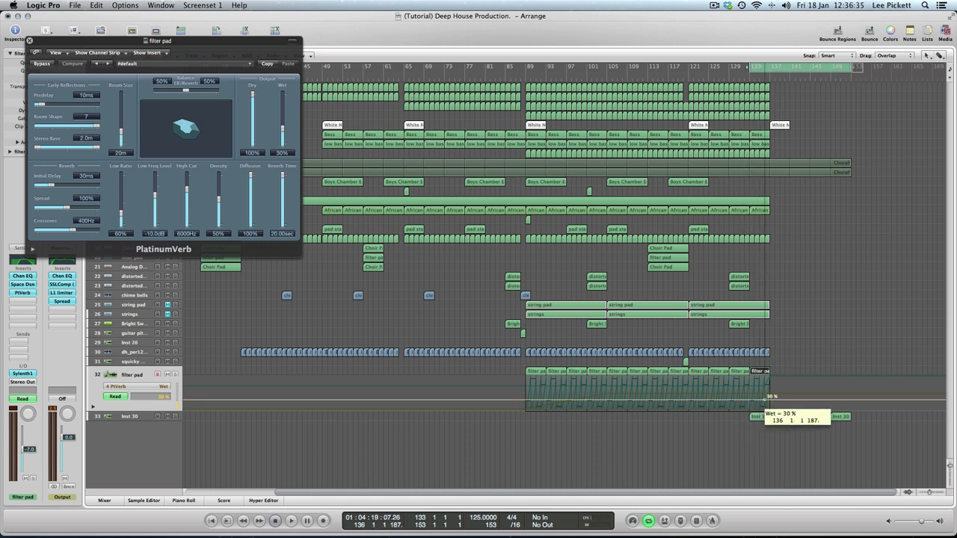
left_click_drag(775, 401, 789, 378)
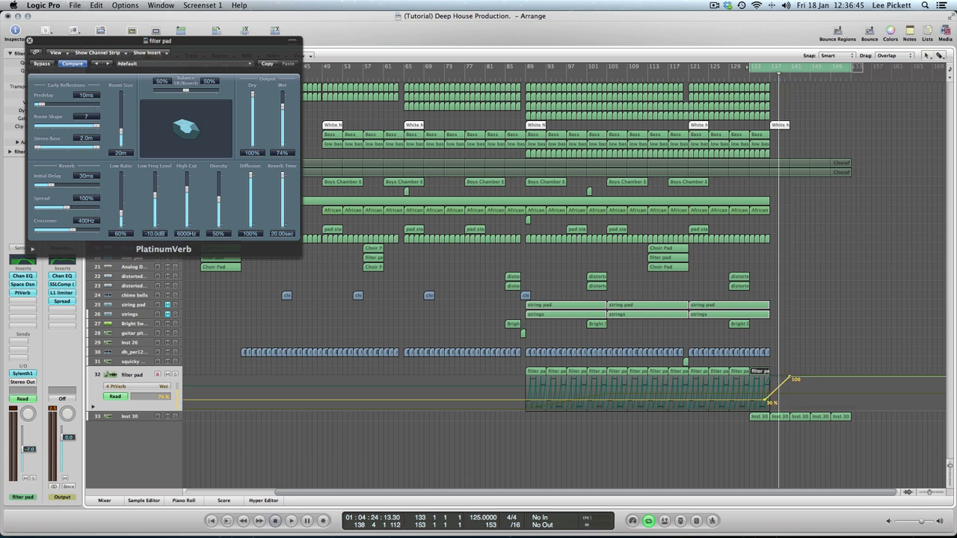
key("space")
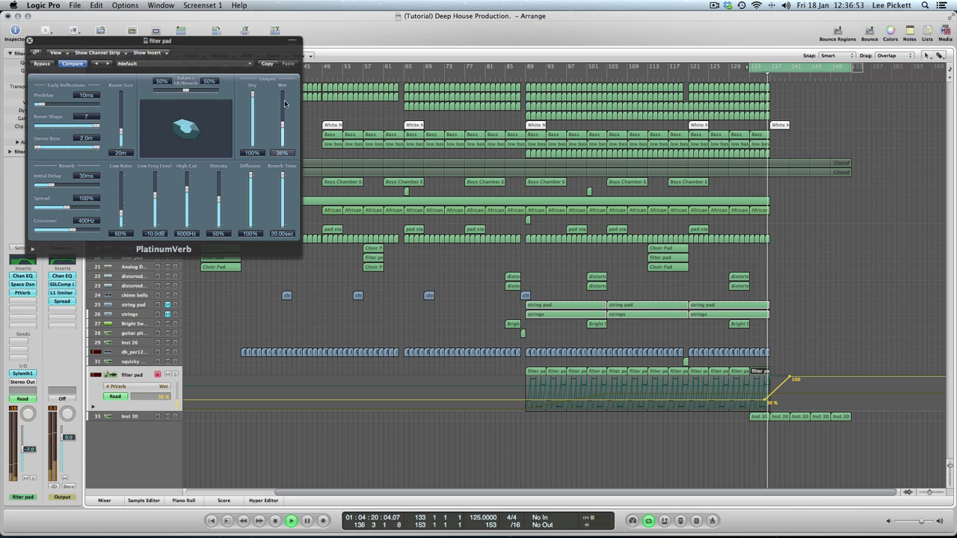
left_click(30, 40)
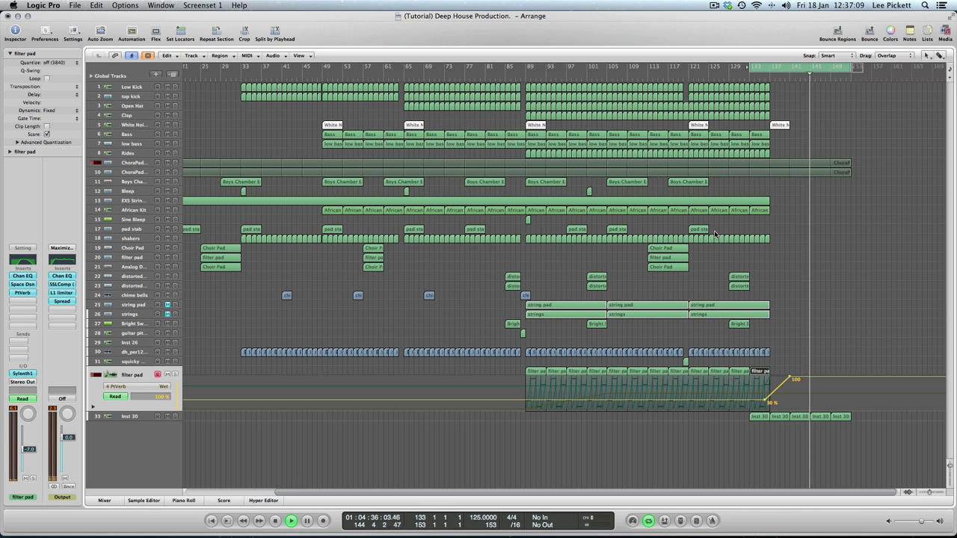
Step: Raise the end point of the Inst 30 volume fade-in at bar 141 to -0.1 dB
left_click(238, 414)
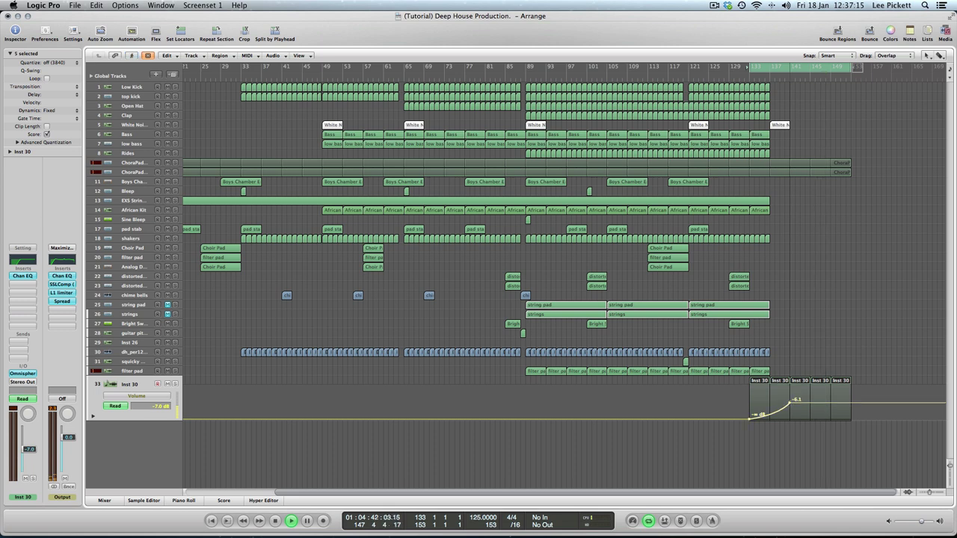
left_click_drag(797, 411, 791, 392)
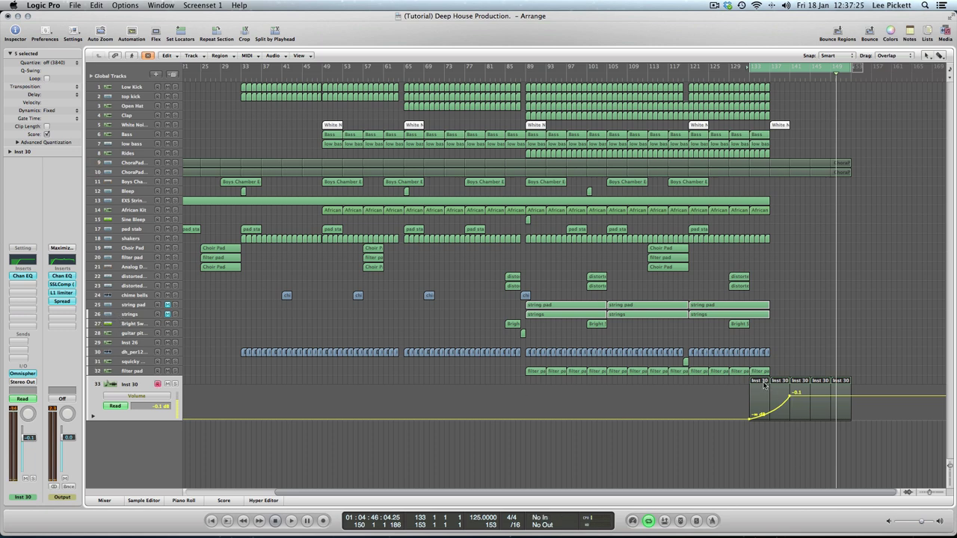
Step: Apply the Fixed Velocity transform with a velocity of 100 to the five Inst 30 notes and play back the loop
key("p")
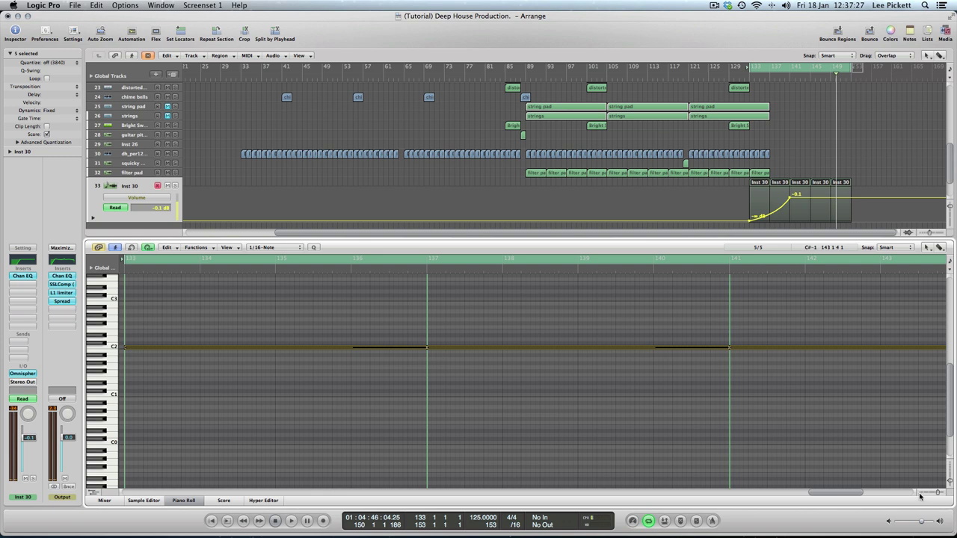
left_click_drag(937, 493, 930, 496)
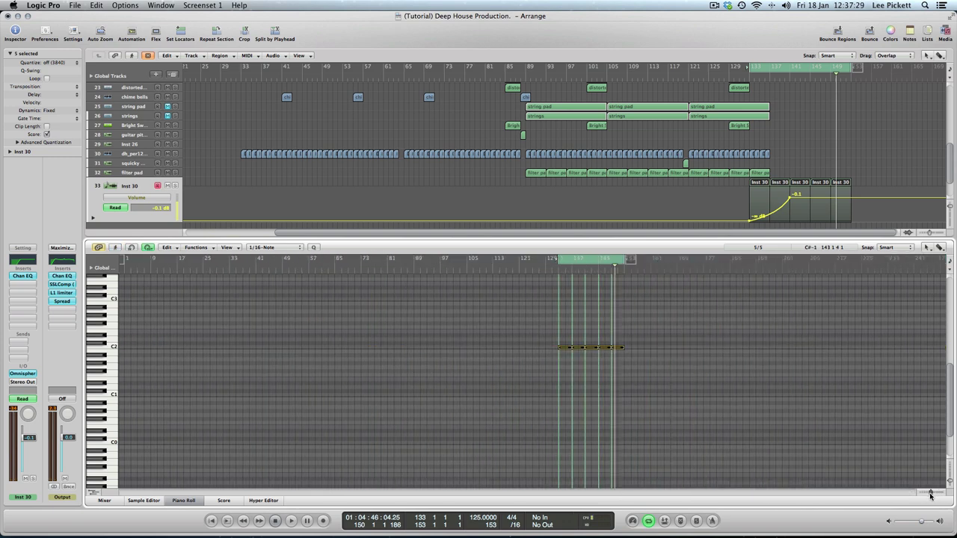
left_click(197, 248)
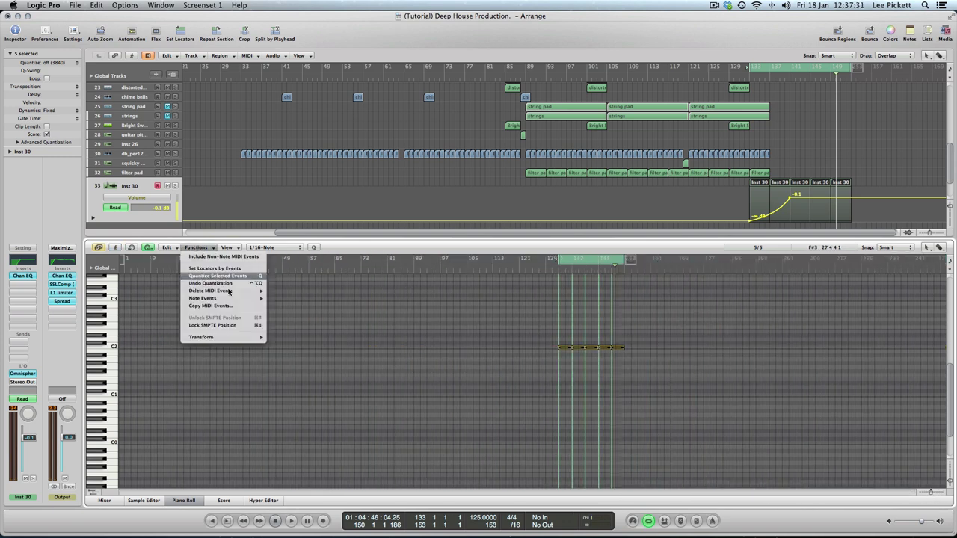
mouse_move(233, 338)
left_click(315, 338)
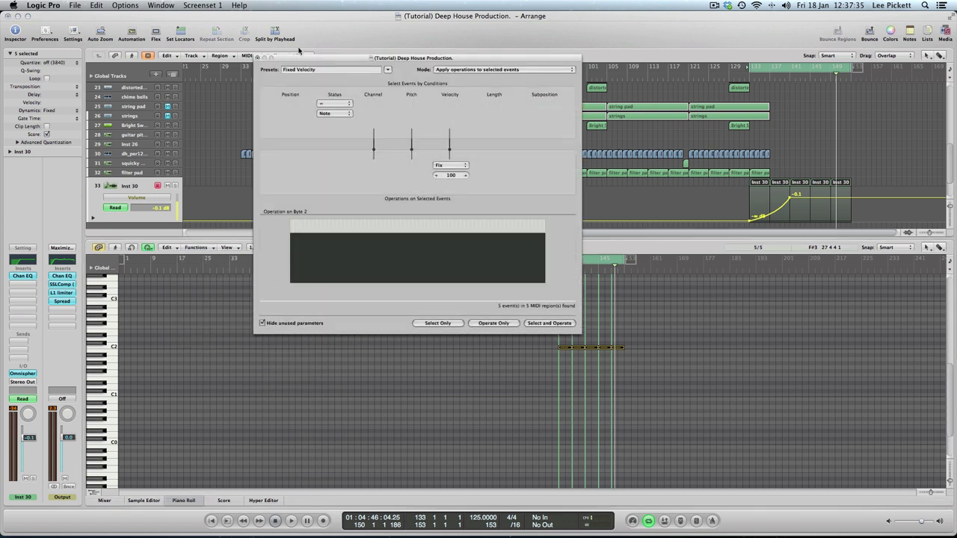
left_click(258, 57)
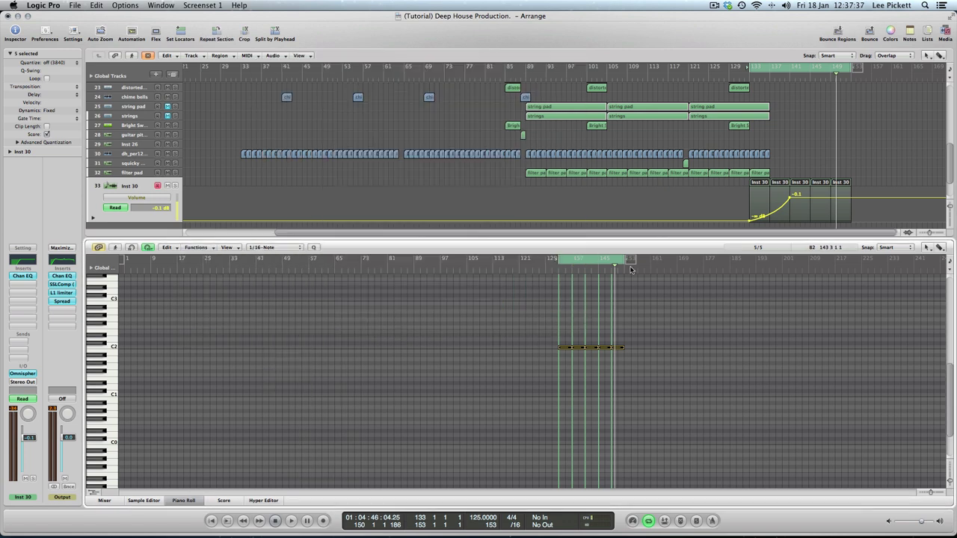
key("space")
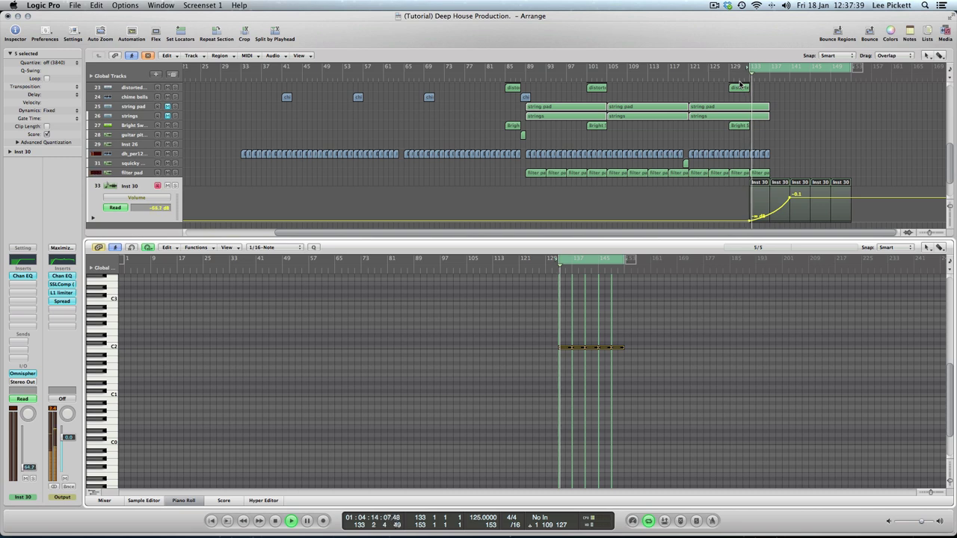
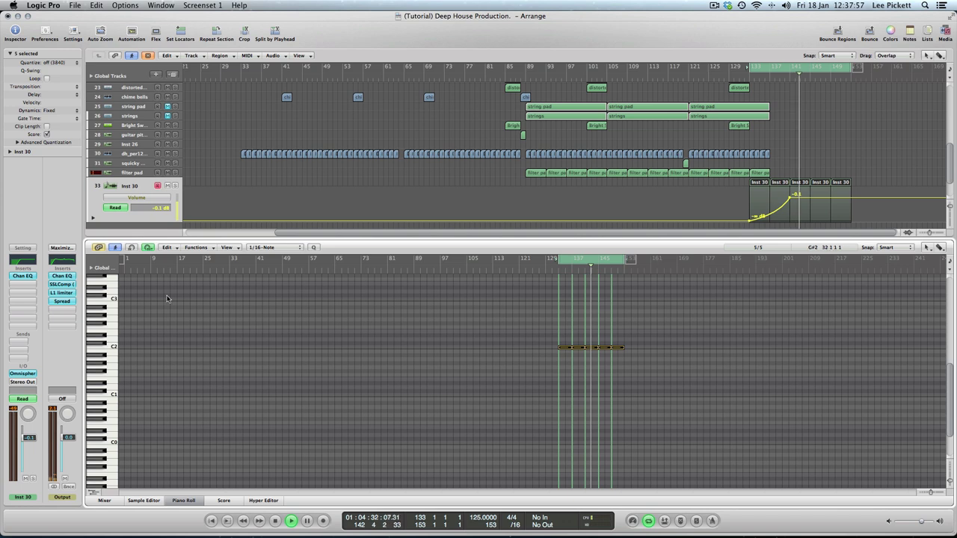
Step: Raise layer A in the Omnisphere patch on Inst 30 to about layer B's level, and return to the full arrangement
left_click(16, 374)
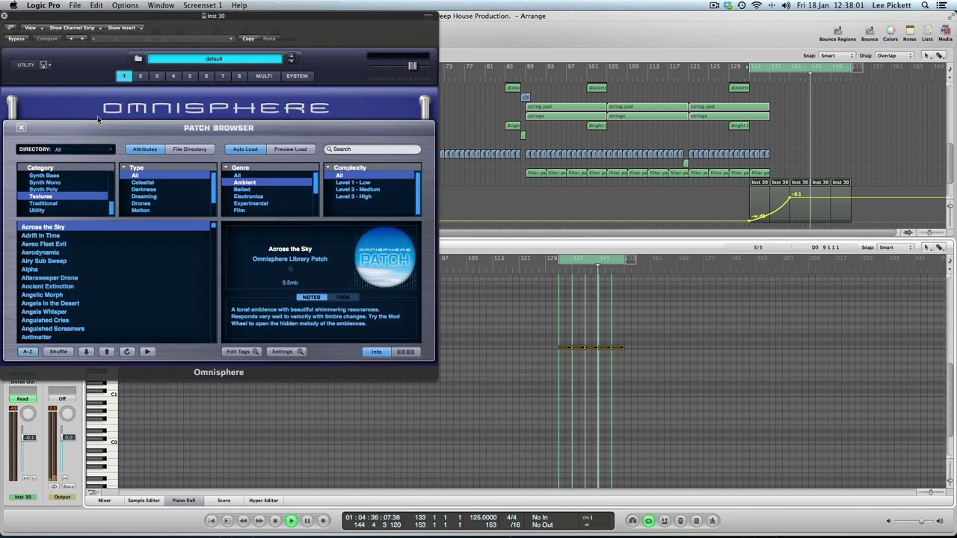
left_click(21, 128)
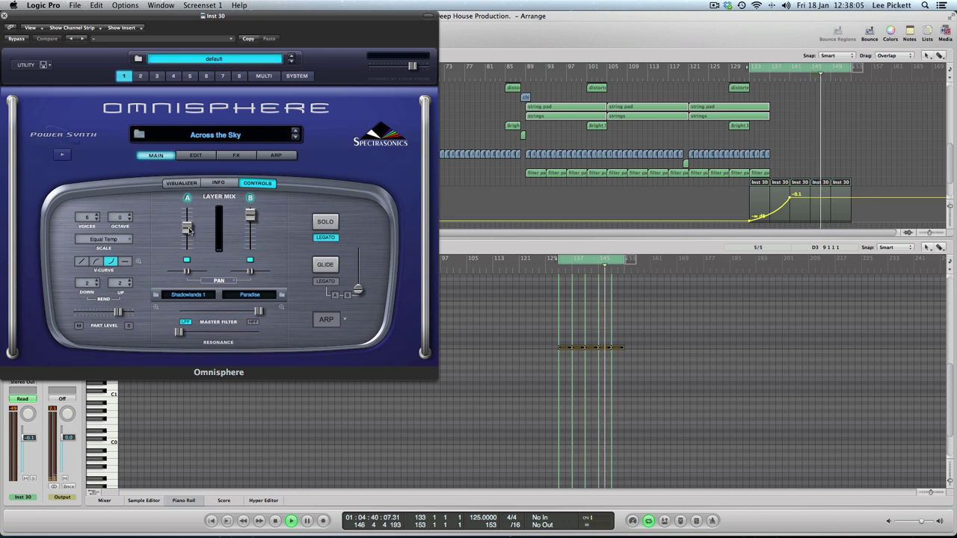
left_click_drag(189, 232, 190, 219)
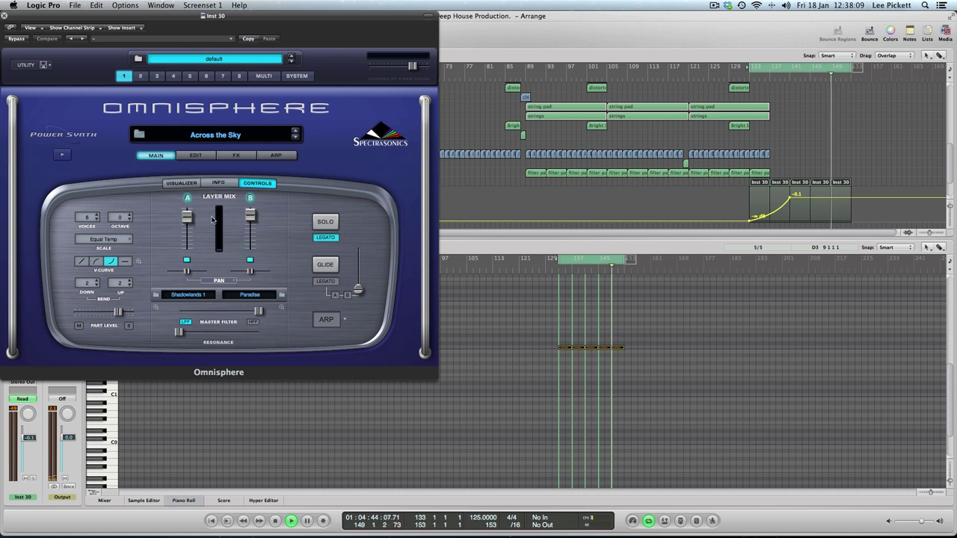
mouse_move(252, 218)
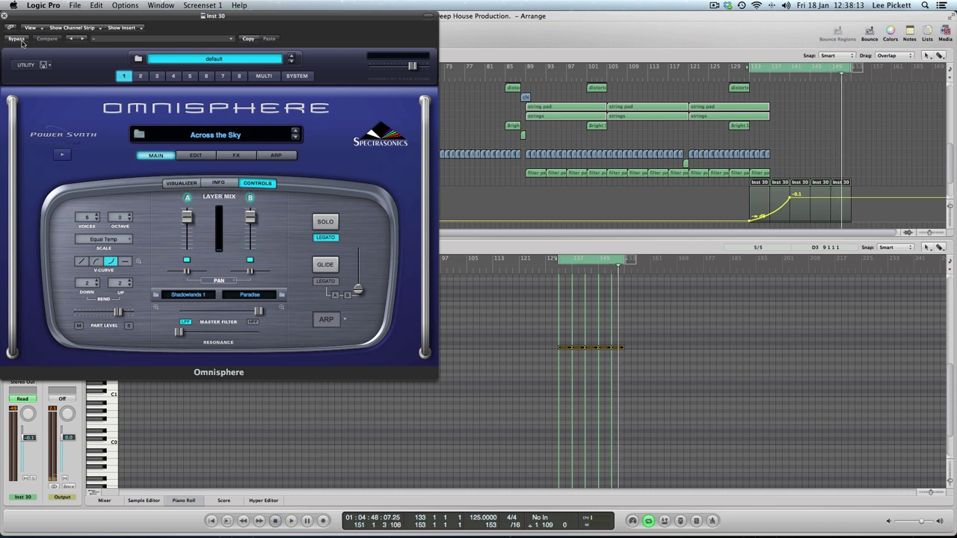
left_click(5, 16)
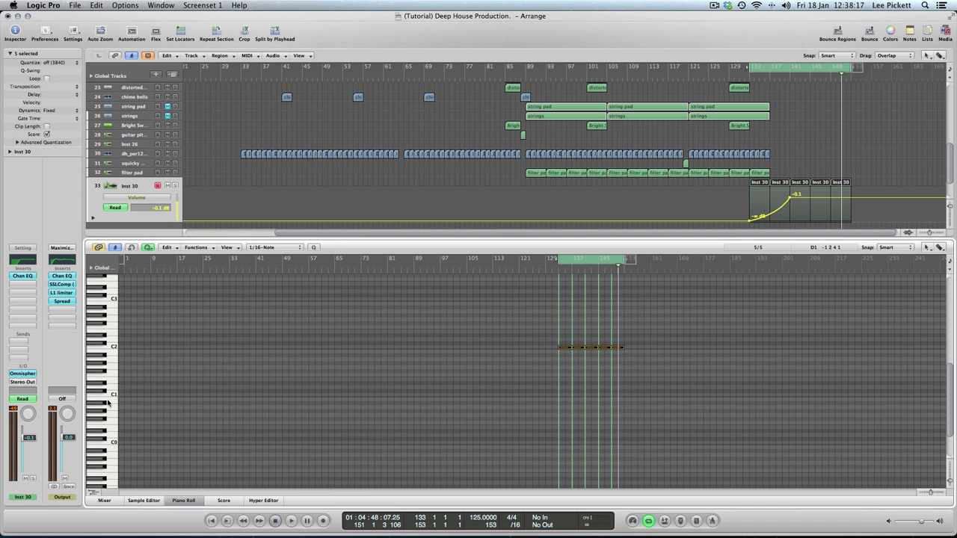
left_click(185, 503)
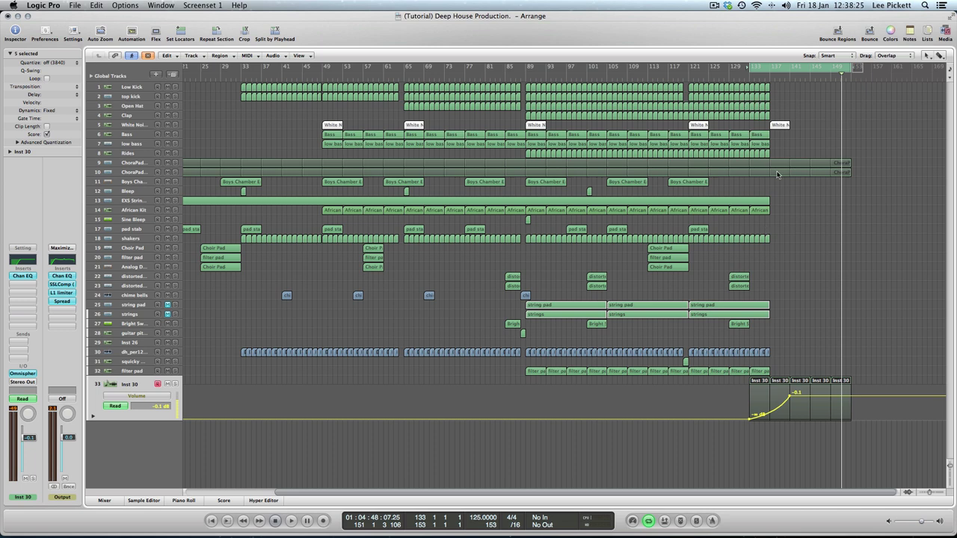
Step: Solo Inst 30, play back the loop and lower its Channel EQ low cut to 65 Hz
left_click_drag(930, 494, 927, 495)
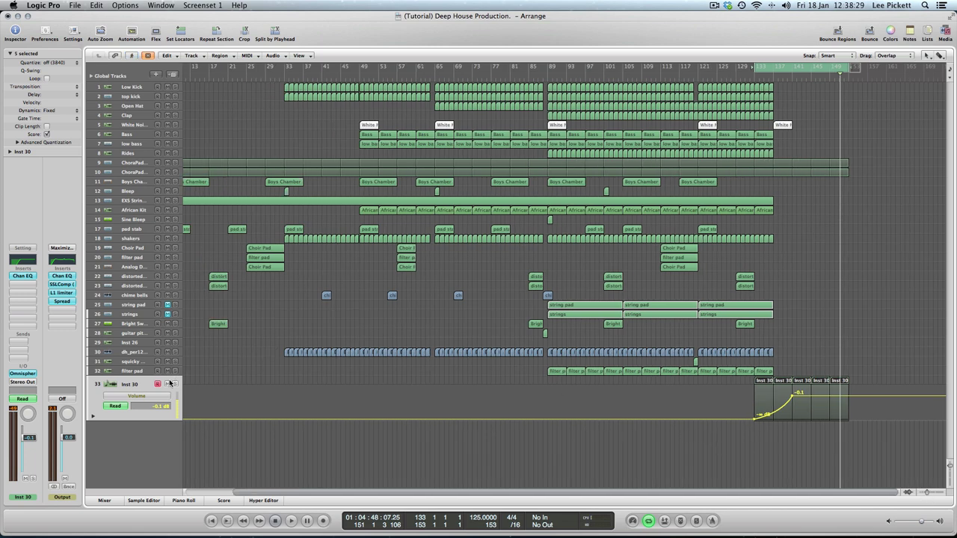
key("space")
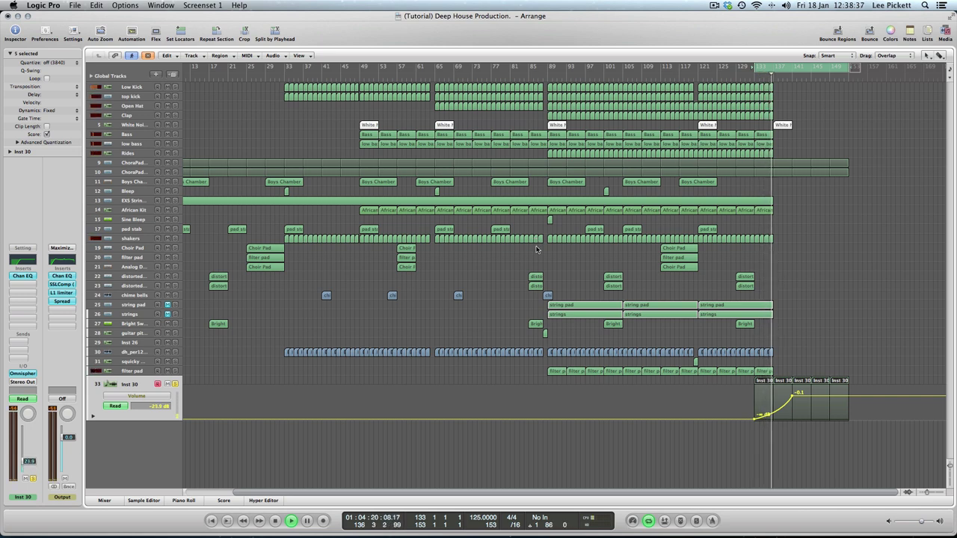
left_click(22, 276)
left_click(75, 181)
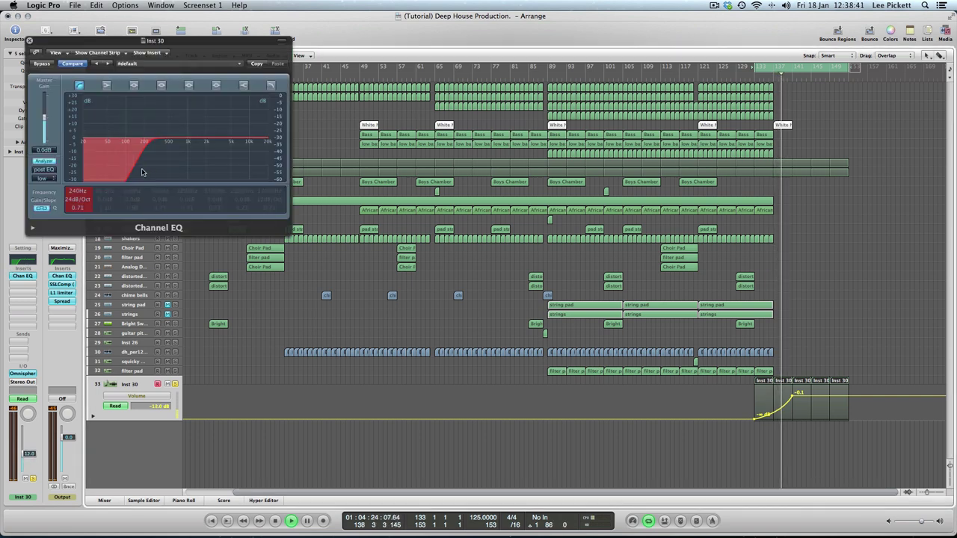
left_click_drag(146, 173, 110, 175)
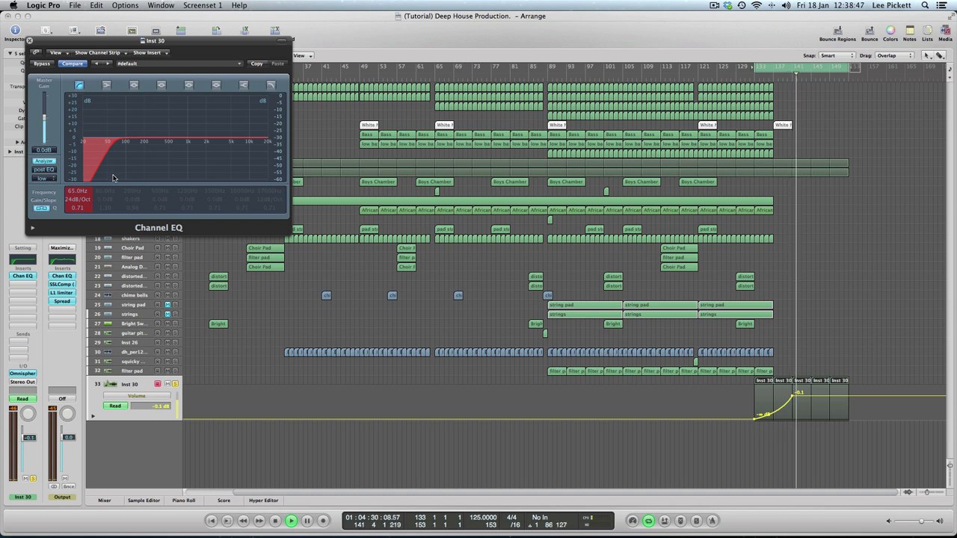
left_click(30, 42)
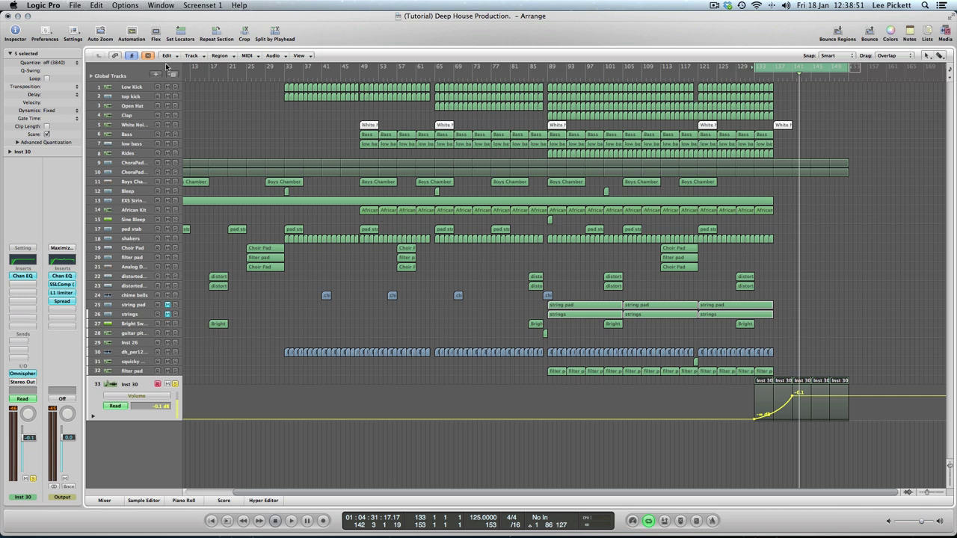
Step: Hide the automation, delete the four copied Inst 30 regions and loop the first one from bar 137 to bar 153
left_click(131, 32)
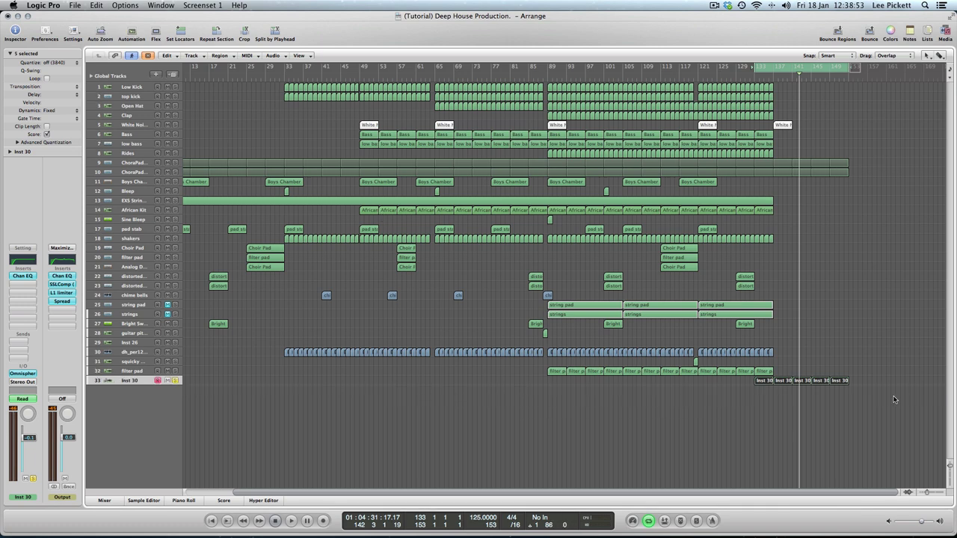
left_click_drag(781, 399, 869, 361)
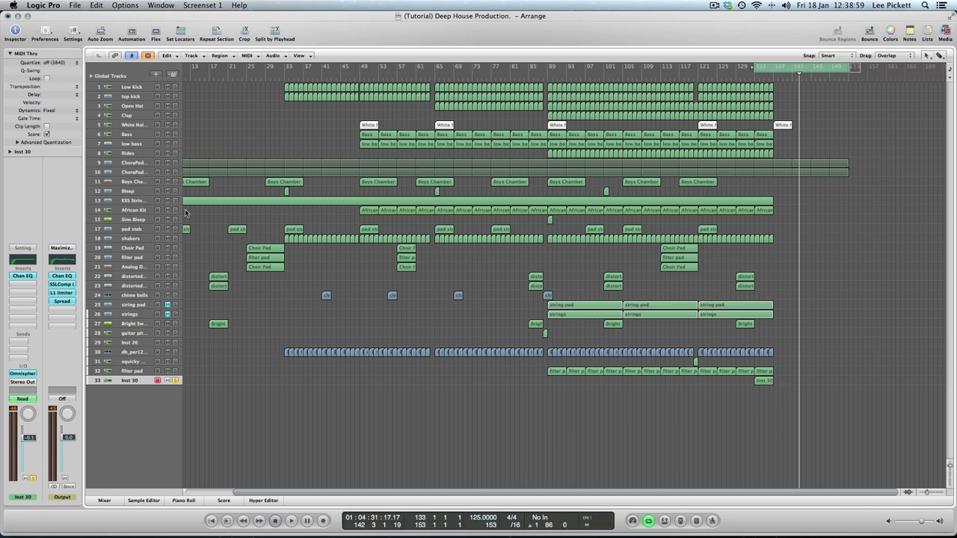
left_click(102, 31)
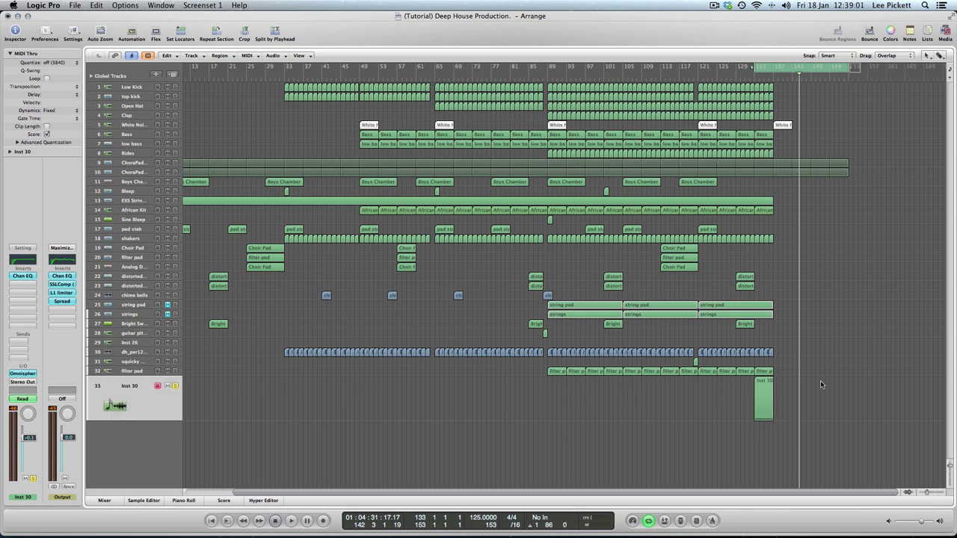
left_click_drag(775, 380, 871, 396)
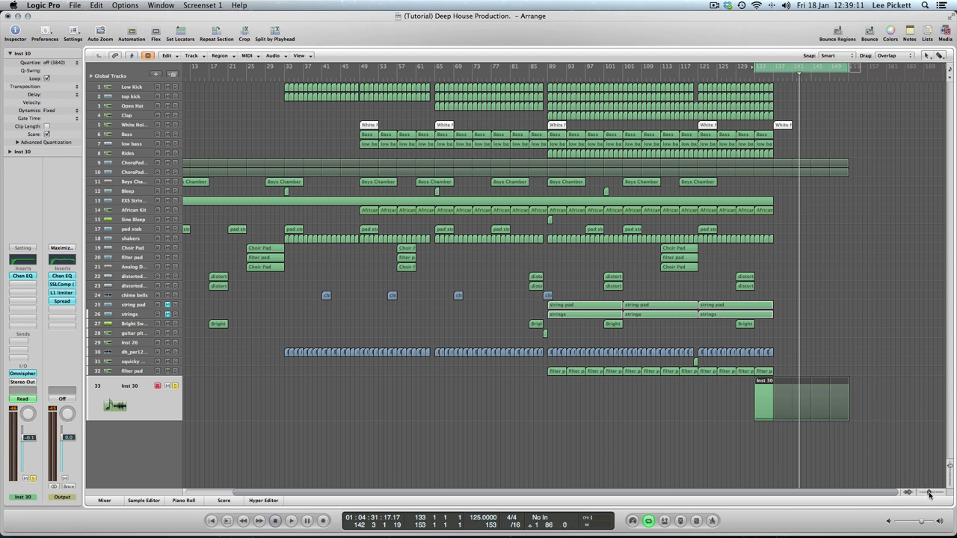
left_click(930, 494)
left_click_drag(819, 494, 917, 490)
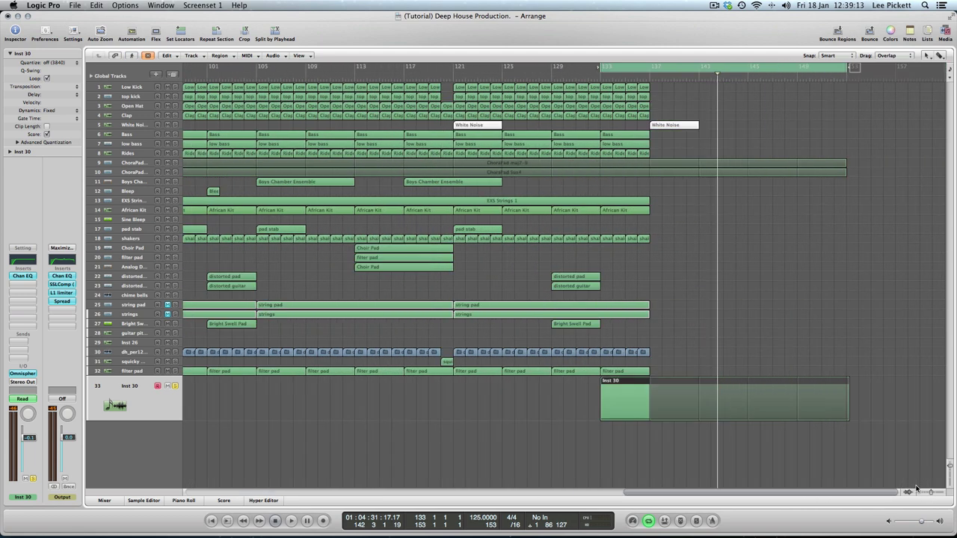
Step: Trim the Inst 30 loop to end at bar 153, remove its final volume point, raise the bar 137 point to -4.0 dB and play it back
left_click_drag(832, 80, 848, 80)
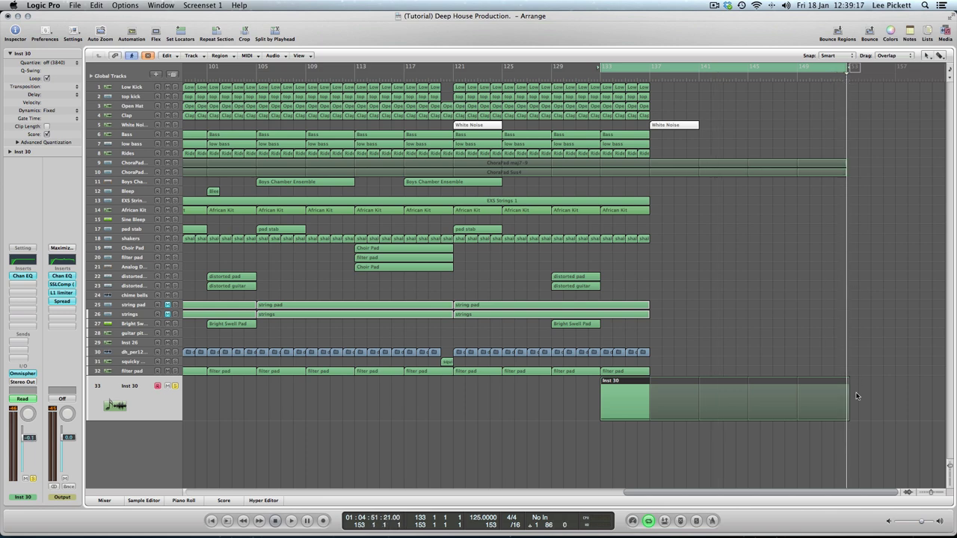
left_click_drag(851, 382, 846, 382)
left_click(132, 31)
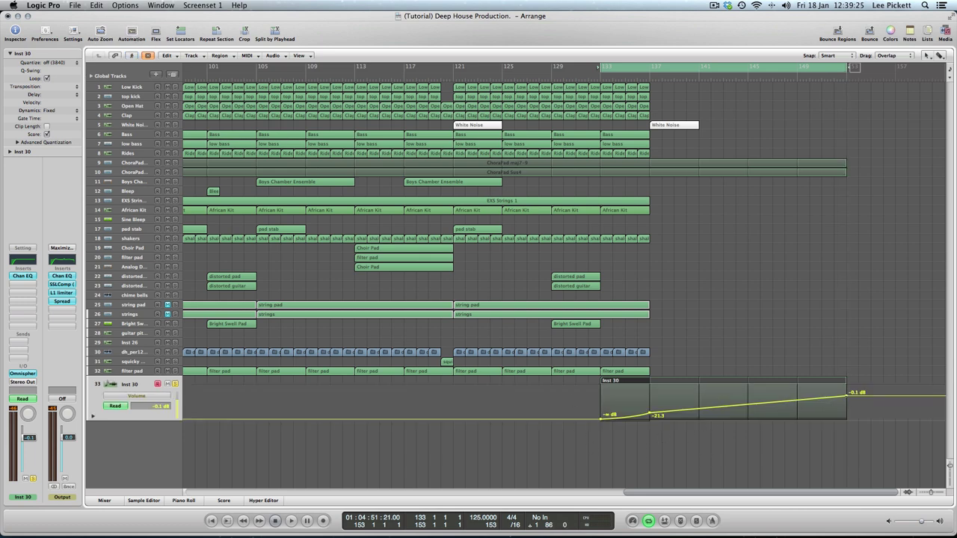
left_click(847, 397)
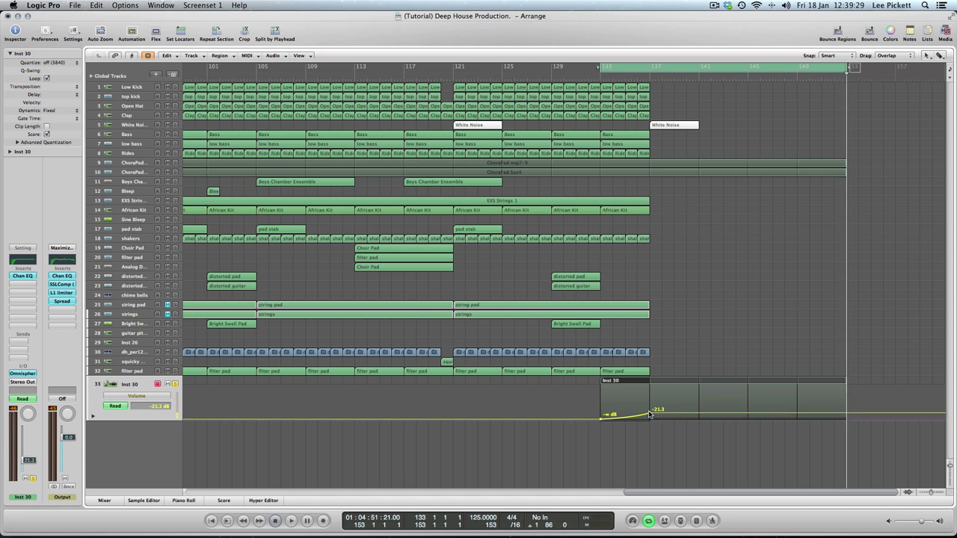
left_click_drag(650, 416, 651, 401)
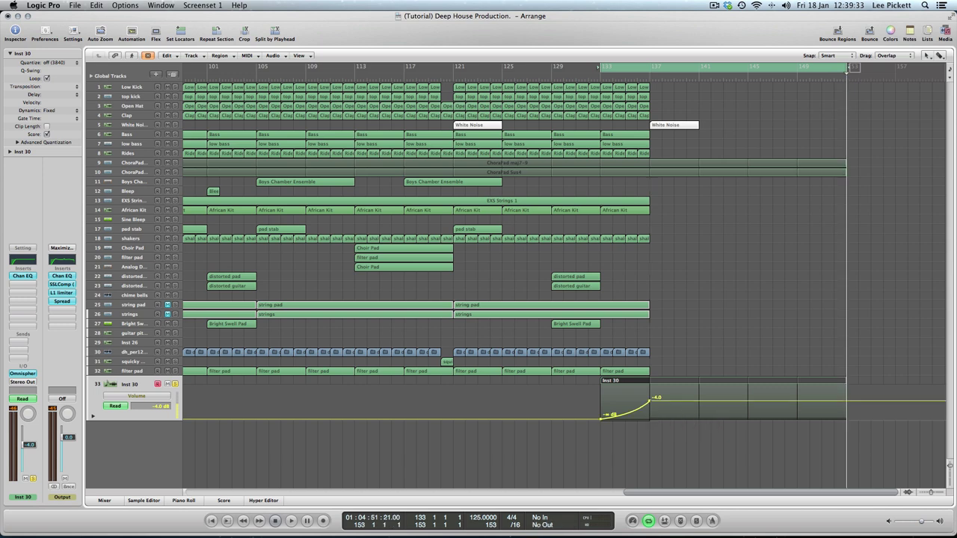
key("space")
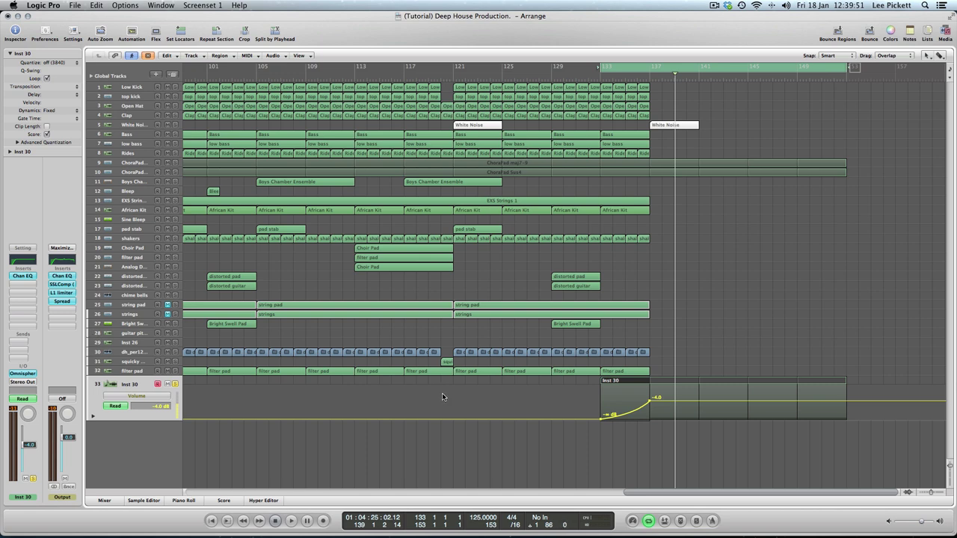
Step: Move the Inst 30 note up an octave to C3 in the Piano Roll and play it back
left_click(604, 388)
key("p")
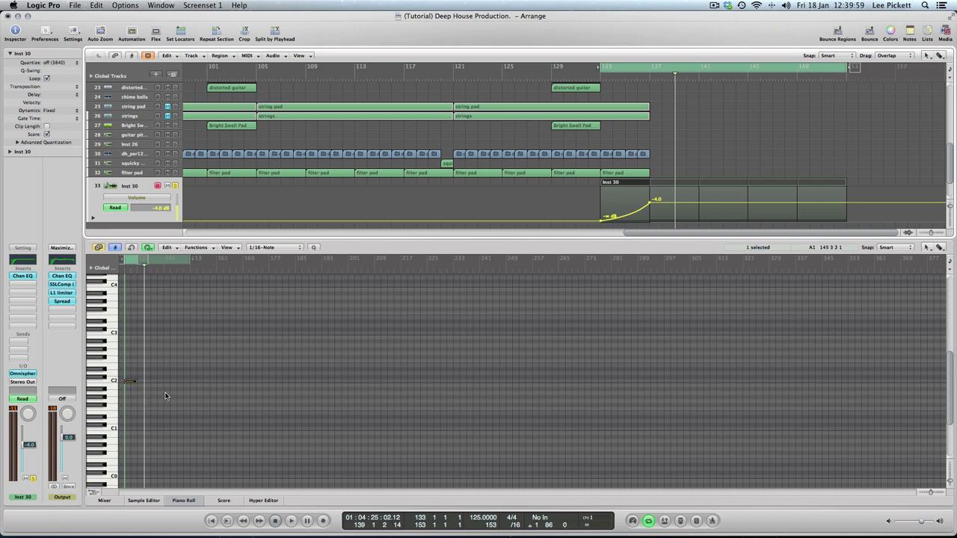
left_click_drag(130, 384, 130, 334)
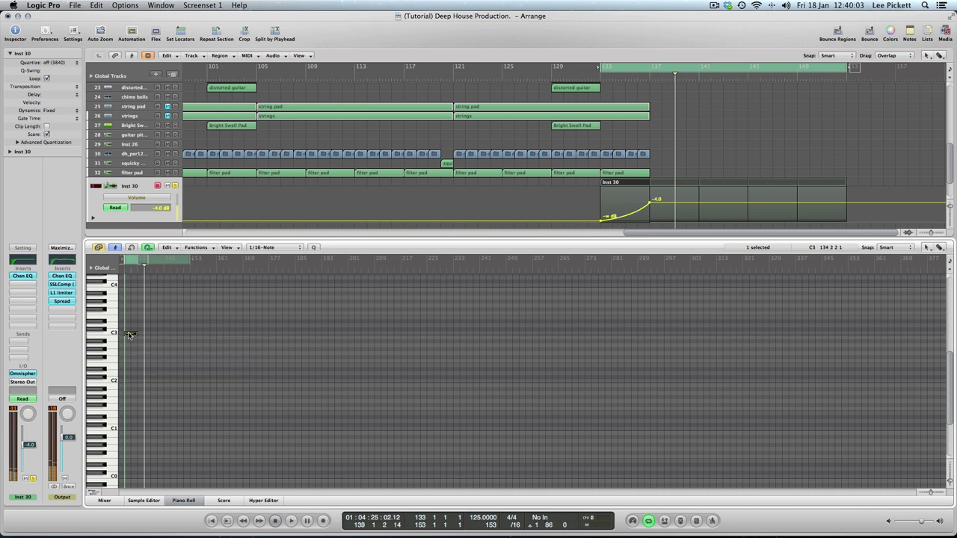
key("space")
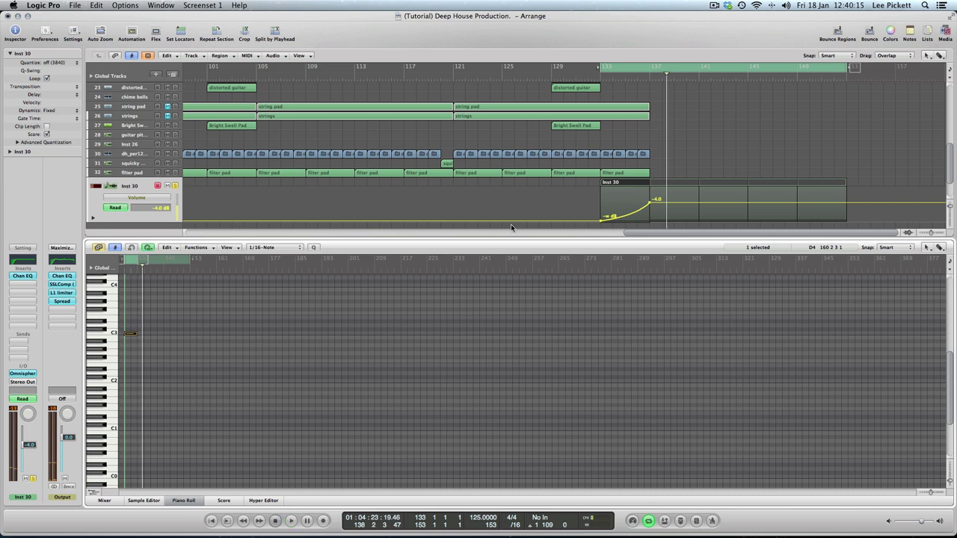
Step: Replace the Inst 30 loop with one region copy at bar 137, delete the volume point at bar 141 and play it back
left_click_drag(848, 180, 658, 215)
left_click(651, 222)
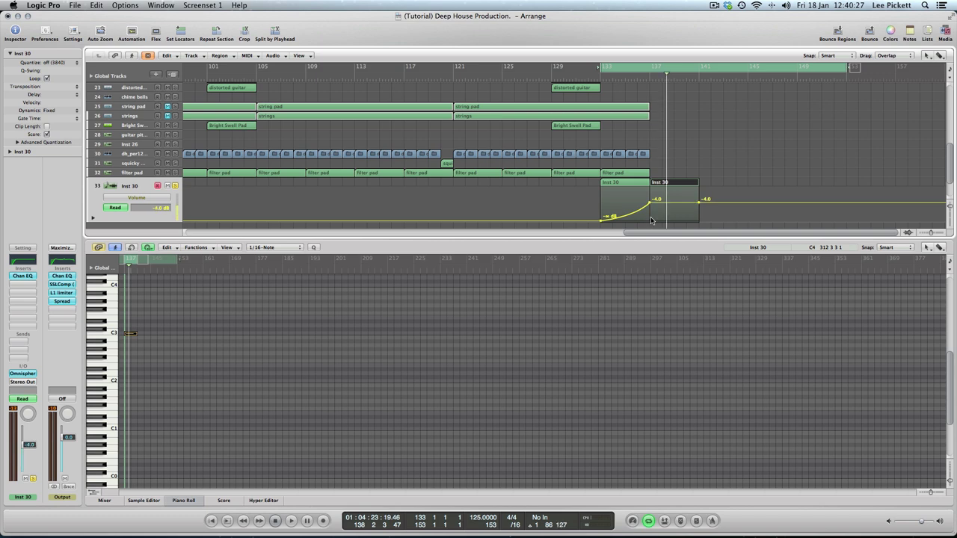
left_click(699, 202)
key("space")
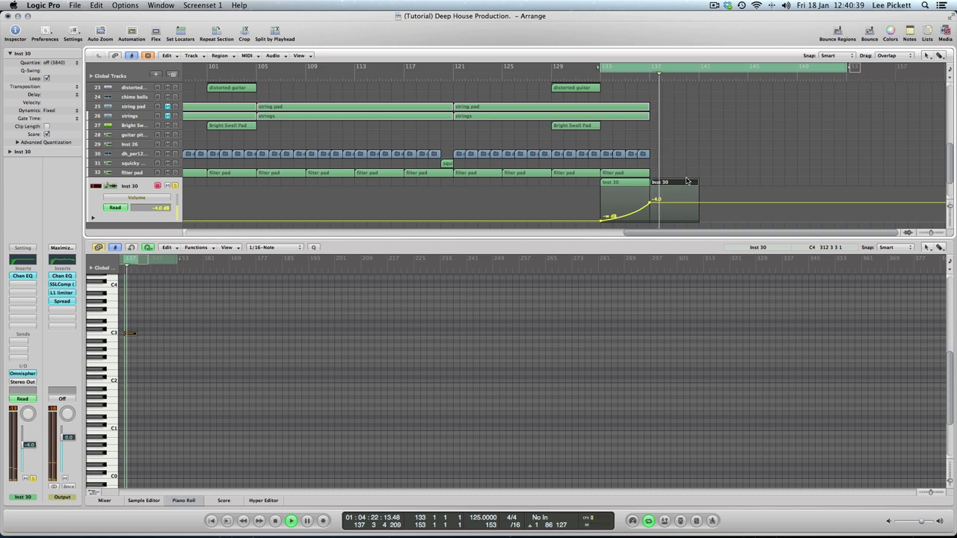
key("space")
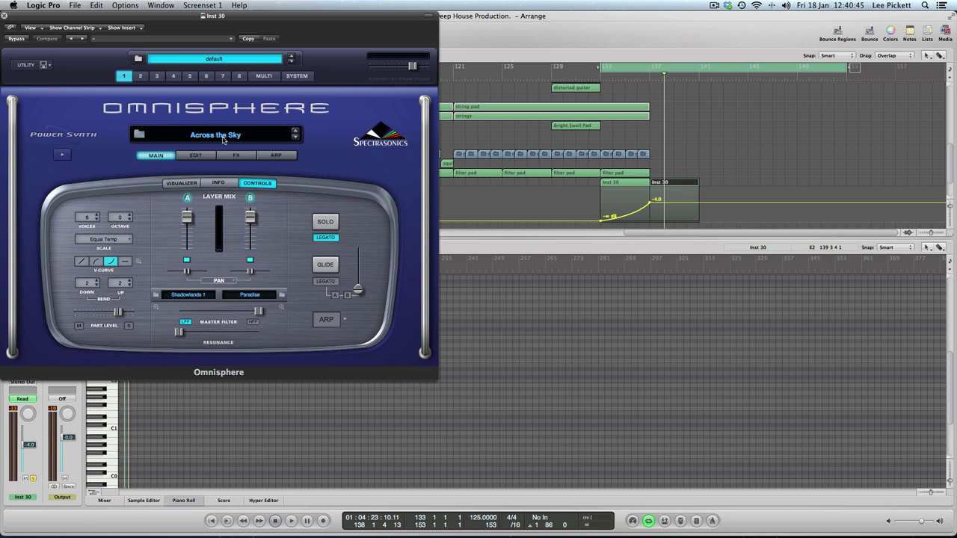
Step: Load the Adrift in Time texture patch in Omnisphere on Inst 30 and close the plug-in
left_click(222, 137)
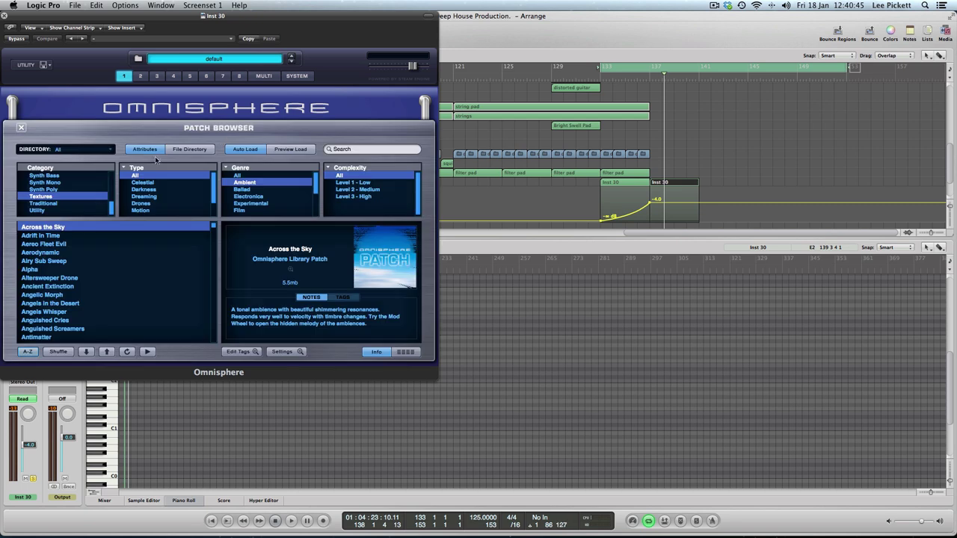
left_click(49, 236)
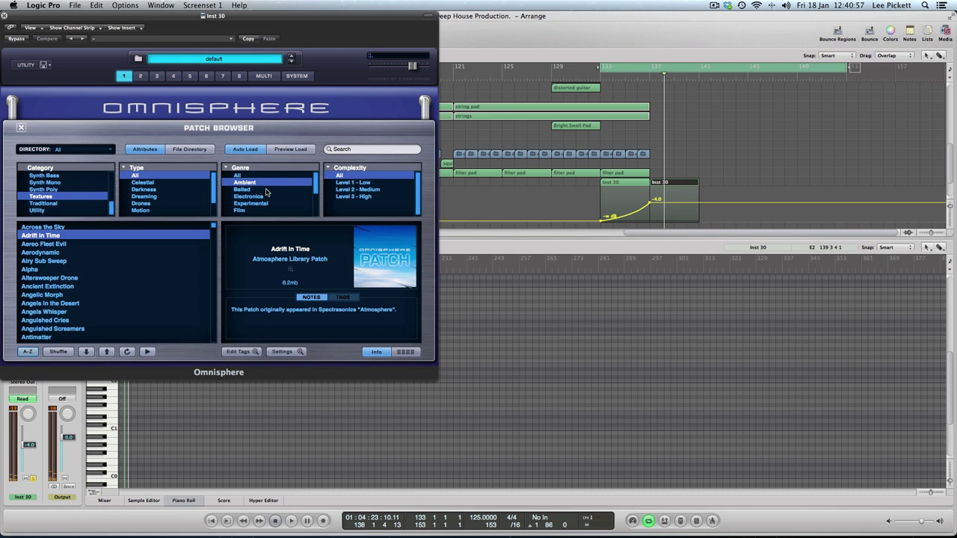
left_click(4, 16)
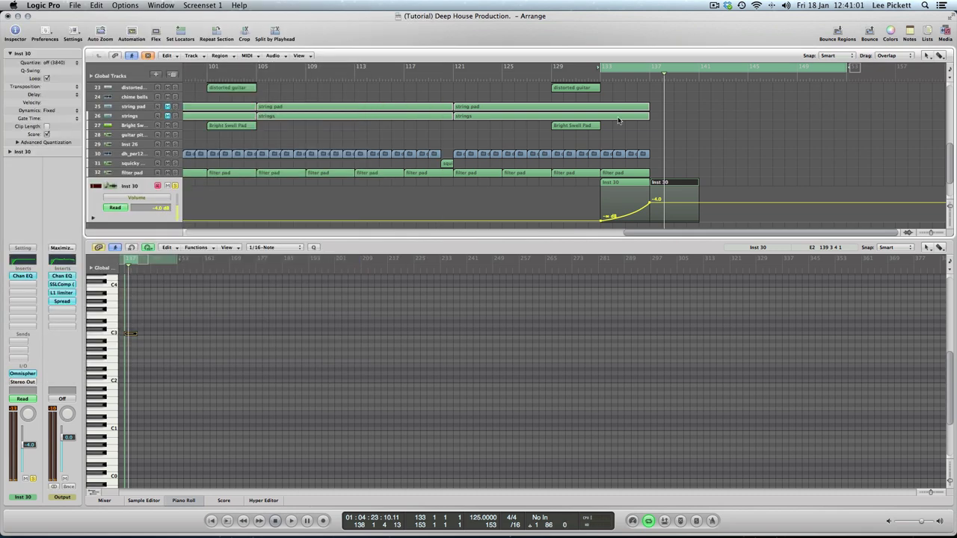
Step: Delete both Inst 30 regions and the remaining volume automation points, and set the track's volume to -3.0 dB
left_click_drag(716, 178, 577, 190)
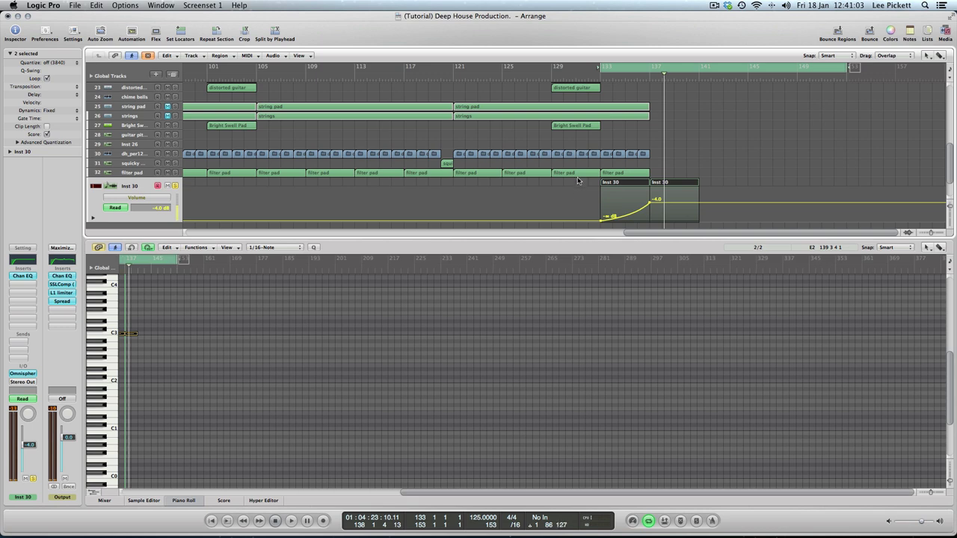
key("Delete")
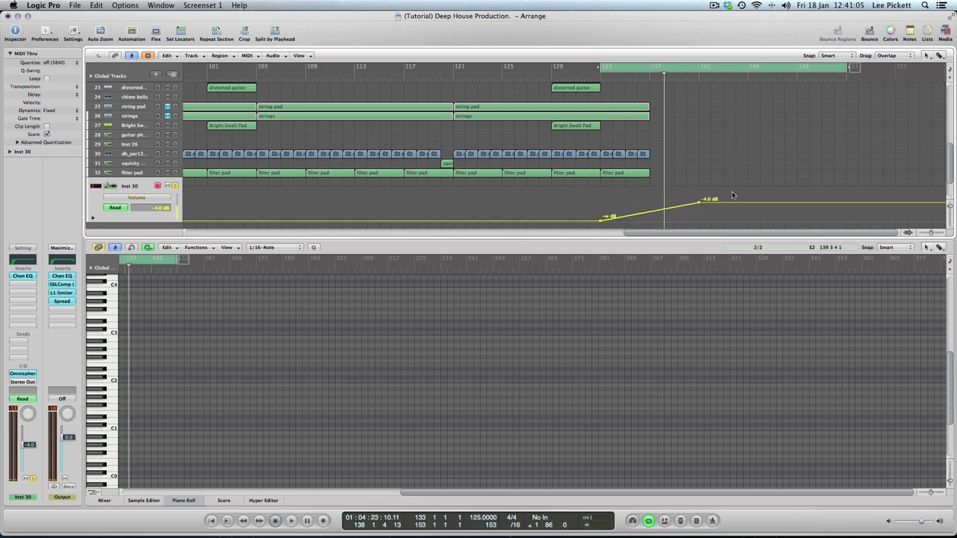
left_click(698, 202)
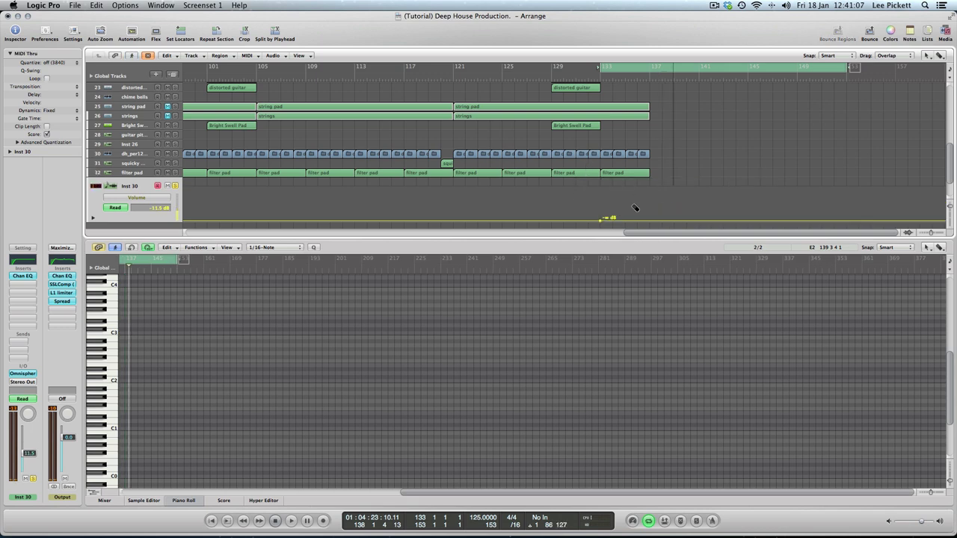
left_click(601, 220)
left_click_drag(310, 218, 312, 200)
key("space")
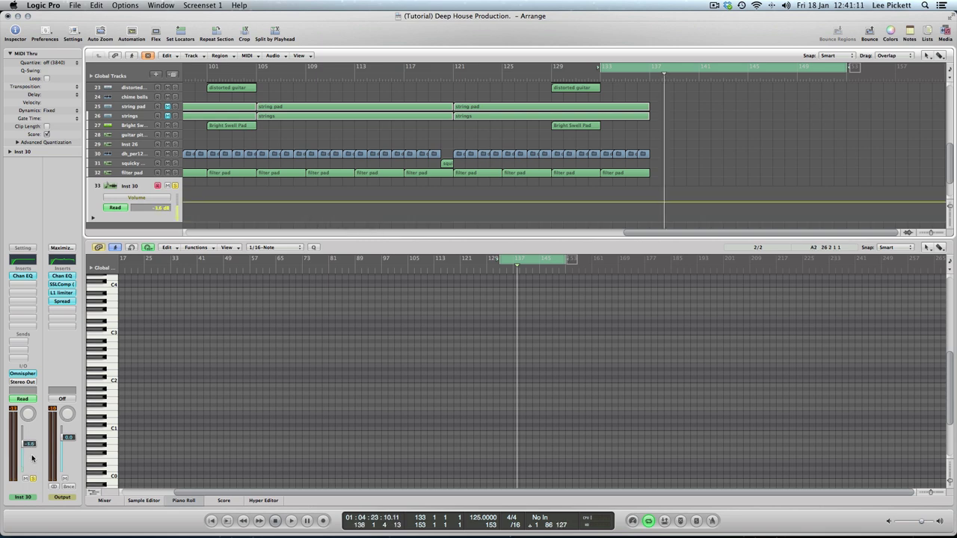
left_click_drag(32, 458, 32, 443)
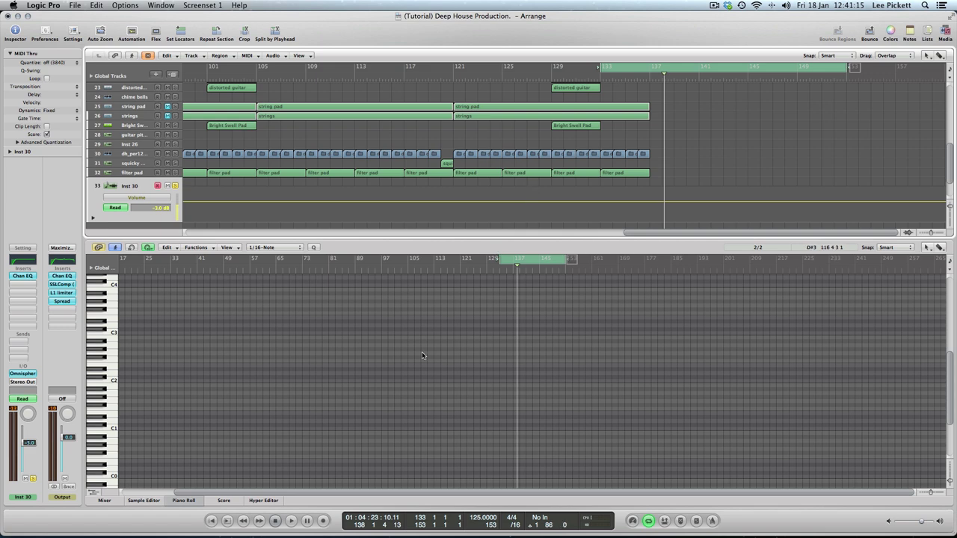
Step: Record a held D#3 note on Inst 30 from bar 133 and trim the region to end at bar 137
left_click(324, 524)
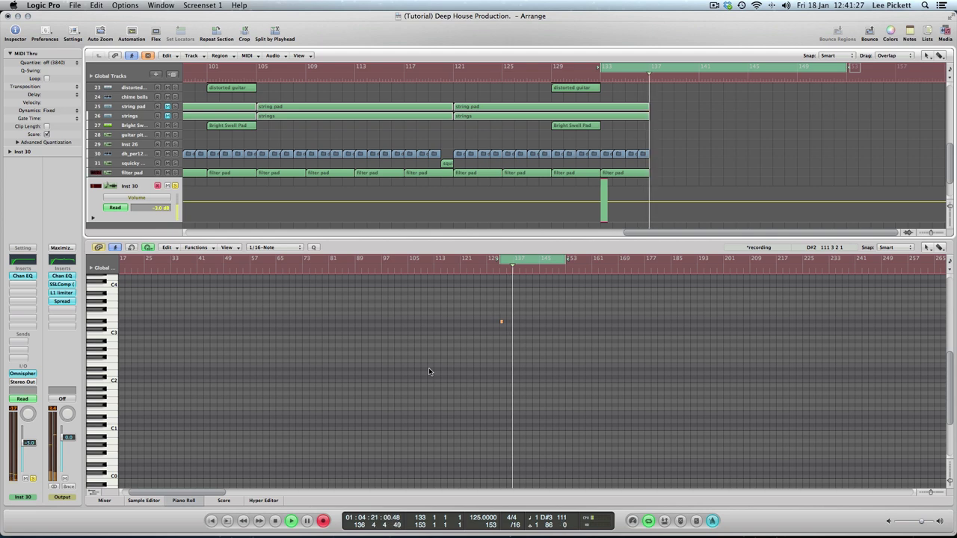
left_click(276, 522)
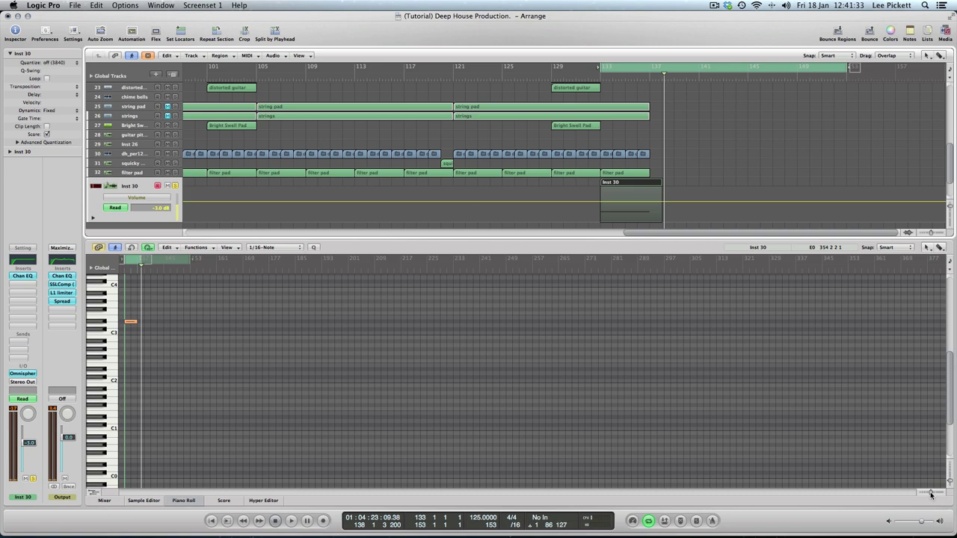
left_click_drag(931, 495, 936, 494)
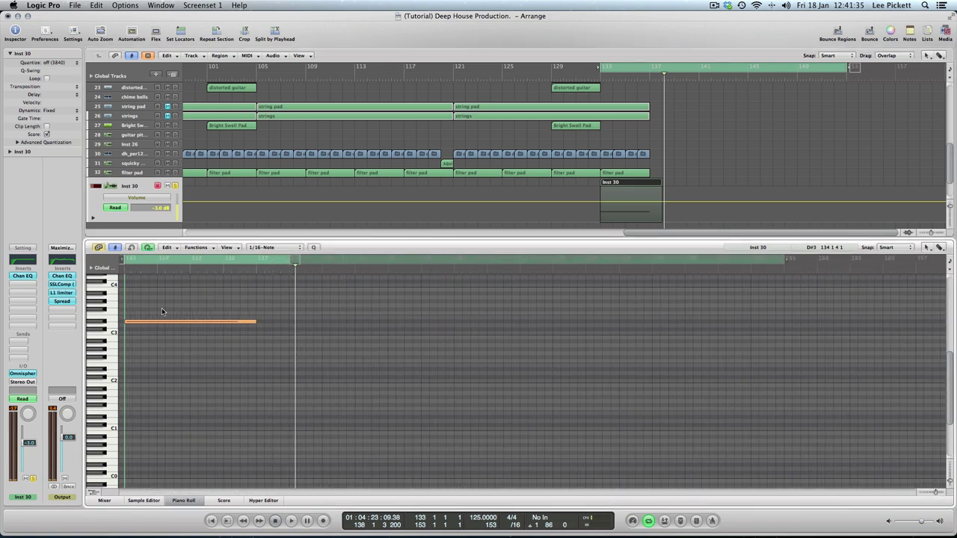
key("super+a")
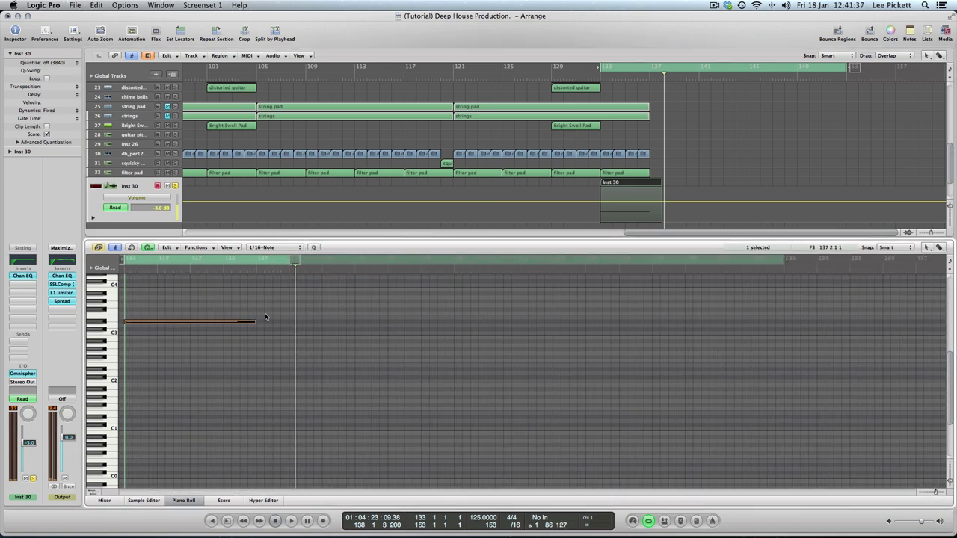
left_click_drag(288, 263, 262, 263)
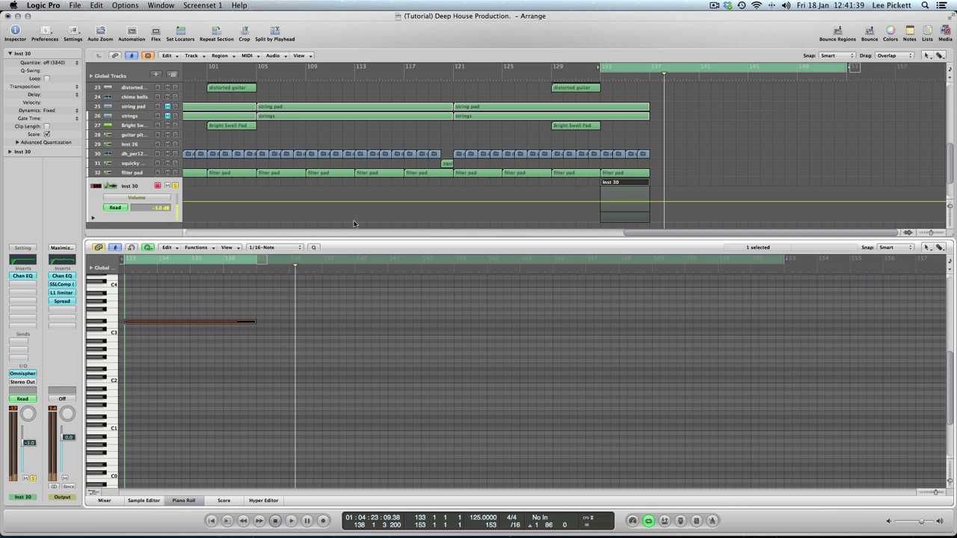
Step: Return to the full arrangement without automation or the Piano Roll, and play back the outro with Inst 30 unsoloed
left_click(104, 34)
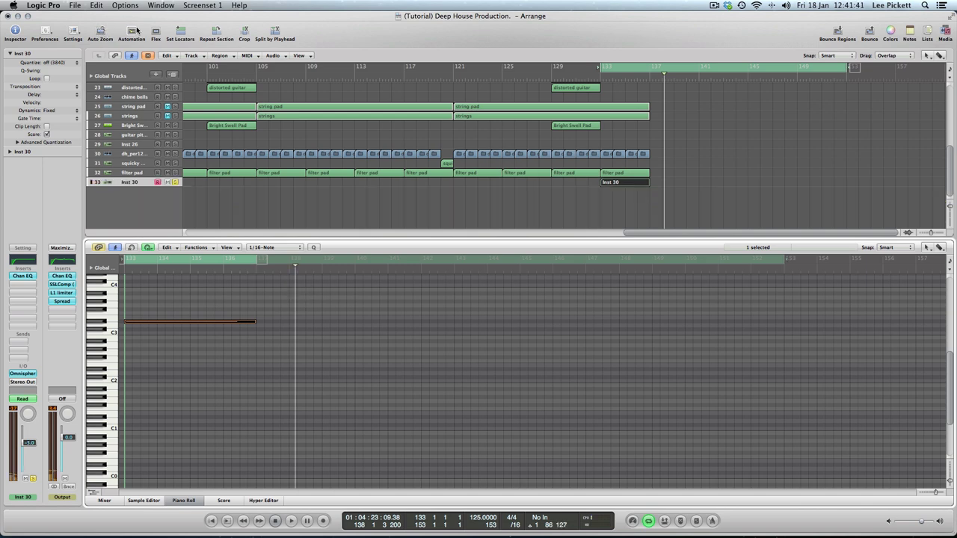
left_click(184, 501)
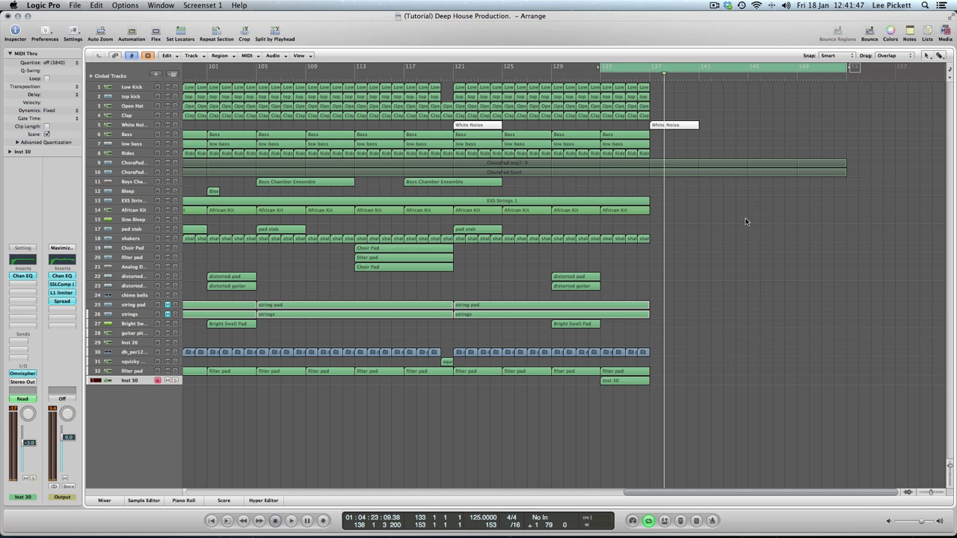
key("space")
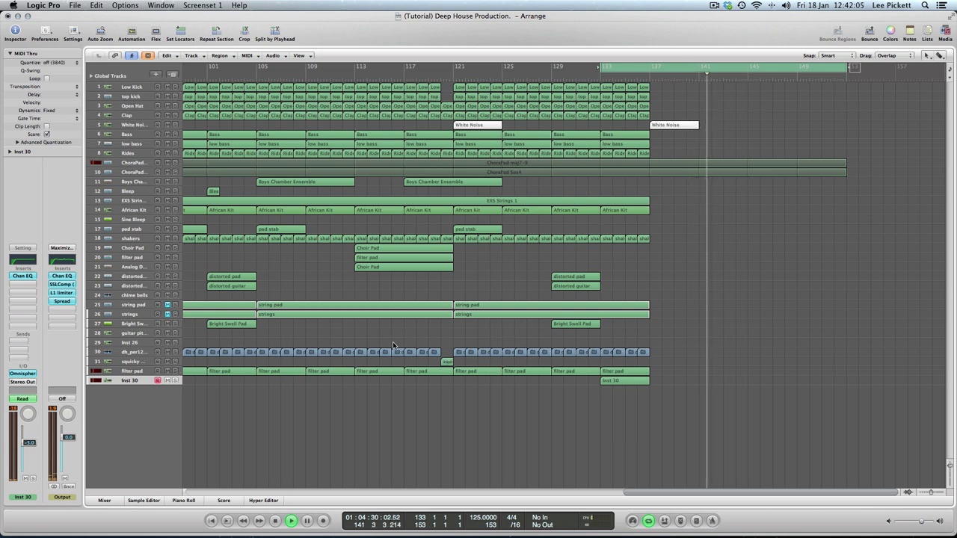
Step: Show the track automation and set the ChoraPad maj7-9 volume to -10.0 dB during playback
left_click(125, 165)
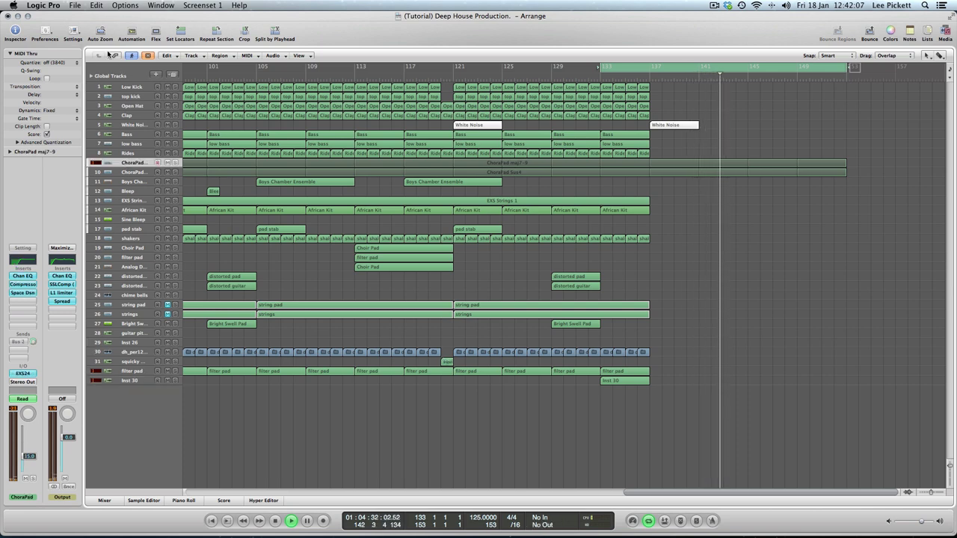
left_click(133, 33)
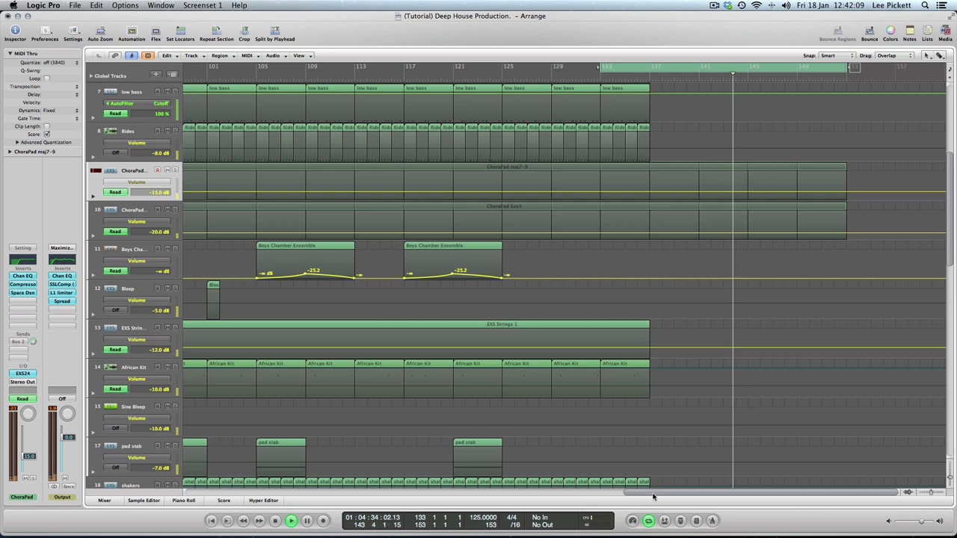
left_click_drag(656, 493, 135, 497)
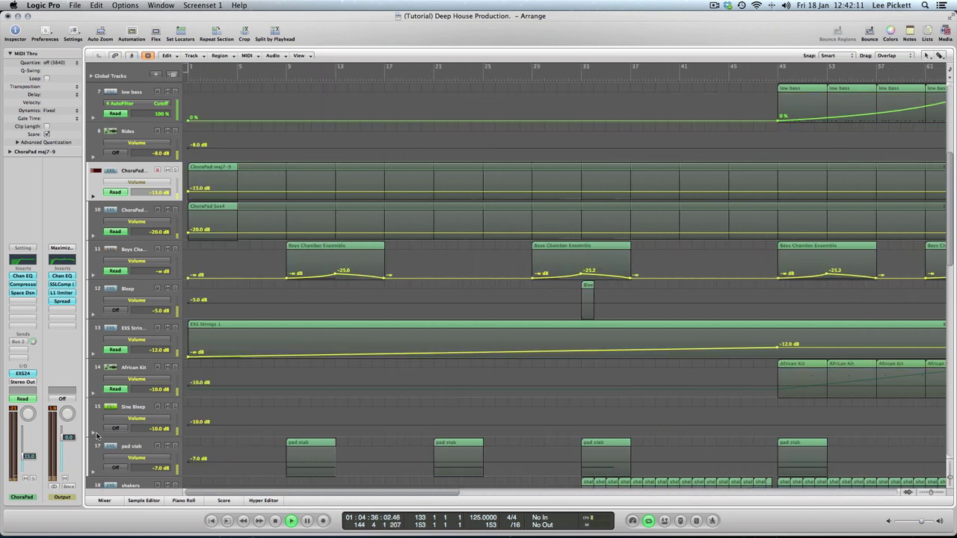
left_click_drag(28, 446, 28, 443)
key("space")
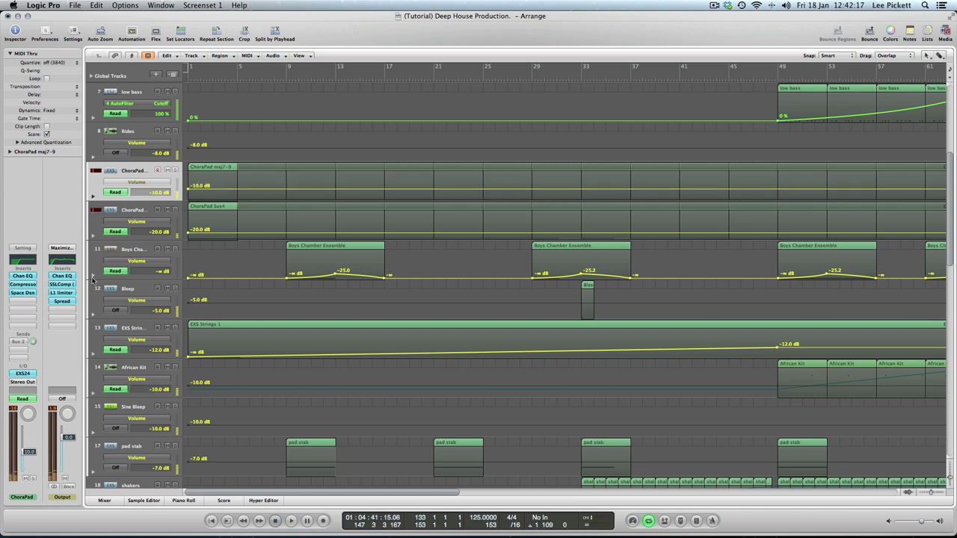
Step: Set the ChoraPad Sus4 volume to -10.0 dB, play back the outro, reduce it to -15.0 dB and hide the automation
left_click(149, 215)
left_click_drag(28, 461, 28, 453)
left_click_drag(160, 231, 160, 228)
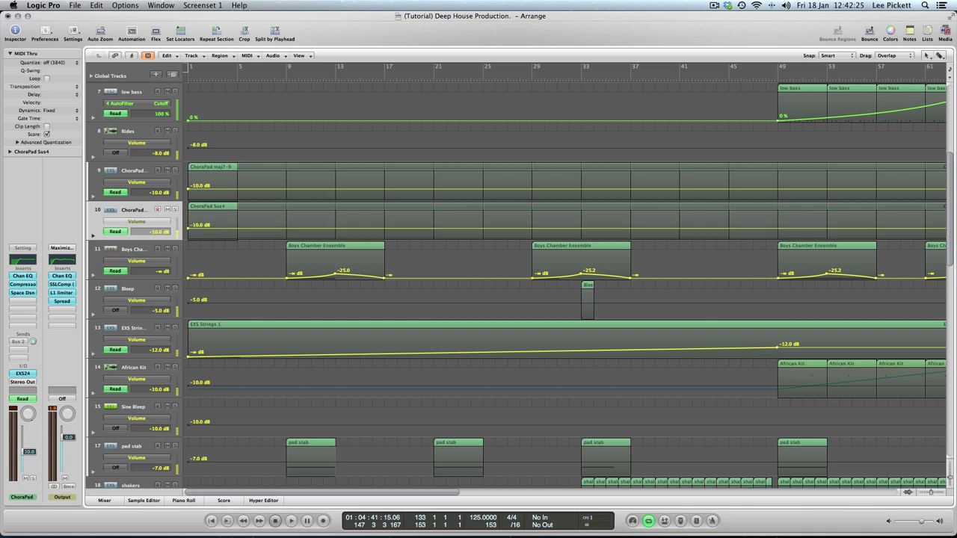
key("space")
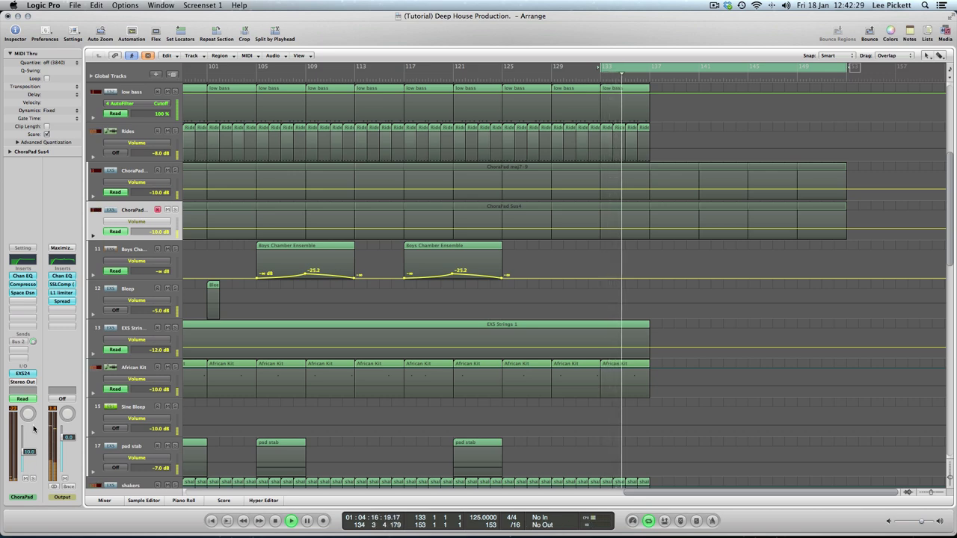
left_click_drag(26, 464, 26, 471)
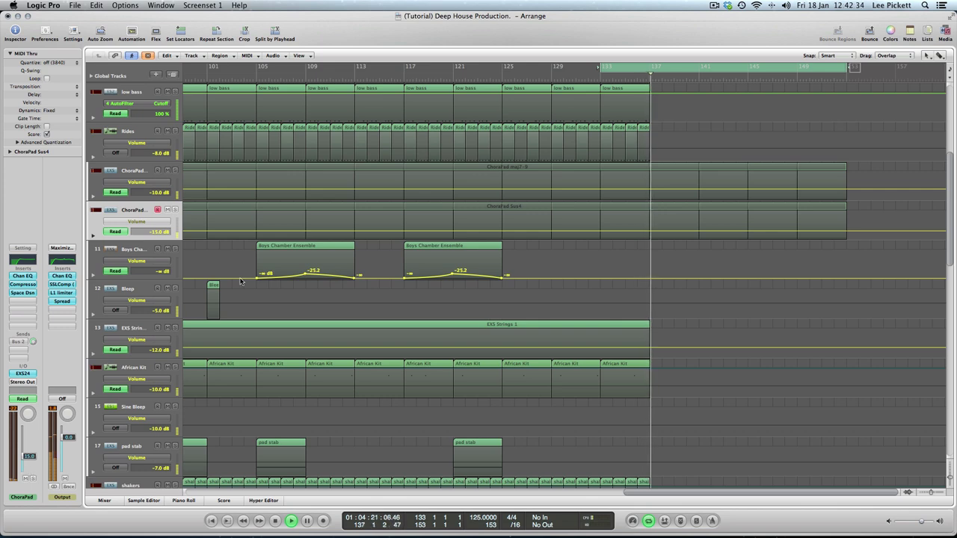
left_click(132, 34)
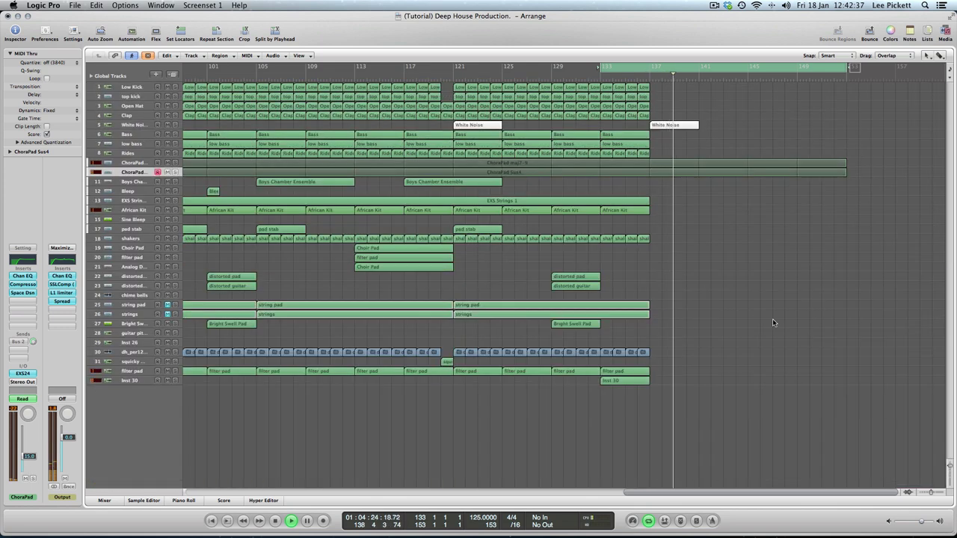
Step: Set the White Noise track's volume to -10.0 dB during playback and stop the playback
left_click(133, 125)
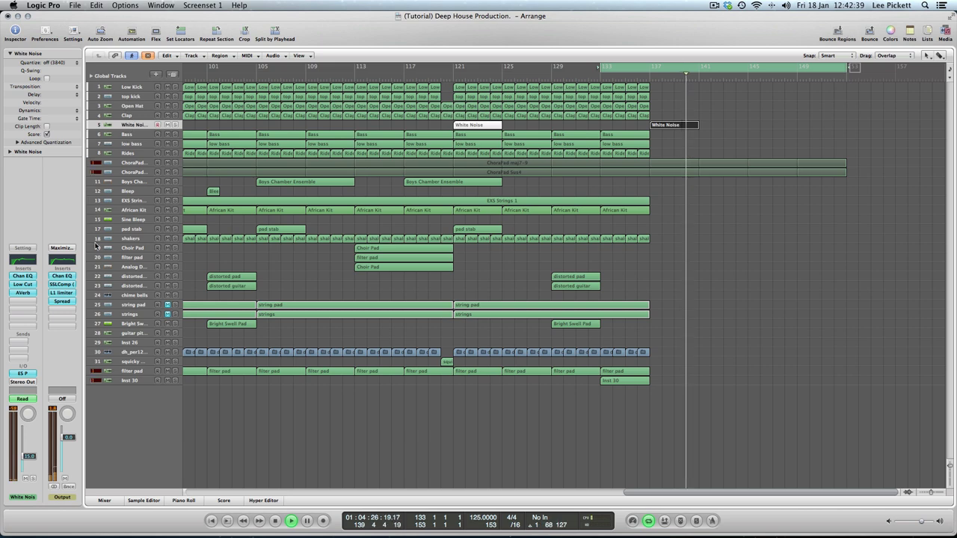
left_click_drag(29, 455, 25, 435)
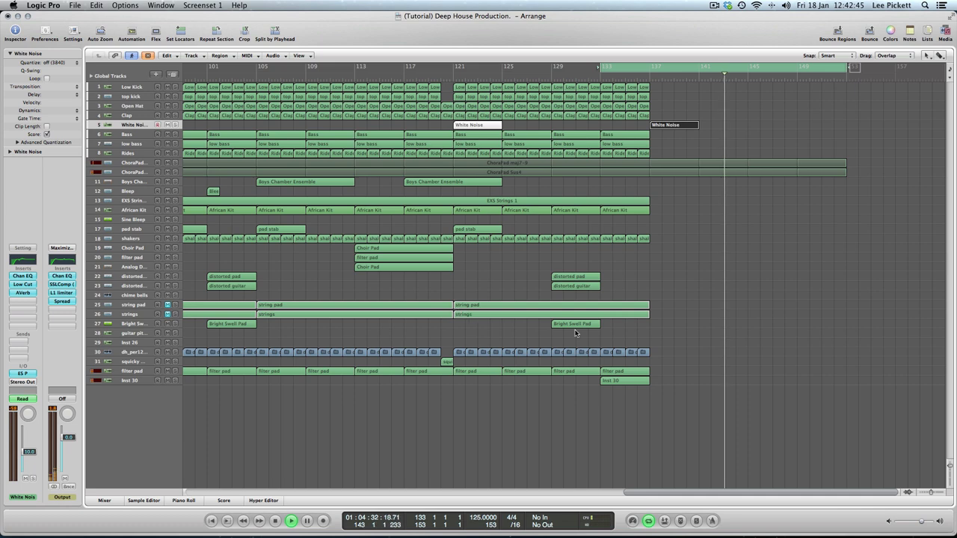
key("space")
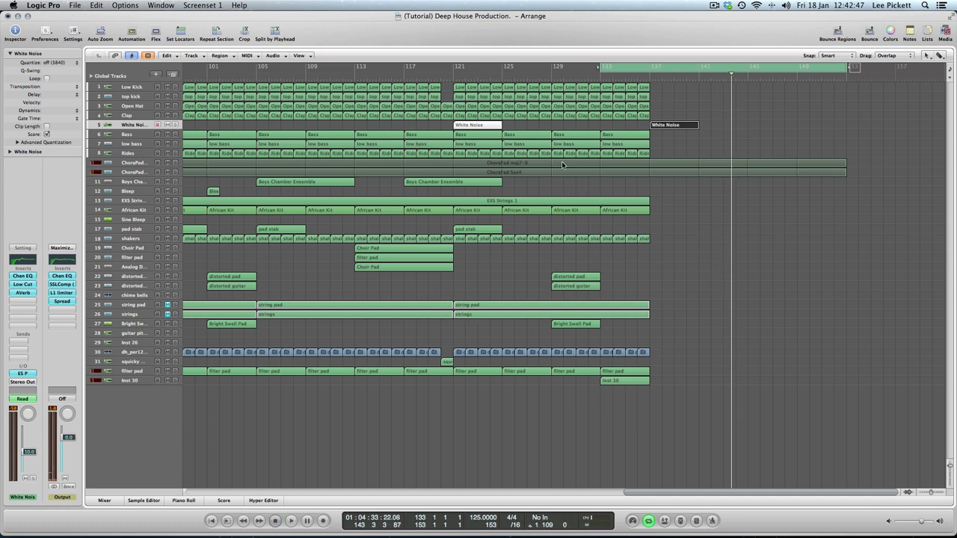
Step: Copy the Boys Chamber Ensemble region at bar 117 to bar 141 and play back the outro
double_click(428, 183)
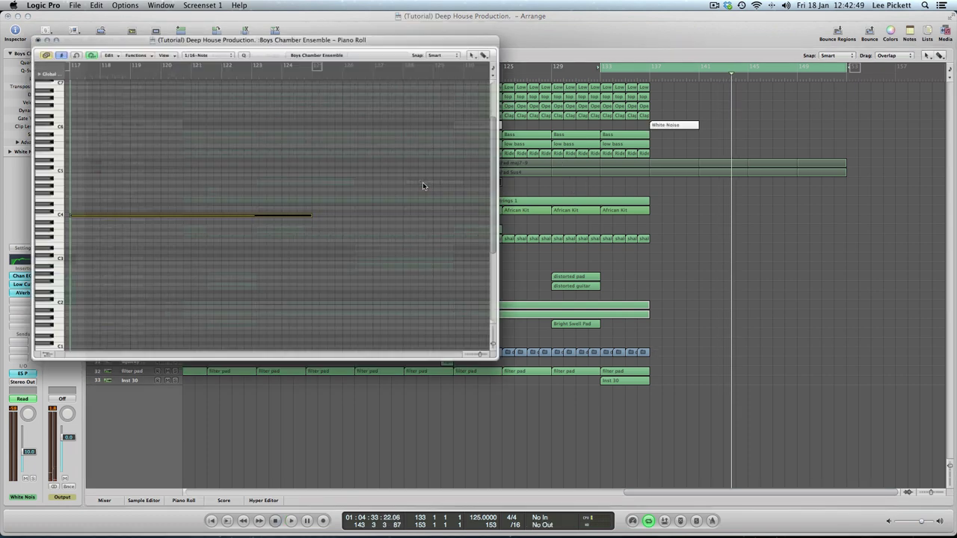
left_click(16, 26)
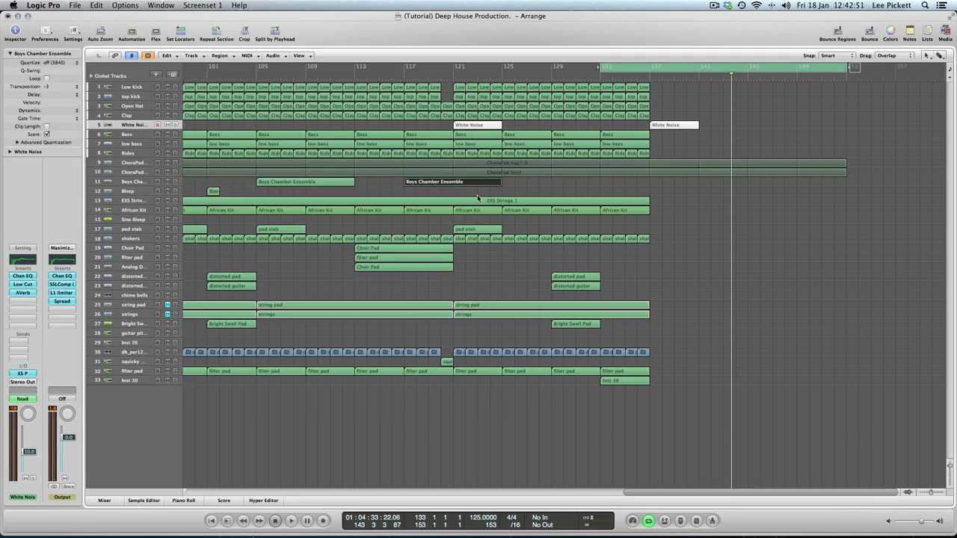
left_click_drag(441, 184, 733, 185)
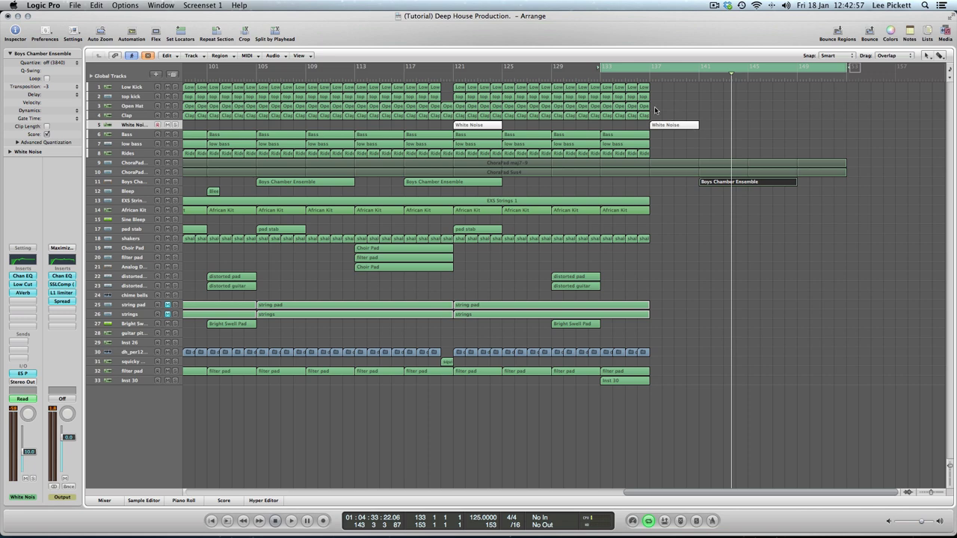
key("space")
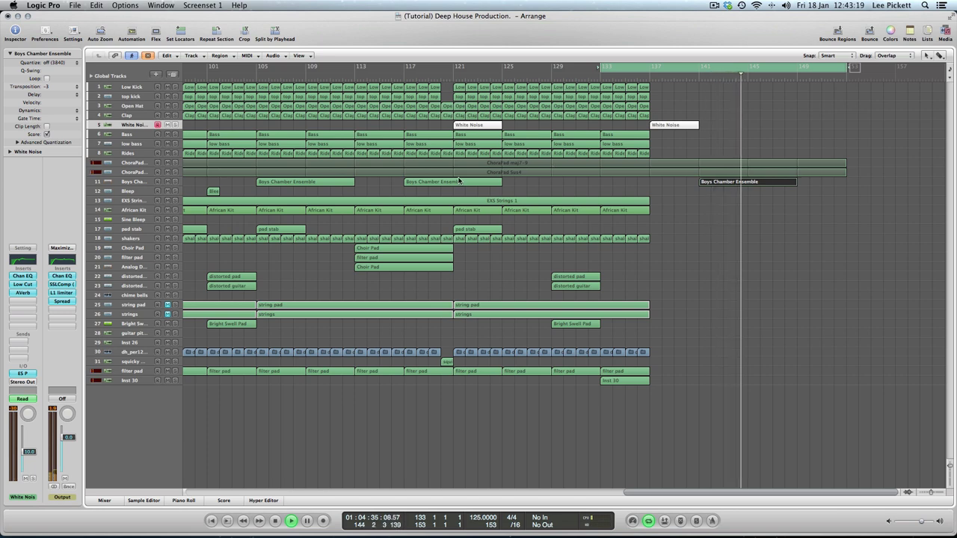
Step: Show the Boys Chamber Ensemble volume automation and raise the peaks in the regions at bars 141, 117 and 105 to -20.0 dB
left_click(135, 182)
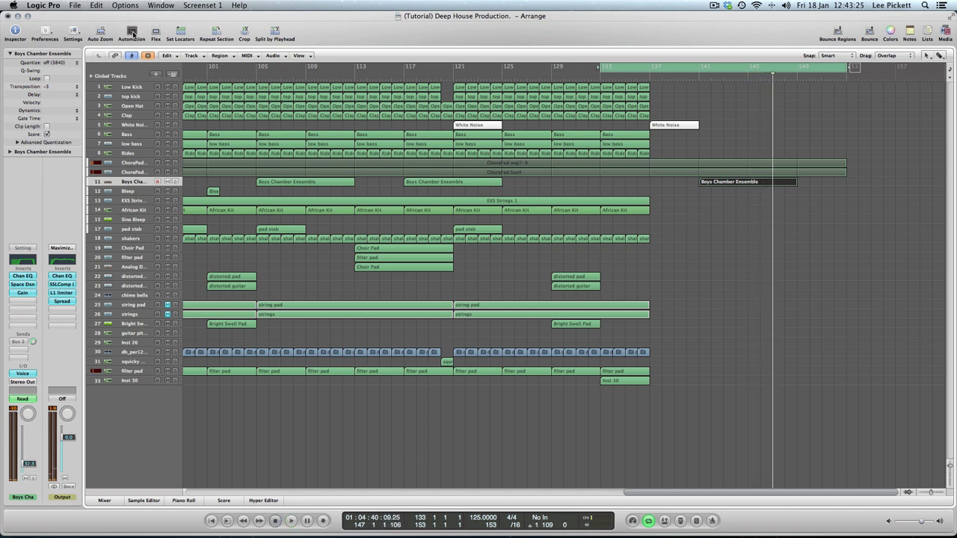
left_click(132, 33)
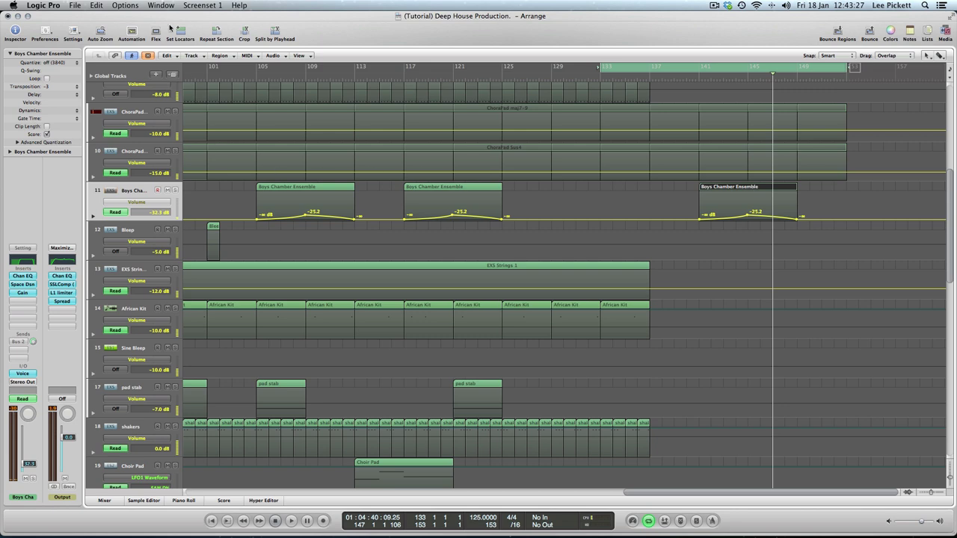
left_click(109, 32)
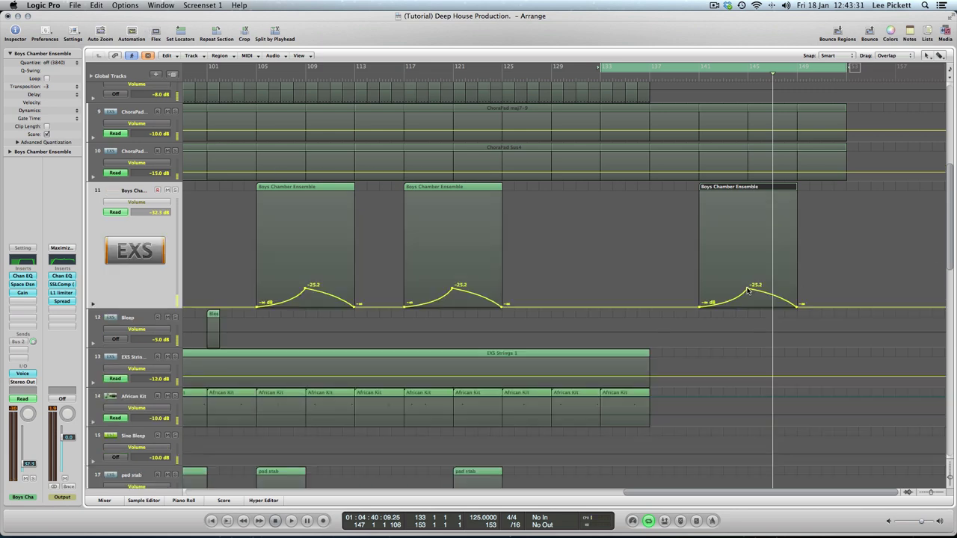
left_click_drag(748, 291, 748, 281)
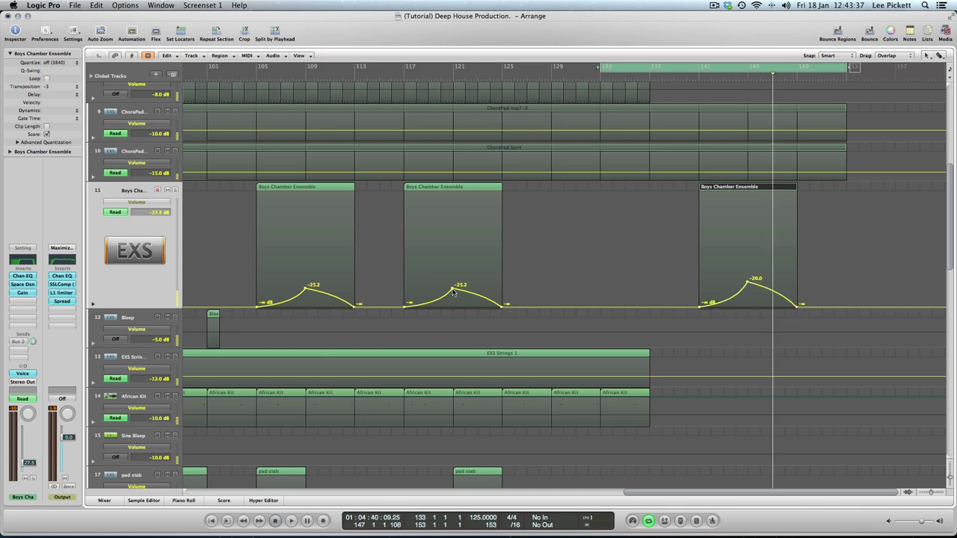
left_click_drag(452, 285, 453, 280)
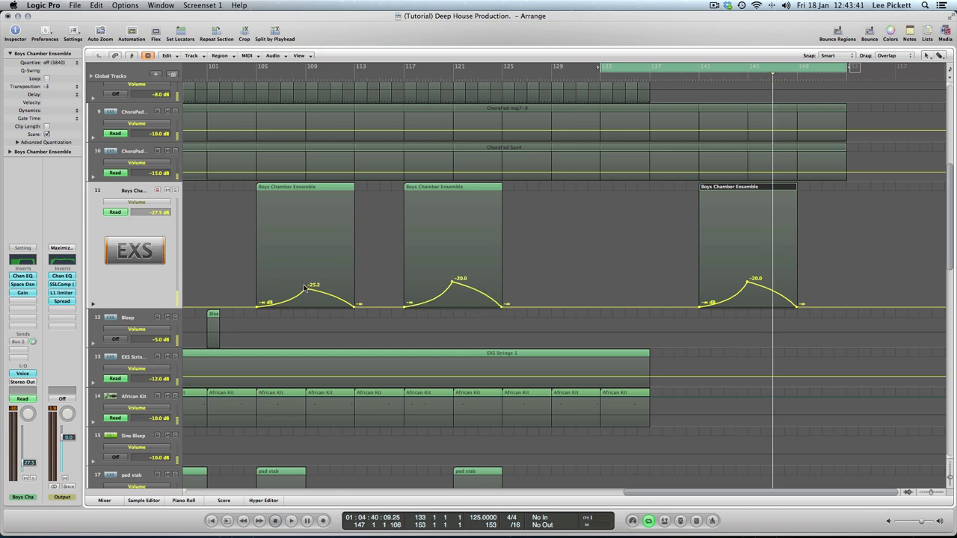
left_click_drag(305, 287, 306, 280)
Step: Raise the volume automation peaks in the Boys Chamber Ensemble regions at bars 89, 77, 61 and 49 to -20.0 dB
left_click_drag(805, 492, 669, 480)
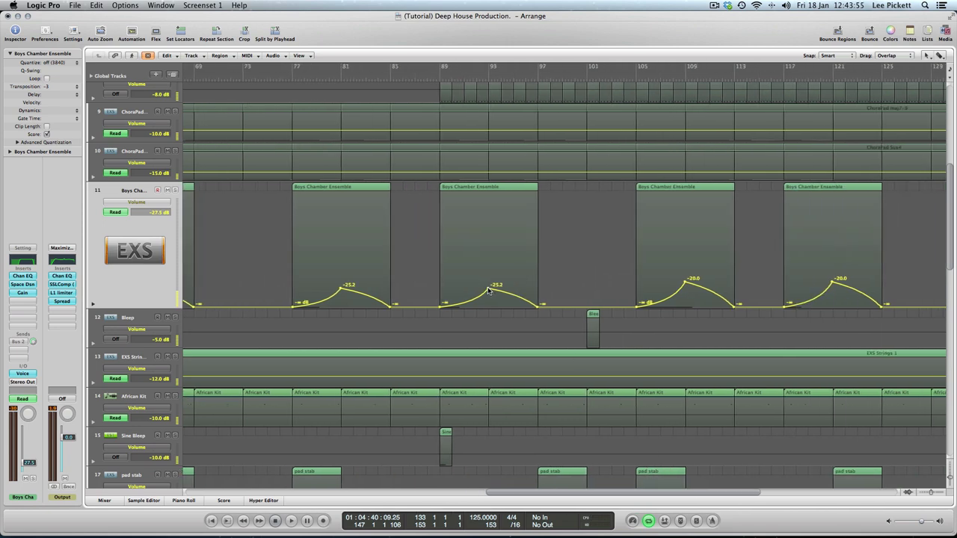
left_click_drag(493, 289, 490, 280)
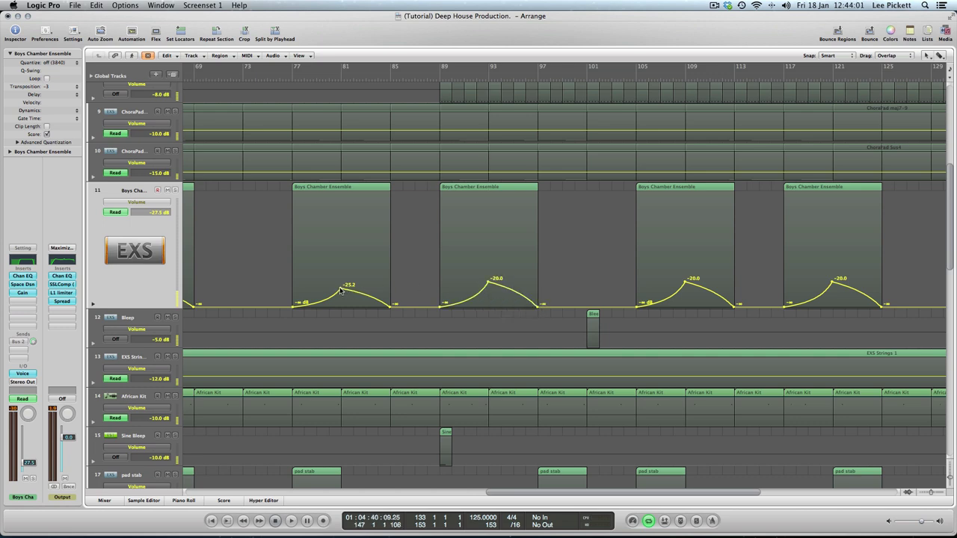
left_click_drag(340, 291, 341, 281)
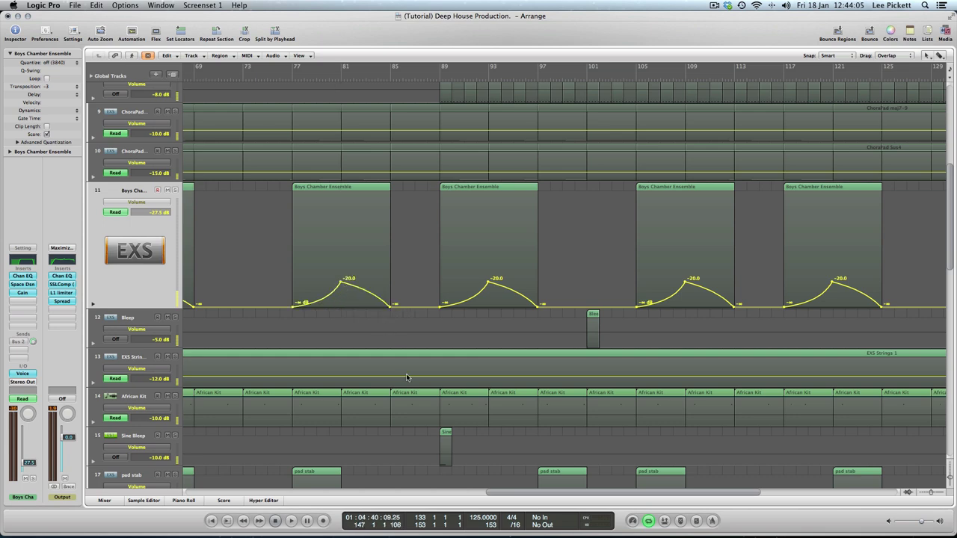
scroll(465, 304, "left", 10)
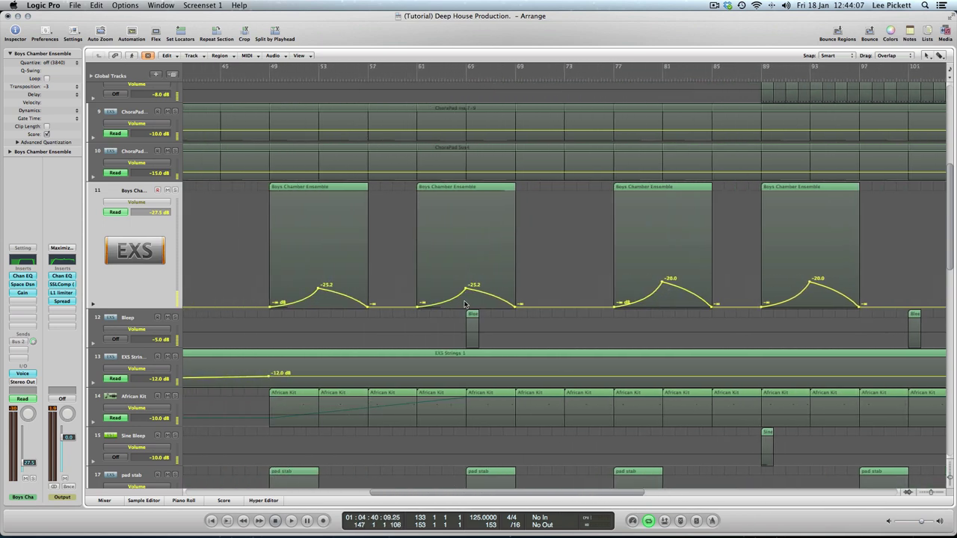
left_click_drag(468, 287, 468, 279)
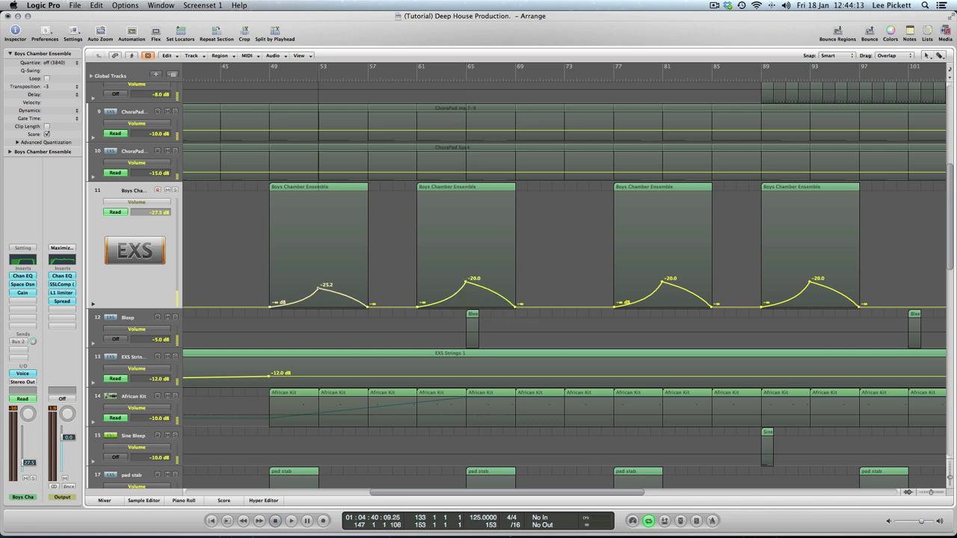
left_click_drag(319, 286, 319, 280)
Step: Raise the Boys Chamber Ensemble volume peak to -20.0 dB in the region at bar 29 and -20.1 dB at bar 9
left_click_drag(513, 493, 376, 482)
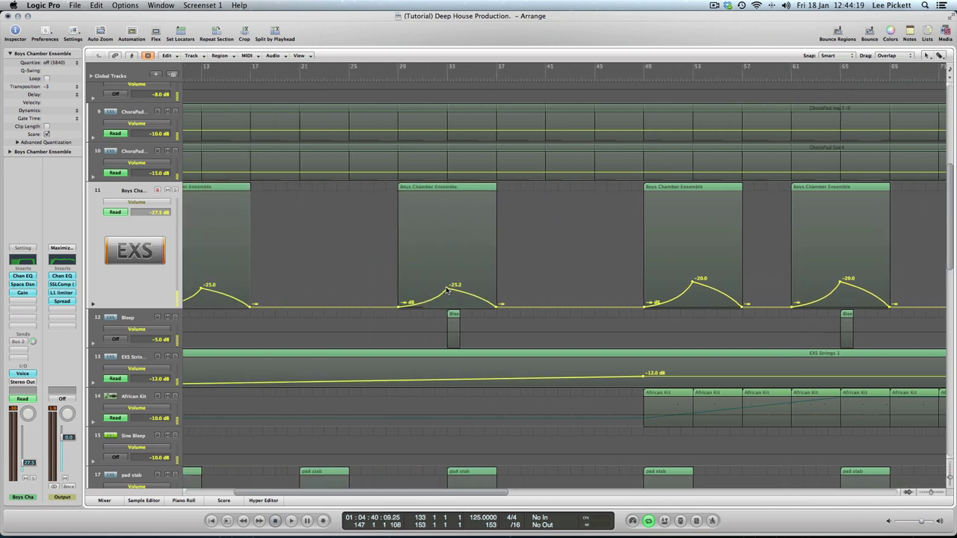
left_click_drag(448, 285, 447, 278)
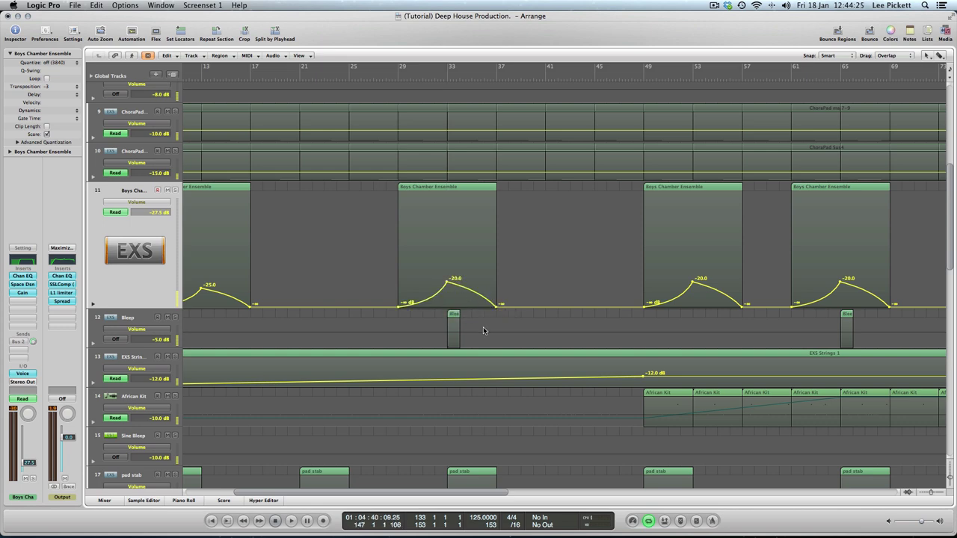
left_click_drag(931, 493, 928, 494)
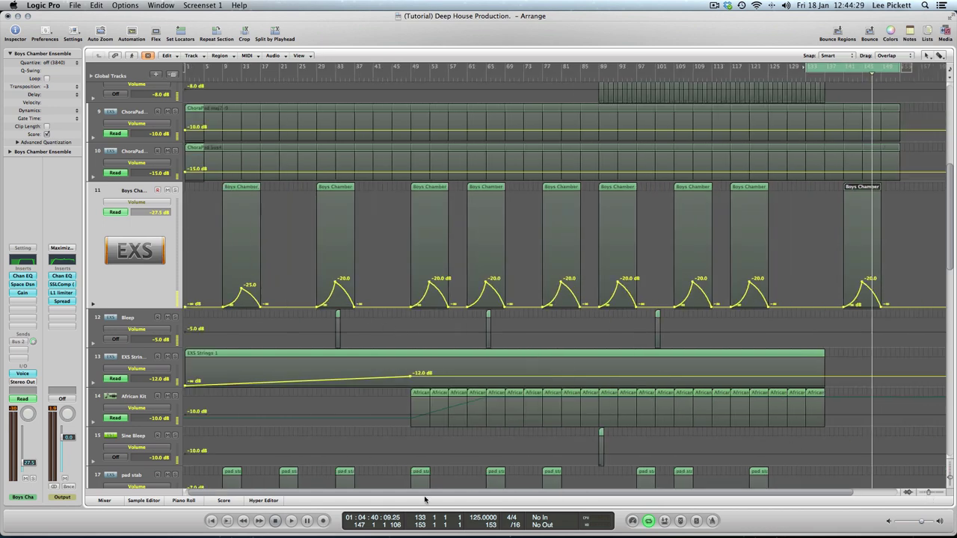
scroll(402, 493, "left", 1)
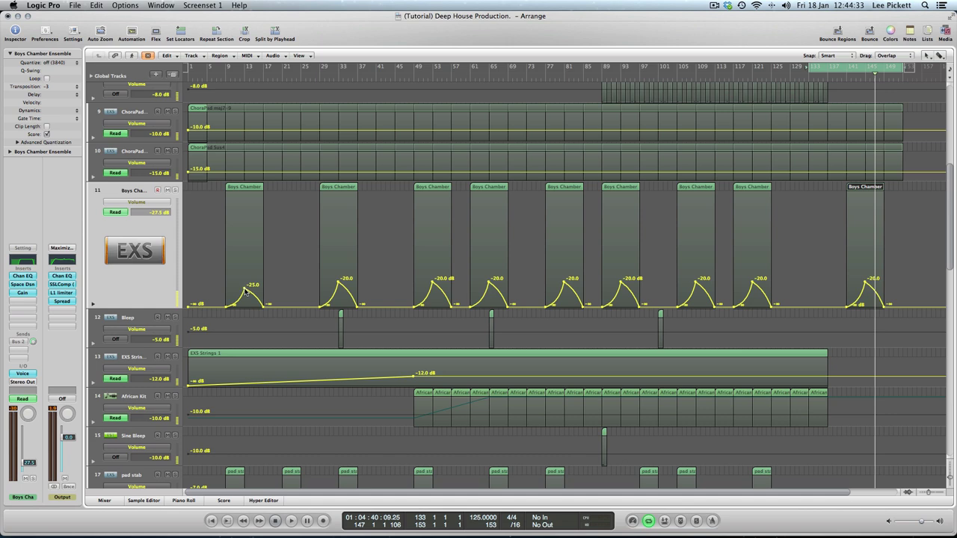
left_click_drag(245, 290, 247, 280)
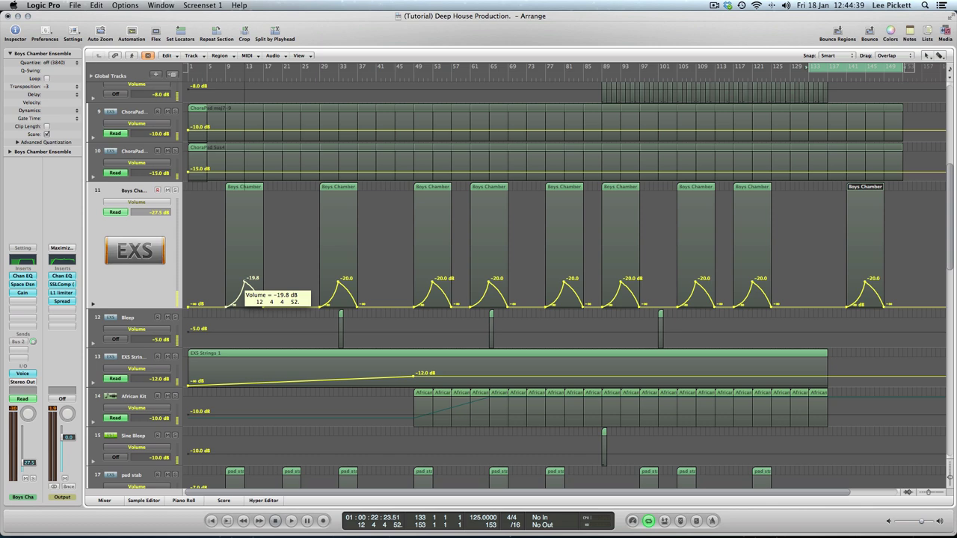
left_click_drag(248, 281, 247, 281)
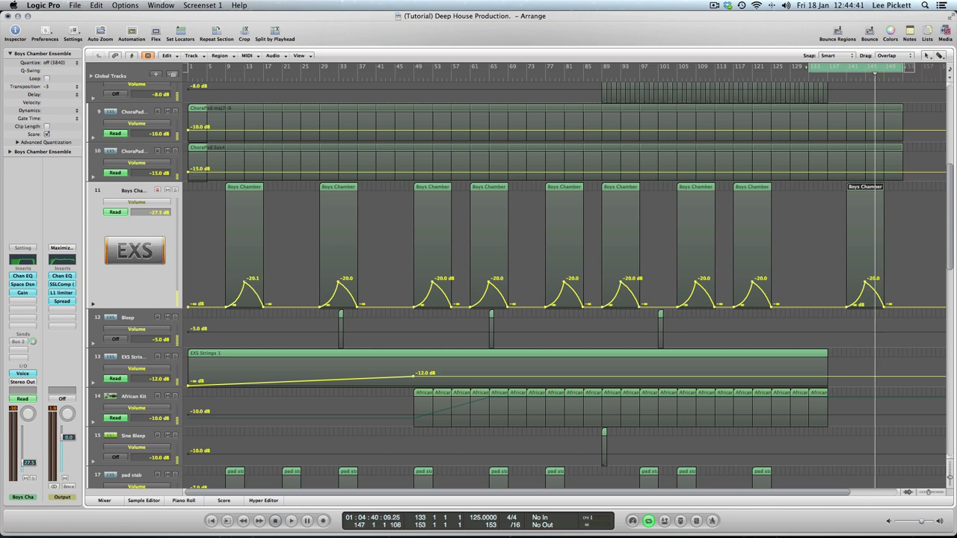
Step: Hide the automation, turn off the enlarged track view and play back the outro from bar 133
left_click(131, 37)
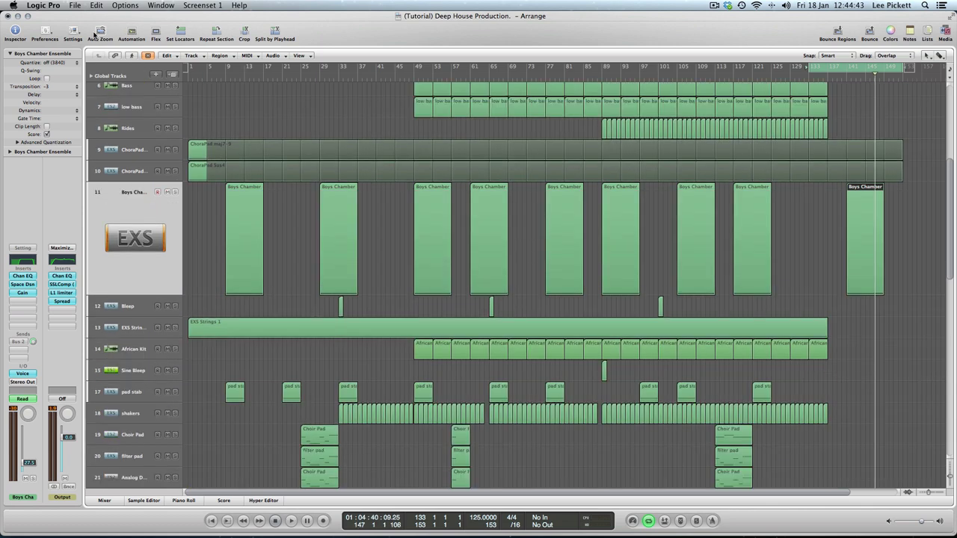
left_click(100, 34)
key("space")
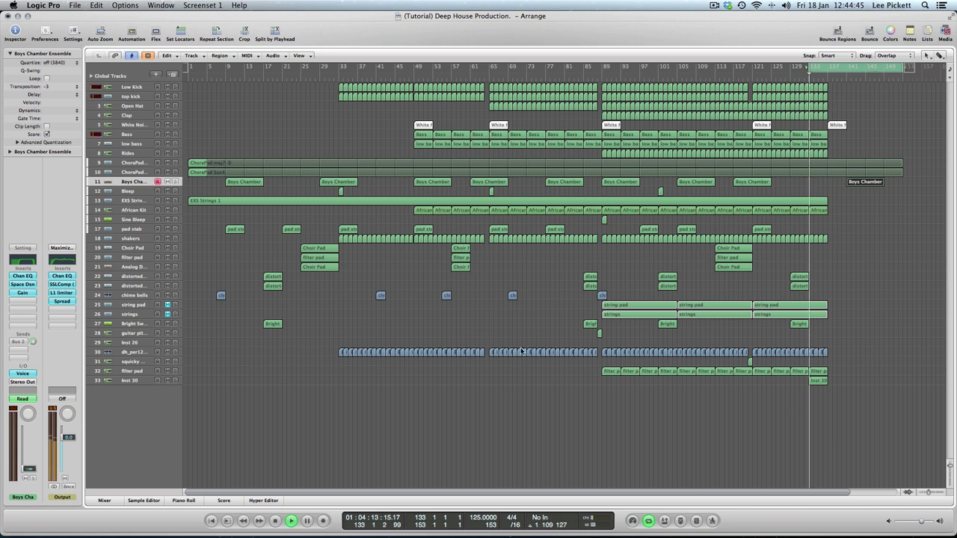
left_click(492, 424)
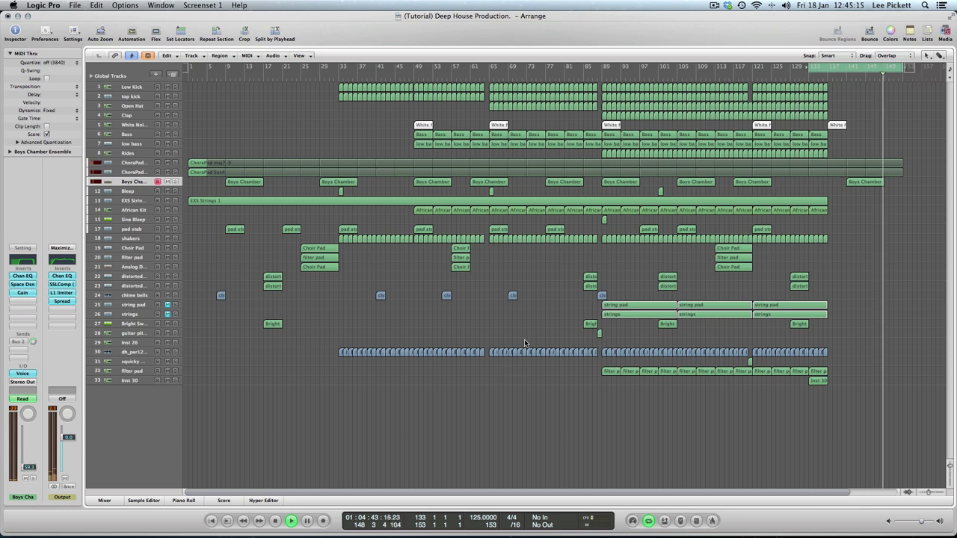
key("space")
Step: Move the project end to bar 161, extend both ChoraPad regions to it and set the cycle range to bars 137–161
scroll(490, 479, "right", 3)
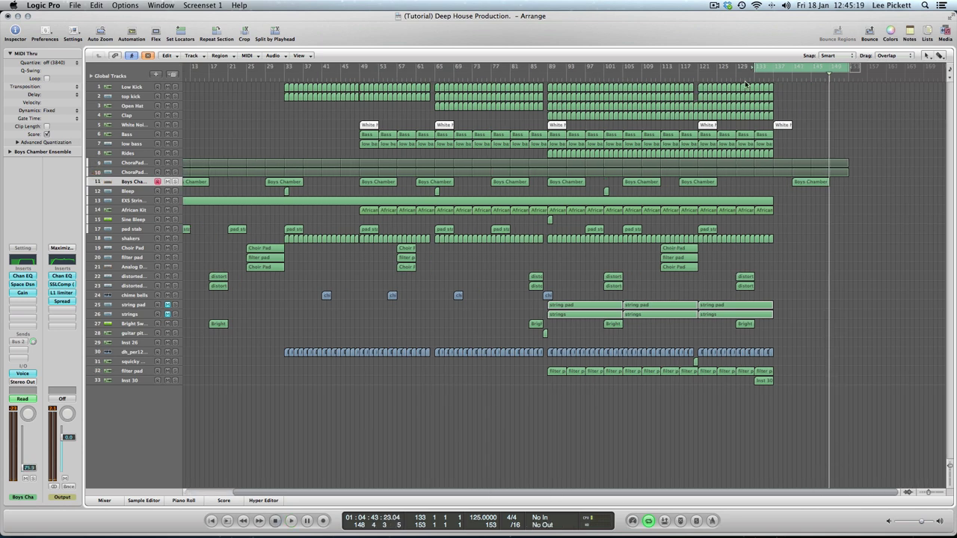
left_click_drag(755, 67, 775, 68)
mouse_move(853, 67)
left_mouse_down()
mouse_move(883, 71)
mouse_move(890, 83)
left_mouse_up()
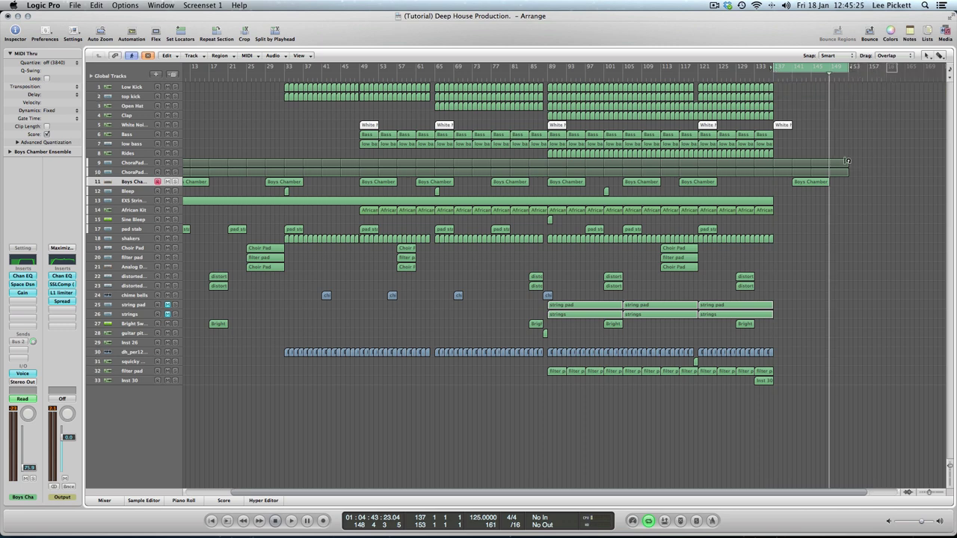
left_click_drag(847, 161, 883, 188)
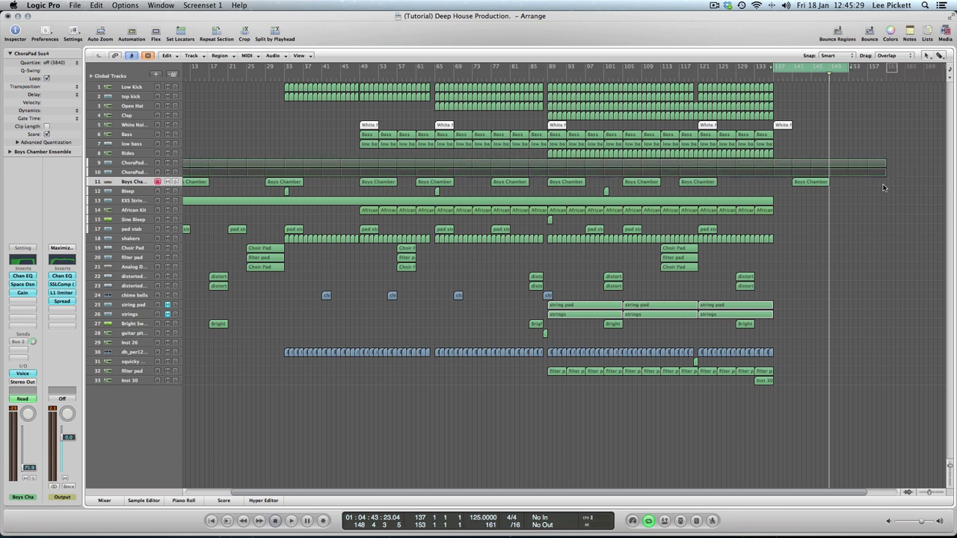
left_click_drag(851, 68, 888, 83)
Step: Rename the Inst 30 track to "deep pad" and give its region at bar 133 the same name
left_click(129, 381)
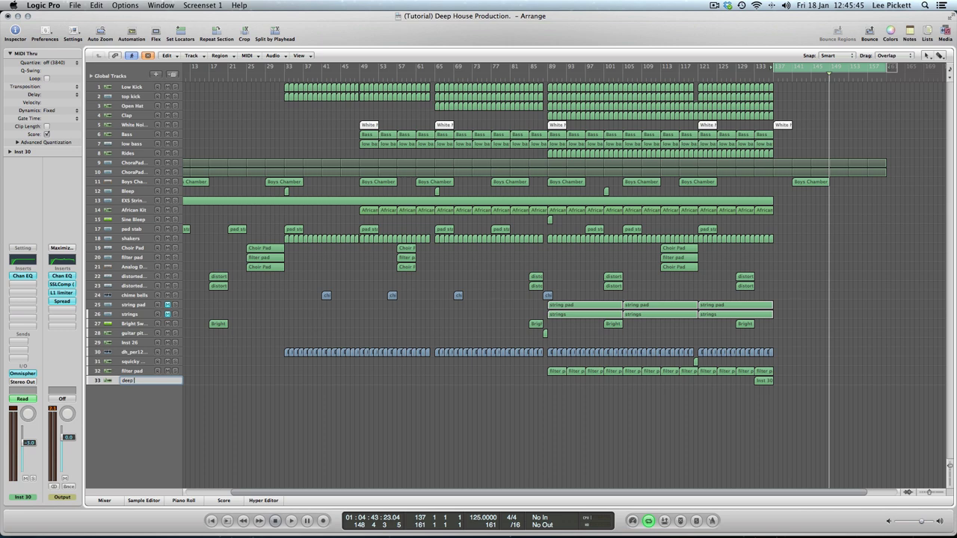
type("d")
key("Return")
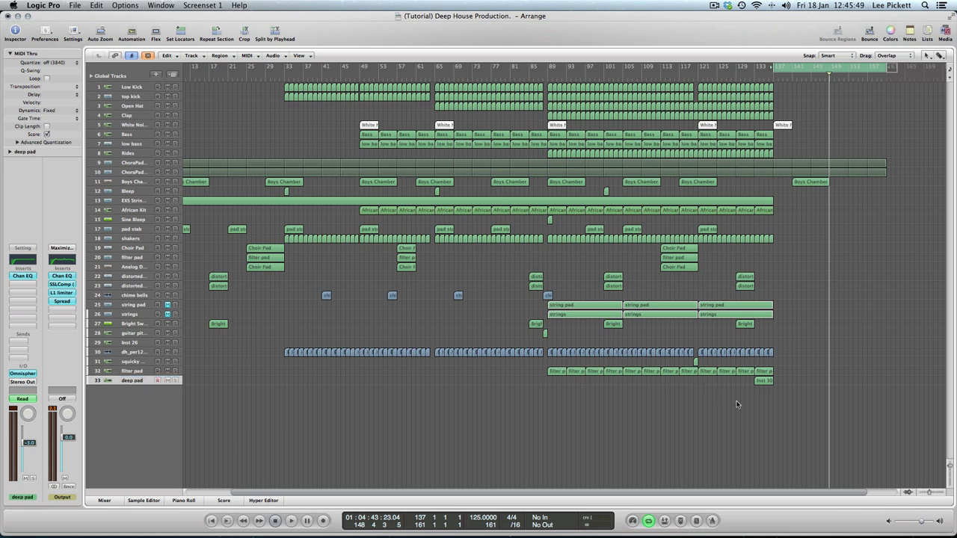
left_click_drag(736, 404, 766, 384)
right_click(766, 383)
left_click(782, 398)
Step: Add a new software instrument track below deep pad and load the stereo Spectrasonics Trilian instrument on it
left_click(156, 75)
left_click(552, 110)
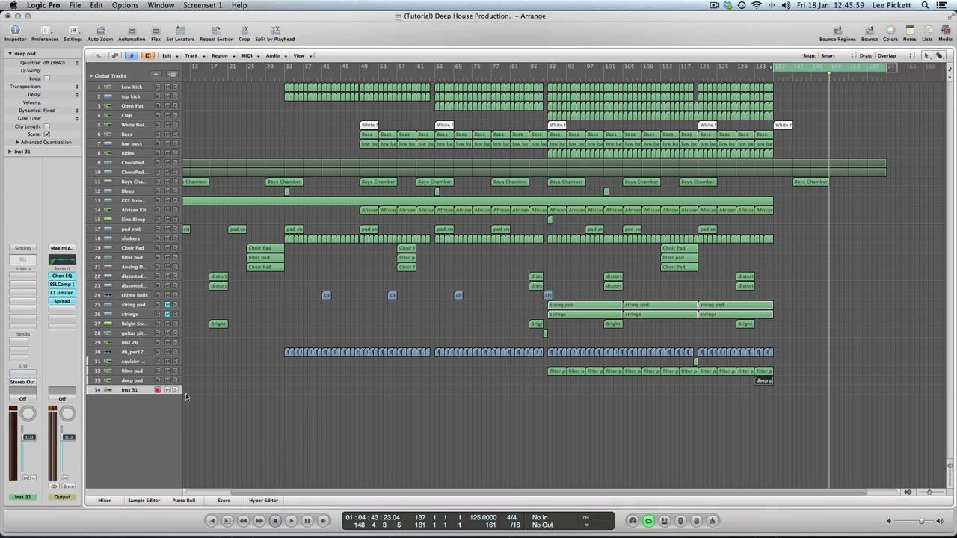
left_click(25, 376)
mouse_move(71, 519)
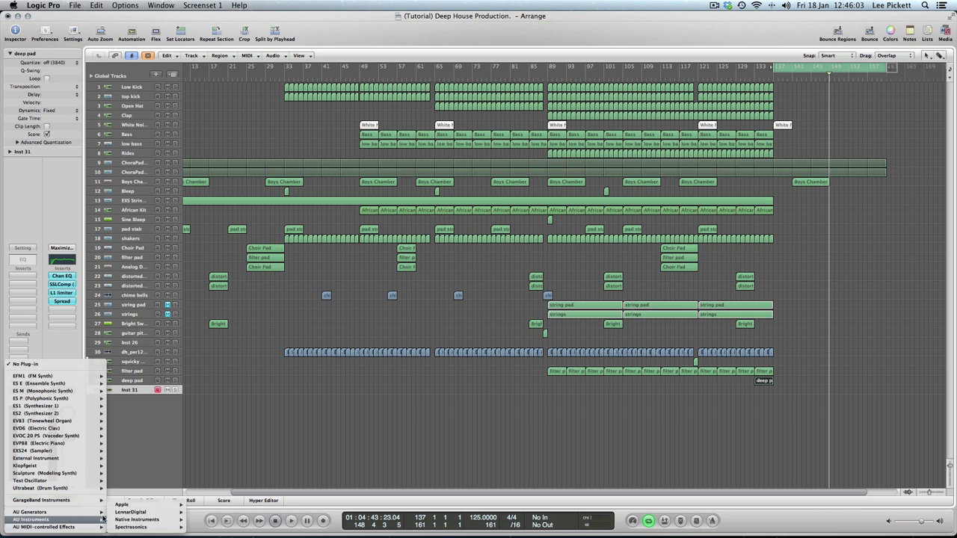
mouse_move(164, 528)
mouse_move(224, 528)
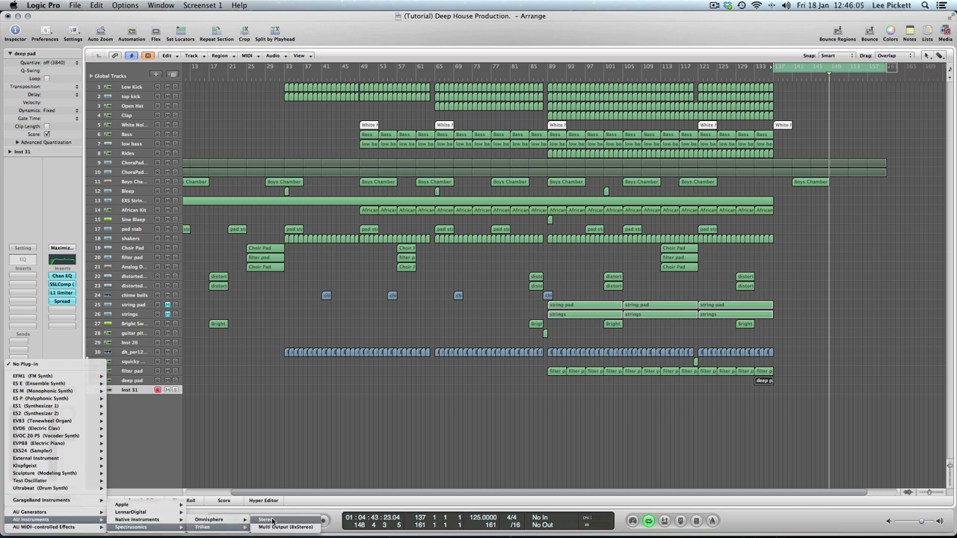
left_click(267, 520)
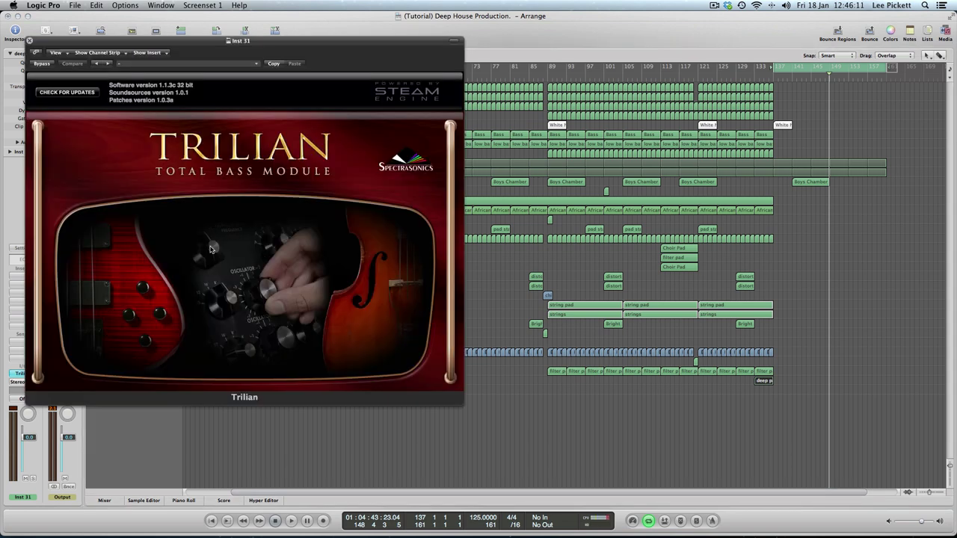
Step: Open Trilian's patch browser and filter the patches to the Deep Tones type
left_click_drag(87, 47, 62, 21)
left_click(222, 135)
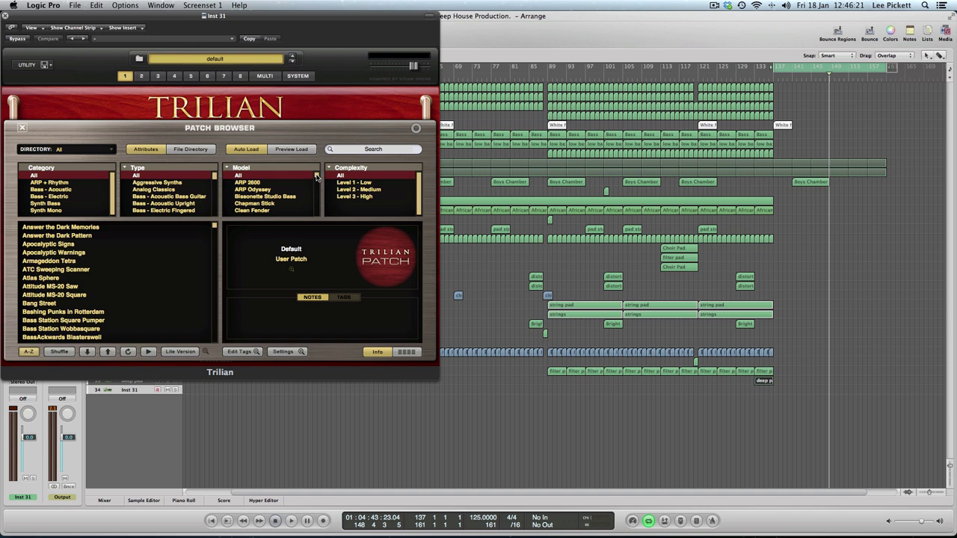
left_click_drag(317, 177, 314, 218)
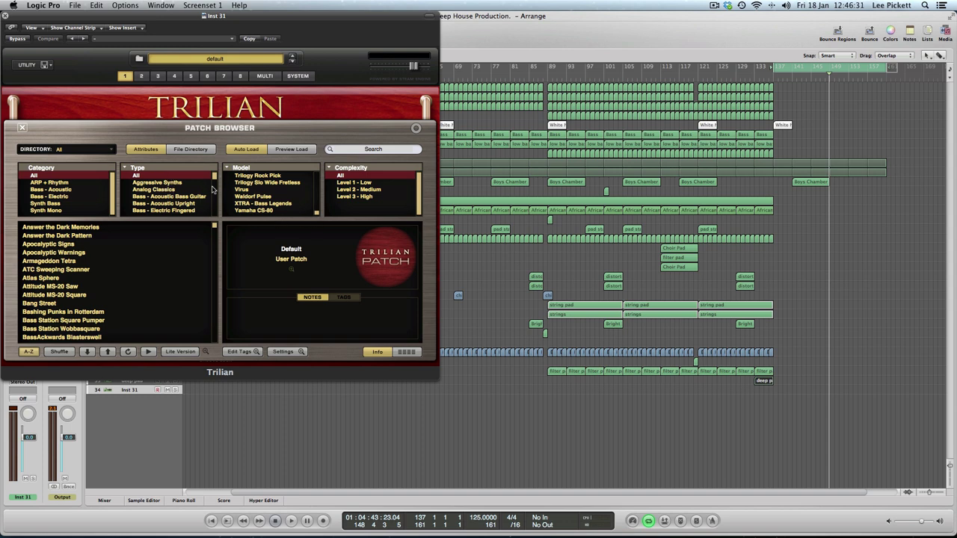
left_click_drag(213, 176, 217, 188)
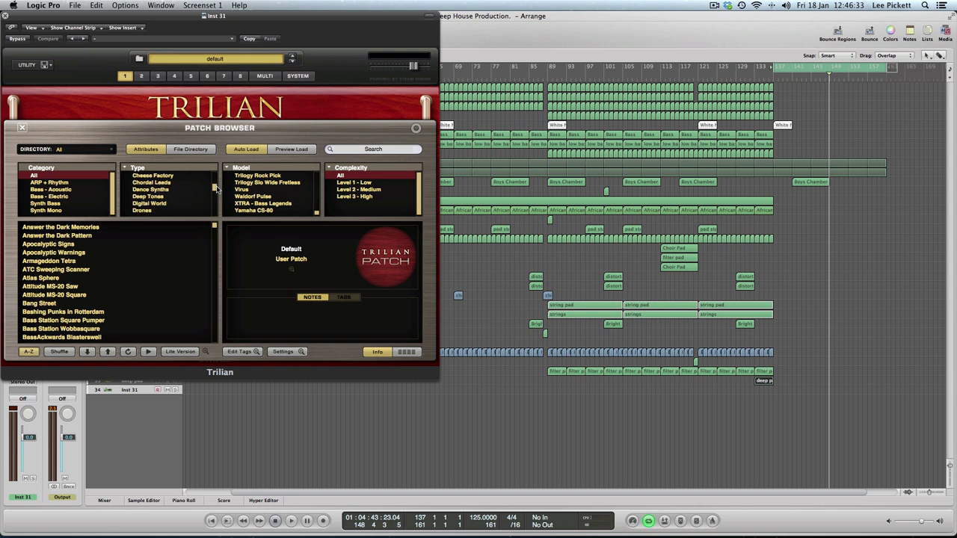
scroll(216, 189, "up", 1)
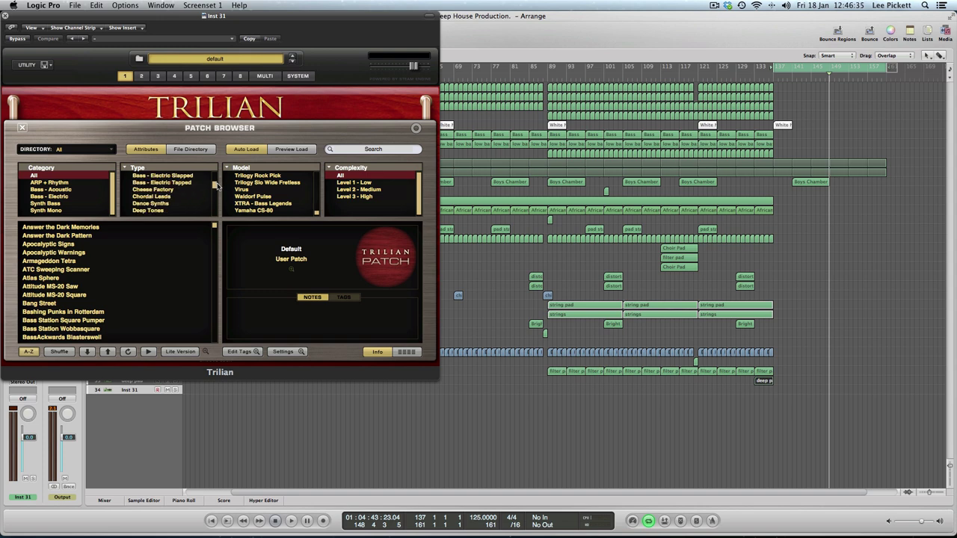
left_click(150, 211)
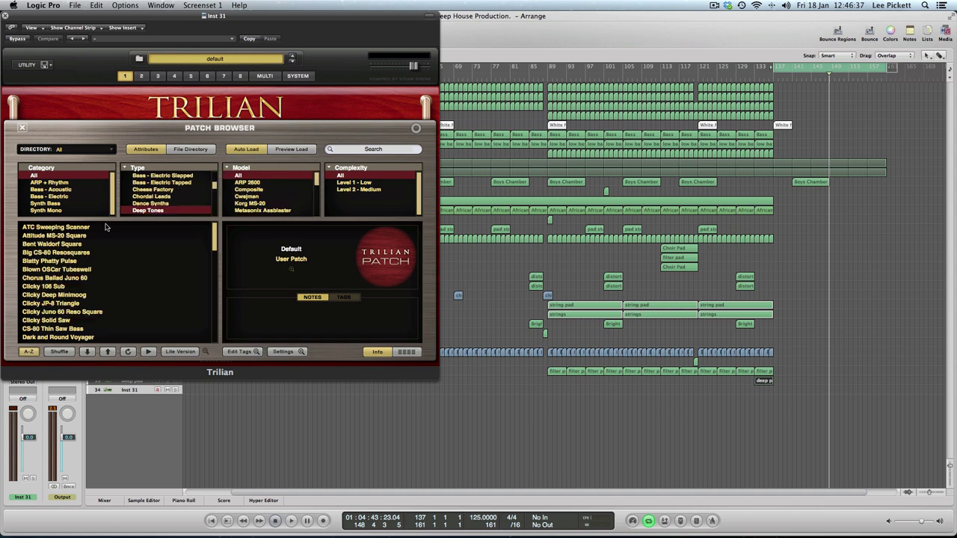
Step: Audition the Deep Tones patches ATC Sweeping Scanner, Big CS-80 Resosquares, Blatty Phatty Pulse and Clicky Deep Minimoog
left_click(46, 229)
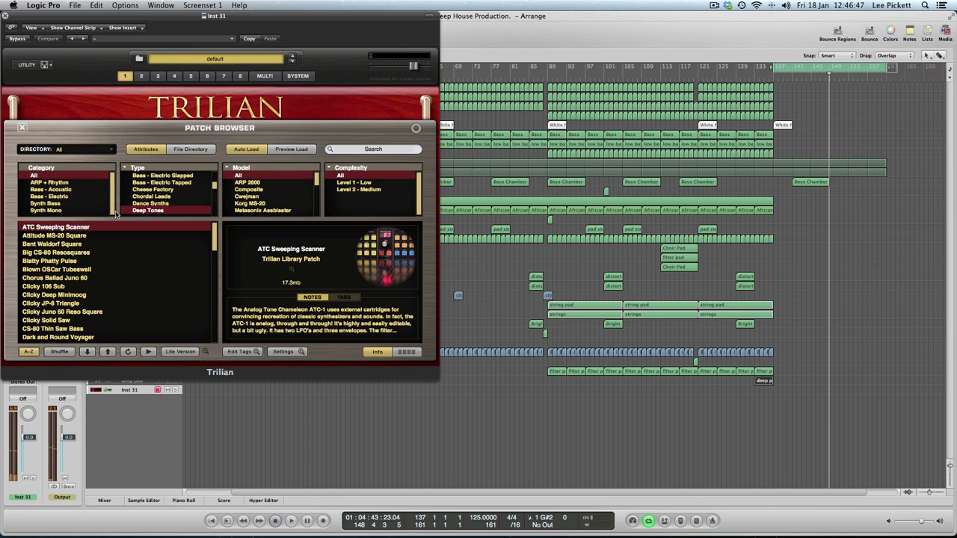
left_click(72, 252)
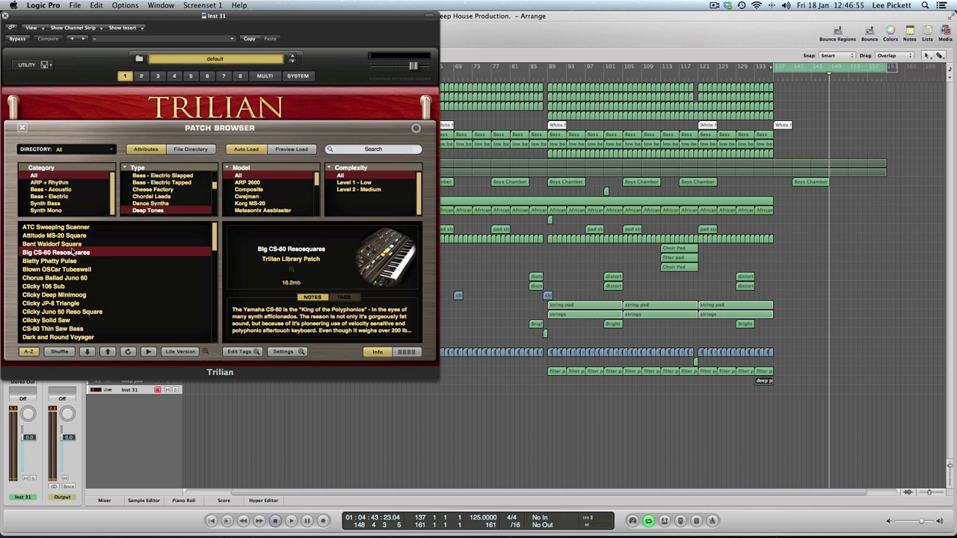
left_click(65, 261)
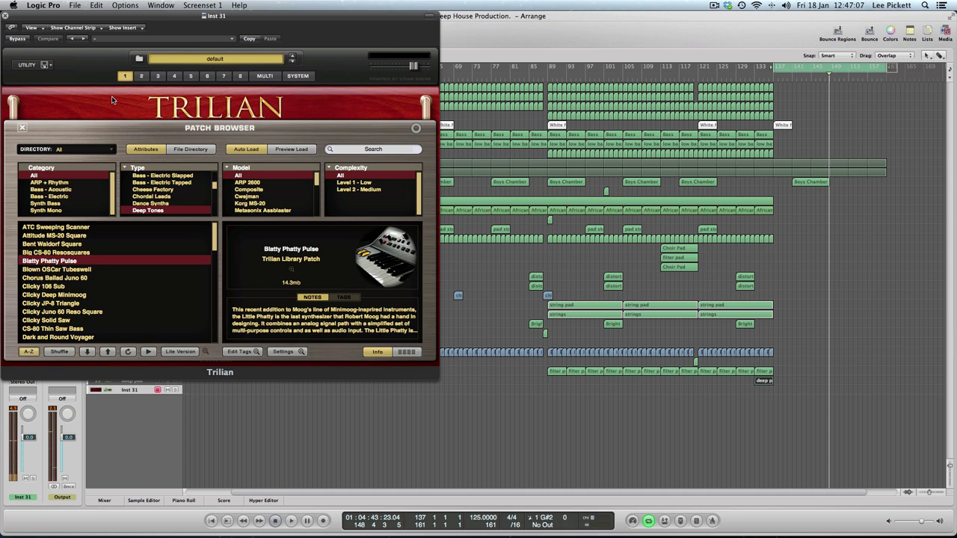
left_click(61, 298)
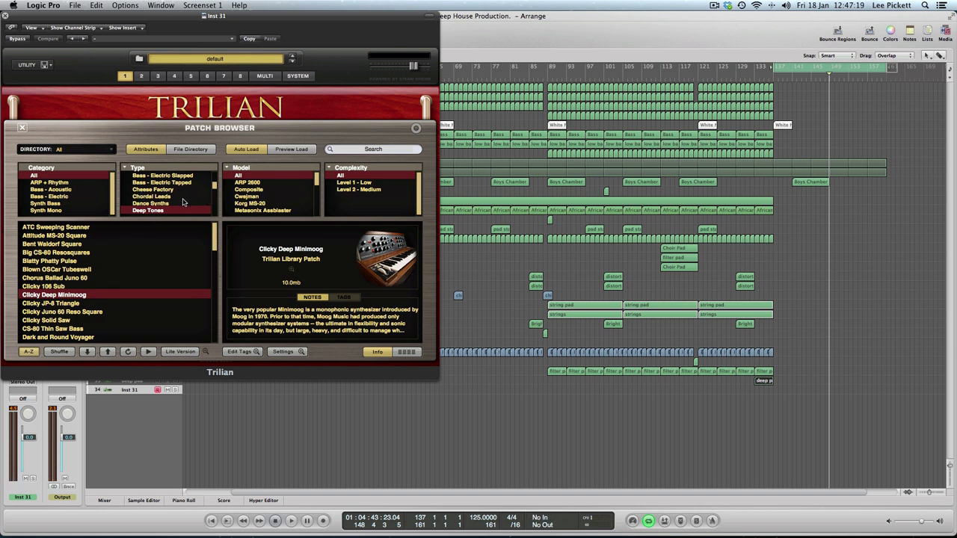
Step: Filter the Trilian patches to Melodic Synths and audition Bassblaster Tube Crisis 1 with played notes
left_click_drag(214, 187, 212, 202)
left_click(163, 183)
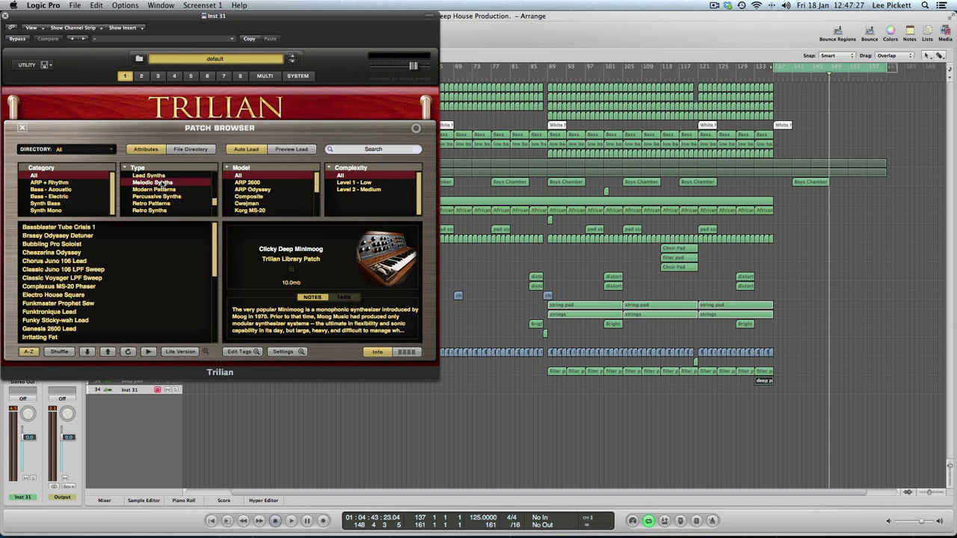
left_click(58, 228)
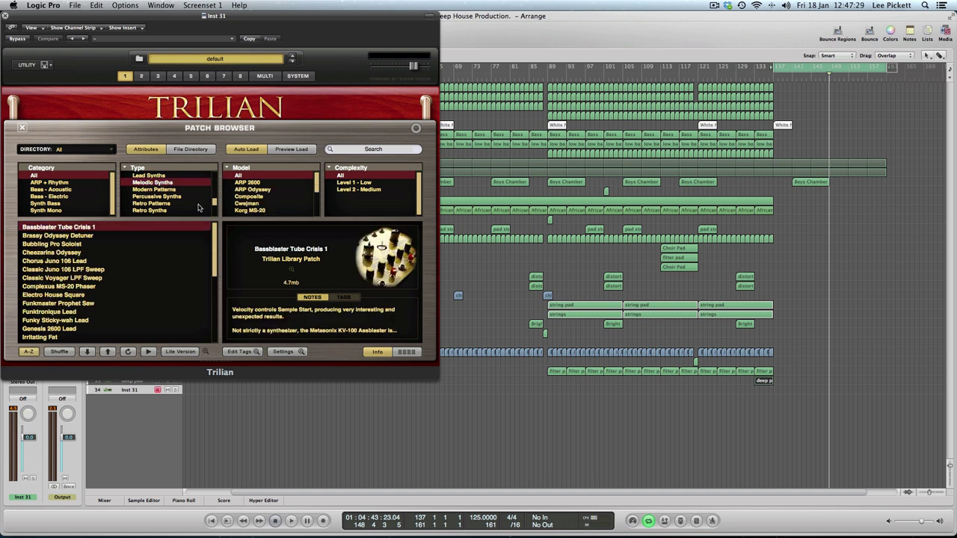
key("d")
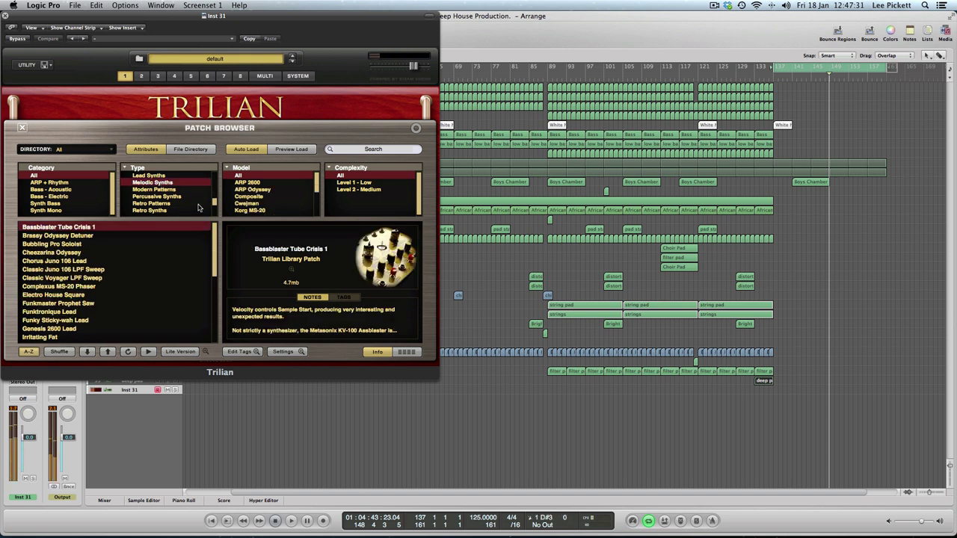
key("u")
key("e")
key("u")
key("e")
key("e")
key("e")
key("e")
key("e")
Step: Audition the Melodic Synths patches Brassy Odyssey Detuner and Bubbling Pro Soloist with played notes
left_click(94, 236)
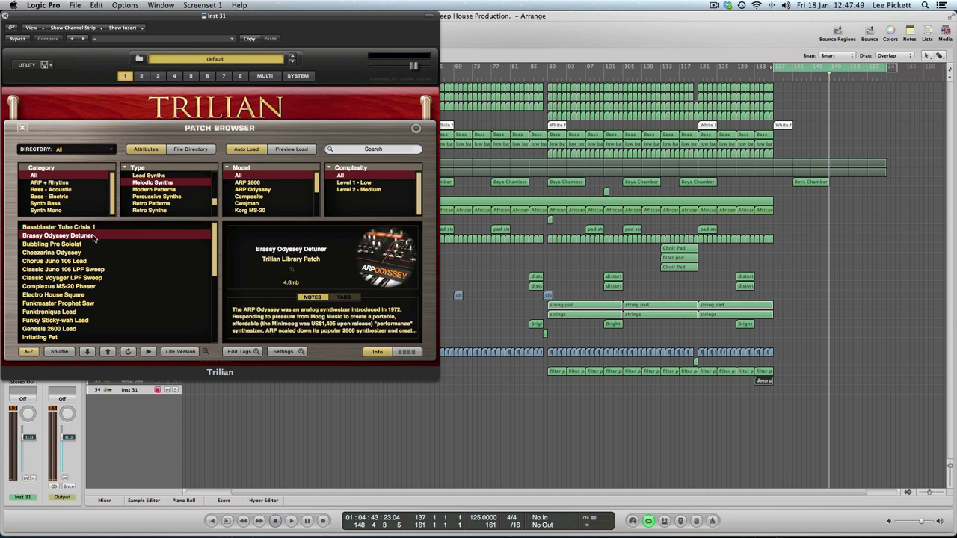
key("e")
key("w")
left_click(71, 244)
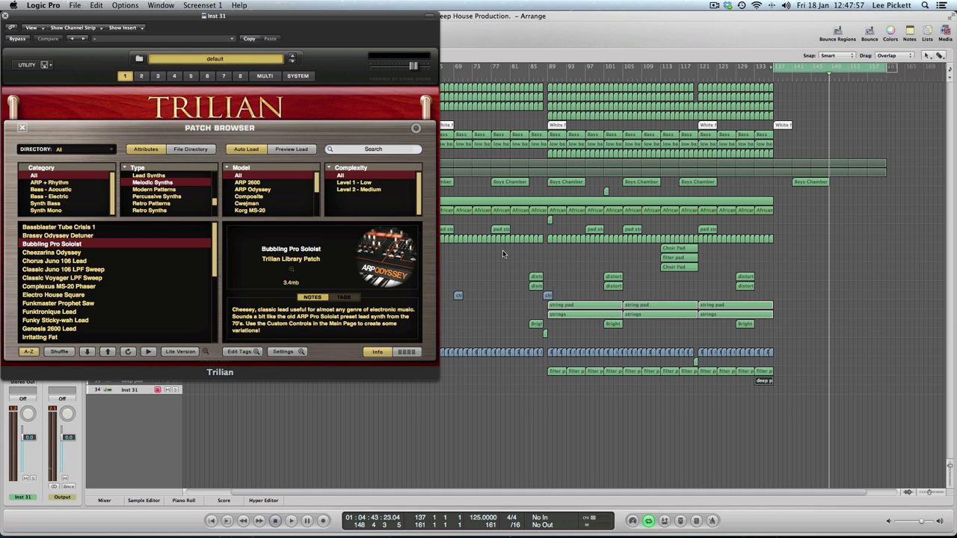
key("e")
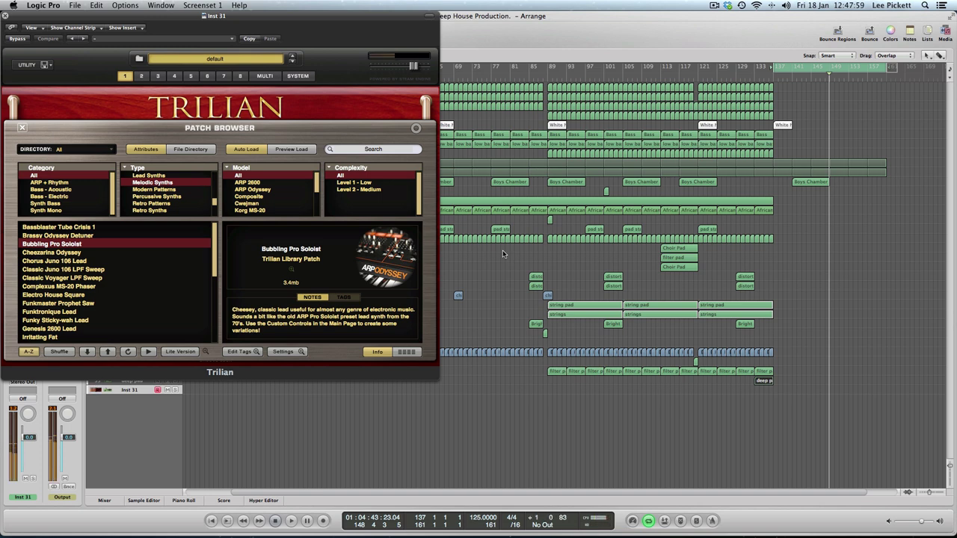
key("2")
key("u")
key("2")
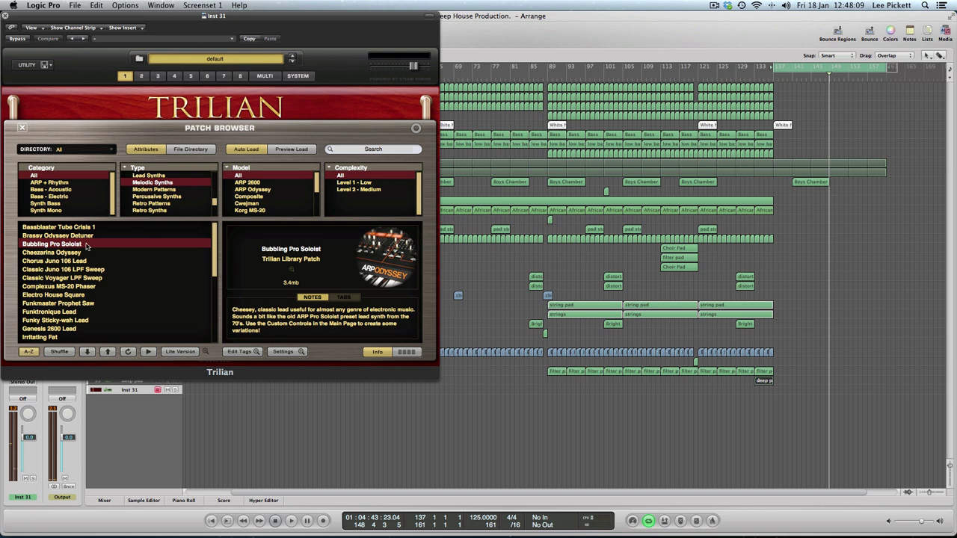
Step: Audition the Chorus Juno 106 Lead and Funkmaster Prophet Saw patches and close Trilian
left_click(57, 260)
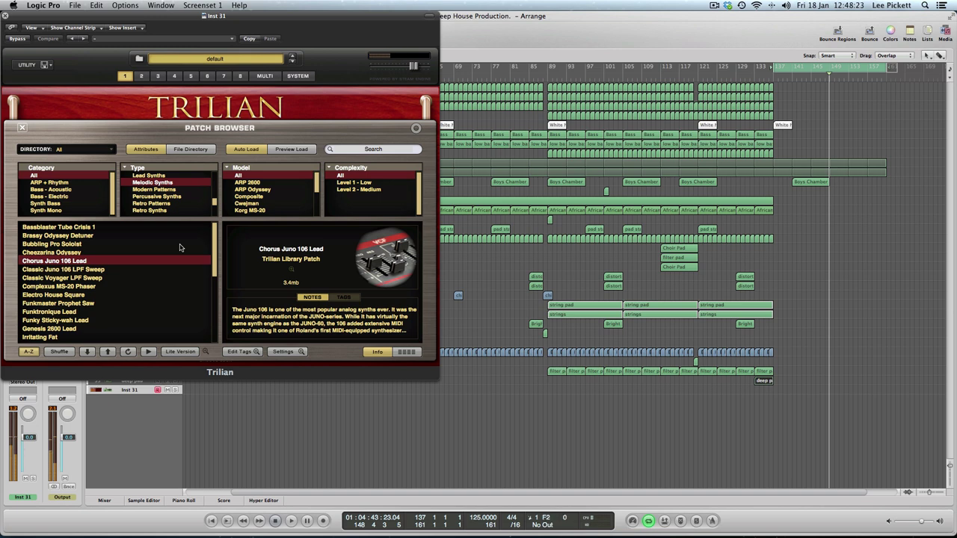
left_click(74, 305)
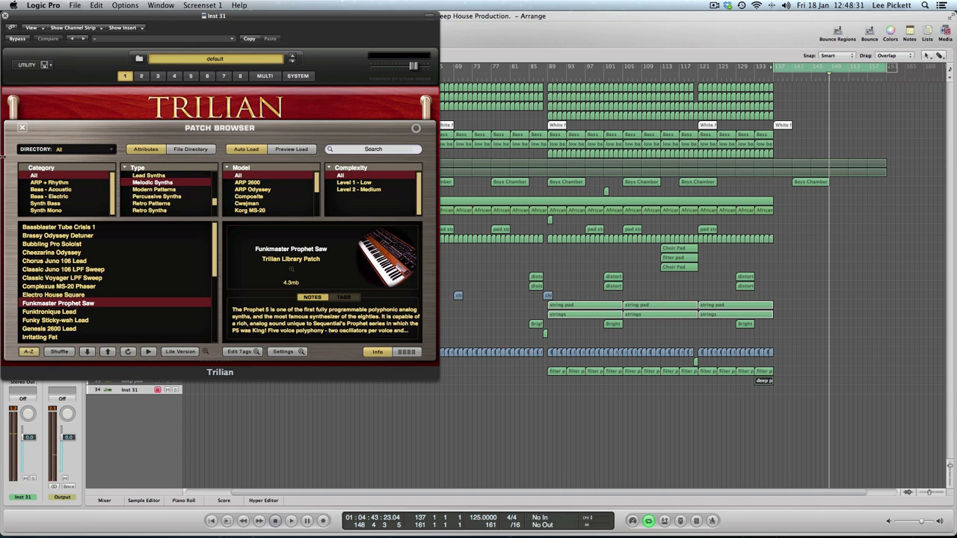
left_click(5, 16)
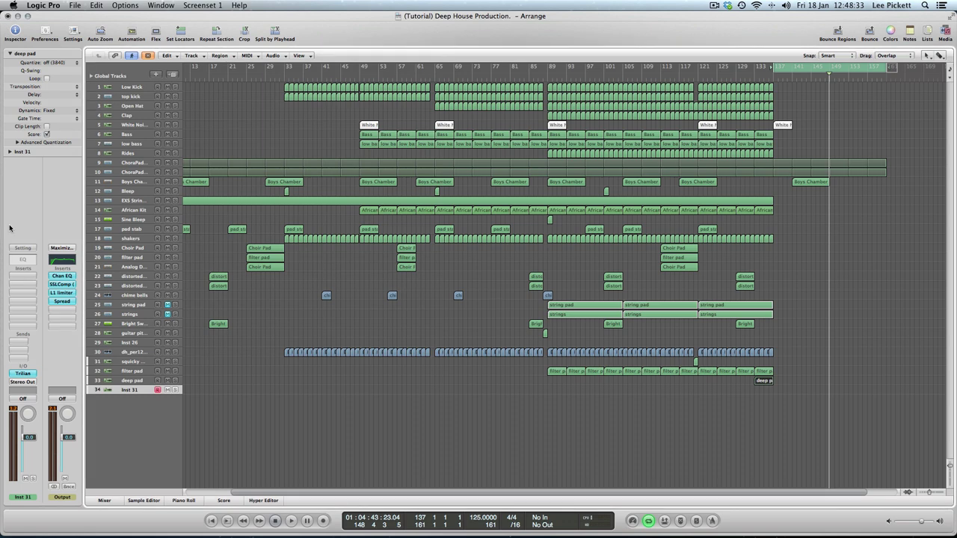
Step: Replace Trilian on the Inst 31 track with LennarDigital Sylenth1 and load its preset 101: PD ChillPad
left_click(17, 377)
mouse_move(45, 520)
mouse_move(166, 521)
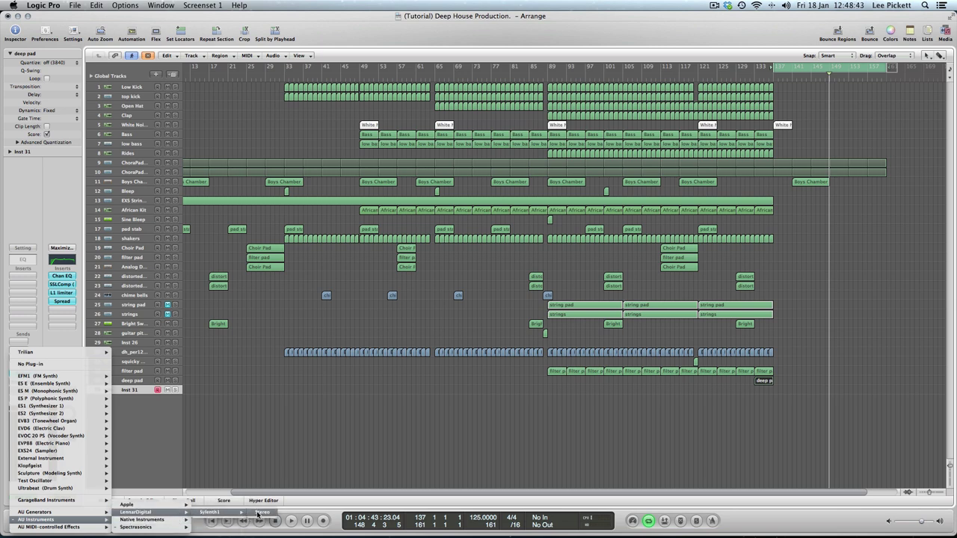
left_click(218, 513)
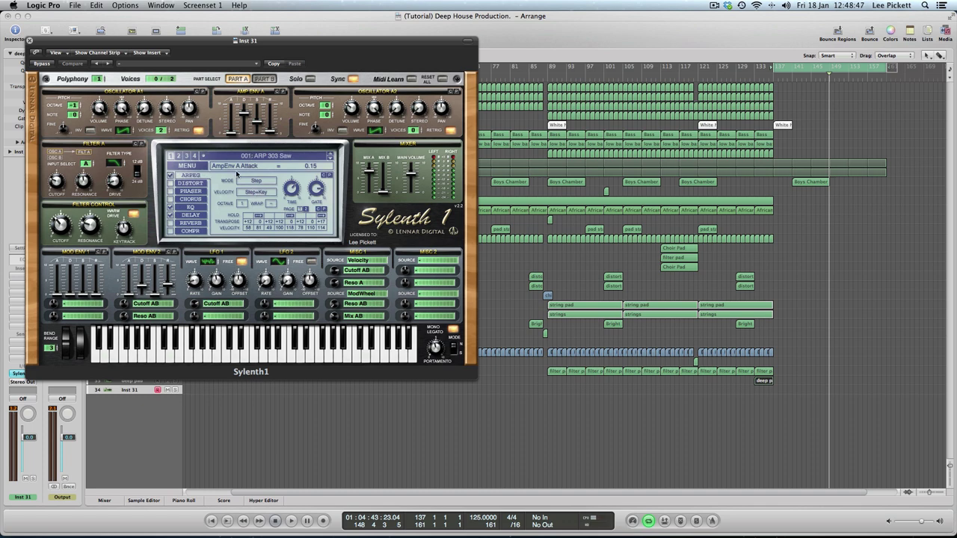
left_click(259, 156)
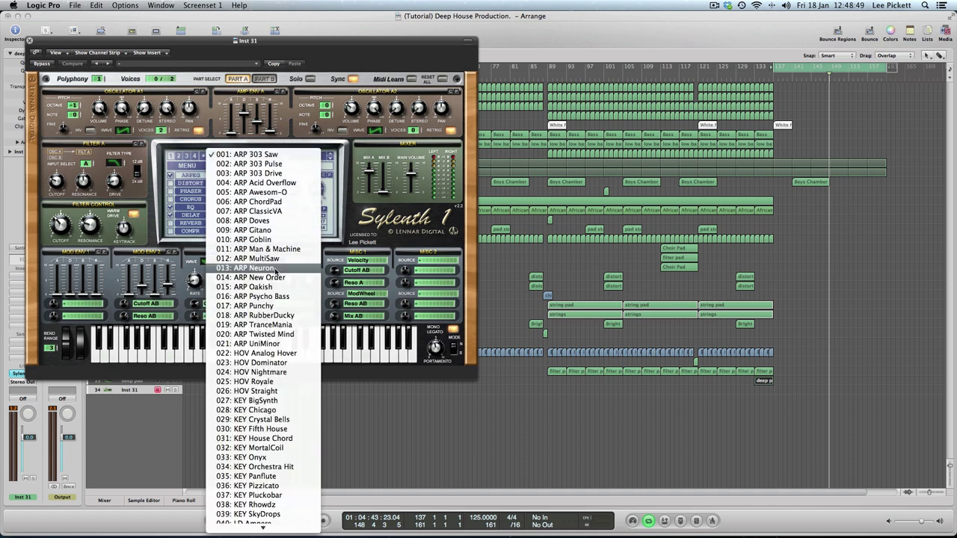
mouse_move(279, 532)
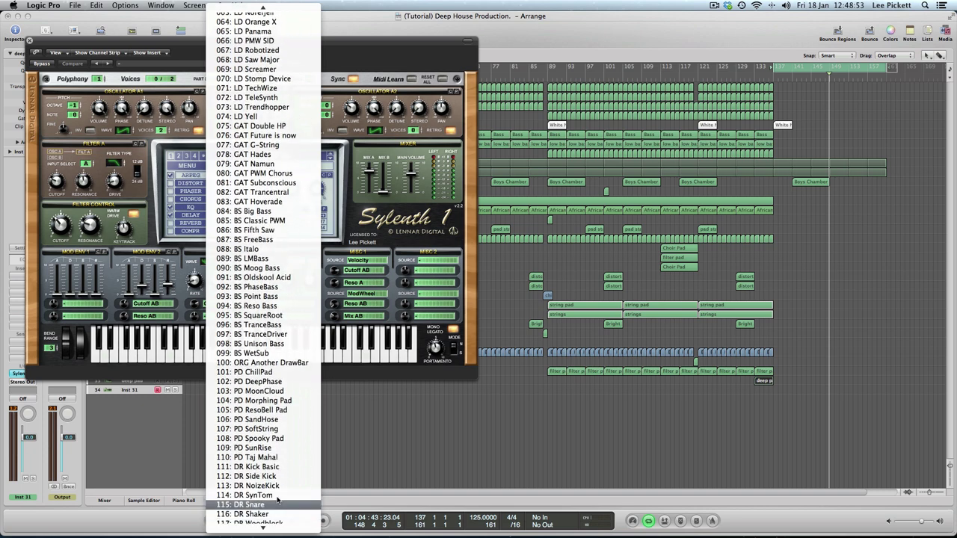
left_click(279, 372)
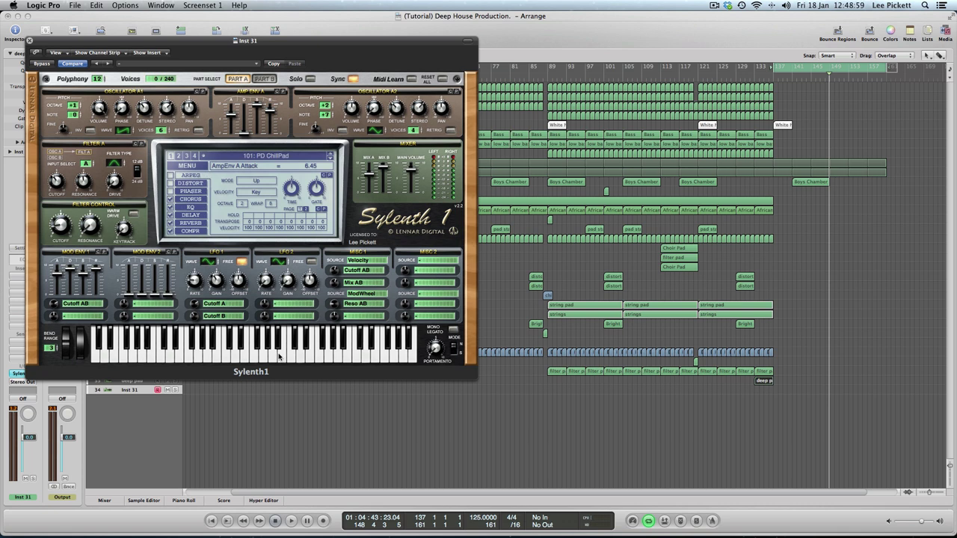
Step: Rehearse the pad over the outro, record a part on Inst 31 from bar 137 to about bar 152 and close Sylenth1
key("space")
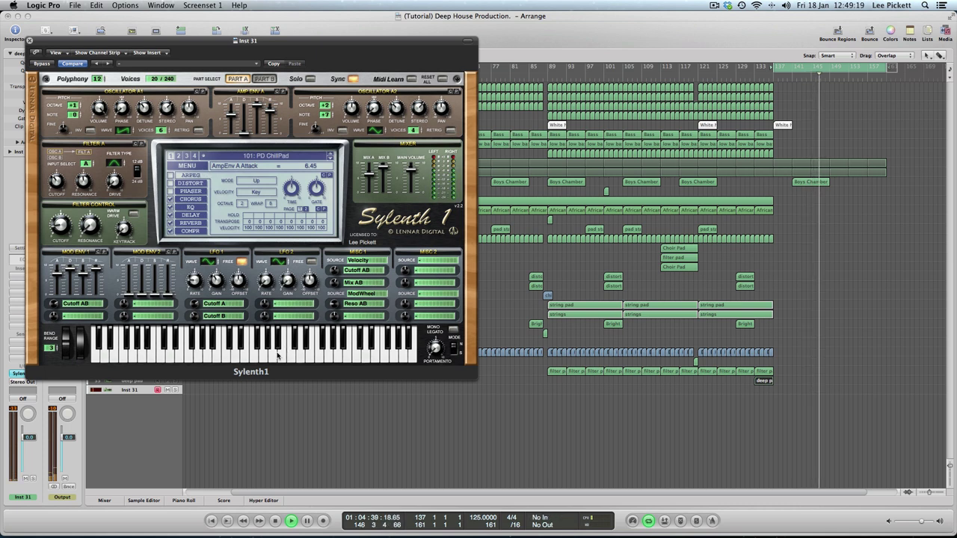
key("Return")
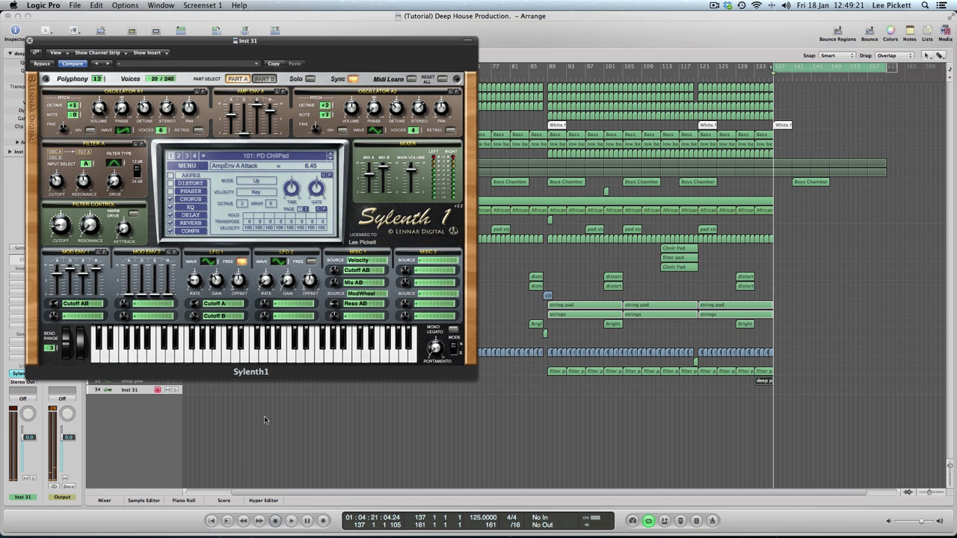
left_click(323, 522)
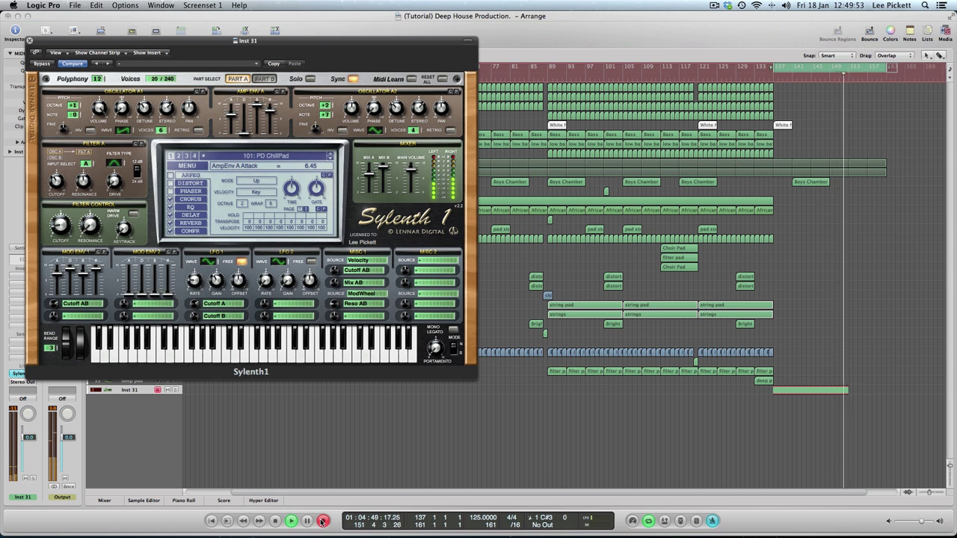
left_click(323, 521)
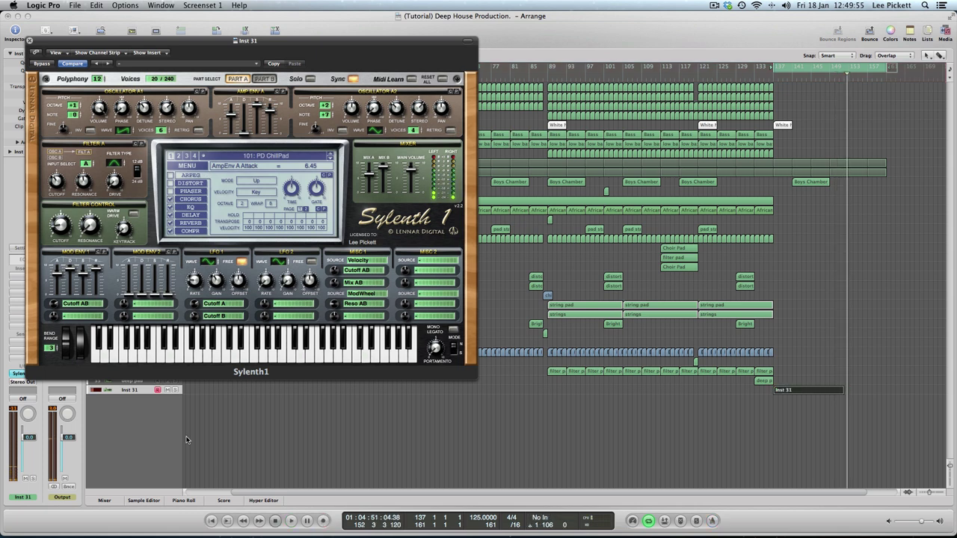
left_click(30, 41)
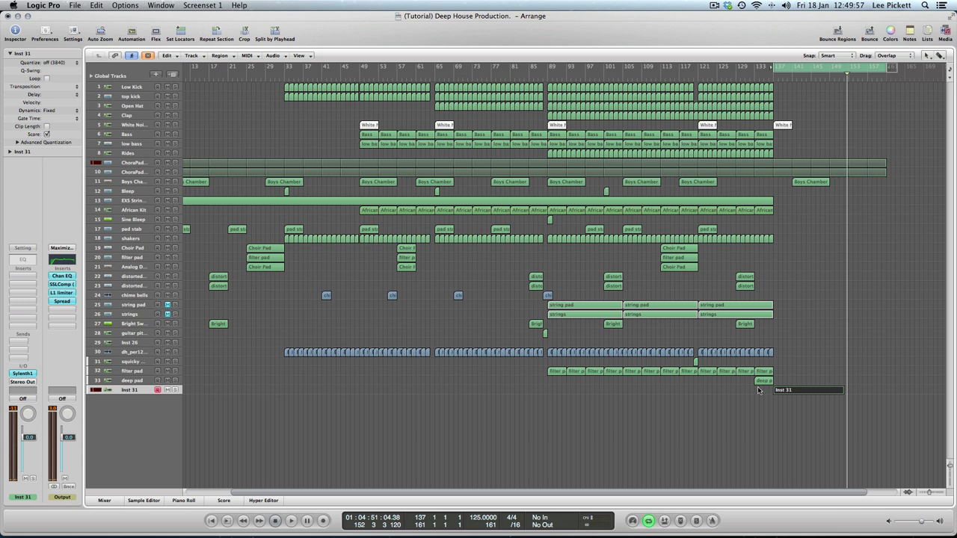
Step: In the Inst 31 region's Piano Roll, end the first note at bar 139 and make the second note span bars 139–141
double_click(805, 390)
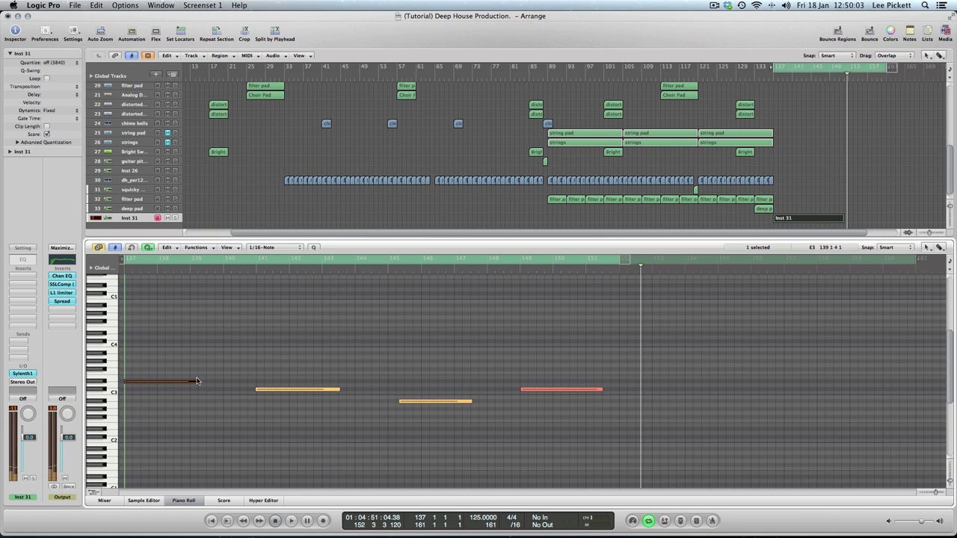
left_click_drag(196, 383, 131, 382)
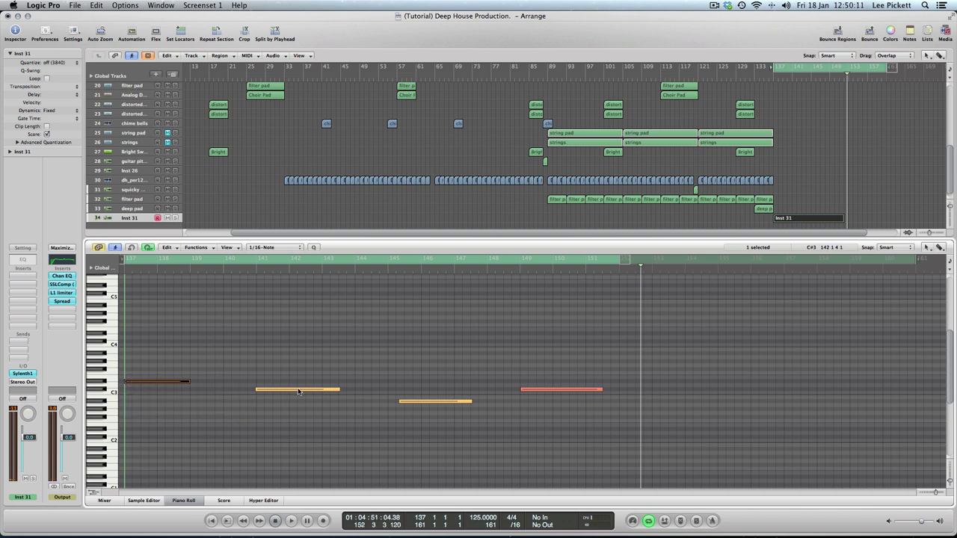
left_click_drag(298, 391, 232, 390)
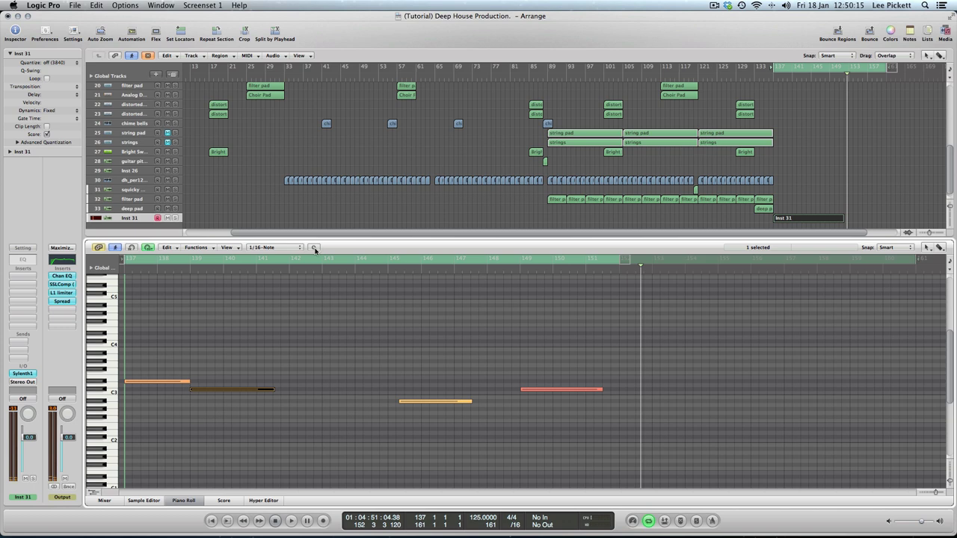
left_click(271, 390)
mouse_move(267, 390)
left_mouse_down()
mouse_move(247, 390)
mouse_move(256, 390)
left_mouse_up()
Step: Move and trim the A2 note to span bars 141–143 and the last C#3 note to span bars 143–145
left_click_drag(417, 403, 270, 402)
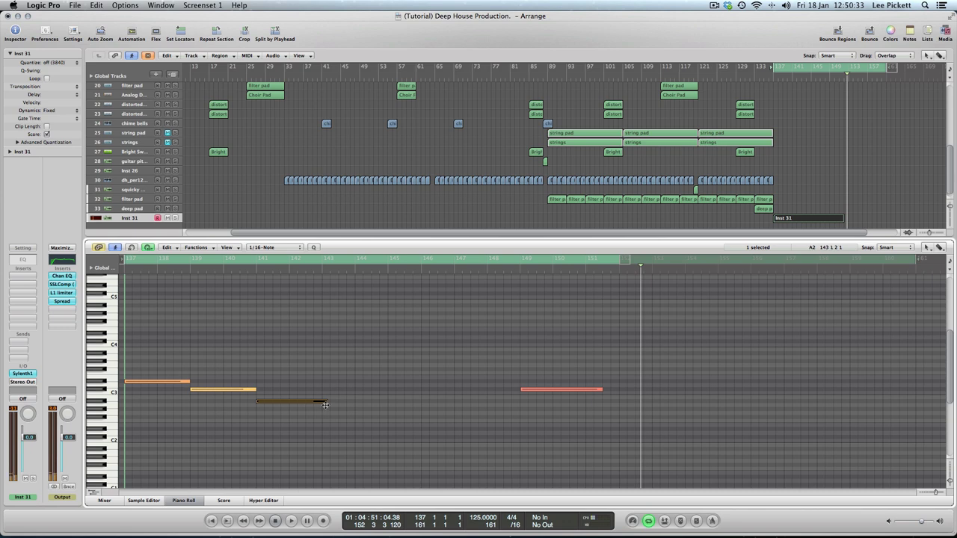
left_click_drag(324, 402, 322, 402)
left_click_drag(529, 393, 330, 391)
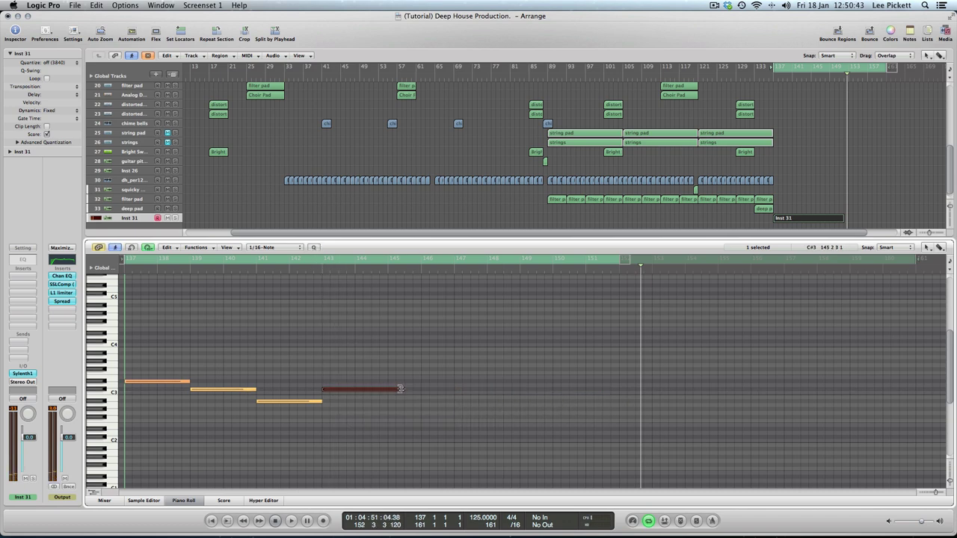
mouse_move(402, 390)
left_mouse_down()
mouse_move(352, 389)
mouse_move(388, 390)
left_mouse_up()
Step: Select all four notes of the Inst 31 region and set them to a fixed velocity of 100 with the Fixed Velocity transform
left_click_drag(389, 355, 161, 434)
left_click(200, 248)
mouse_move(224, 337)
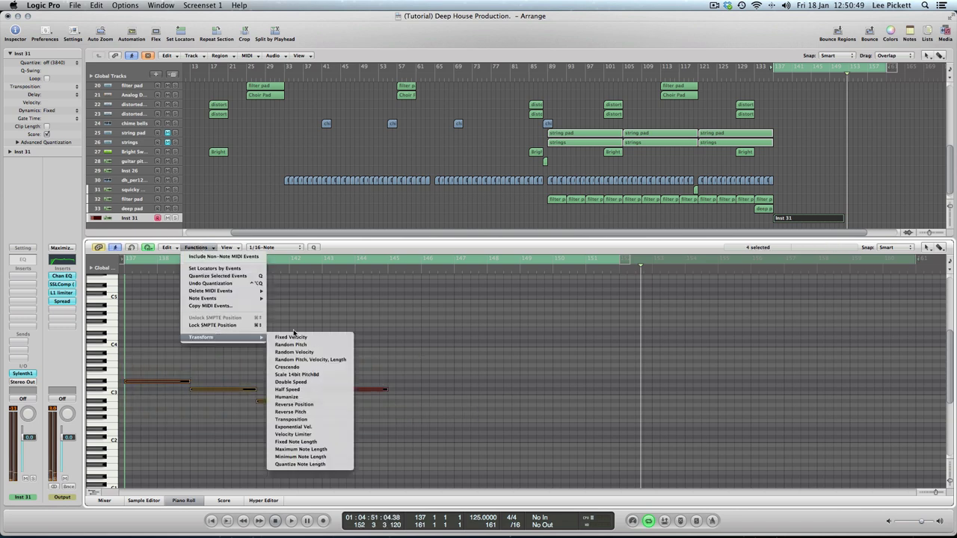
left_click(307, 338)
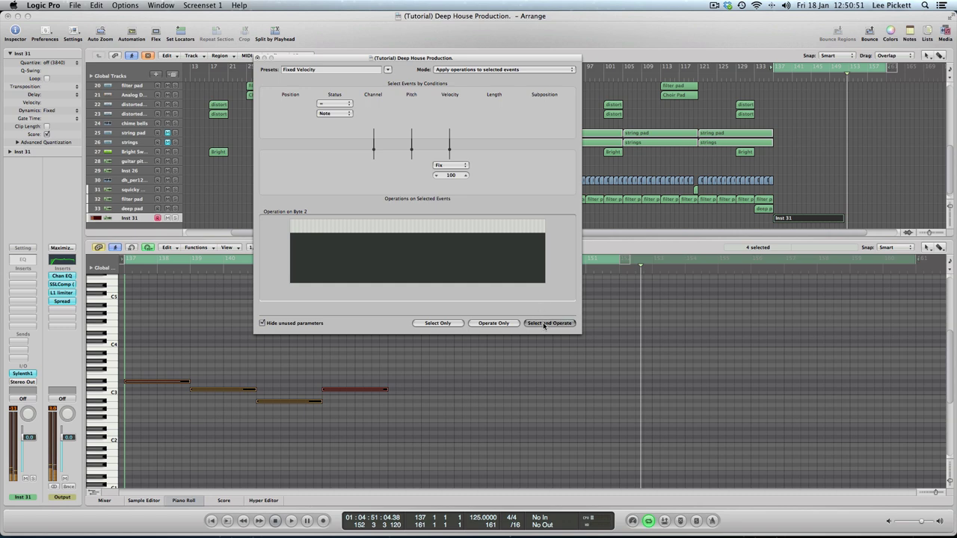
left_click(545, 325)
left_click(259, 58)
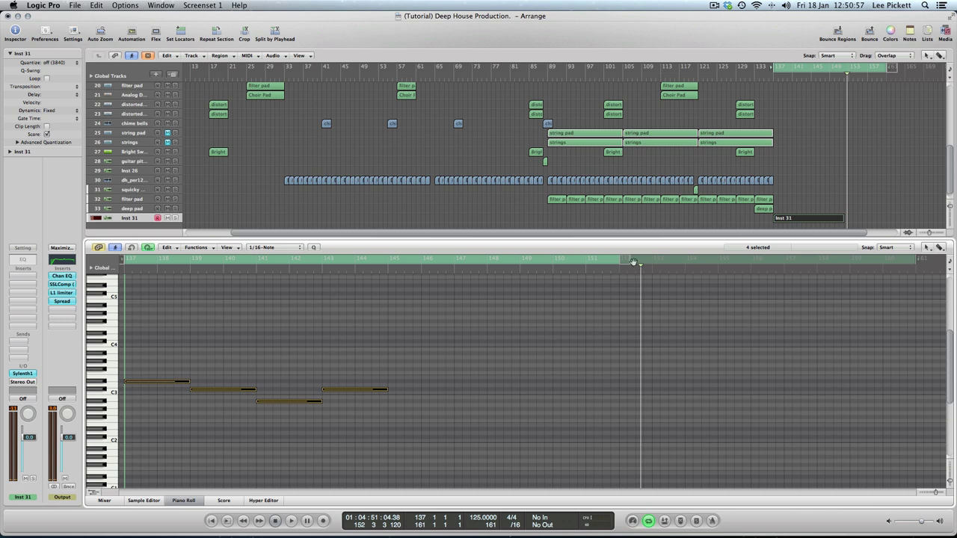
Step: Shorten the Inst 31 region to end at bar 145 and set the cycle range to bars 137–145
left_click_drag(623, 260, 390, 334)
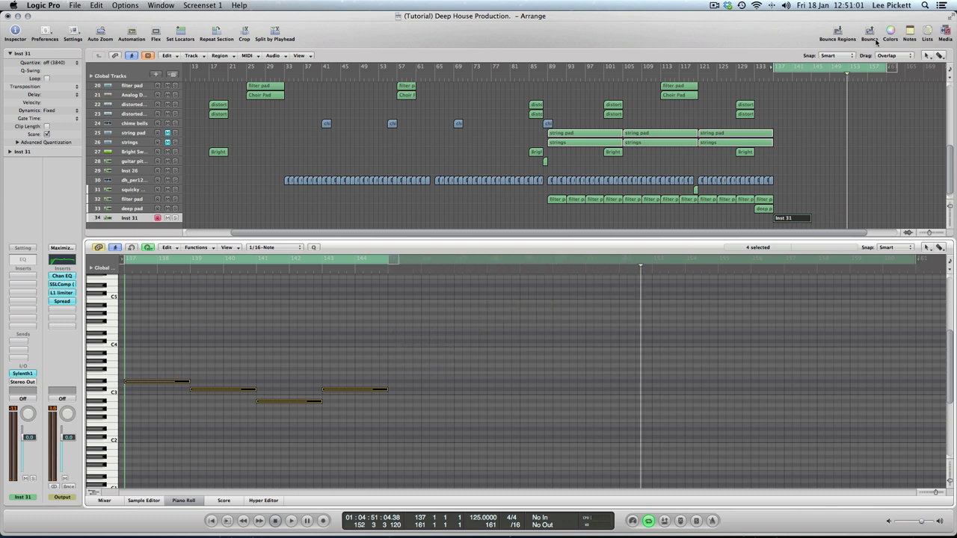
left_click(780, 68)
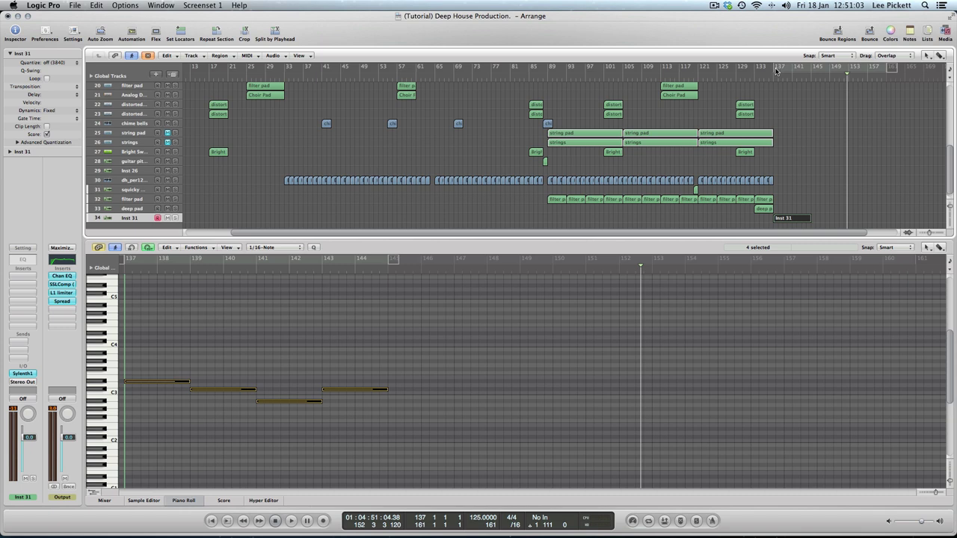
mouse_move(776, 70)
left_mouse_down()
mouse_move(811, 73)
mouse_move(778, 71)
left_mouse_up()
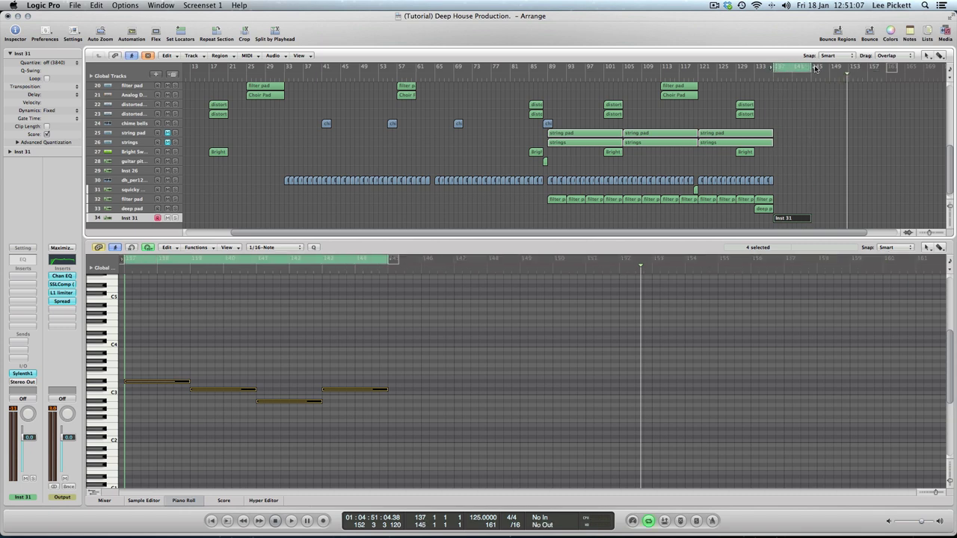
left_click(810, 67)
Step: During playback, insert a Channel EQ on Inst 31 with a low cut at 130 Hz and a high cut at 3000 Hz
key("space")
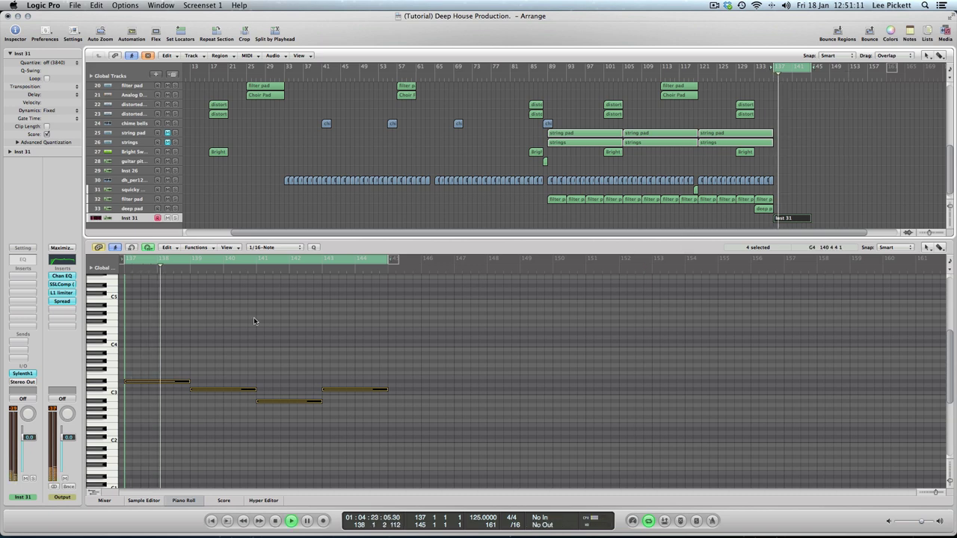
double_click(23, 259)
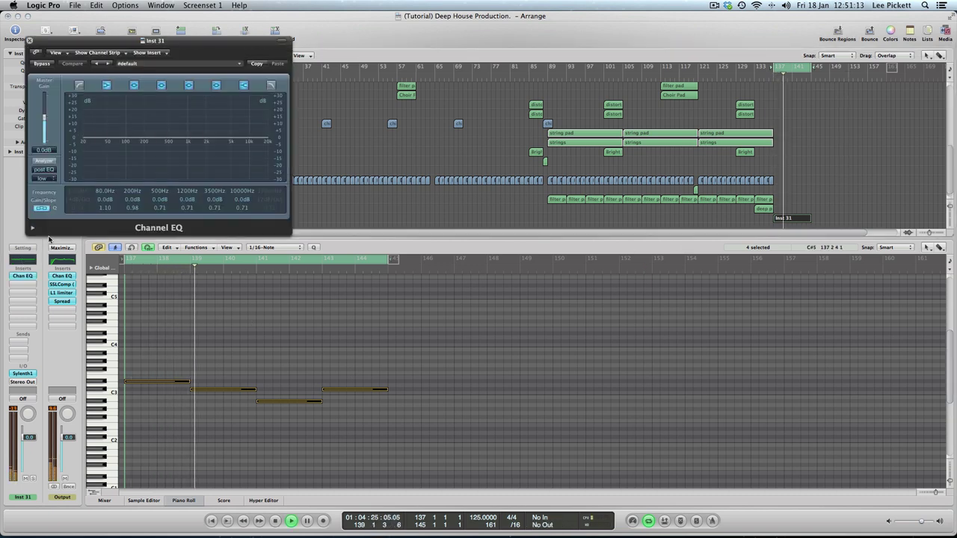
left_click(79, 86)
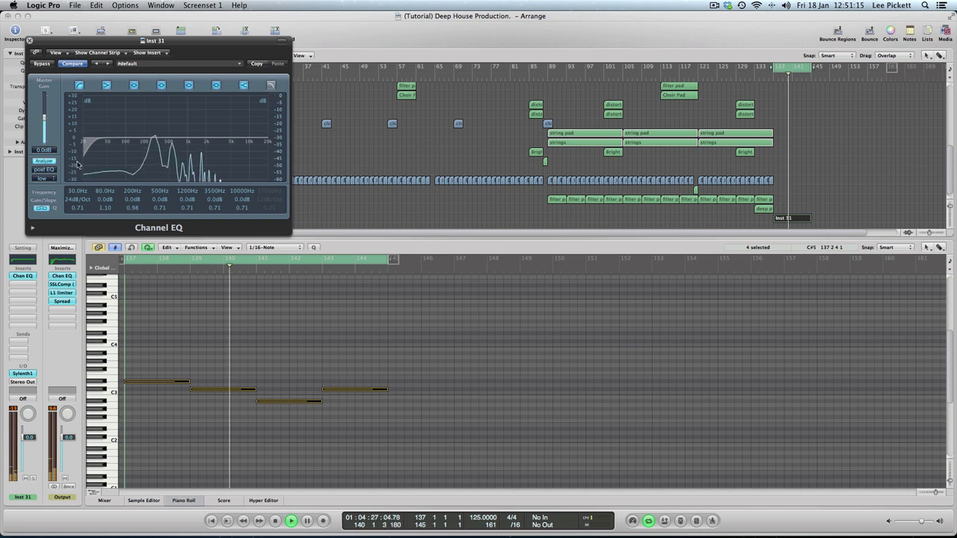
left_click_drag(86, 182, 93, 140)
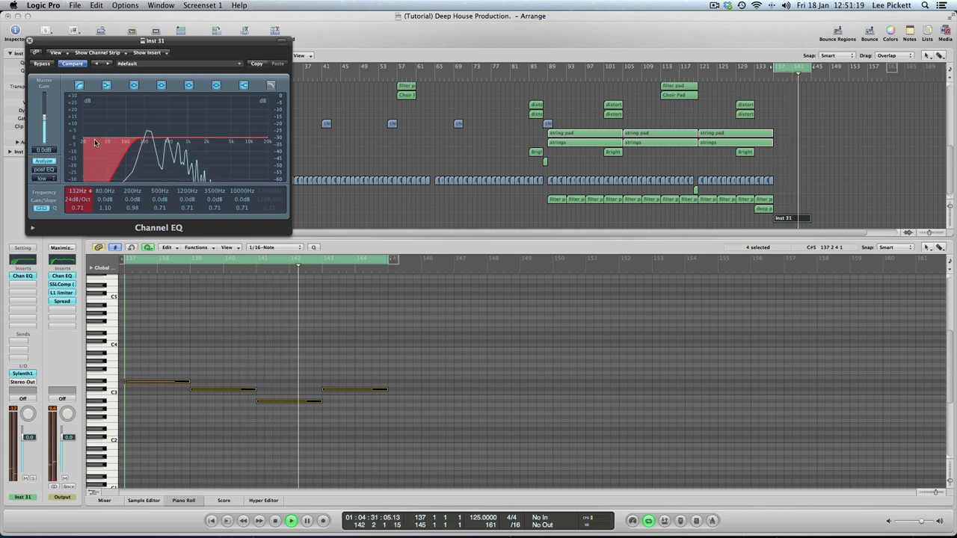
left_click(264, 173)
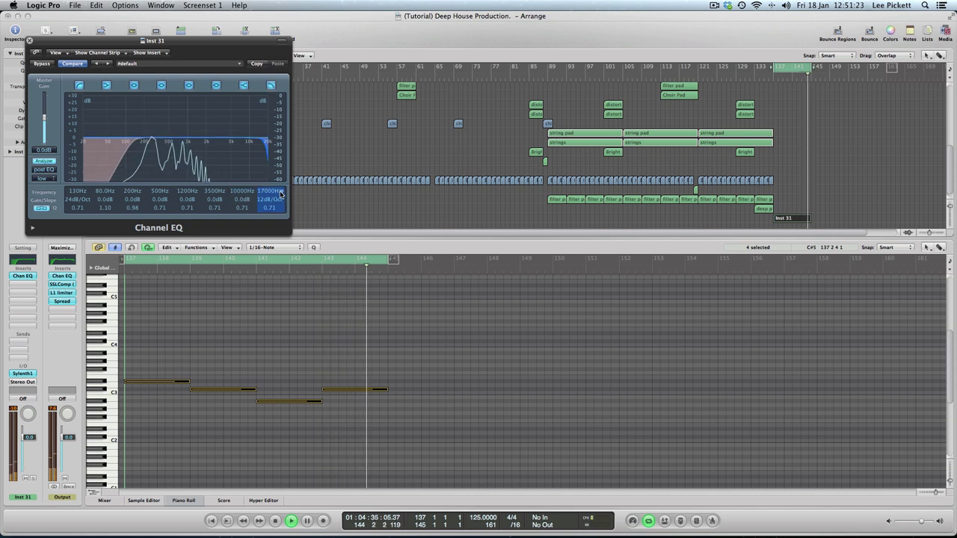
left_click_drag(270, 190, 272, 251)
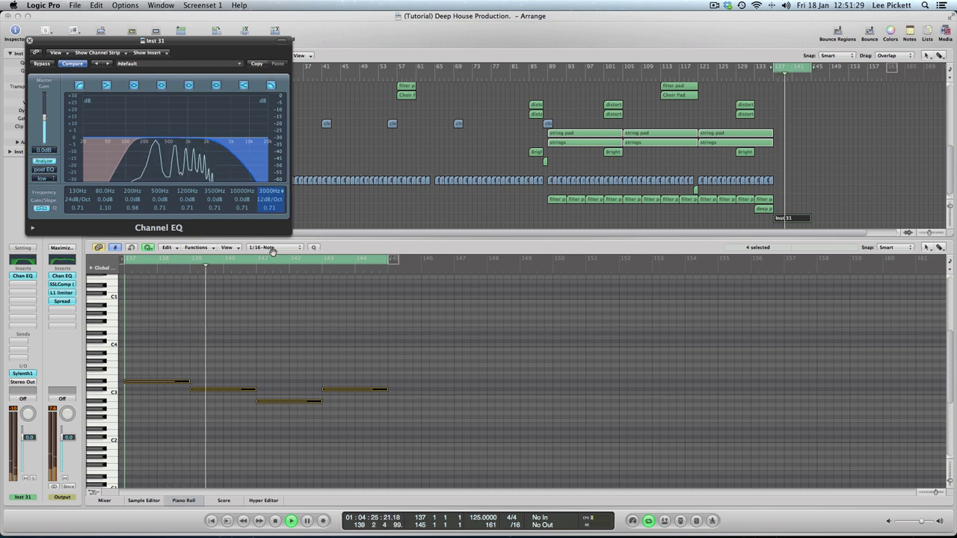
Step: Listen to the equalised pad, hide the Channel EQ window, stop playback and close the Piano Roll
left_click(197, 502)
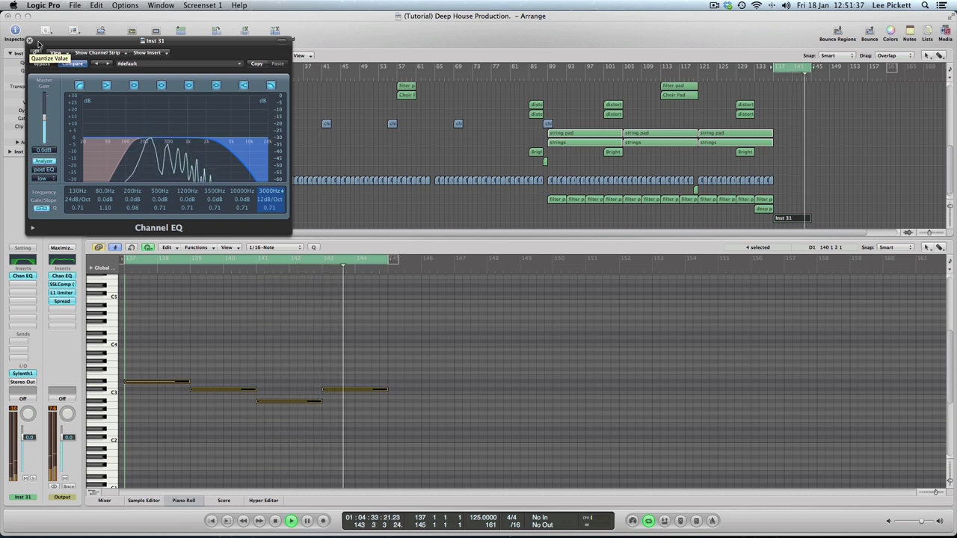
left_click_drag(39, 44, 131, 42)
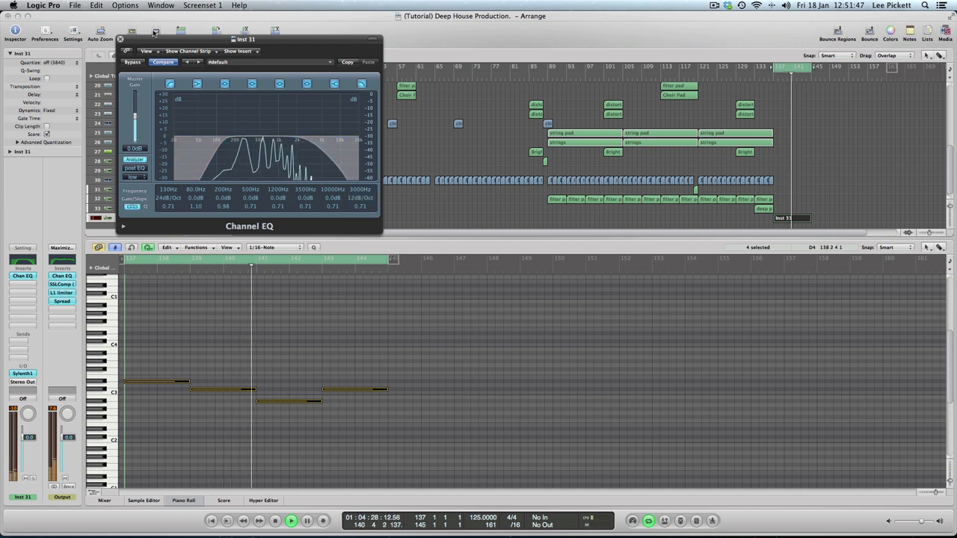
left_click_drag(138, 39, 191, 273)
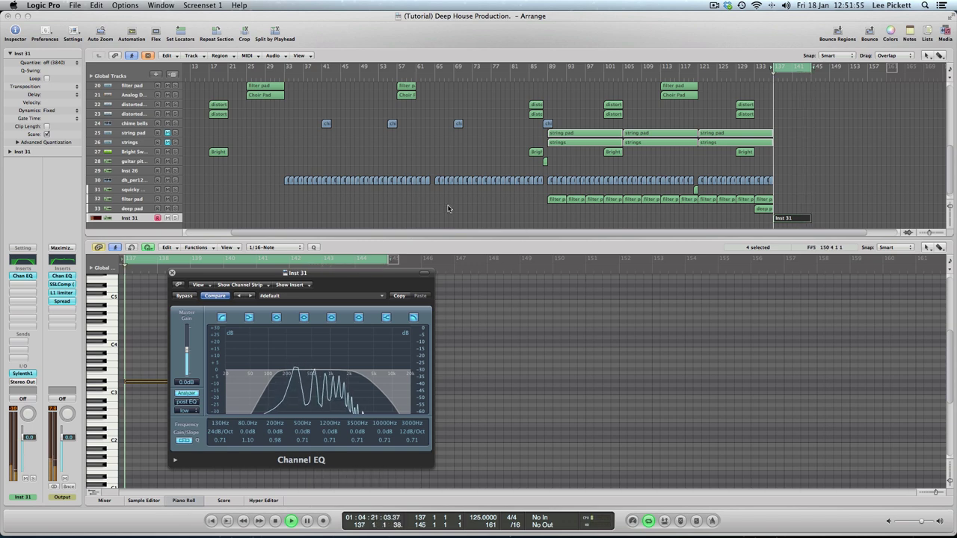
key("v")
scroll(395, 208, "up", 10)
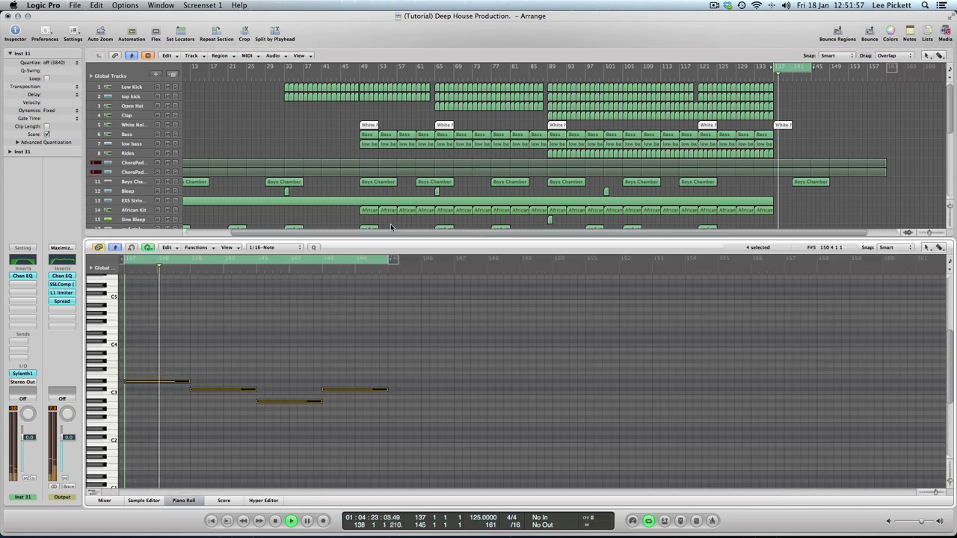
key("space")
key("p")
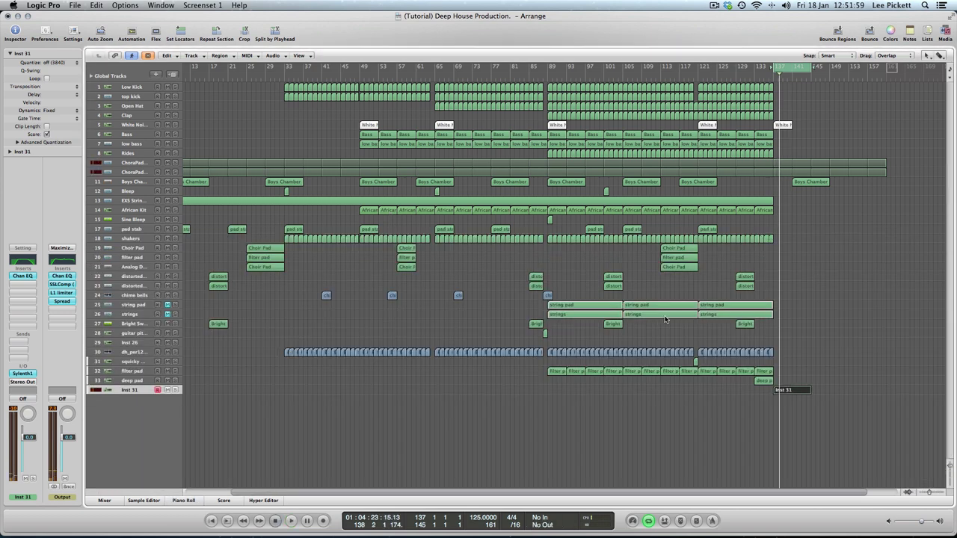
Step: Extend the cycle range to bar 161 and copy the Inst 31 region twice to fill bars 145–161
left_click(460, 442)
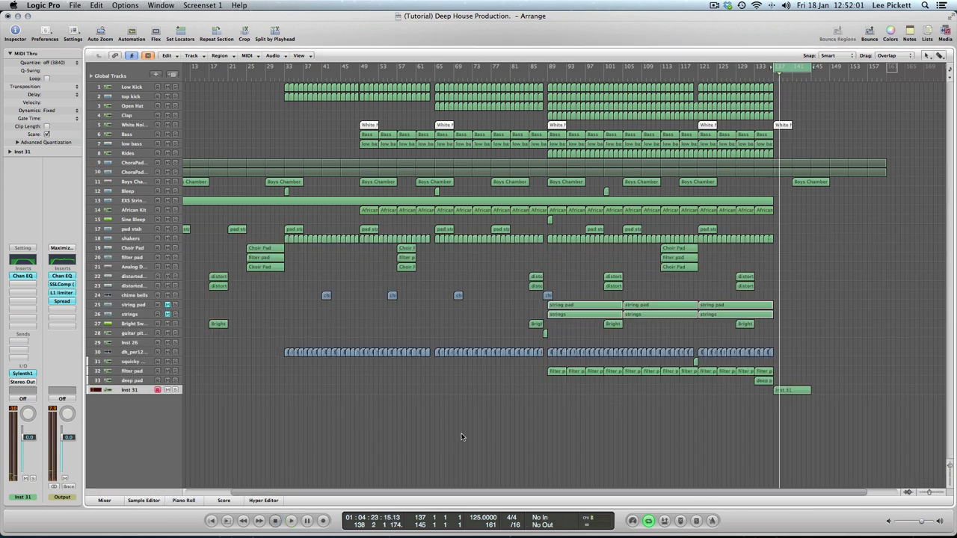
left_click_drag(813, 67, 890, 68)
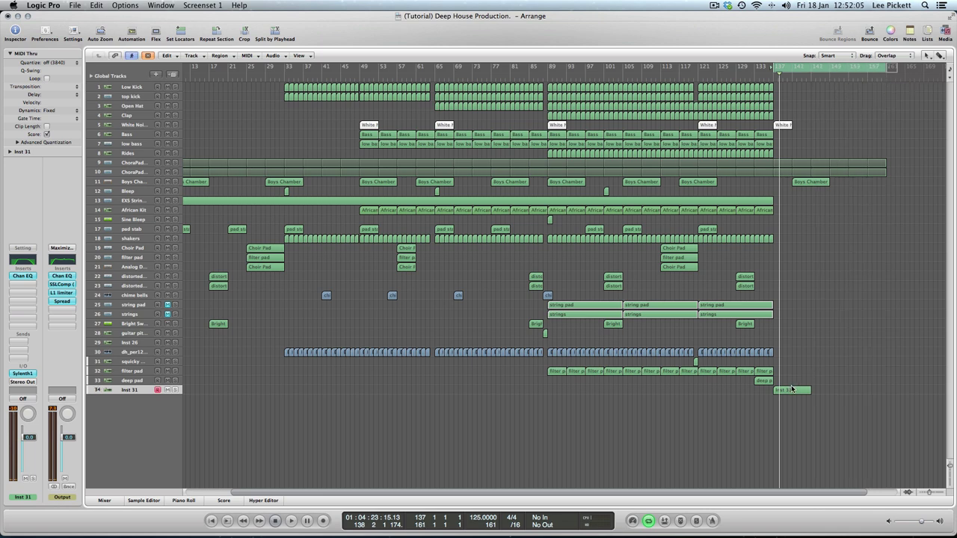
left_click_drag(791, 395, 866, 394)
Step: Play the outro and move the last Boys Chamber region to start at bar 145
key("space")
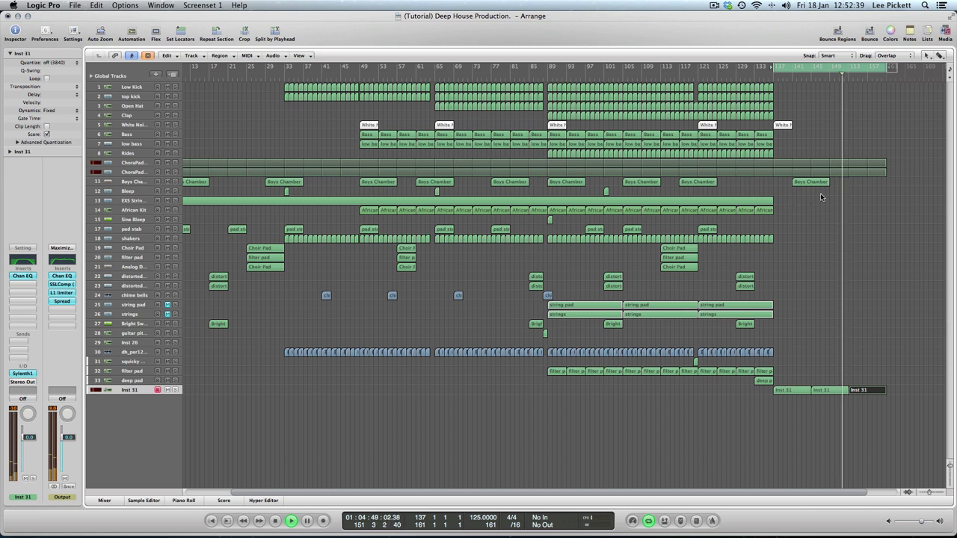
left_click_drag(810, 183, 830, 182)
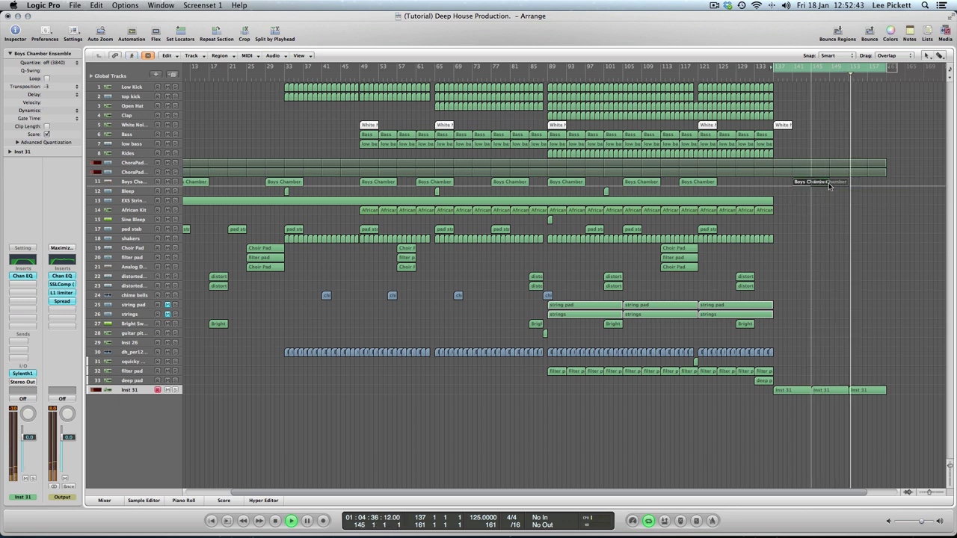
left_click(817, 247)
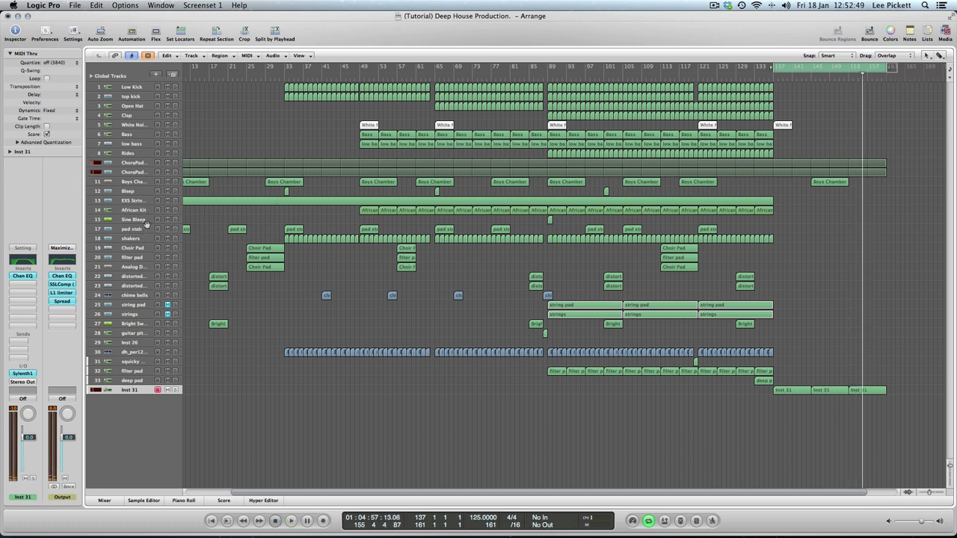
Step: Show the volume automation of the Boys Chamber track across the whole song and enlarge that track
left_click(137, 182)
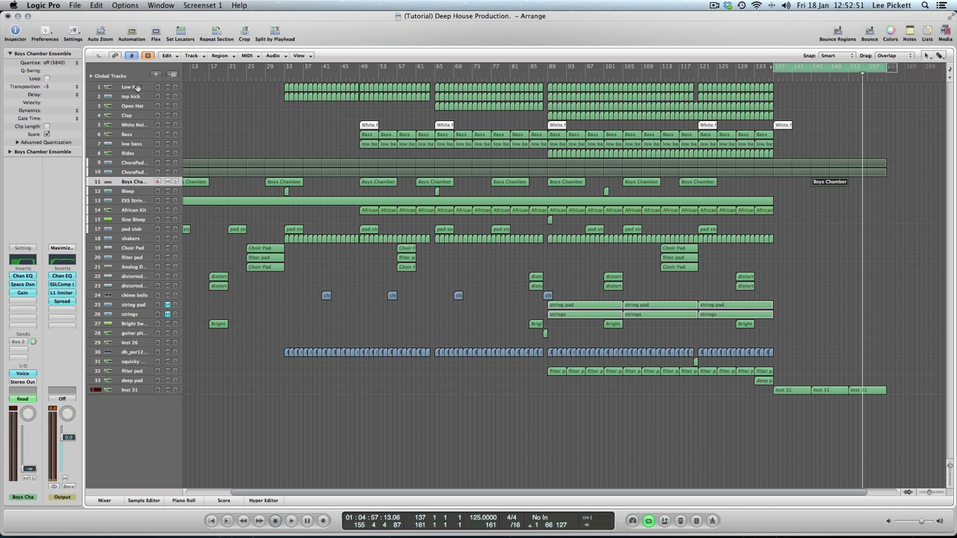
left_click(135, 34)
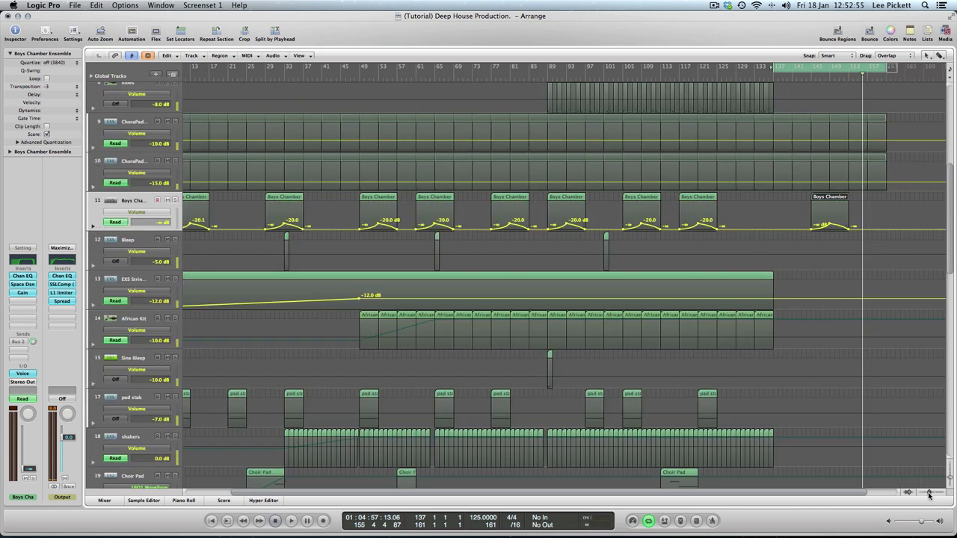
left_click_drag(929, 495, 926, 496)
left_click_drag(642, 497, 543, 497)
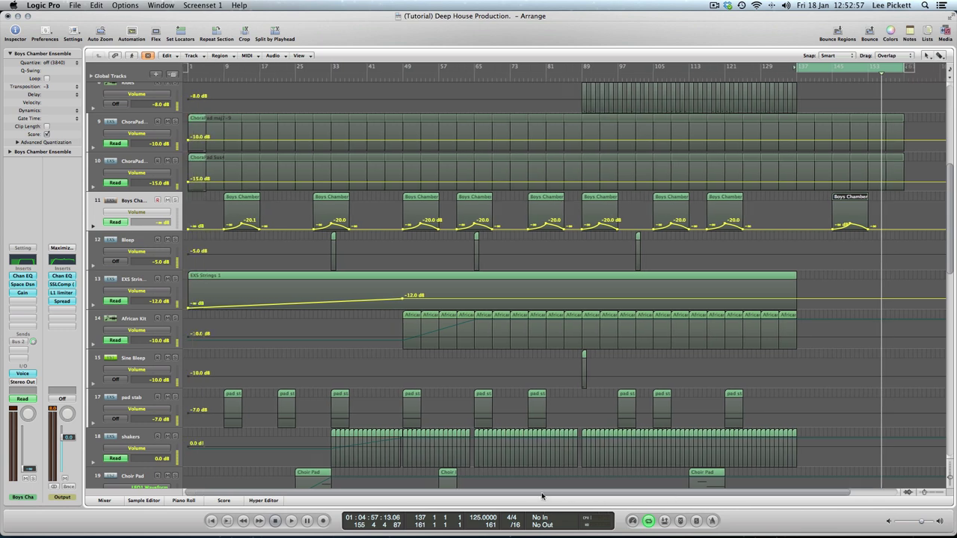
left_click(101, 31)
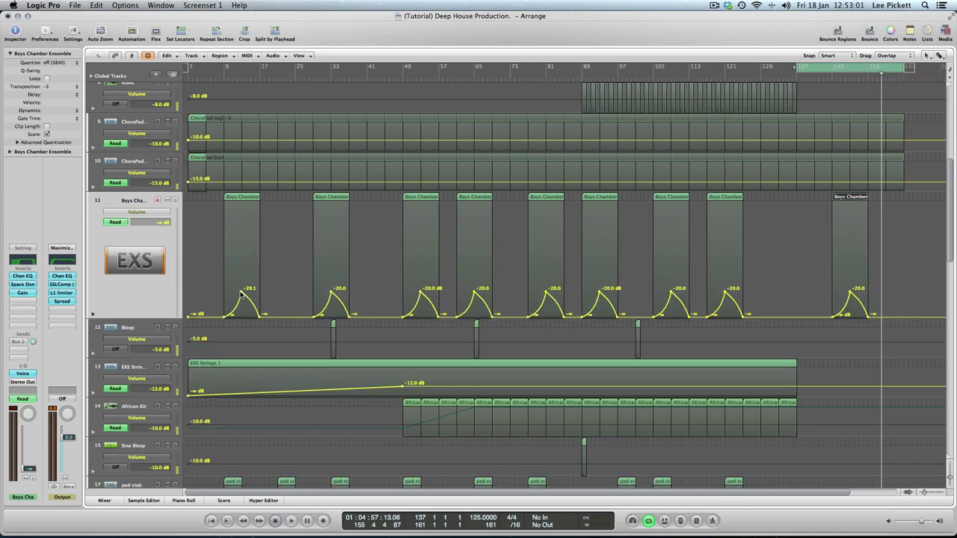
Step: Raise all nine Boys Chamber volume automation peaks to about -16 dB, restore the track height and hide the automation
left_click_drag(243, 291, 242, 285)
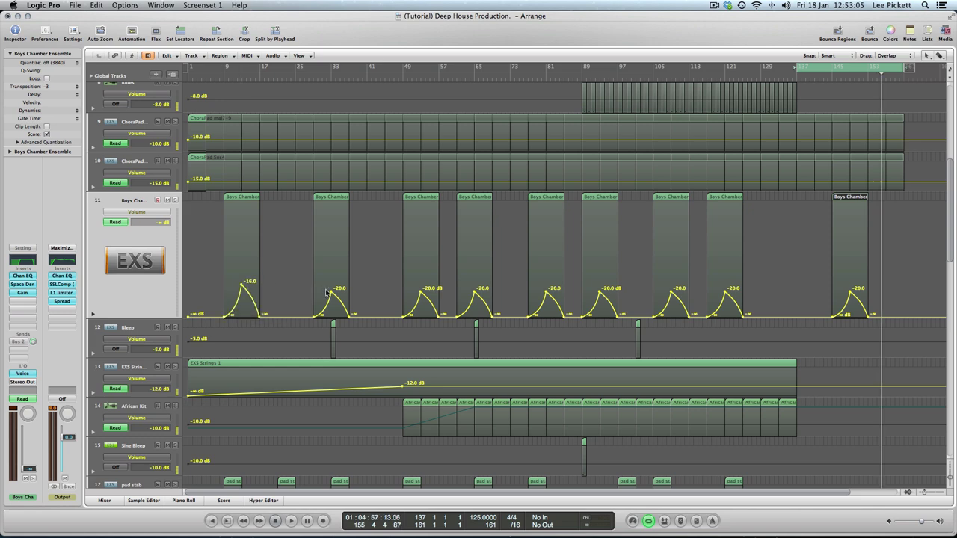
left_click_drag(332, 294, 332, 285)
left_click_drag(421, 293, 421, 290)
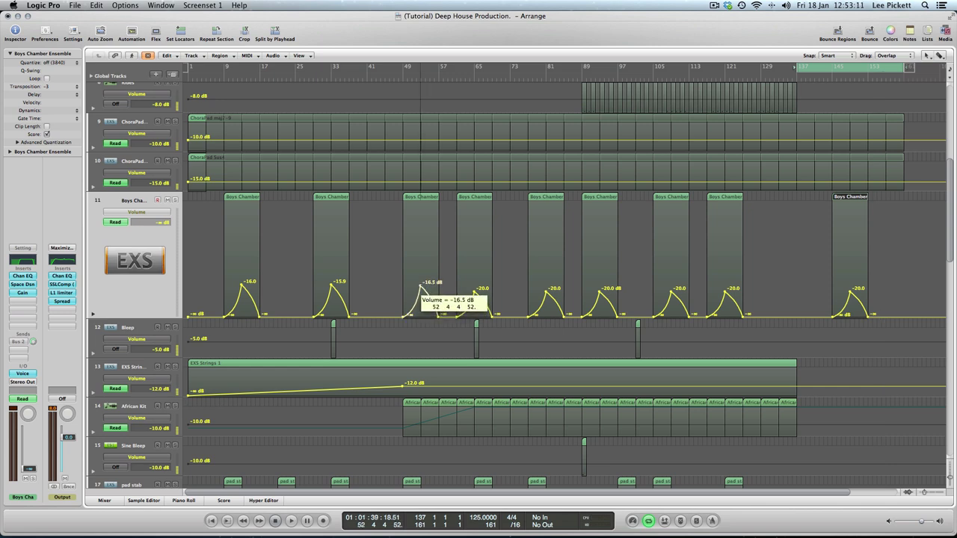
left_click_drag(421, 285, 475, 285)
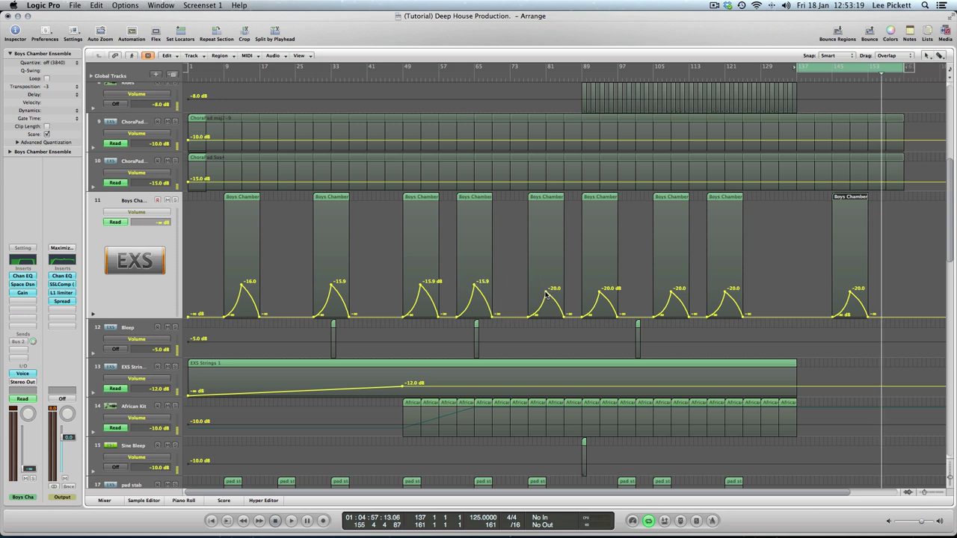
left_click_drag(546, 293, 601, 283)
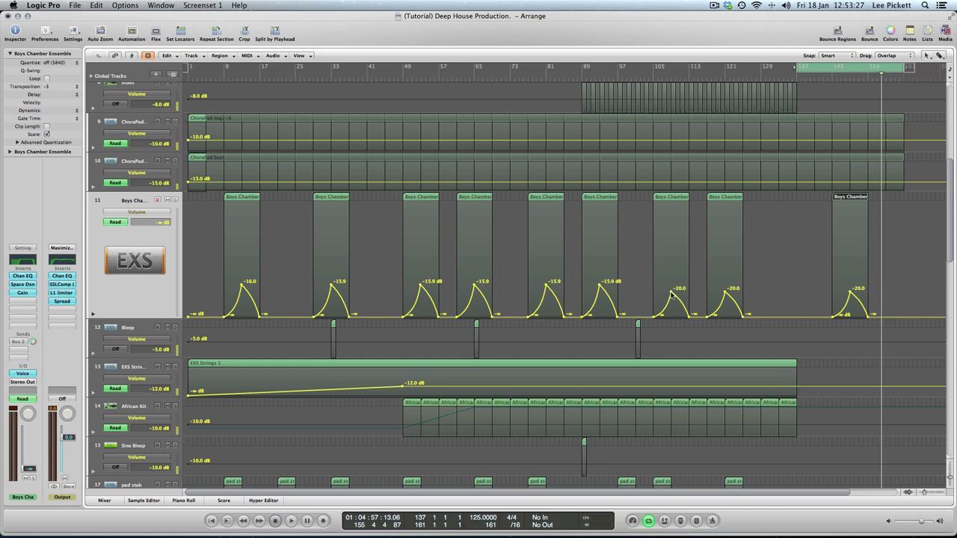
left_click_drag(671, 290, 672, 283)
left_click_drag(726, 291, 725, 285)
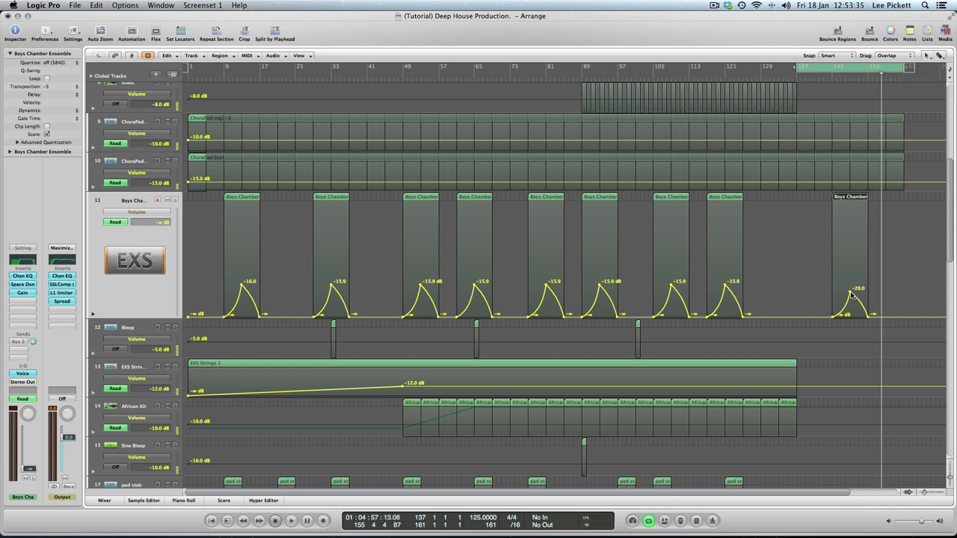
mouse_move(852, 292)
left_mouse_down()
mouse_move(853, 329)
mouse_move(851, 285)
left_mouse_up()
left_click(105, 31)
left_click(132, 32)
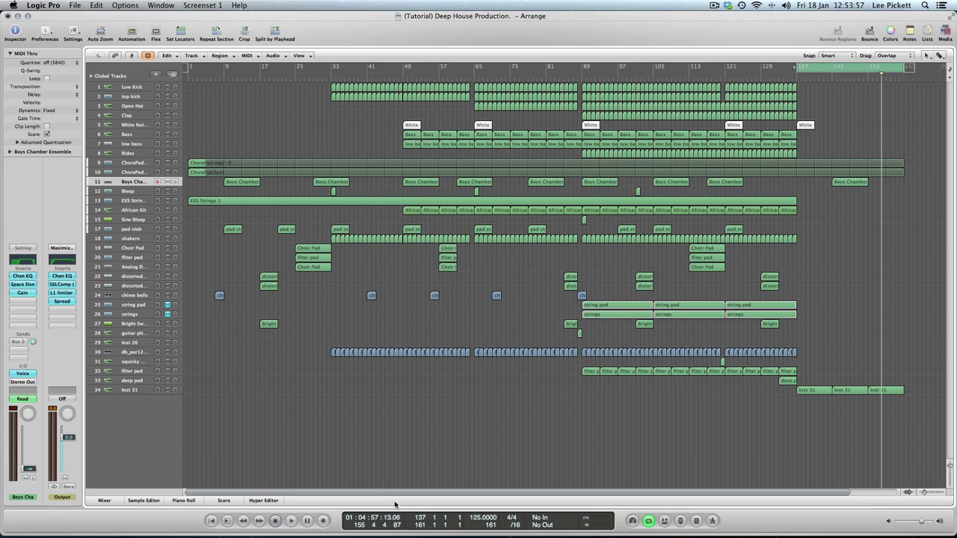
Step: During outro playback, set the Inst 31 Sylenth1 filter cutoff to 2.01 Hz and mod envelope 1's first destination amount to 3.63
key("space")
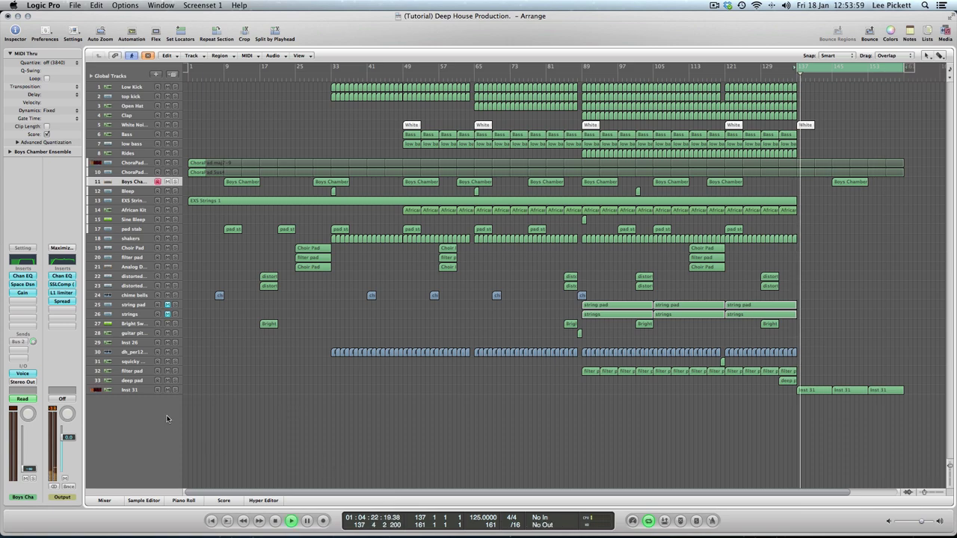
left_click(132, 391)
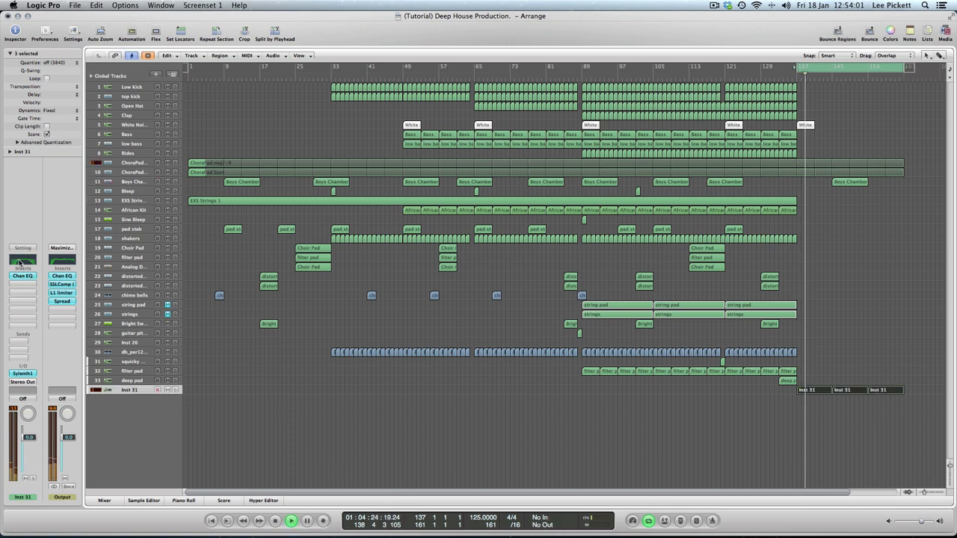
left_click(23, 373)
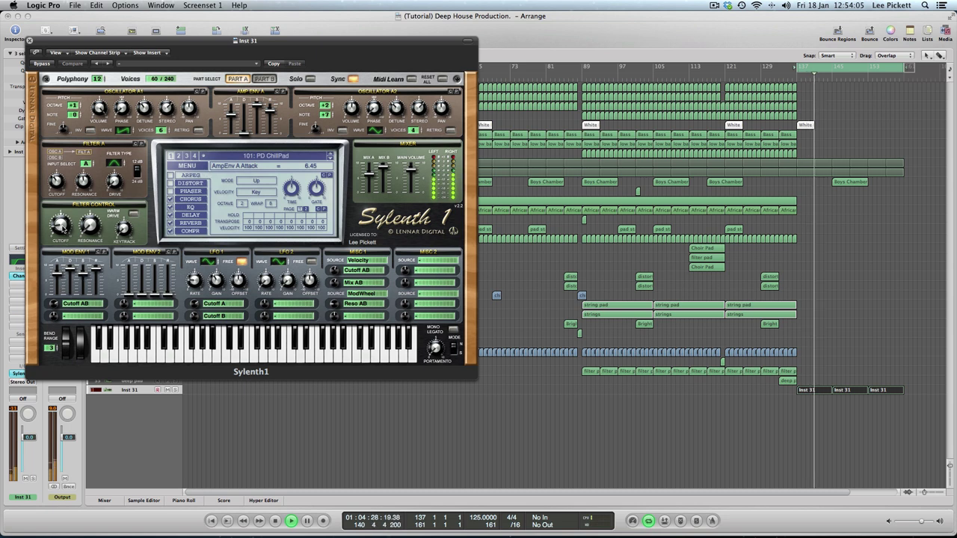
left_click_drag(61, 224, 65, 253)
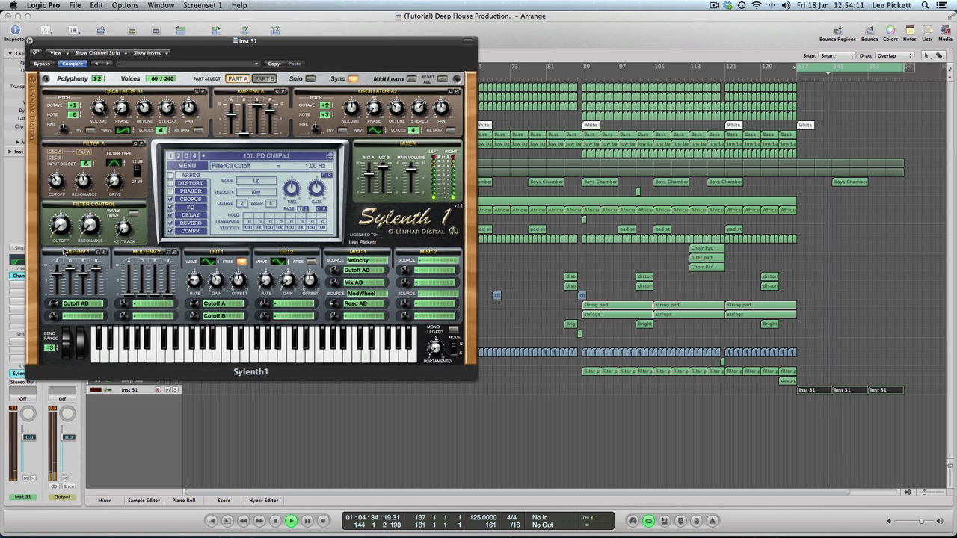
mouse_move(64, 253)
left_mouse_down()
mouse_move(70, 227)
mouse_move(67, 237)
left_mouse_up()
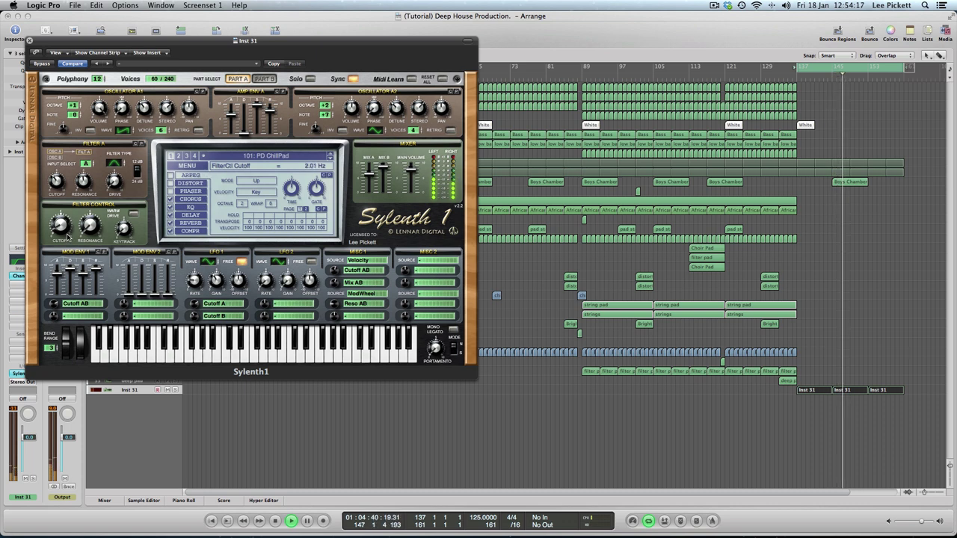
left_click(91, 227)
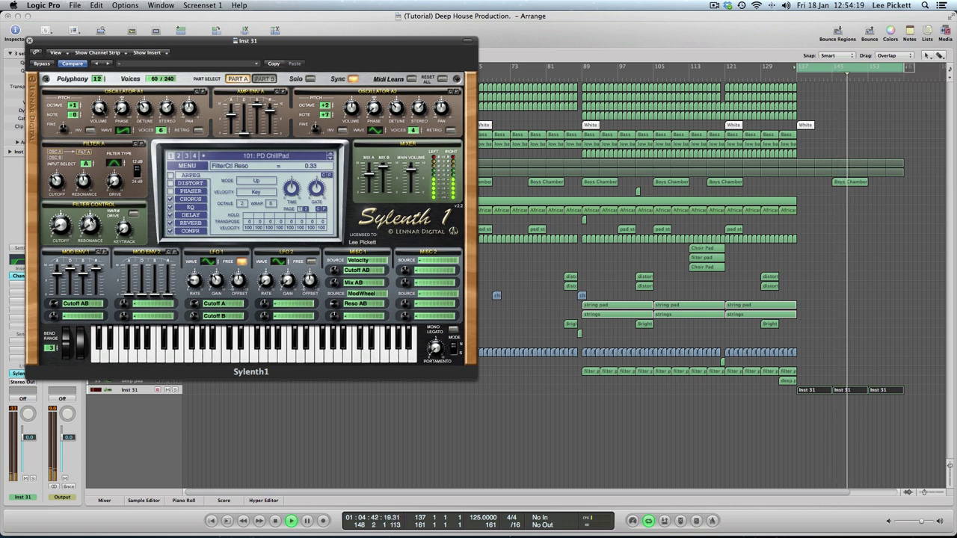
left_click_drag(90, 226, 52, 307)
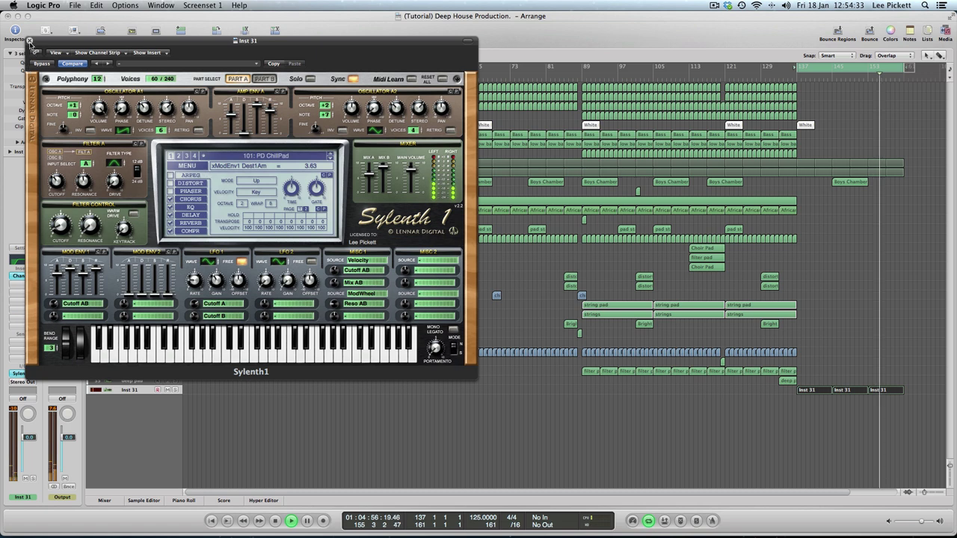
left_click(30, 41)
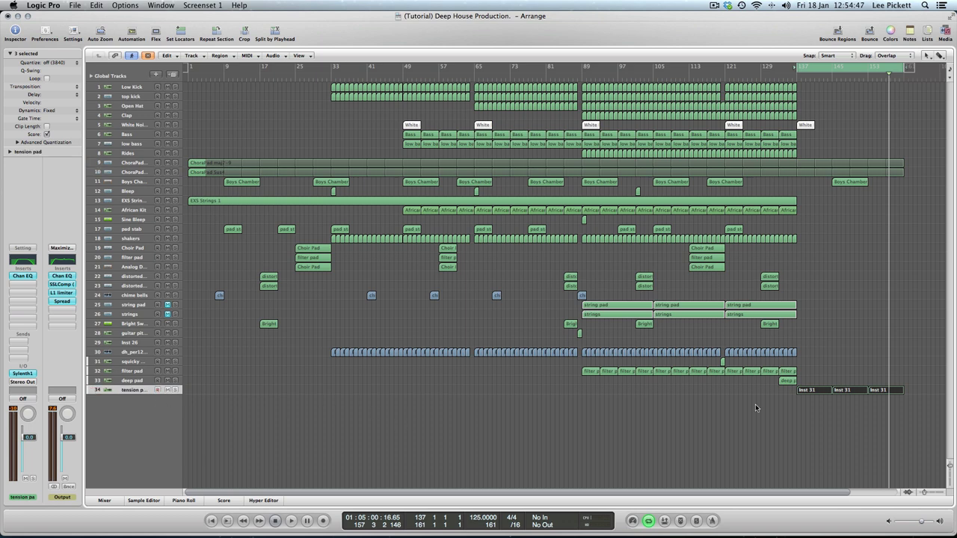
Step: Rename the Inst 31 track as tension pad and name its three outro regions after the track
right_click(822, 395)
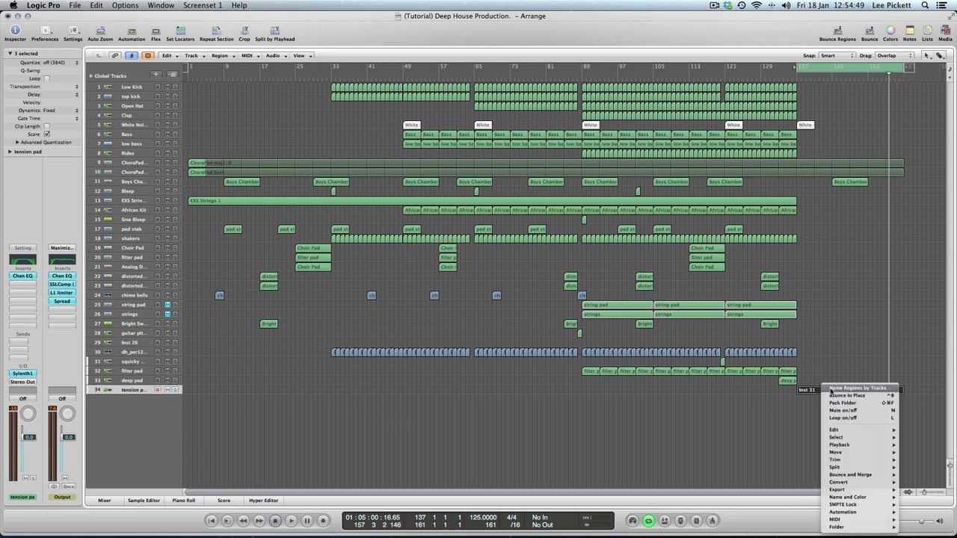
left_click(834, 388)
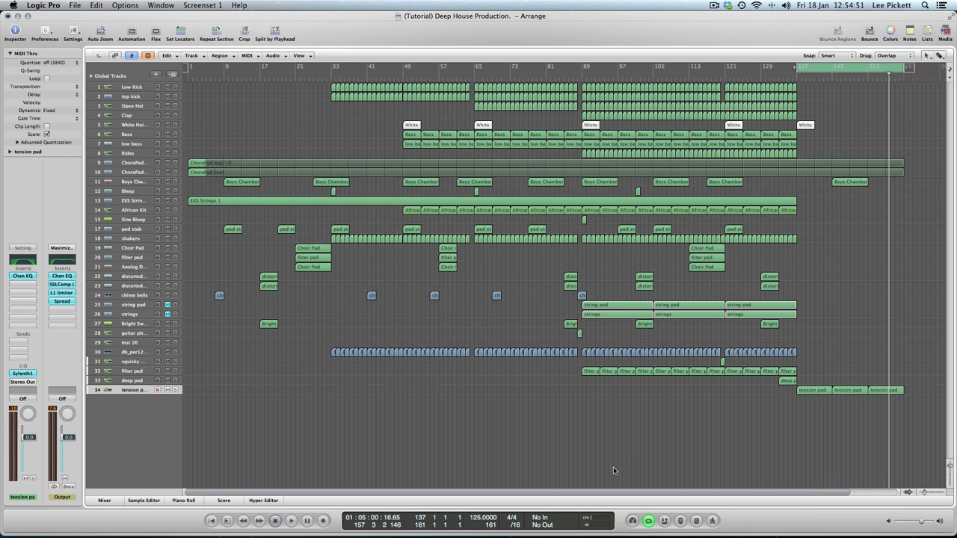
Step: Extend the cycle range back to bar 120 and play the transition into the outro
key("space")
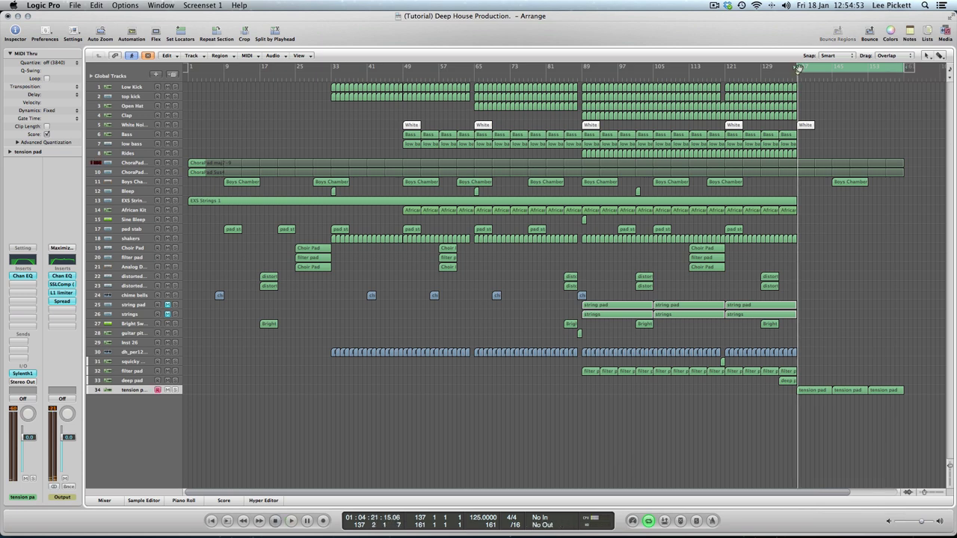
left_click_drag(797, 67, 723, 95)
key("space")
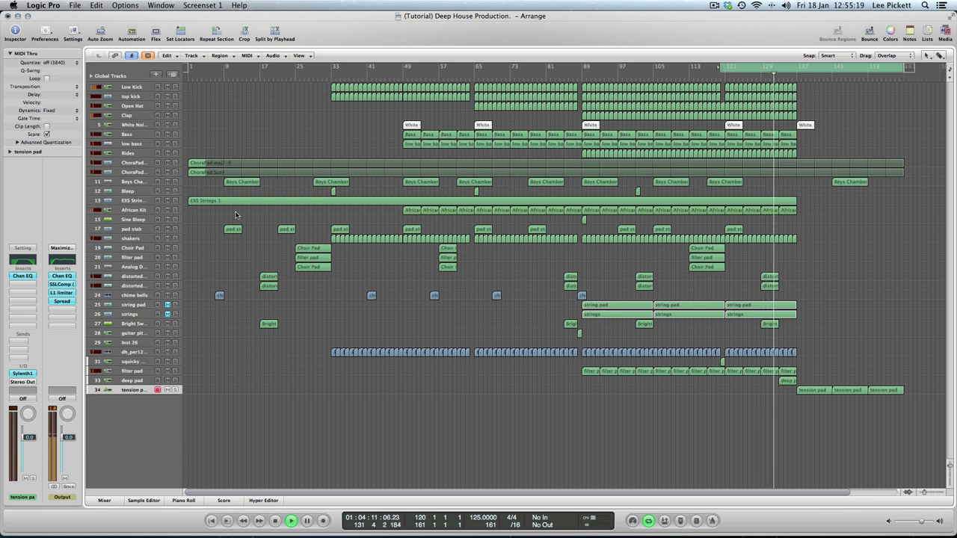
Step: Show the track automation and raise the distorted pad and distorted guitar track volumes to -13.0 dB each
left_click(145, 277)
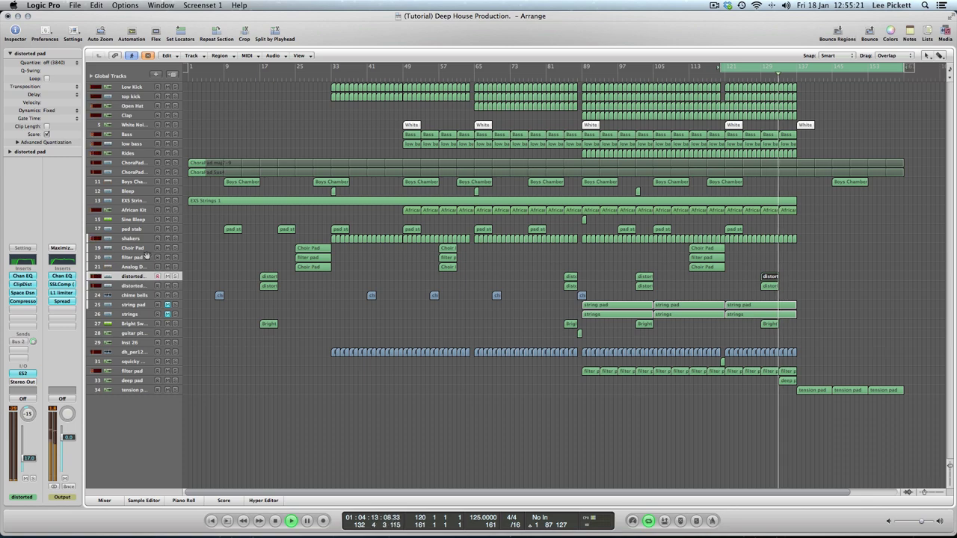
left_click(133, 32)
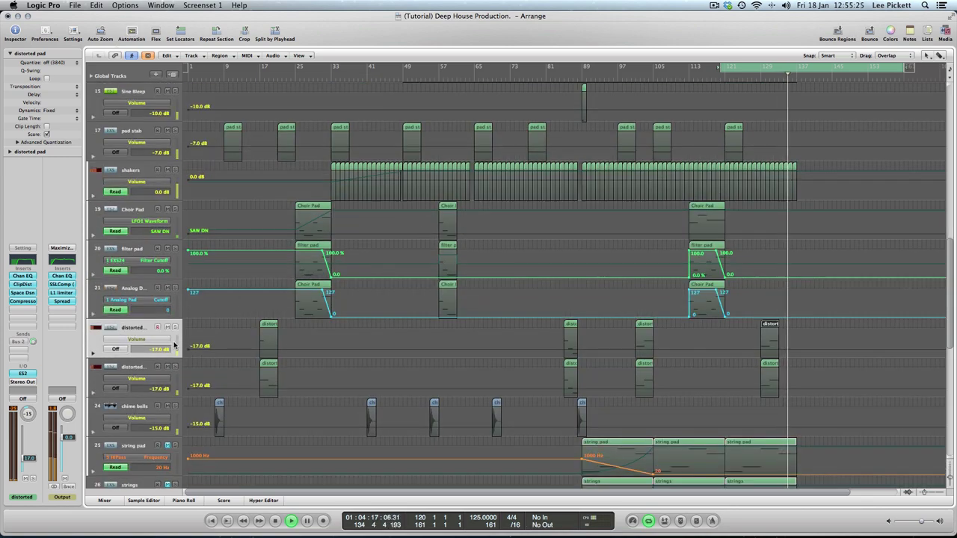
left_click_drag(29, 458, 29, 453)
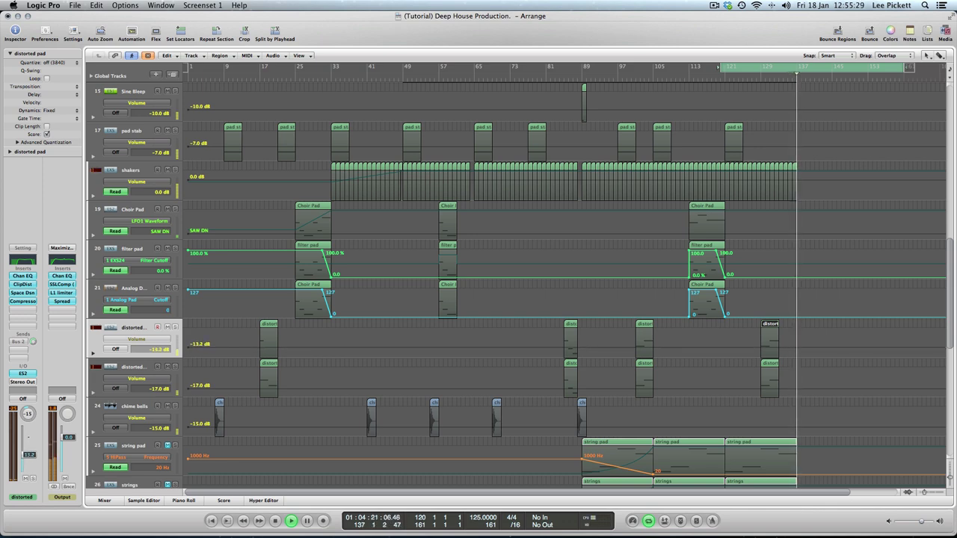
left_click(123, 370)
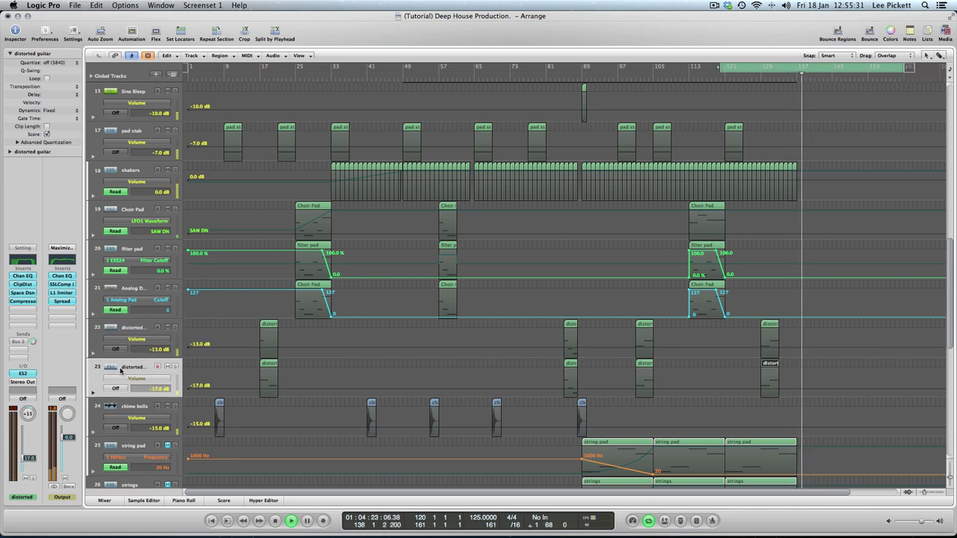
left_click_drag(29, 458, 29, 454)
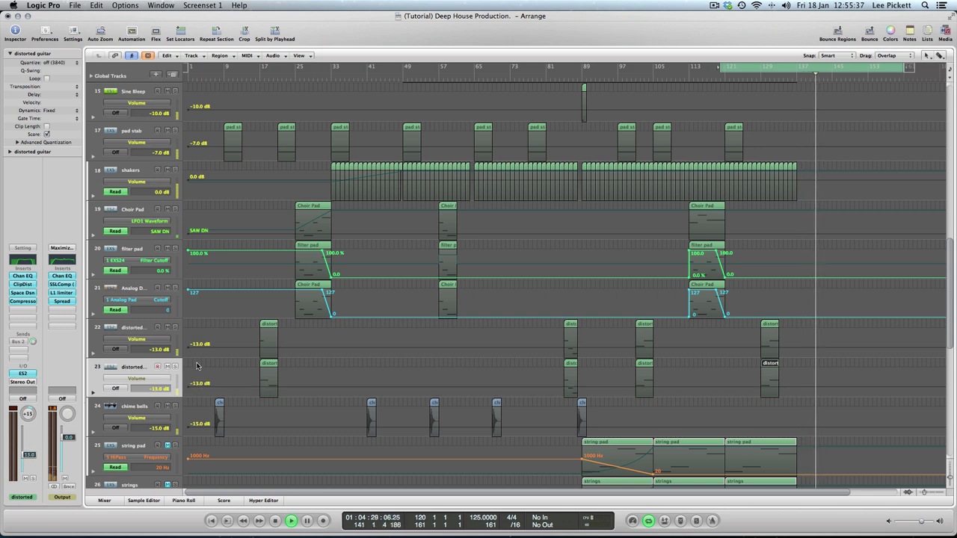
Step: Raise the Bright Swell Pad track's volume to -16.0 dB, hide the automation and deselect its region
left_click_drag(949, 283, 953, 343)
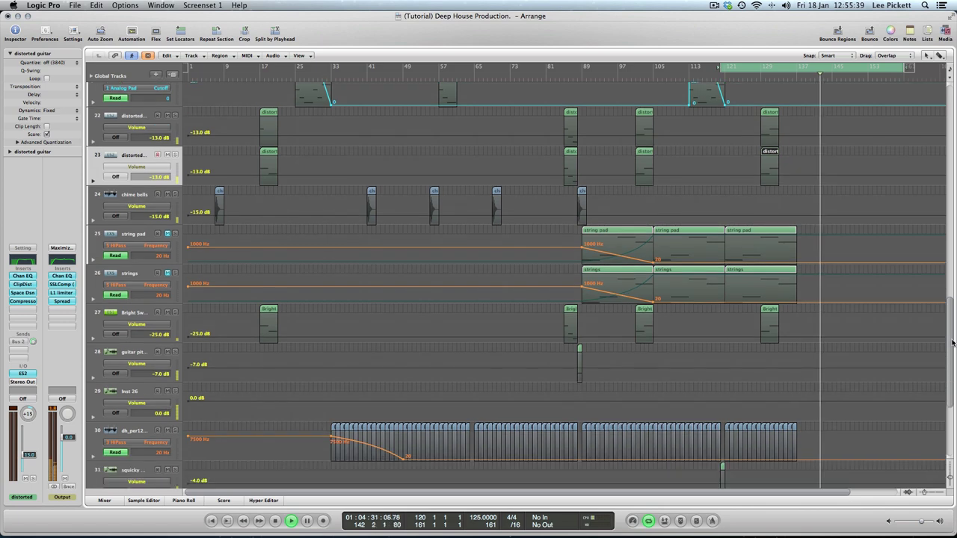
left_click(125, 315)
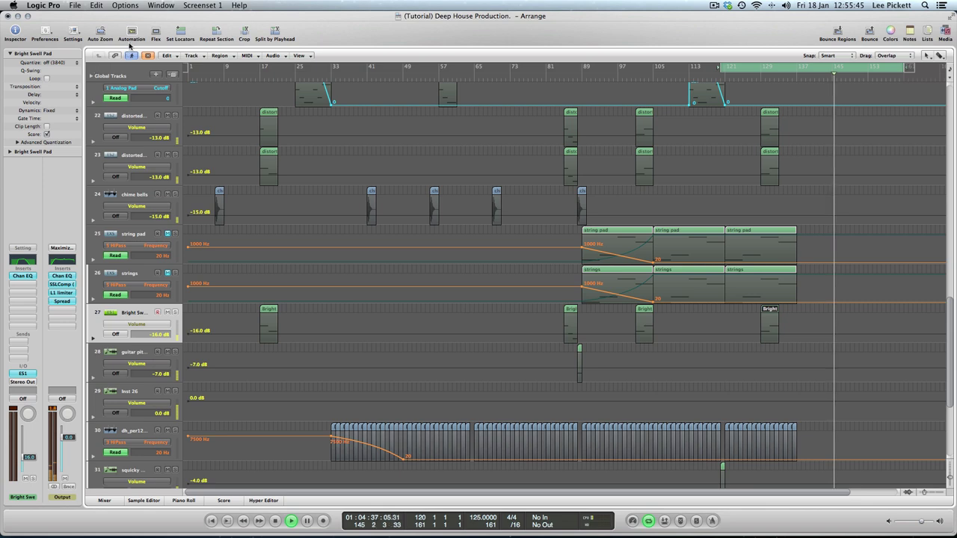
left_click(131, 36)
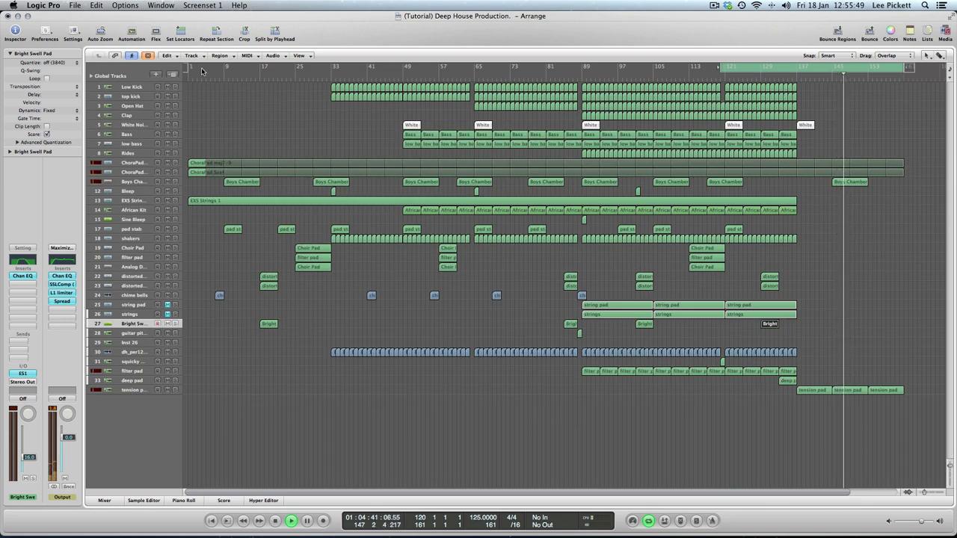
left_click(301, 436)
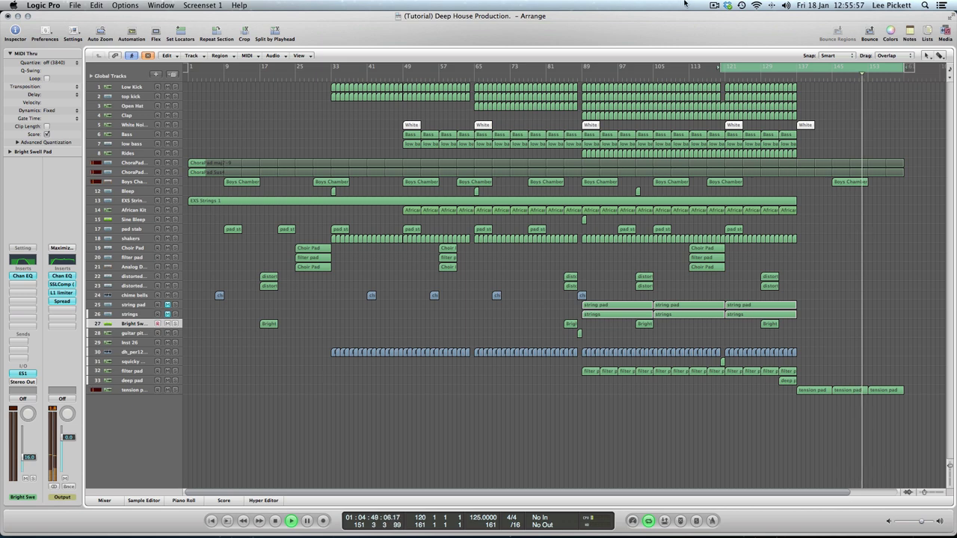
left_click(714, 6)
left_click(715, 7)
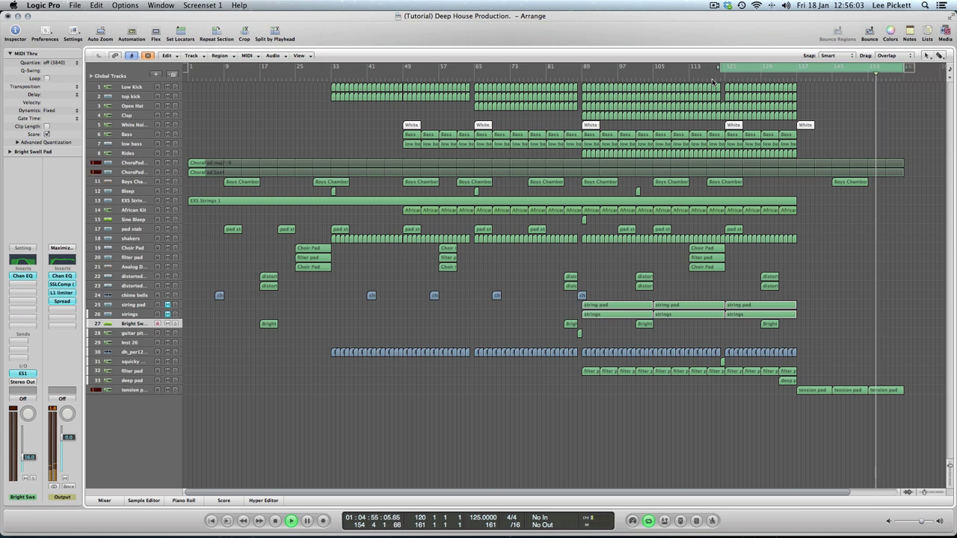
left_click(130, 390)
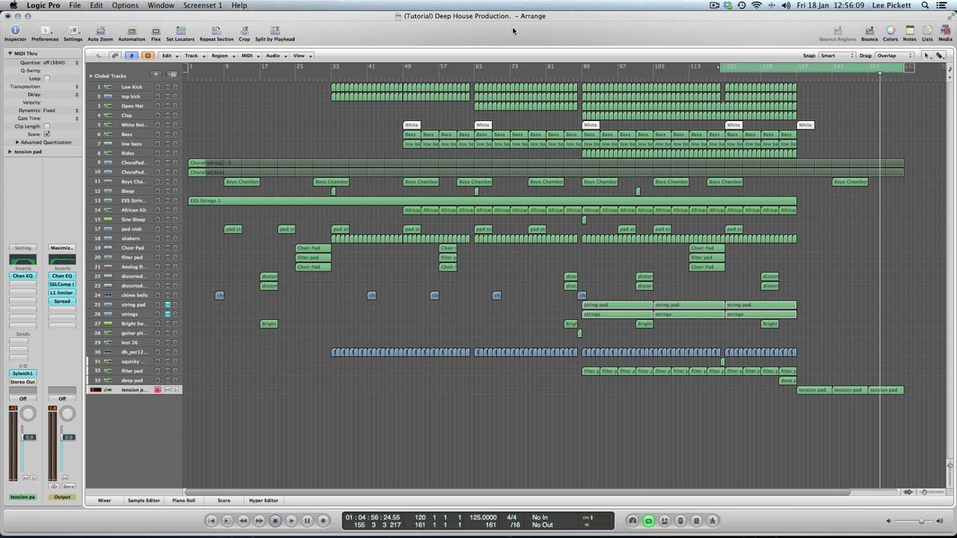
left_click(714, 5)
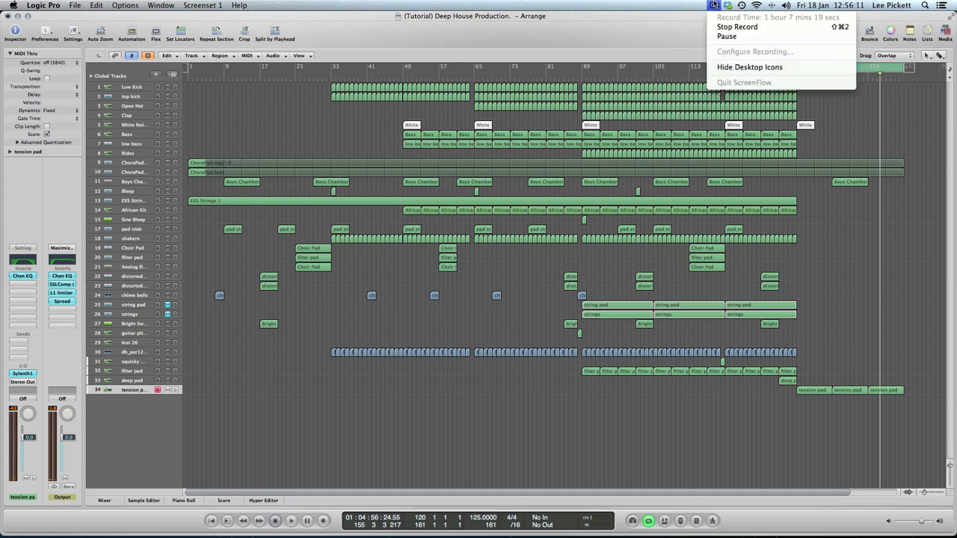
left_click(660, 199)
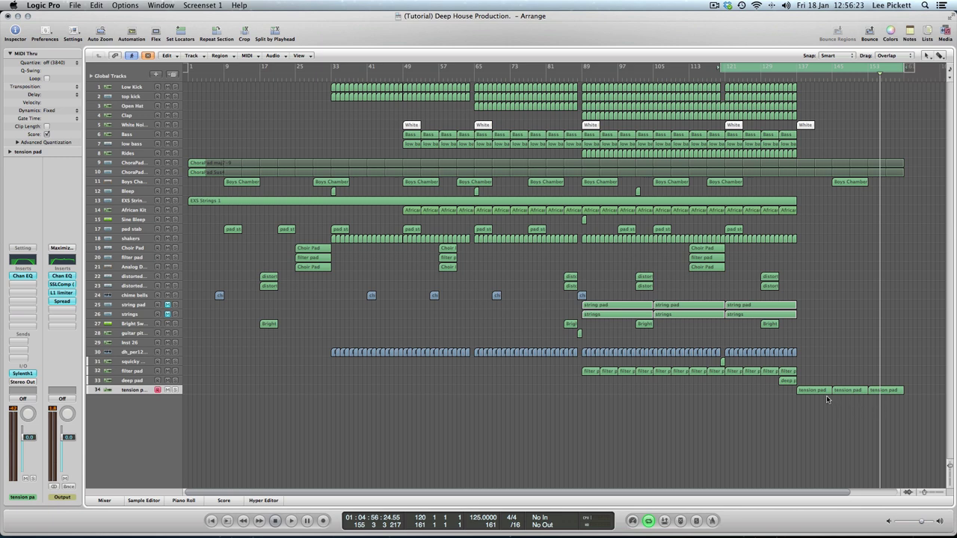
Step: Enlarge the tension pad track and examine the notes of its first region in the Piano Roll
left_click(99, 32)
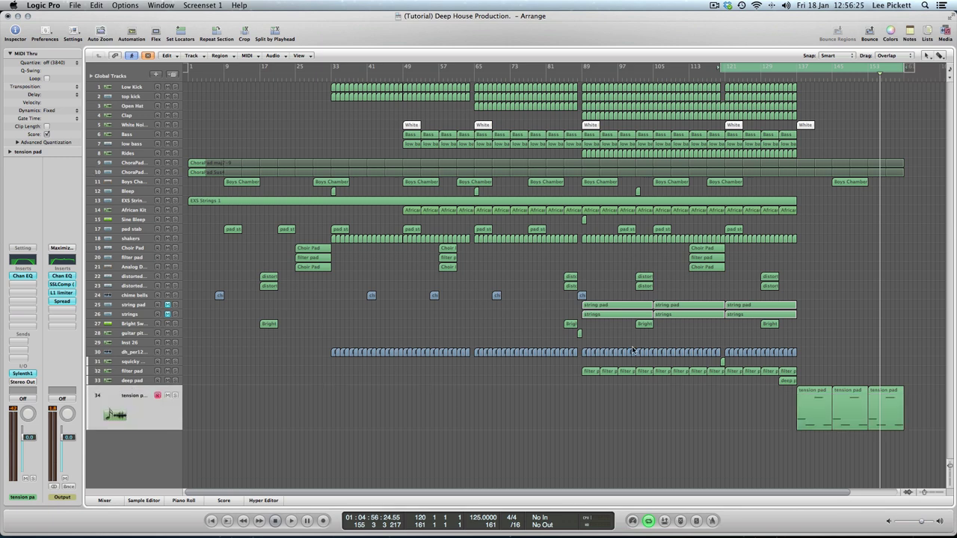
double_click(817, 402)
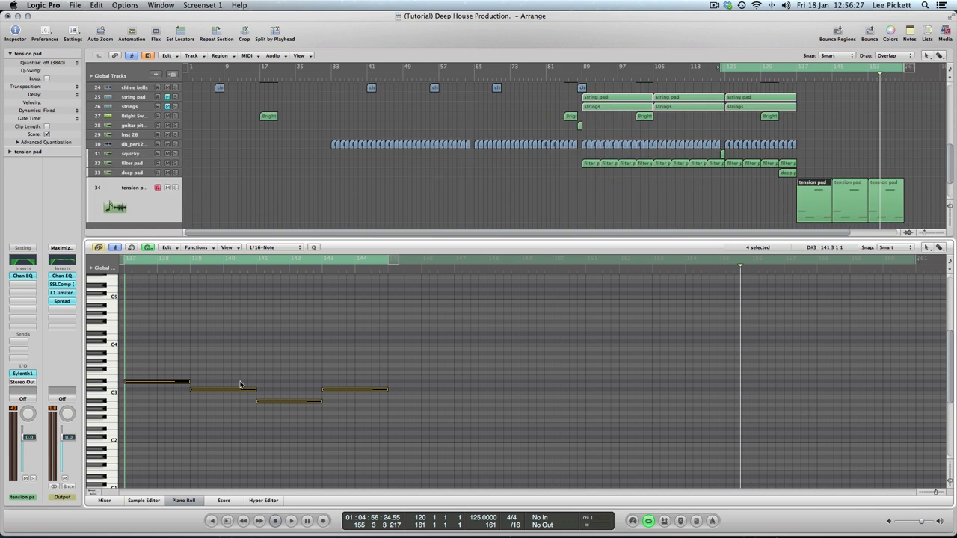
left_click(120, 378)
left_click(179, 503)
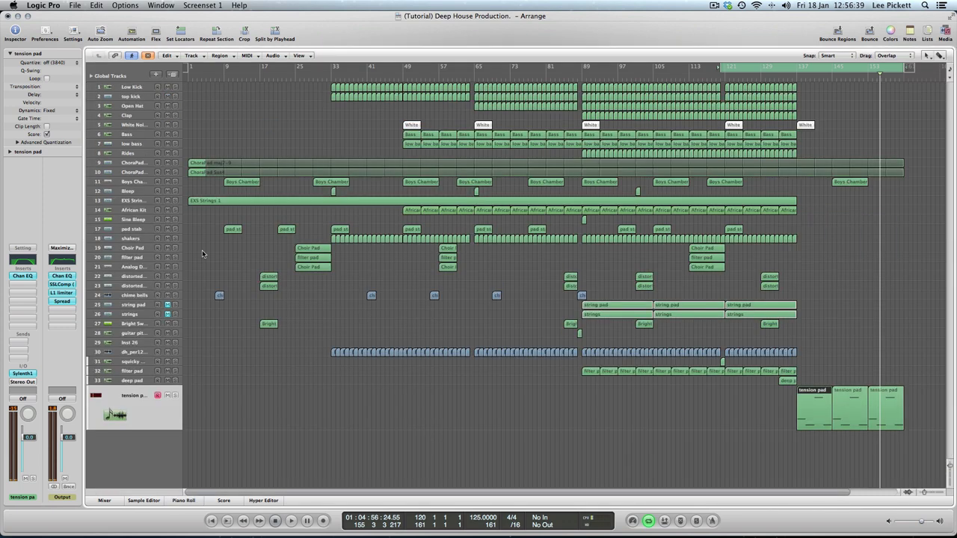
left_click(391, 481)
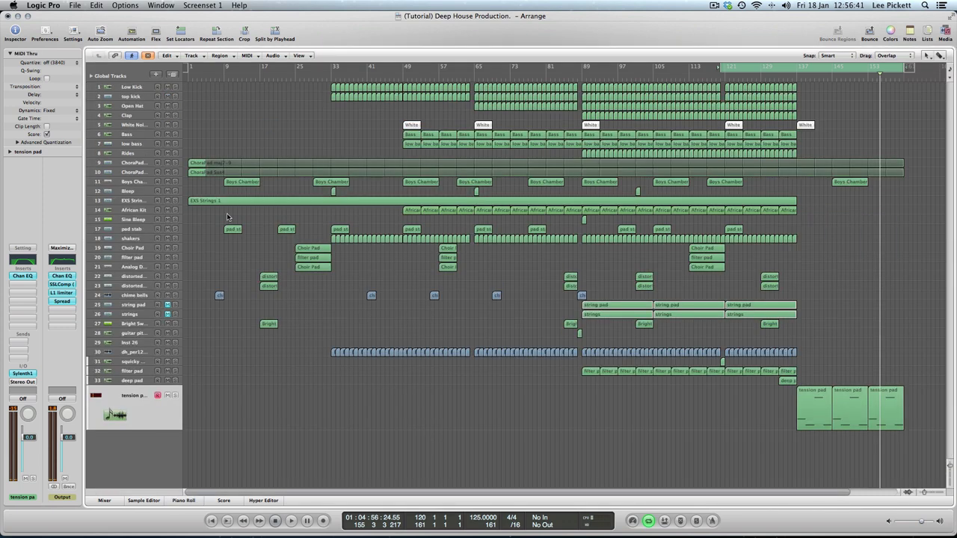
Step: Create one new software instrument track and load Spectrasonics Trilian on it as the instrument
left_click(156, 74)
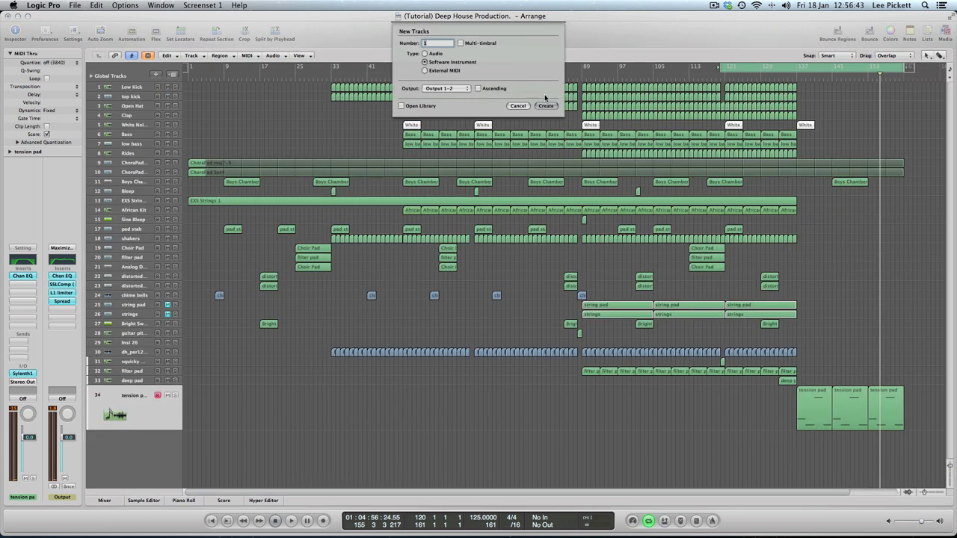
key("Return")
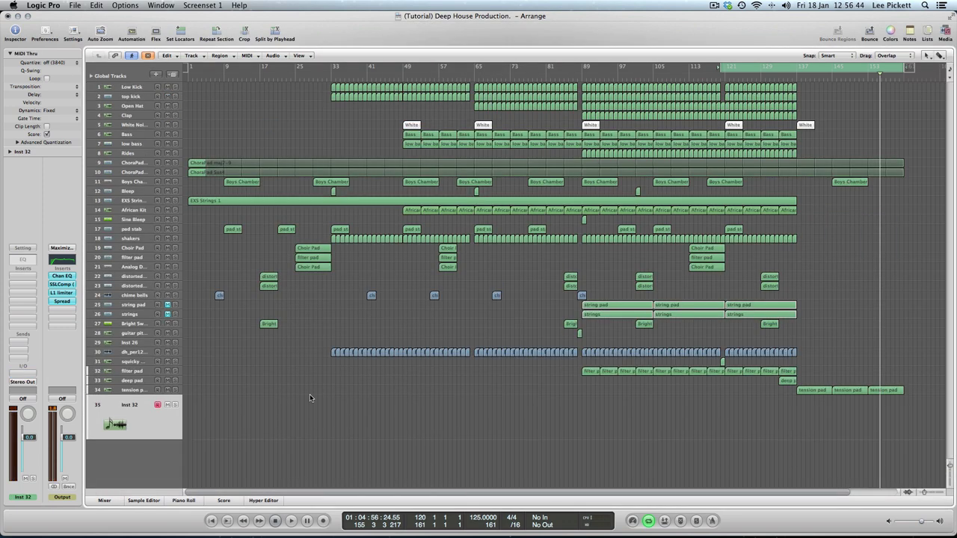
left_click(28, 378)
mouse_move(57, 522)
mouse_move(148, 523)
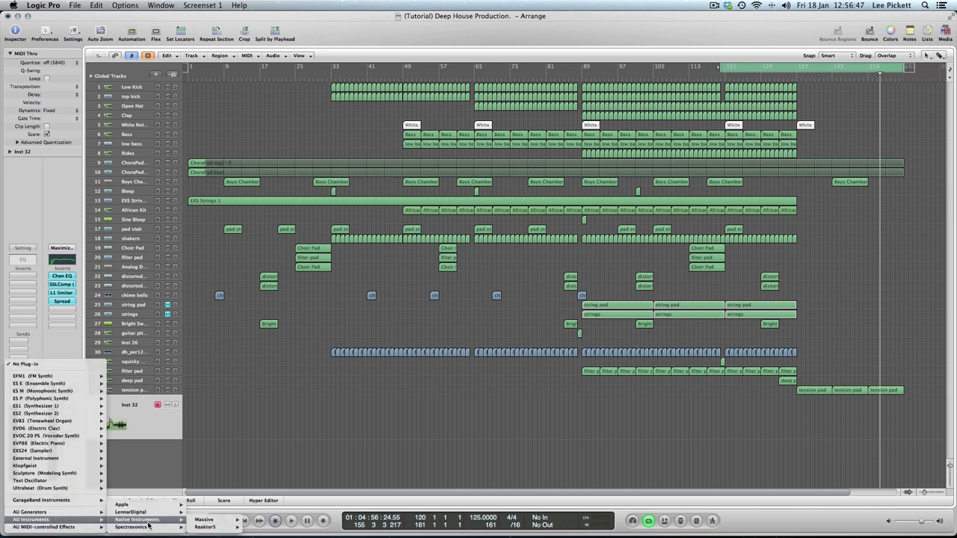
left_click(276, 521)
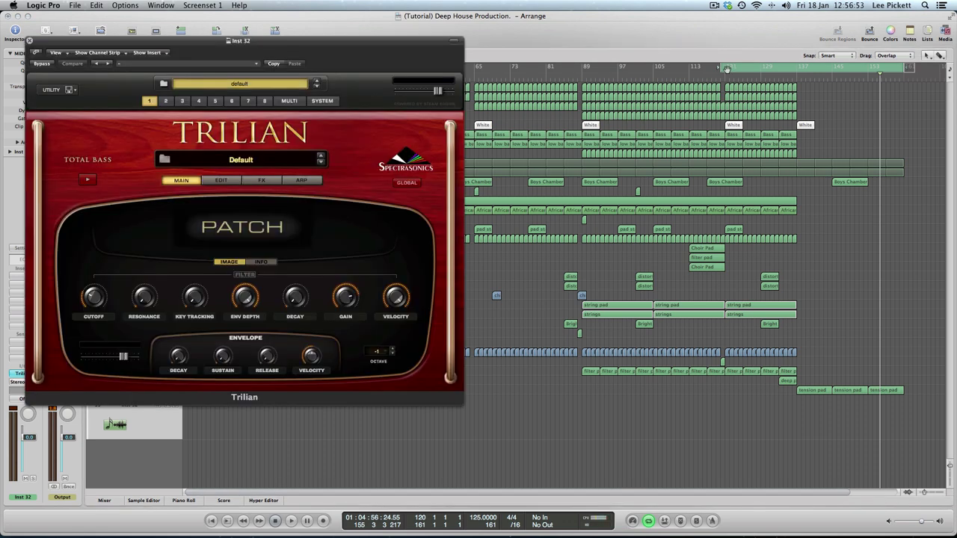
Step: Start the cycle range at bar 137 and load the Synth Bass patch Attitude MS-20 Square in Trilian
left_click_drag(722, 68, 795, 68)
left_click(218, 159)
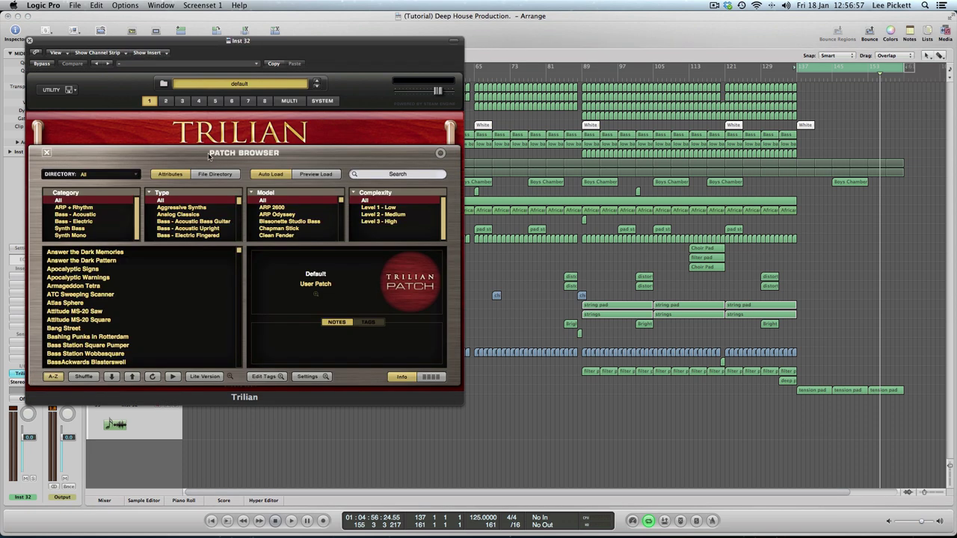
left_click(74, 229)
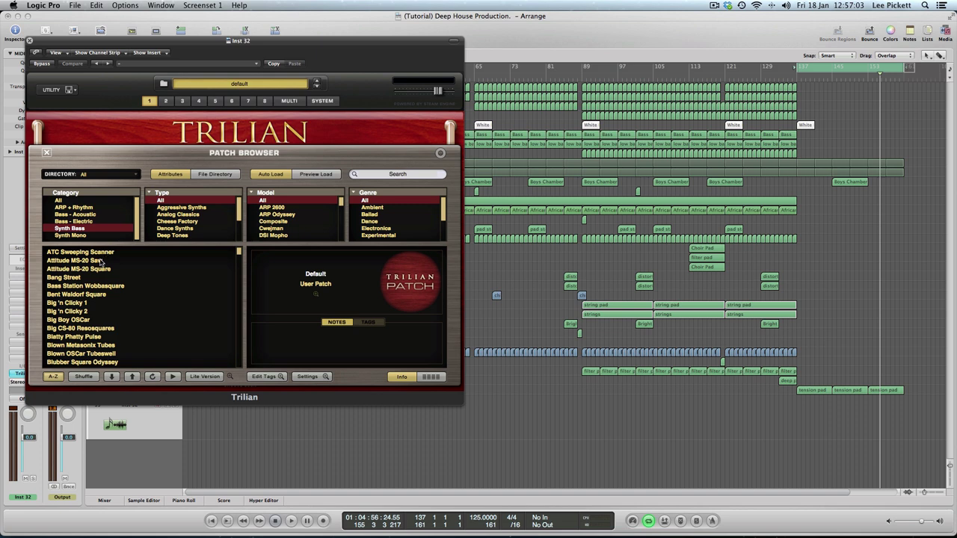
left_click(95, 270)
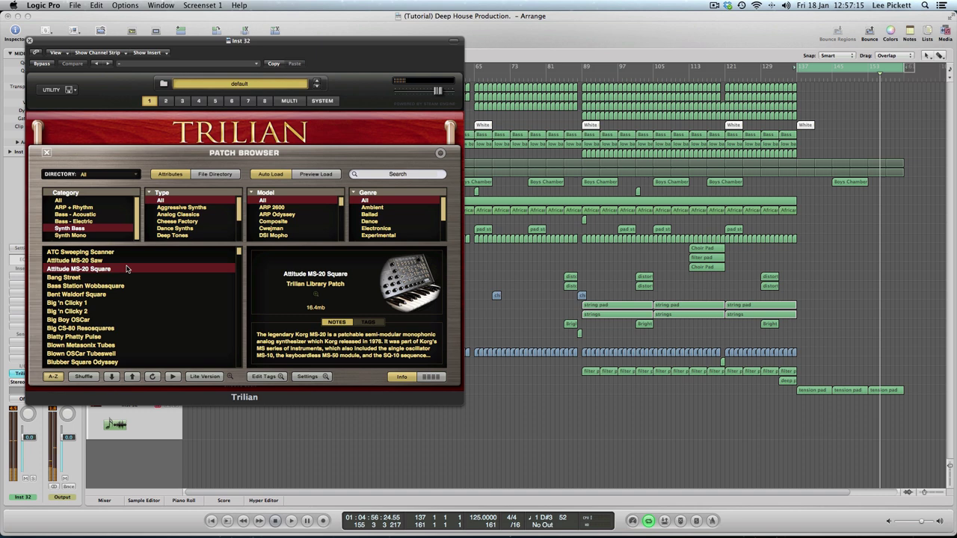
left_click(47, 152)
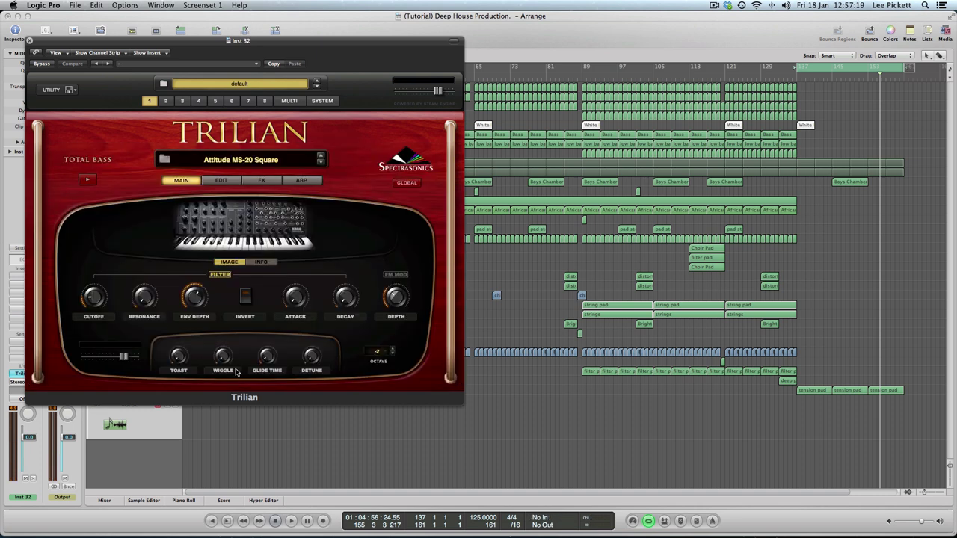
Step: Raise the bass patch's filter attack, reduce its envelope depth and open the cutoff to 17.00 kHz
left_click_drag(302, 303, 297, 276)
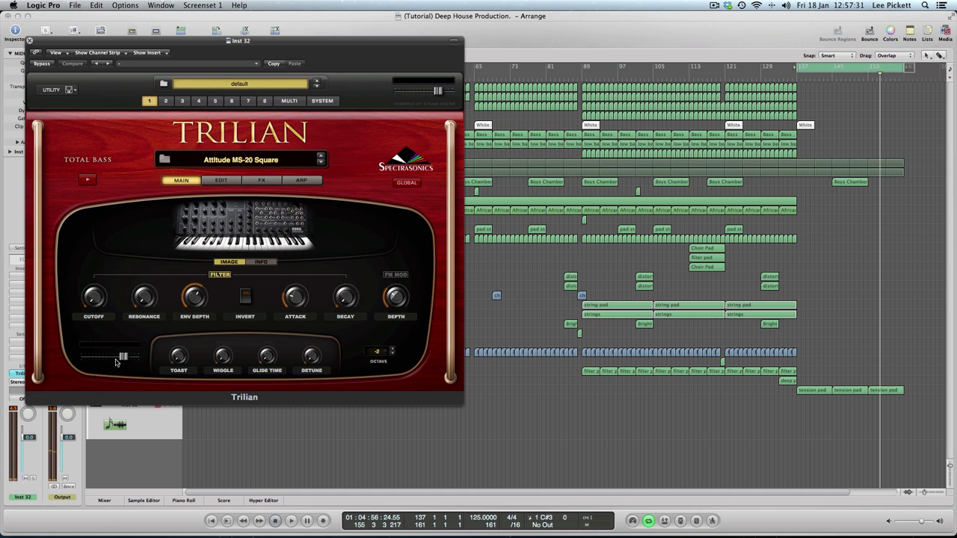
mouse_move(296, 303)
left_click_drag(147, 241, 142, 250)
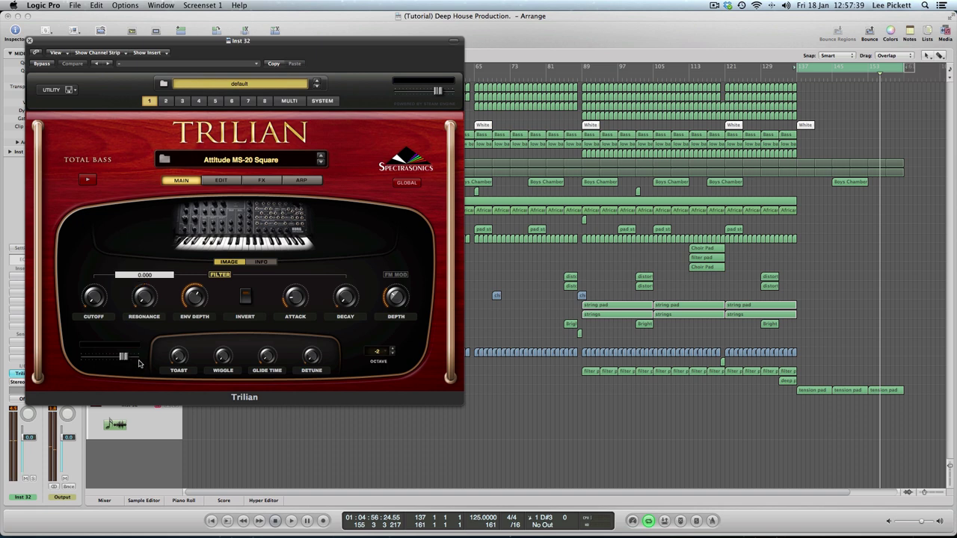
left_click_drag(191, 300, 187, 311)
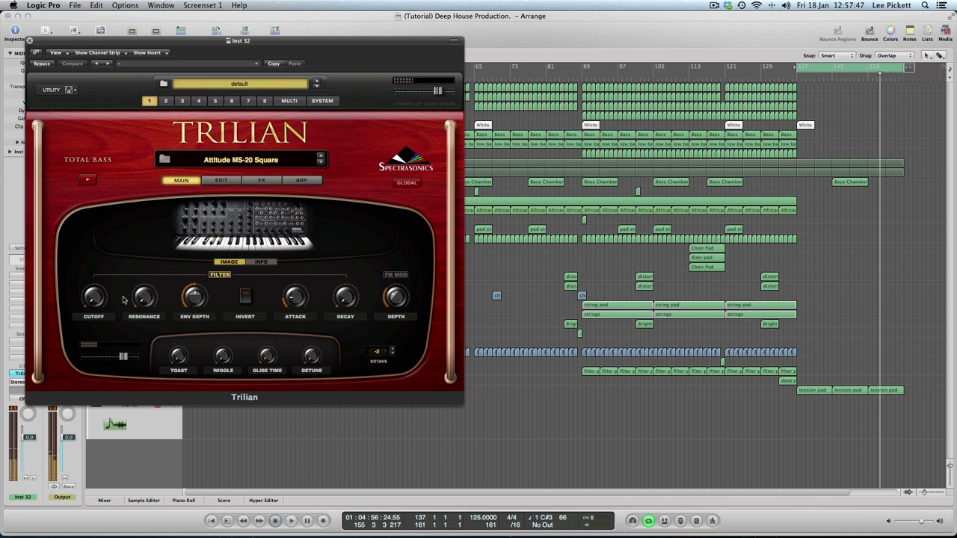
mouse_move(92, 297)
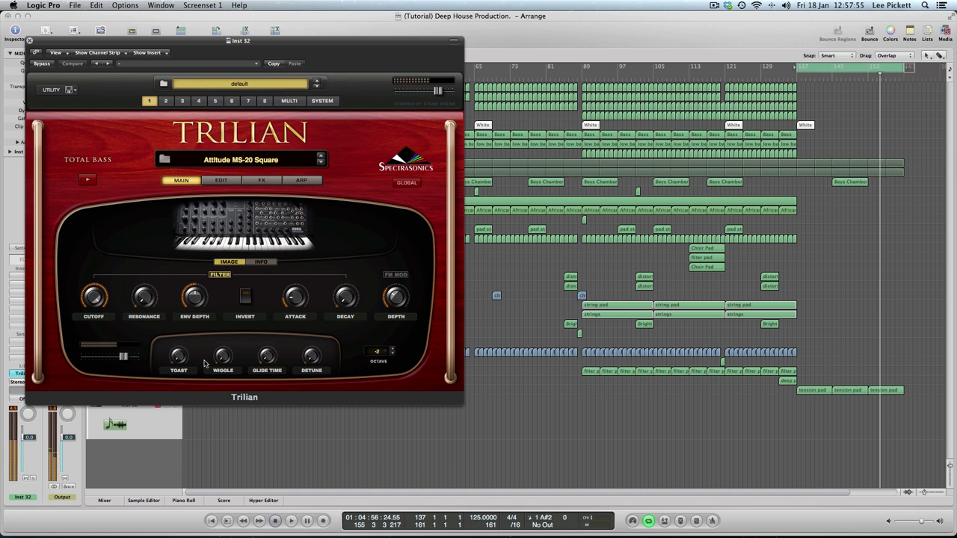
Step: Raise the bass patch's Toast, lower its filter cutoff and enable FM Mod with reduced depth, closing Trilian when done
left_click_drag(222, 359, 272, 318)
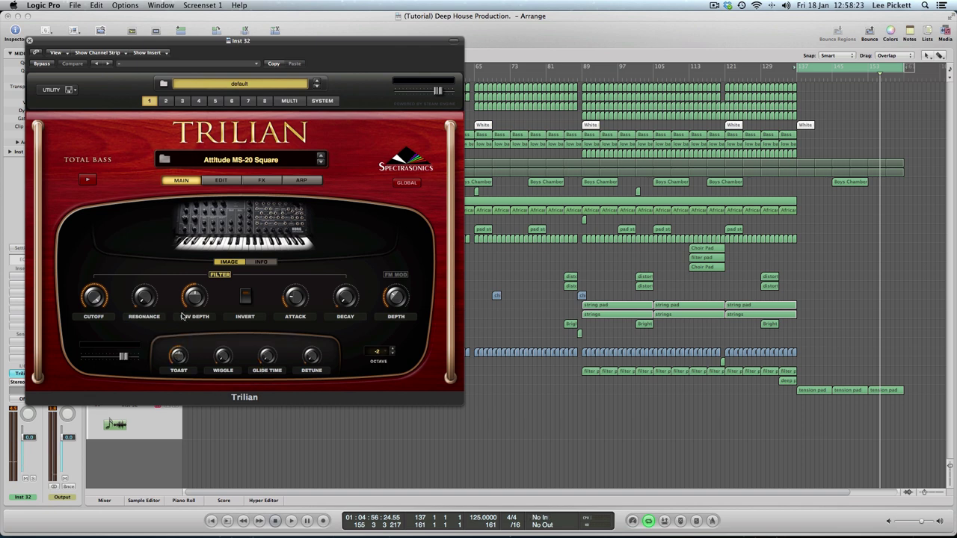
mouse_move(181, 365)
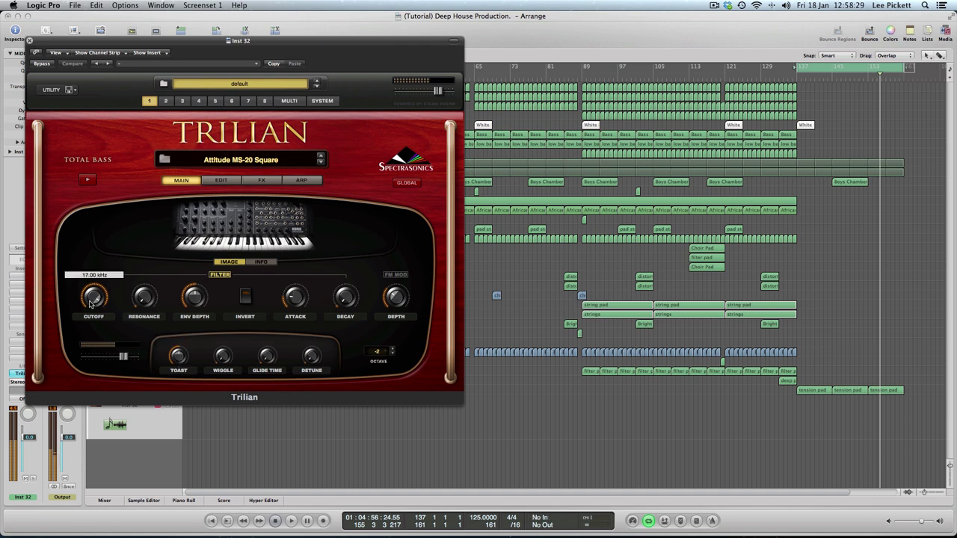
left_click_drag(91, 303, 74, 329)
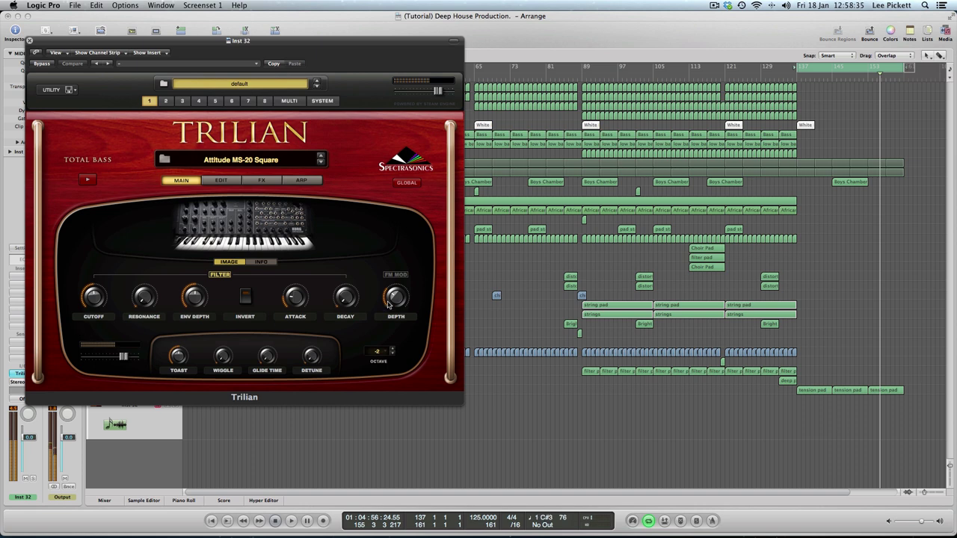
mouse_move(388, 304)
left_mouse_down()
mouse_move(396, 283)
mouse_move(392, 299)
left_mouse_up()
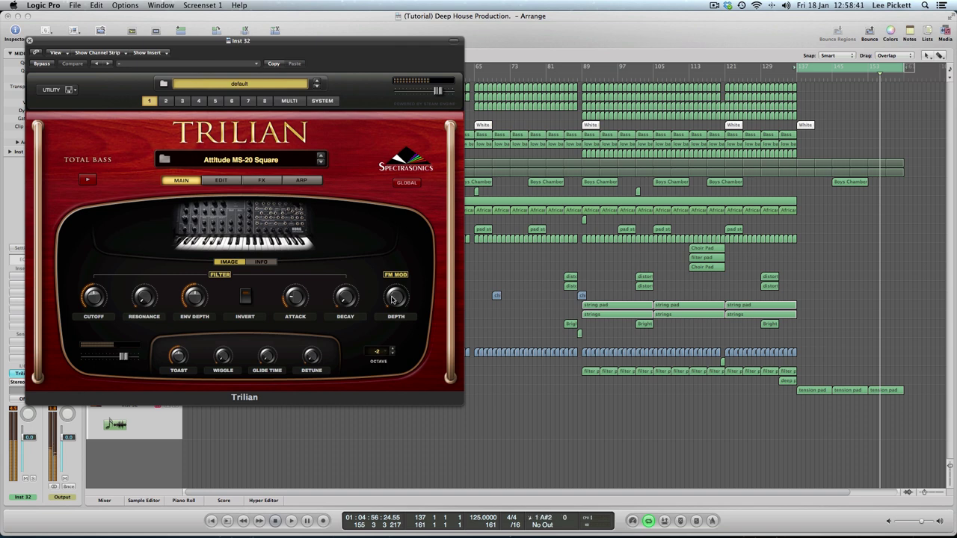
left_click(30, 41)
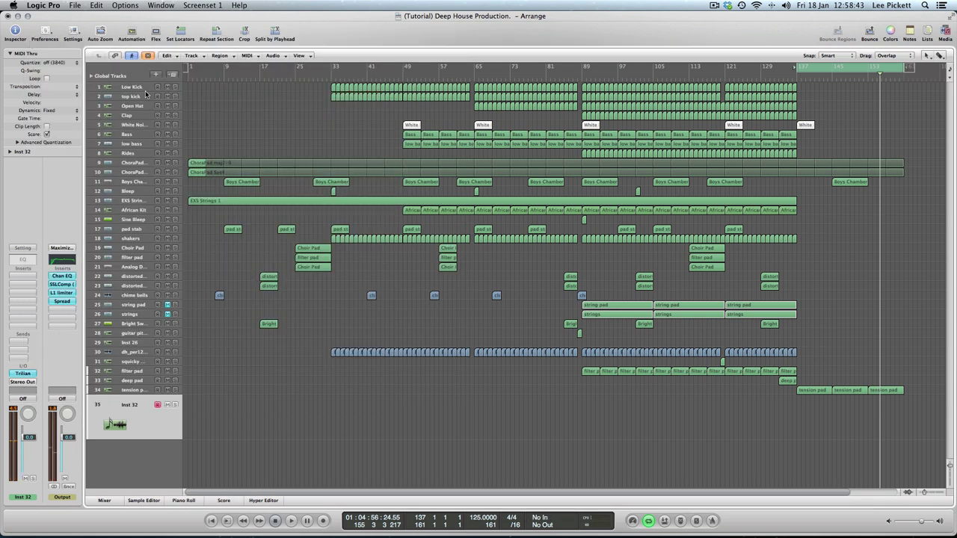
Step: Record a four-note bass part on the Inst 32 track from bar 137 to 145 and open it in the Piano Roll
left_click(324, 523)
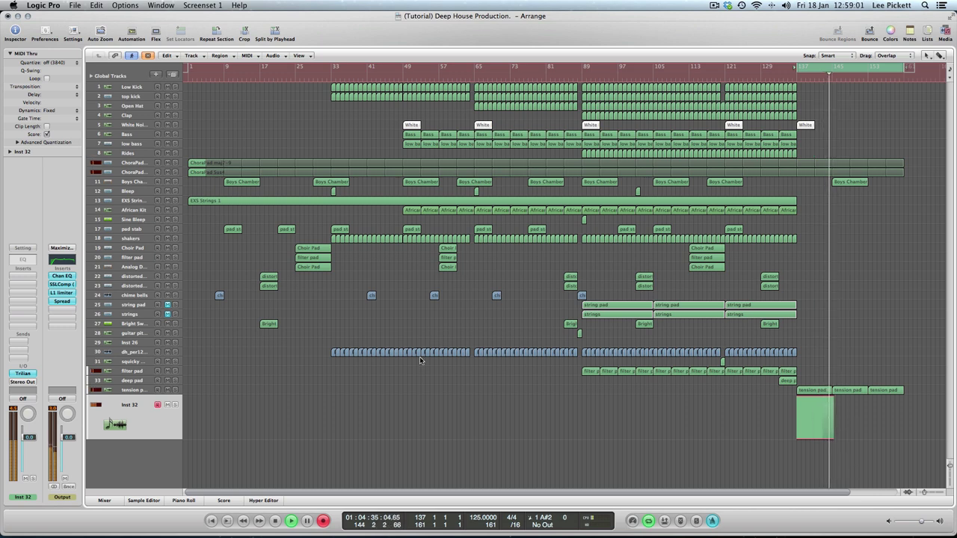
key("space")
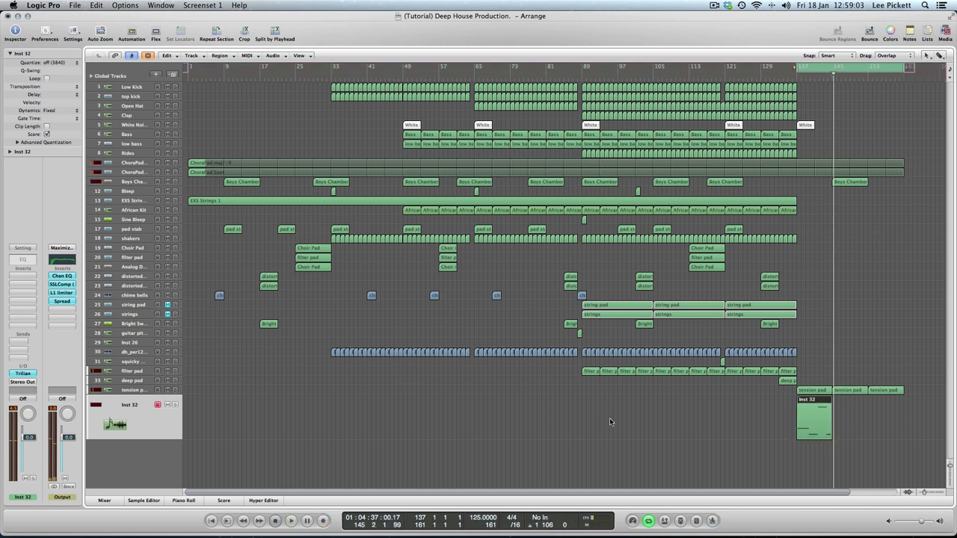
double_click(813, 410)
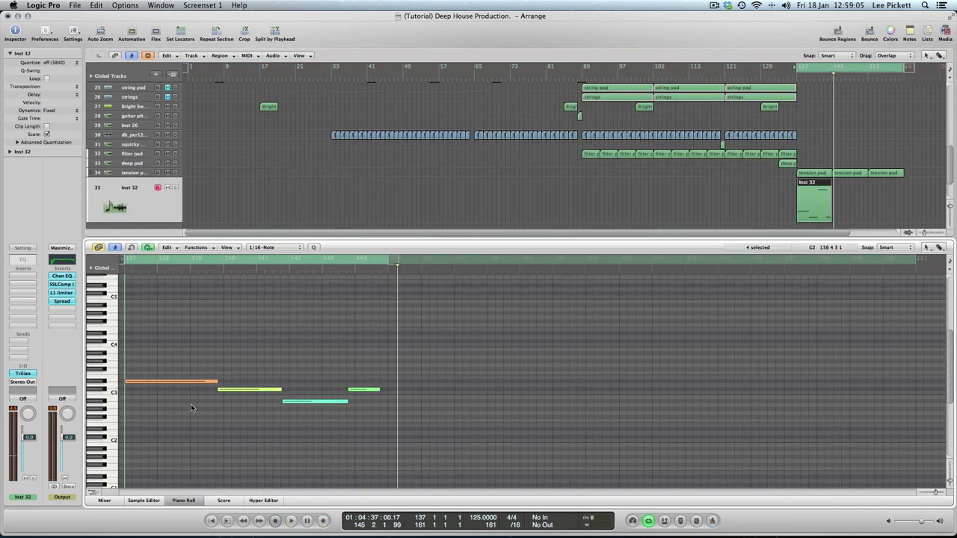
Step: Shorten the first bass note to end at bar 139 and fit the second note from bar 139 to 141
left_click_drag(211, 382, 188, 390)
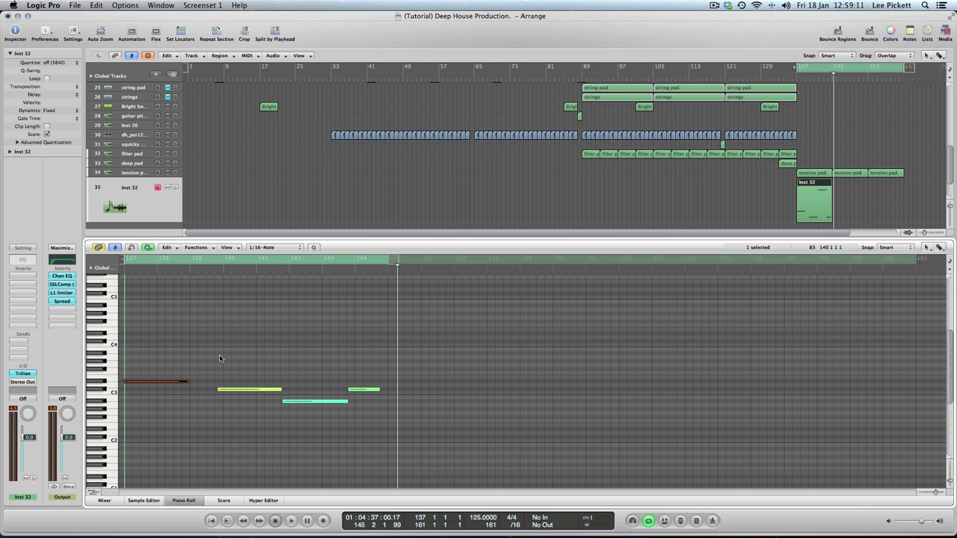
left_click_drag(187, 382, 206, 390)
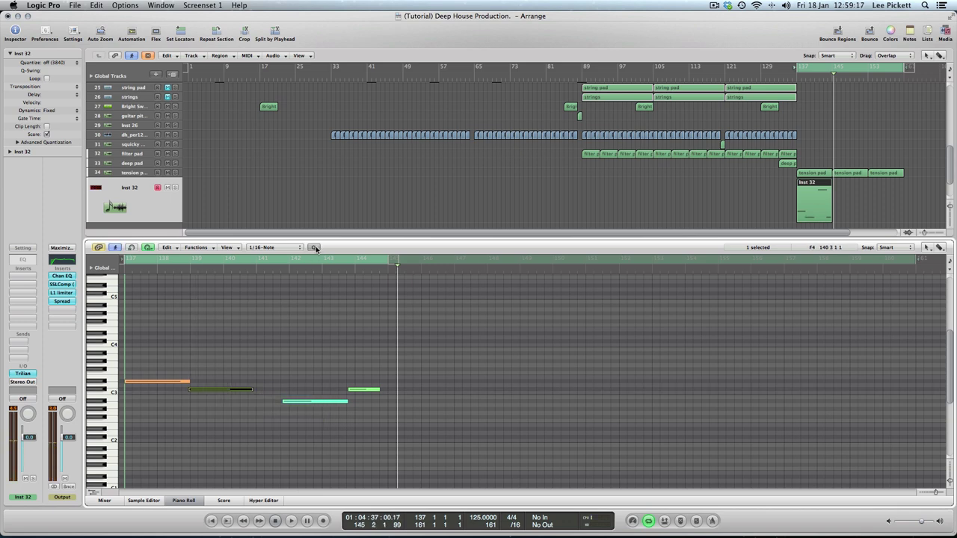
left_click(190, 388)
left_click_drag(251, 390, 491, 393)
Step: Fit the third bass note from bar 141 to 143 and the fourth from bar 143 to 145
left_click_drag(295, 404, 269, 403)
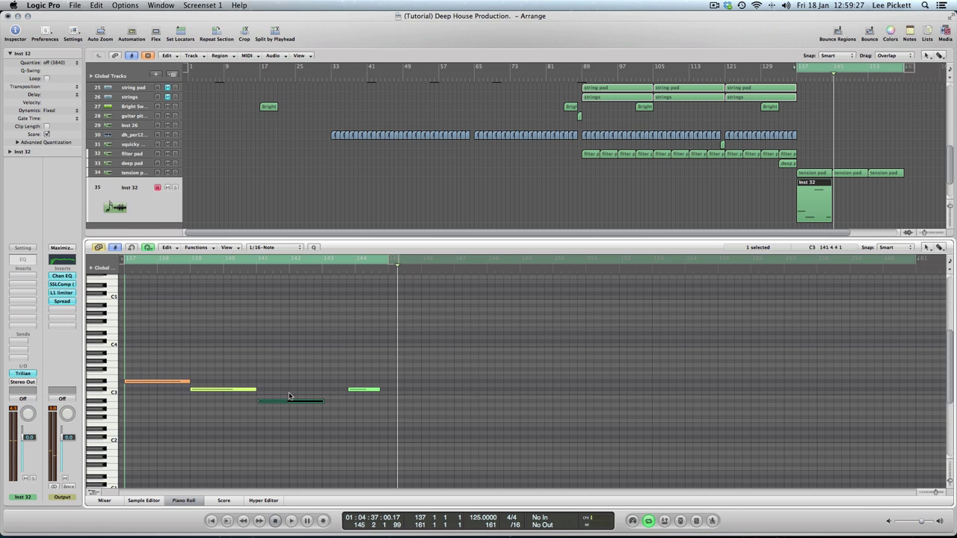
left_click_drag(259, 402, 256, 403)
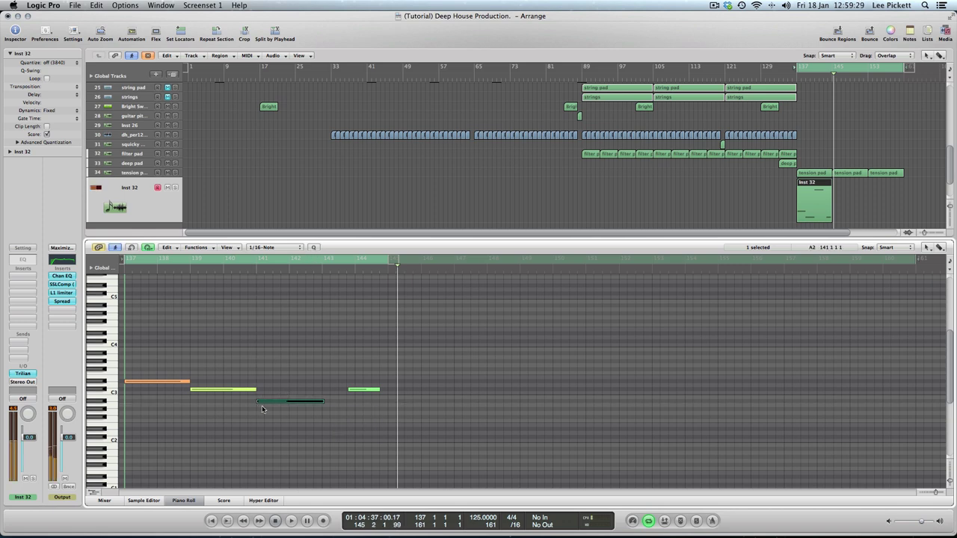
left_click_drag(321, 401, 338, 391)
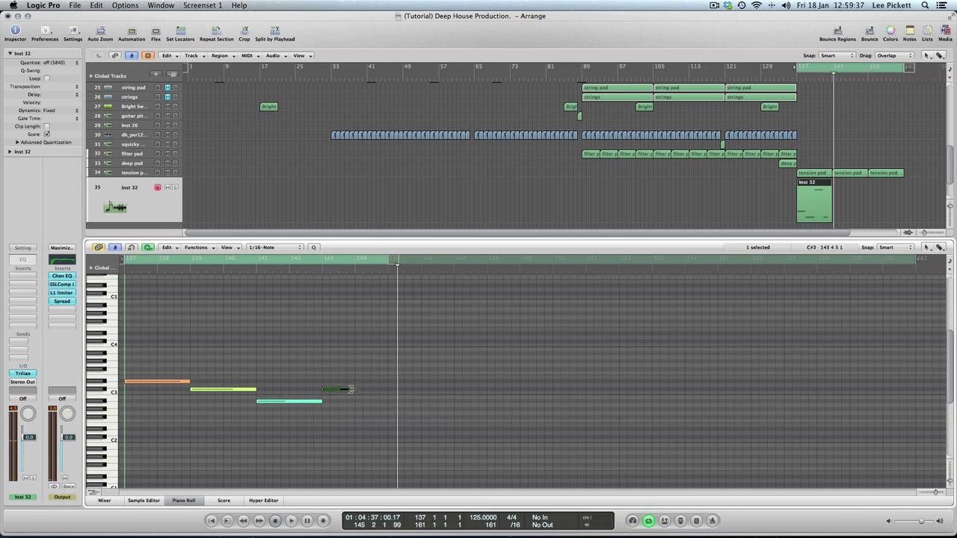
left_click_drag(352, 389, 677, 393)
left_click_drag(362, 389, 898, 389)
left_click_drag(374, 391, 457, 398)
Step: Give all four bass notes a fixed velocity of 100 with the Fixed Velocity transform
left_click_drag(417, 439, 123, 277)
left_click(196, 248)
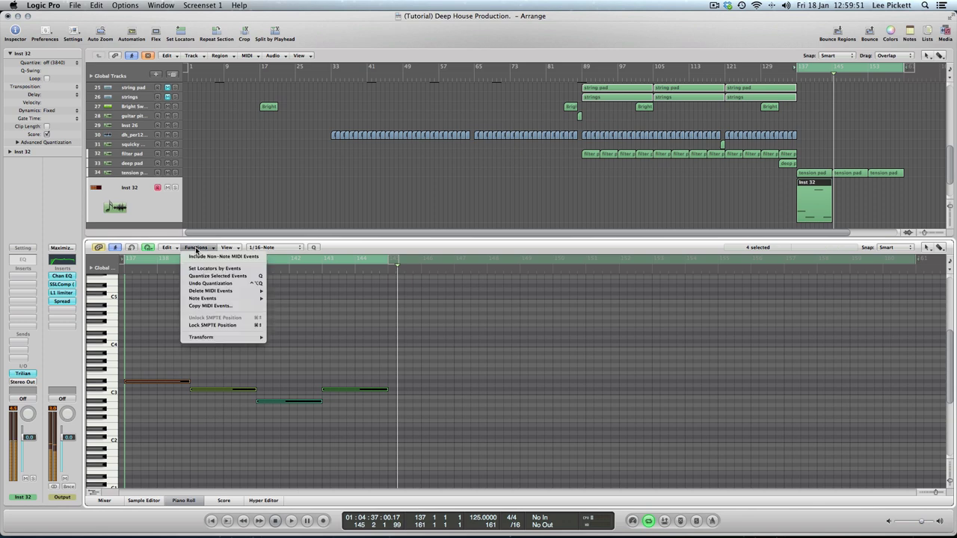
mouse_move(229, 337)
left_click(303, 338)
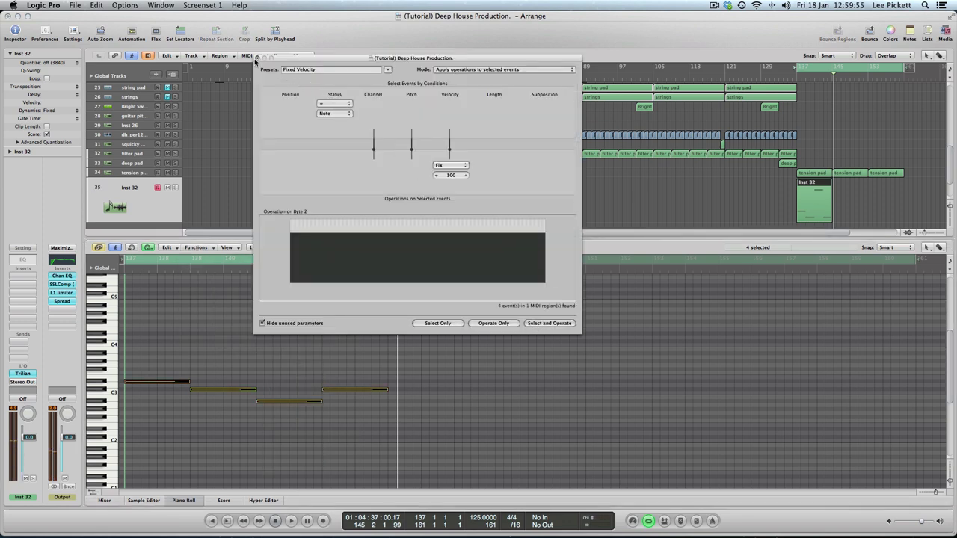
left_click(258, 59)
Step: Add a Channel EQ to the bass track with a low cut at 70 Hz and a high cut at 200 Hz
double_click(28, 260)
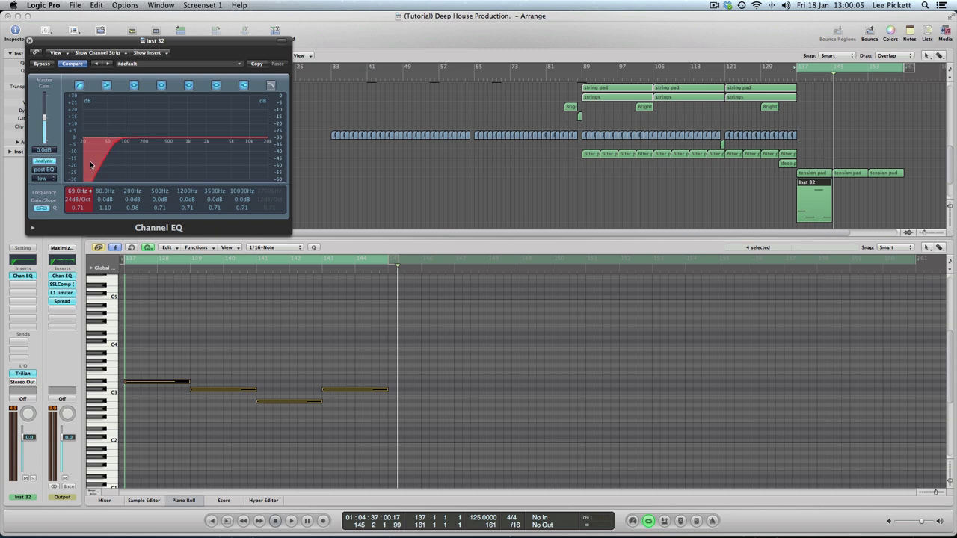
left_click(273, 86)
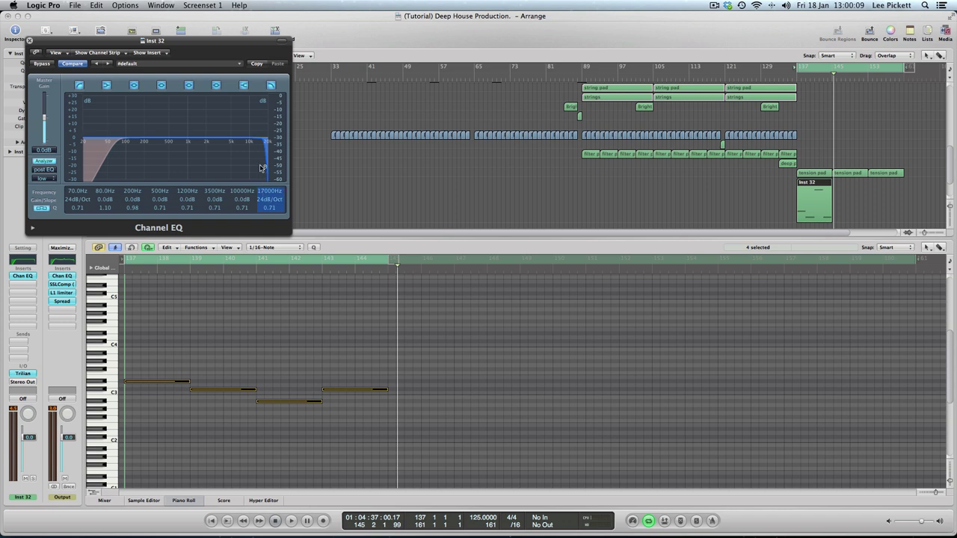
left_click_drag(261, 167, 152, 182)
key("space")
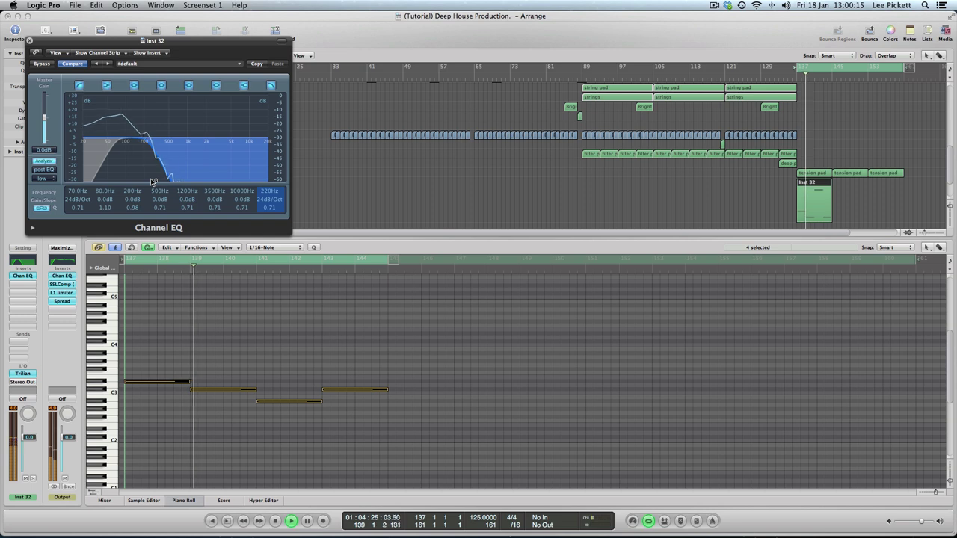
left_click_drag(271, 193, 276, 193)
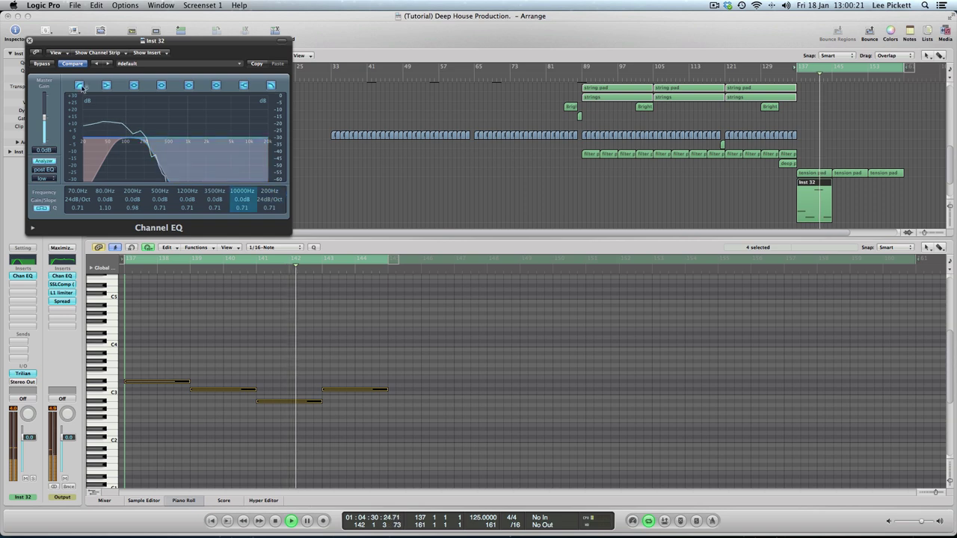
left_click(22, 276)
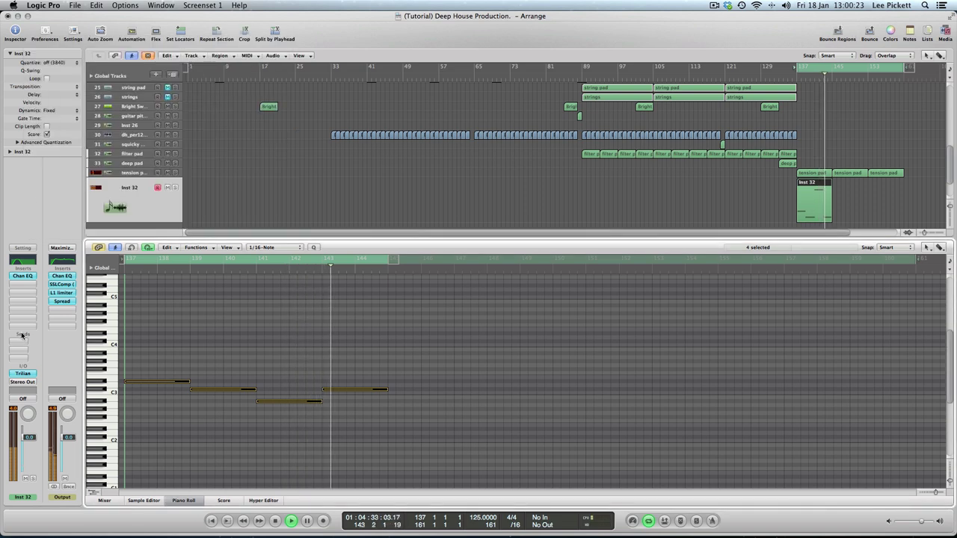
Step: Insert a stereo Space Designer reverb after the bass track's EQ and raise its reverb output level slightly
left_click(26, 285)
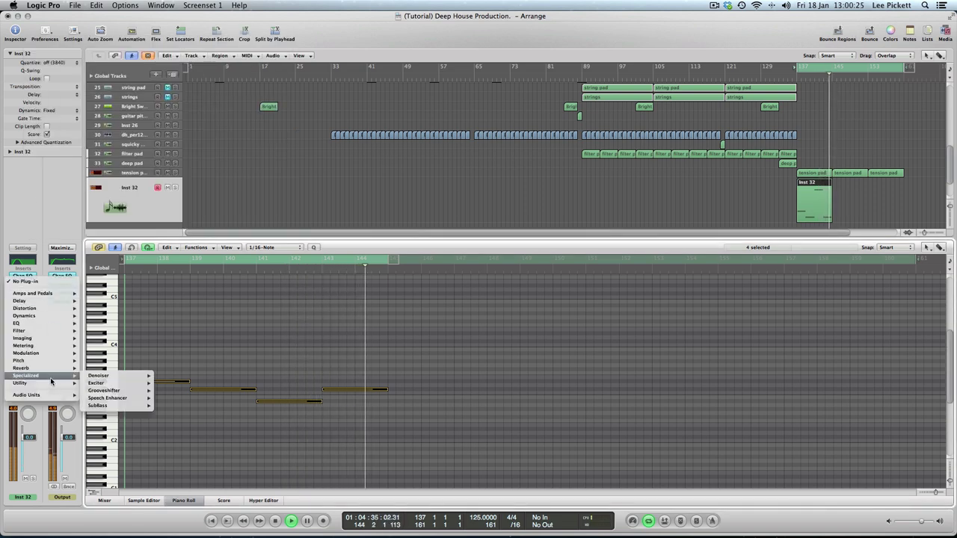
mouse_move(22, 368)
mouse_move(116, 406)
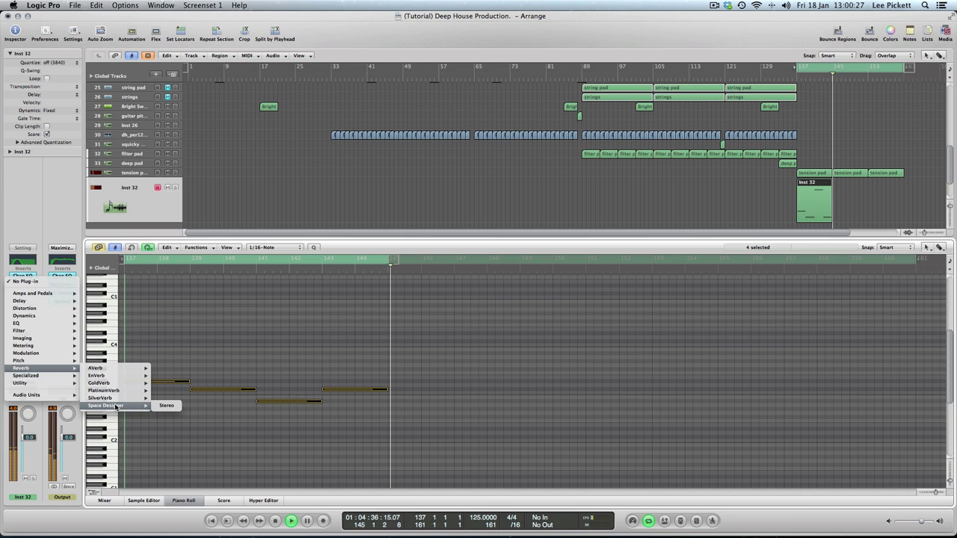
left_click(166, 405)
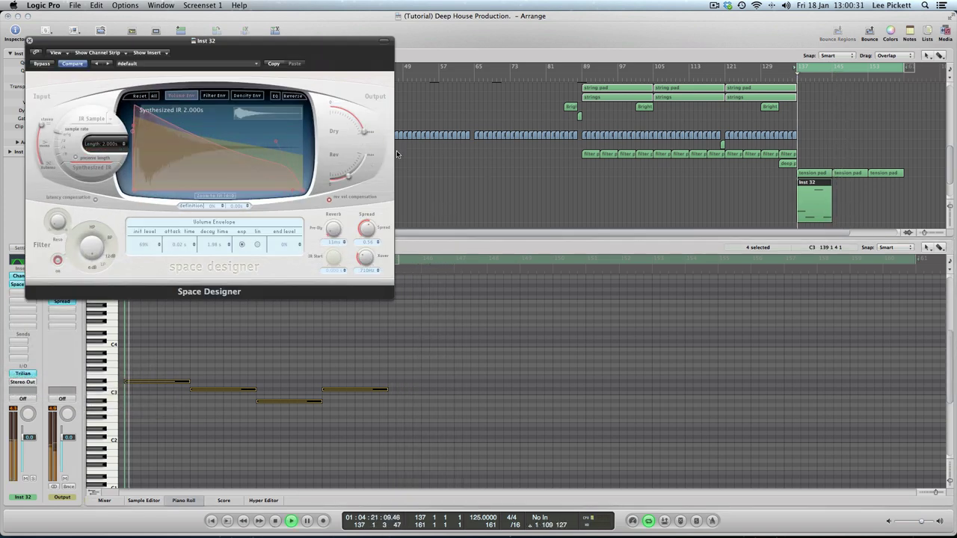
left_click_drag(356, 173, 348, 180)
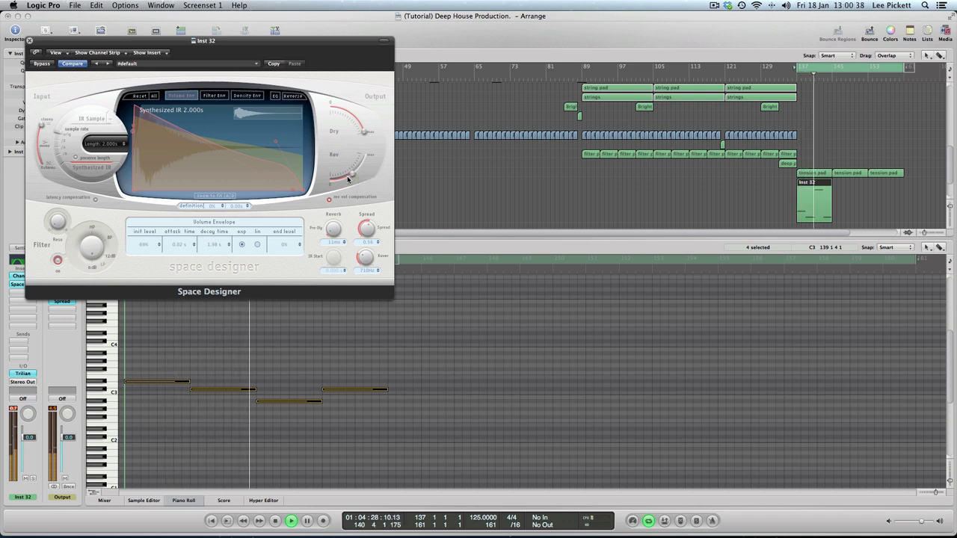
left_click(30, 41)
Step: Check the bass track's Trilian settings, lower the Space Designer reverb output level slightly and stop playback
left_click(23, 374)
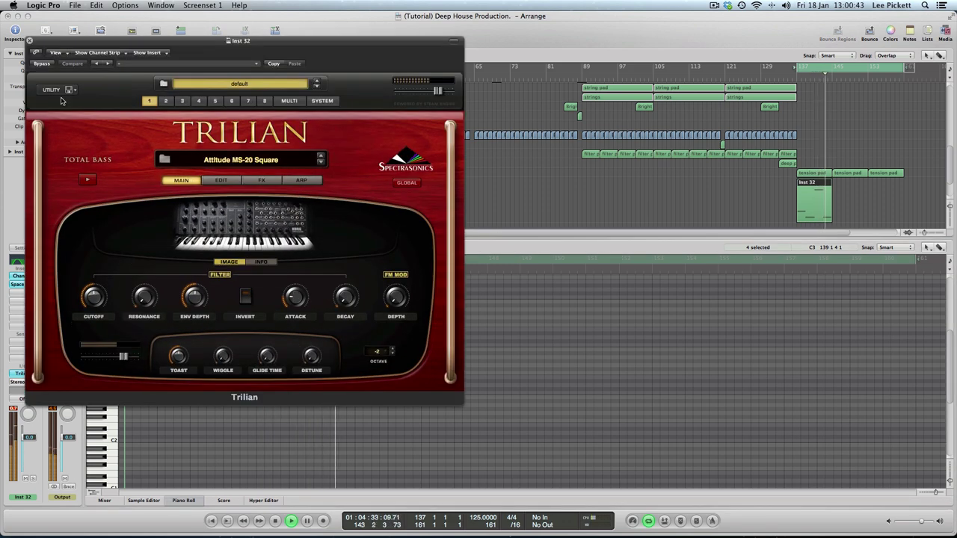
left_click(30, 41)
left_click(16, 284)
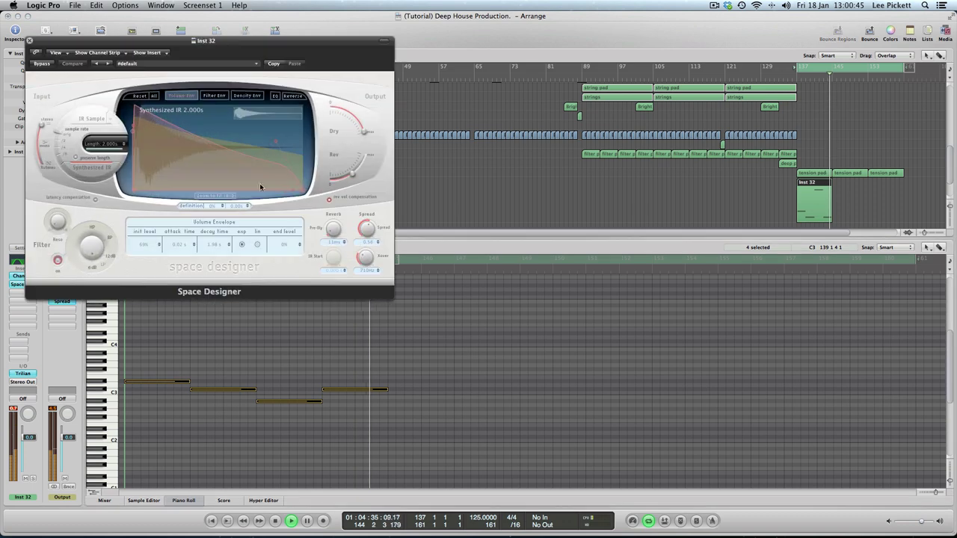
left_click_drag(331, 187, 336, 182)
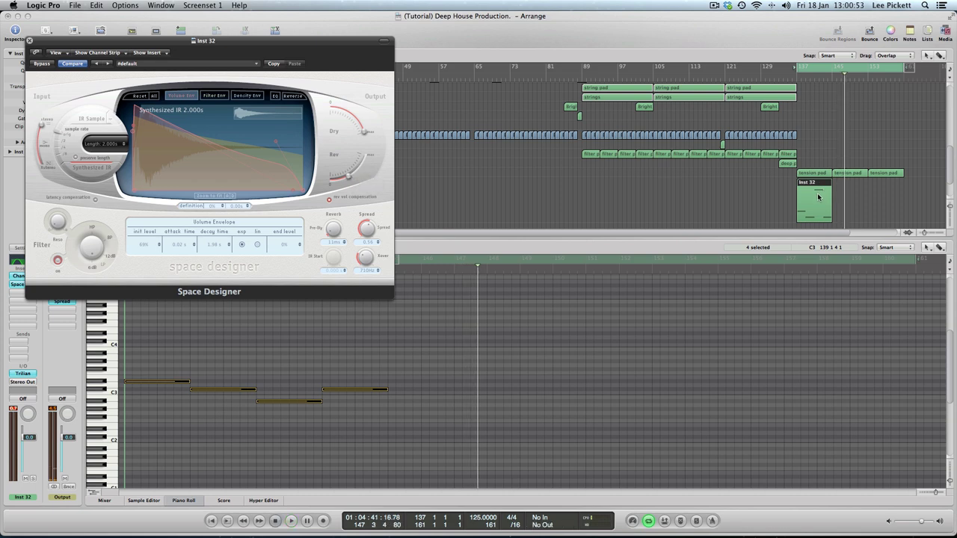
Step: Repeat the four-note bass region across bars 137 to 161 and delete the surplus copy after bar 161
left_click_drag(818, 197, 886, 199)
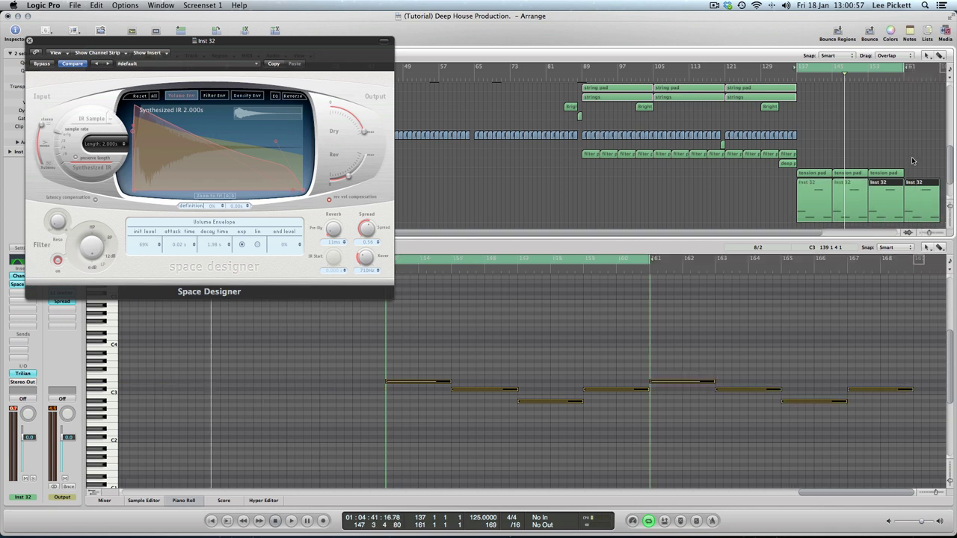
left_click(915, 216)
key("Delete")
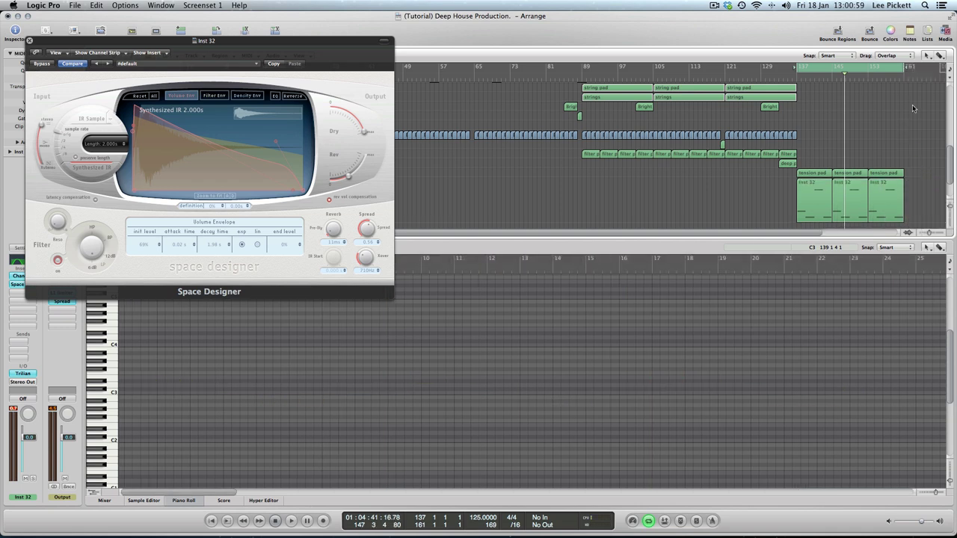
Step: During playback, lower the bass track's volume to -10.0 dB, close the reverb and note editor, and check the Trilian settings
key("space")
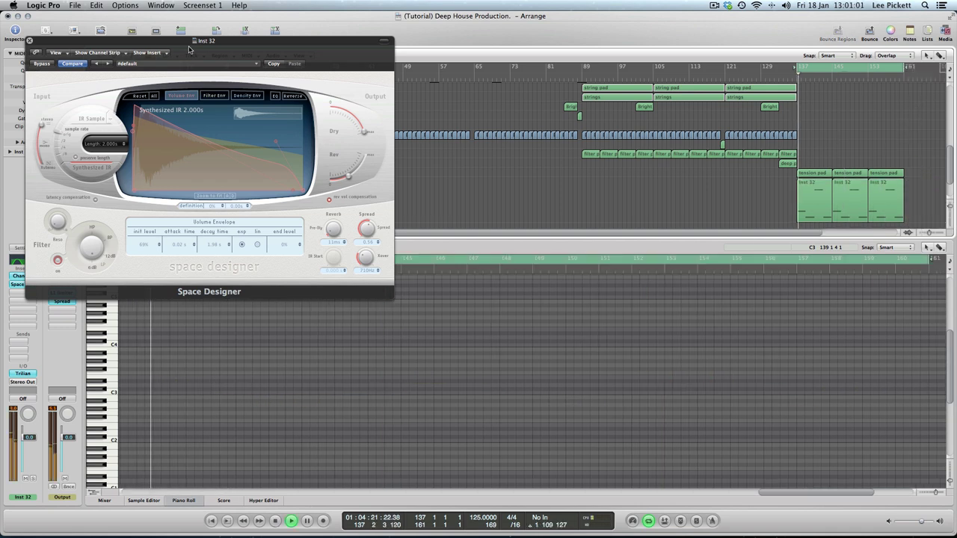
left_click(29, 40)
left_click_drag(26, 452, 29, 452)
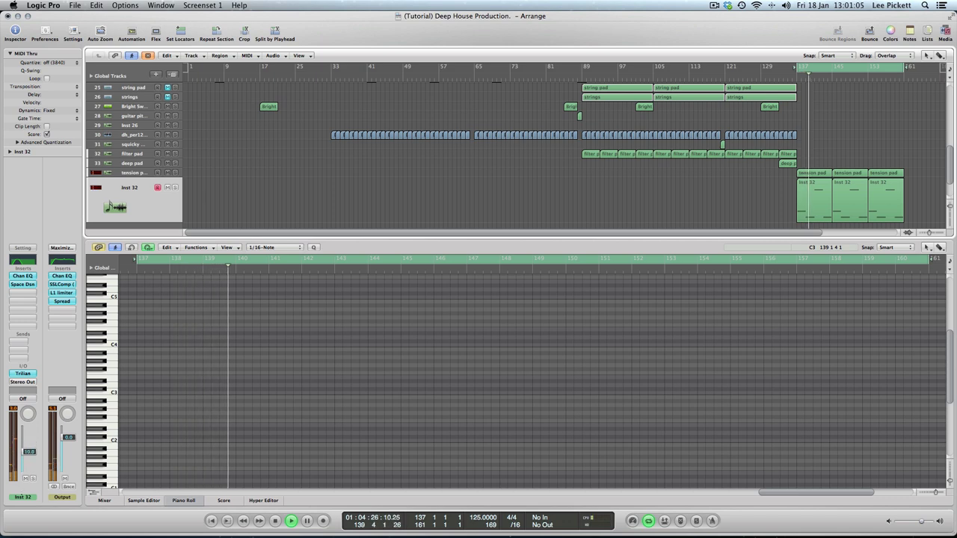
left_click(183, 500)
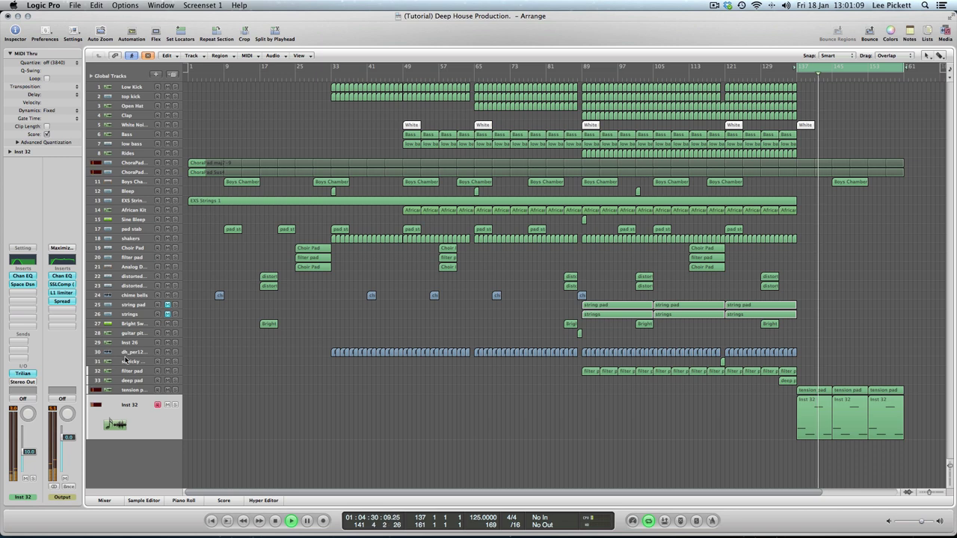
left_click(22, 374)
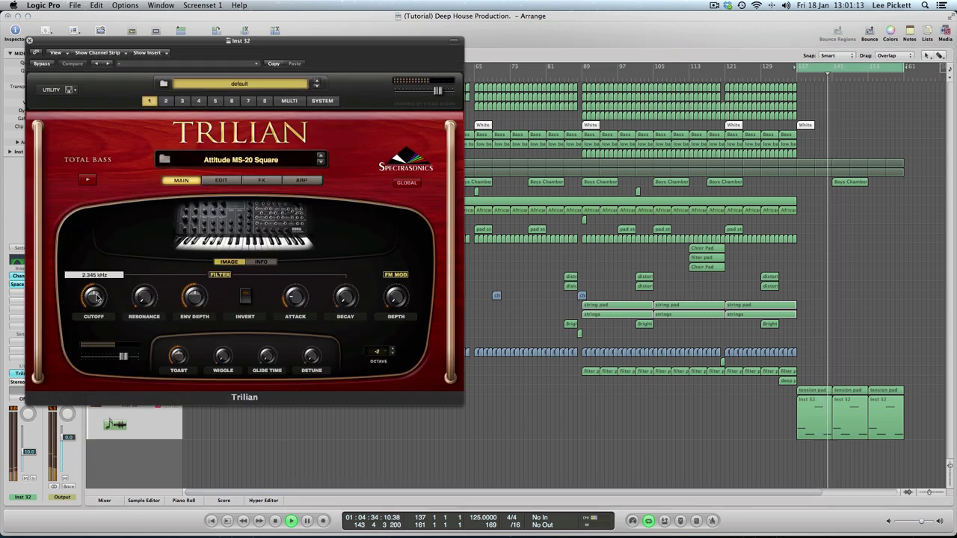
left_click(31, 41)
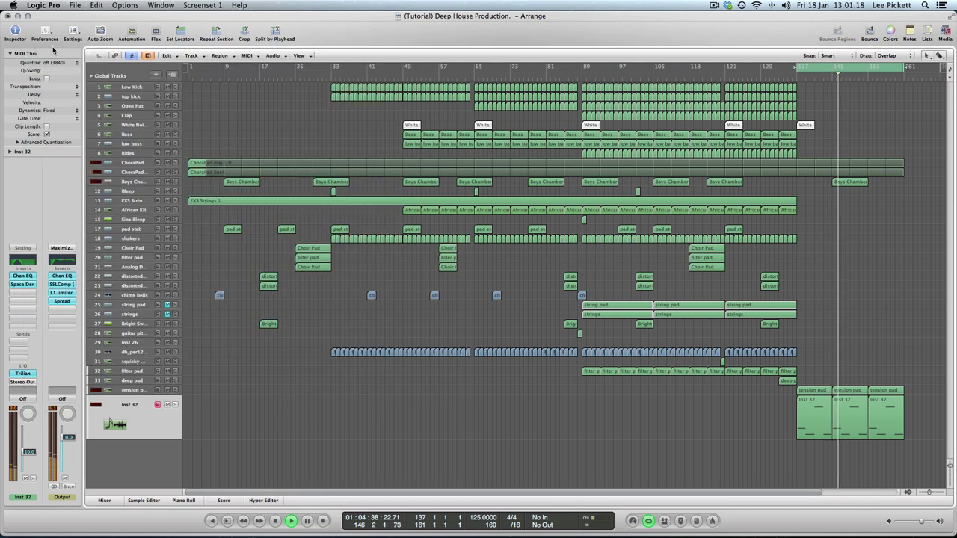
Step: Select the tension pad track, turn off automatic track zoom and deselect its regions
left_click(126, 390)
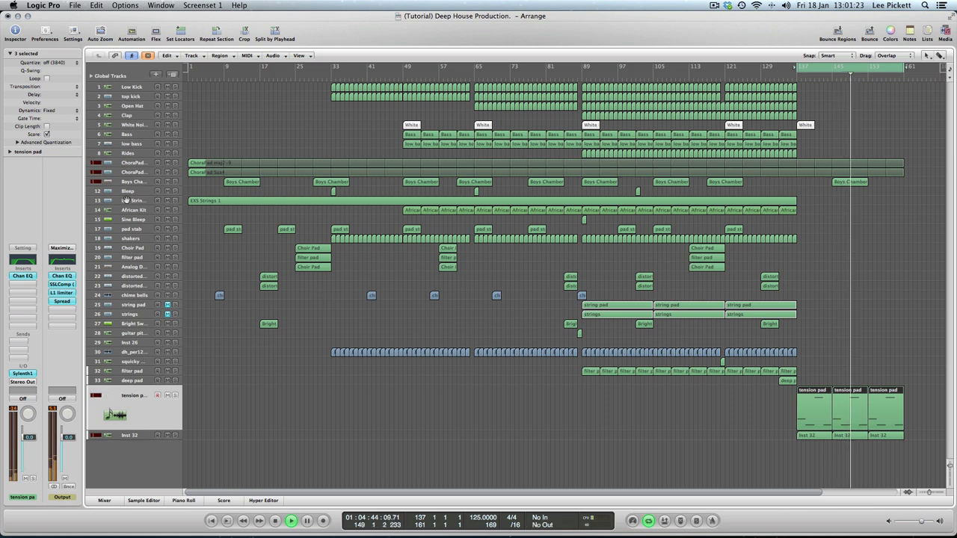
left_click(100, 32)
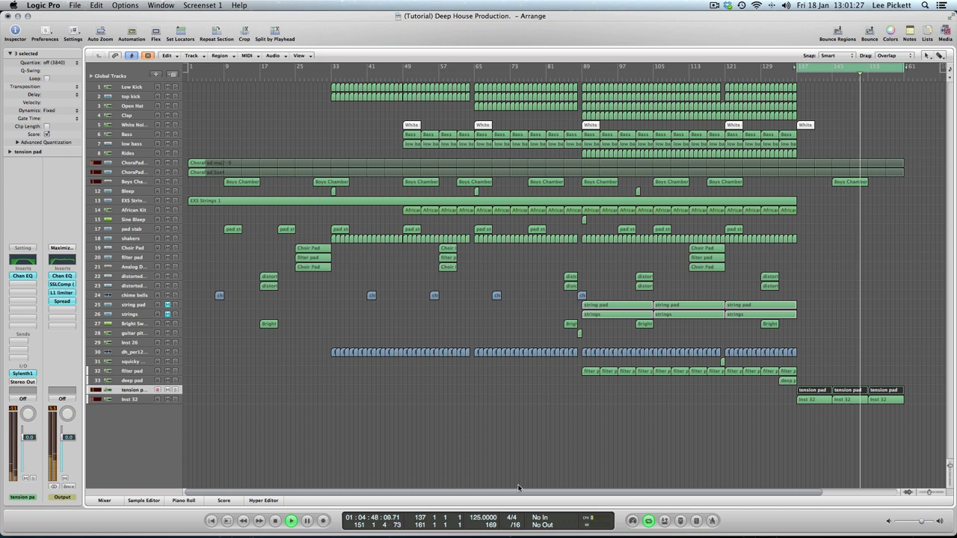
scroll(658, 485, "right", 3)
left_click(596, 448)
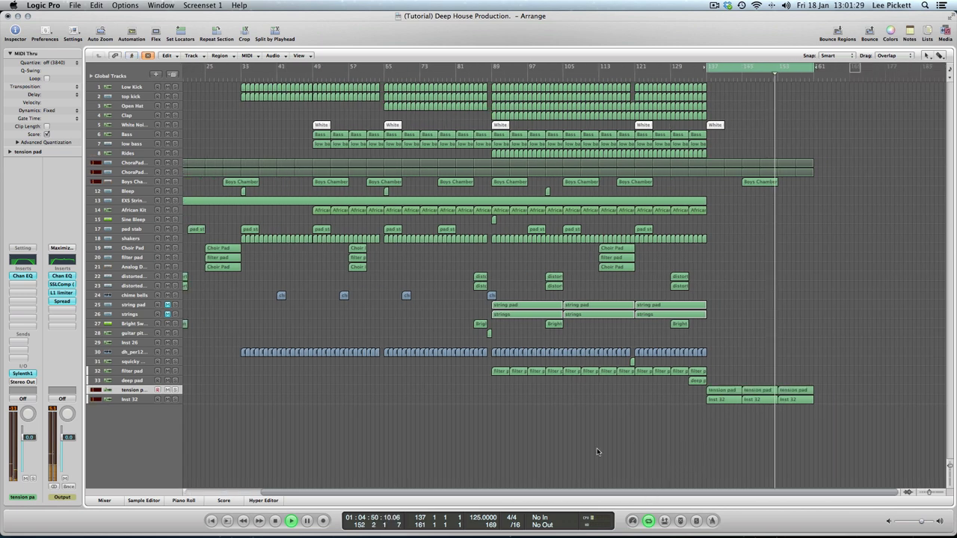
Step: Rename the Inst 32 track "sub pad" and name its three regions after the track
left_click(139, 401)
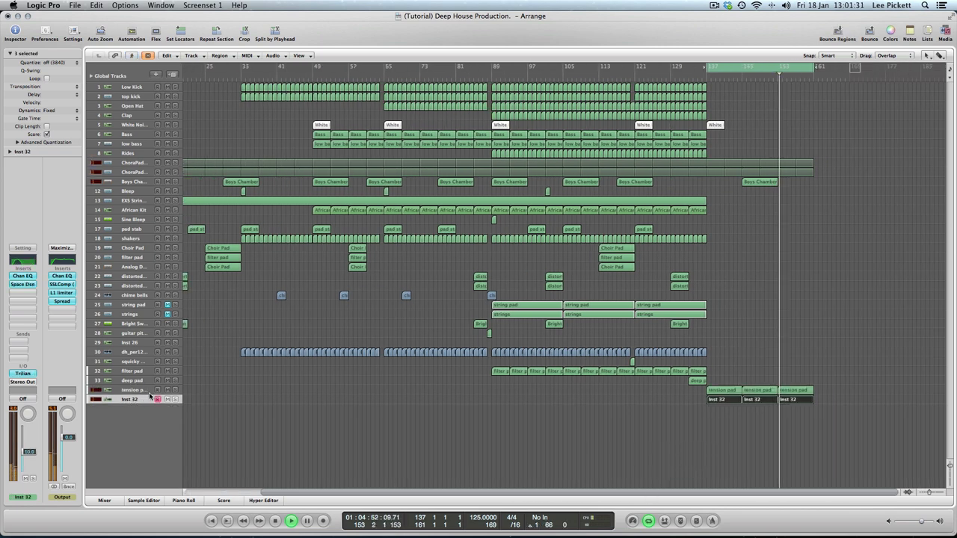
double_click(138, 400)
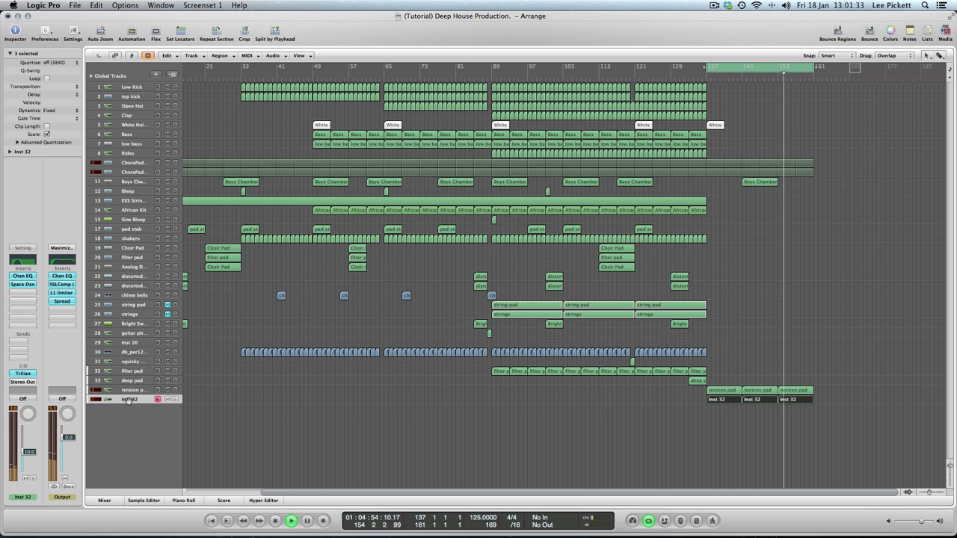
type("su")
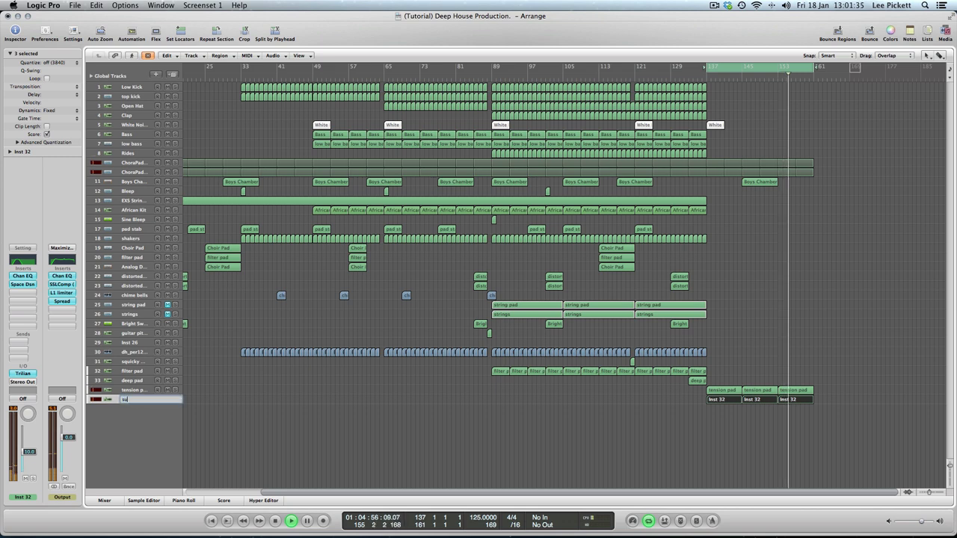
type("b pad")
key("Return")
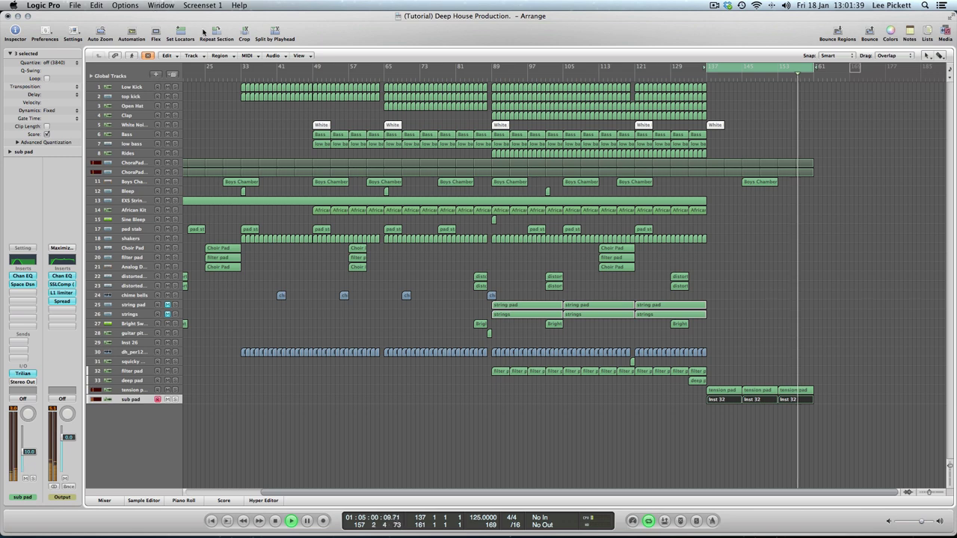
right_click(724, 401)
left_click(745, 390)
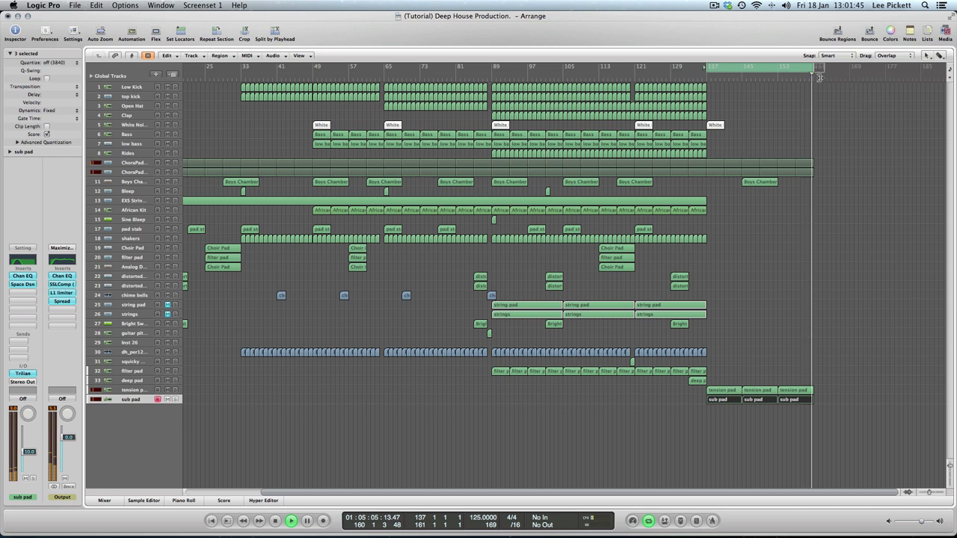
Step: Stop playback, extend the start of the cycle range back to bar 121 and play from there
left_click(762, 142)
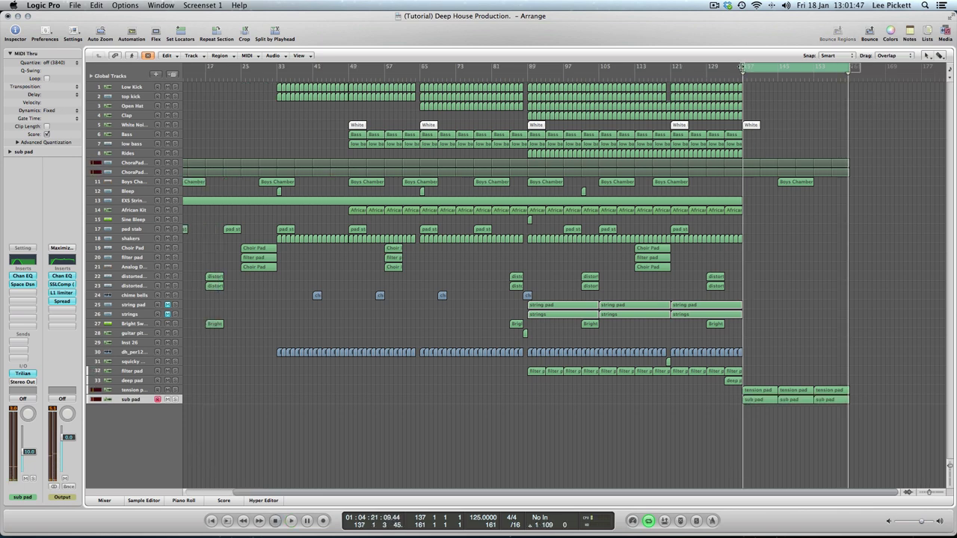
left_click_drag(742, 68, 670, 102)
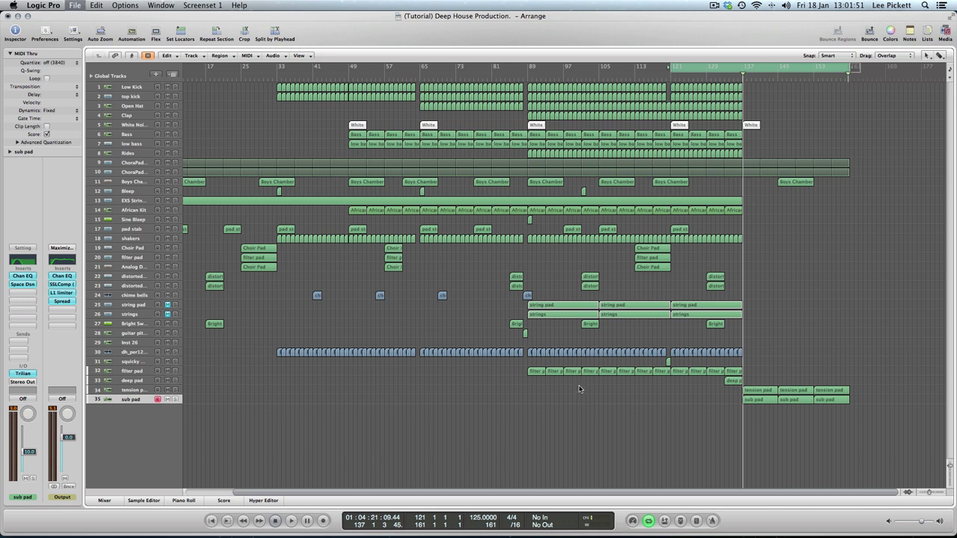
key("space")
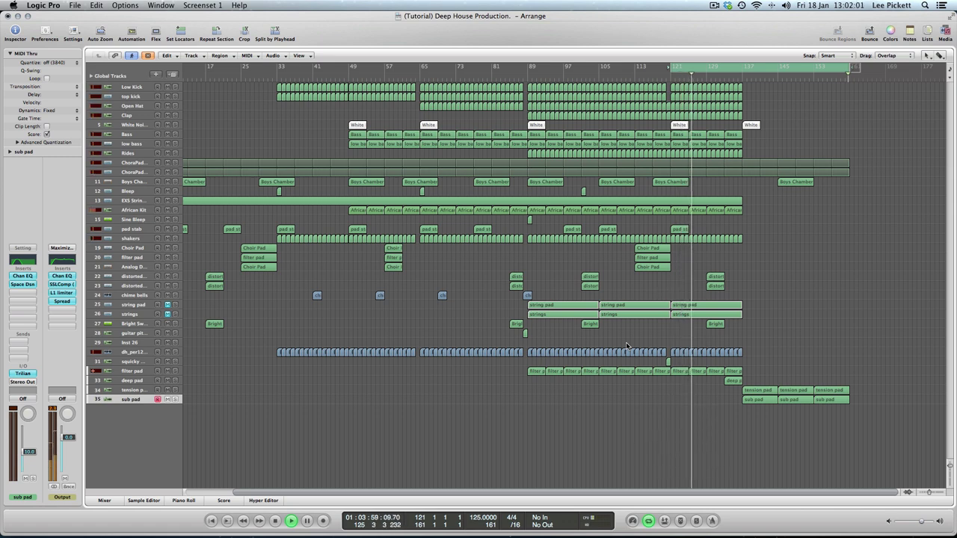
Step: Automate the sub pad track's volume to fade in from silence at bar 137 to about -11 dB at bar 153
left_click(131, 31)
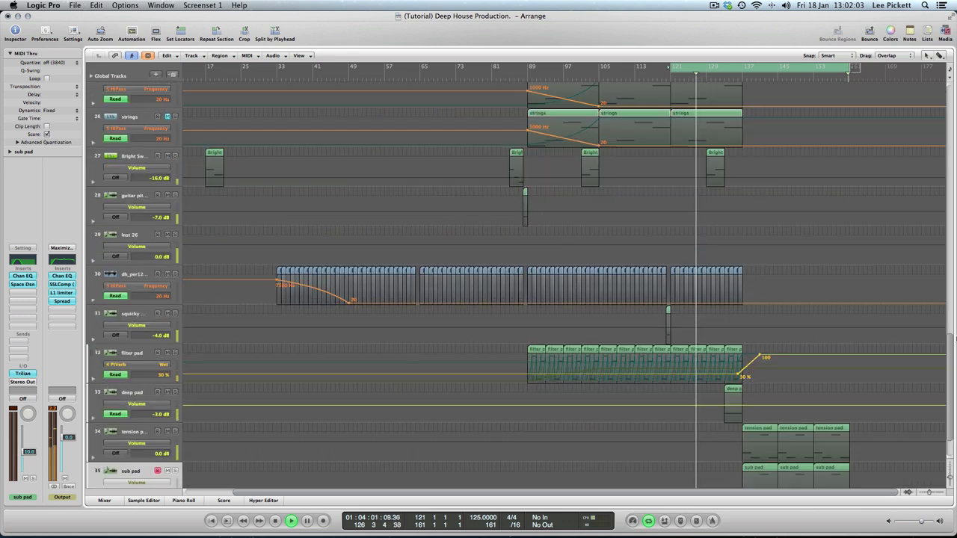
scroll(735, 470, "down", 1)
left_click_drag(628, 435, 630, 447)
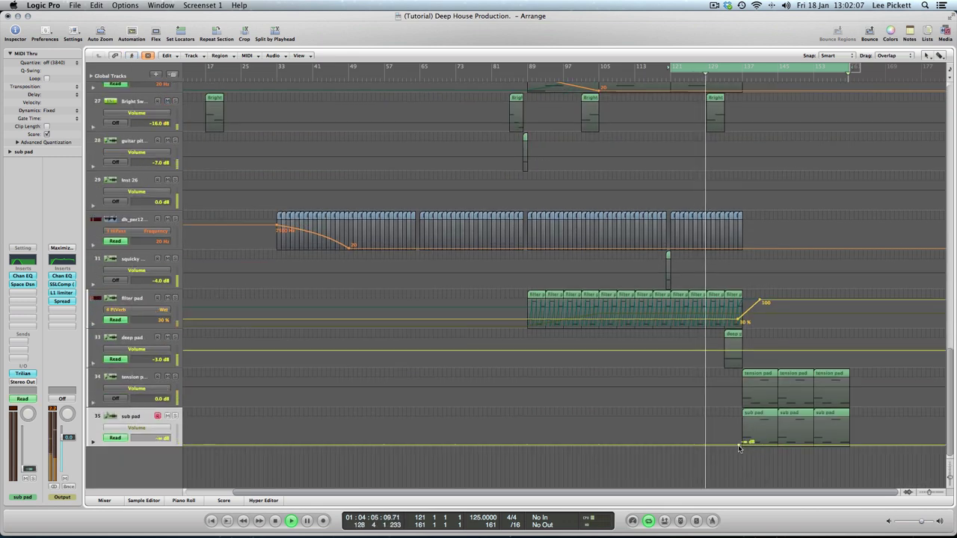
left_click(740, 445)
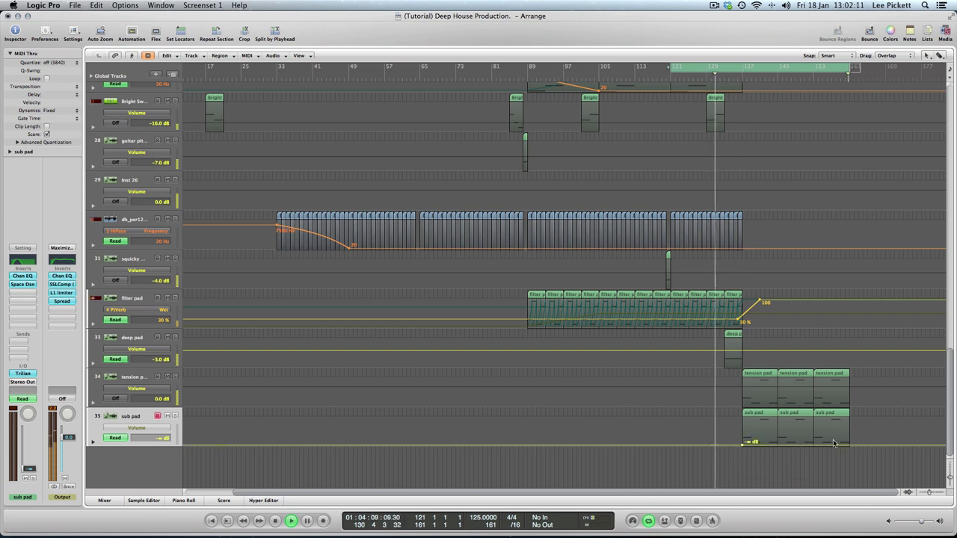
left_click_drag(852, 441, 815, 432)
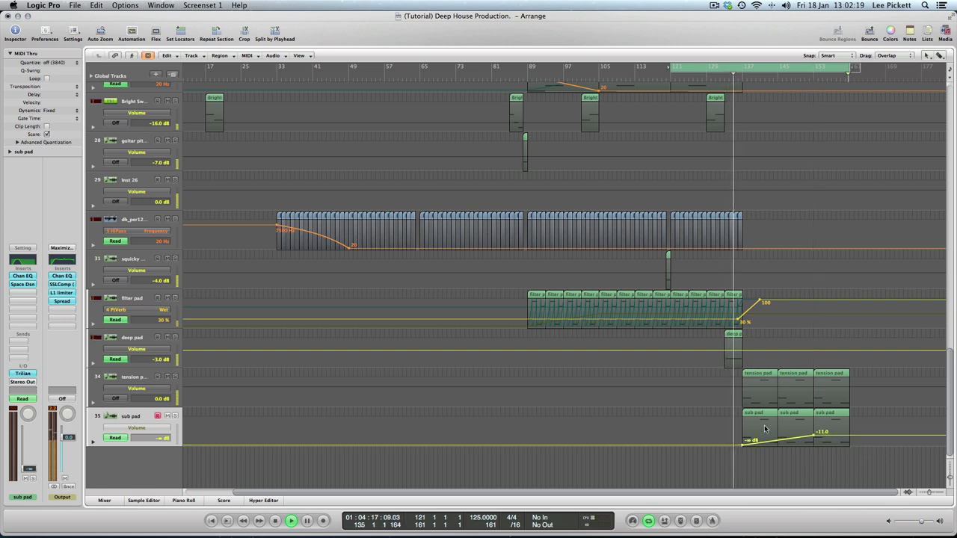
left_click(132, 33)
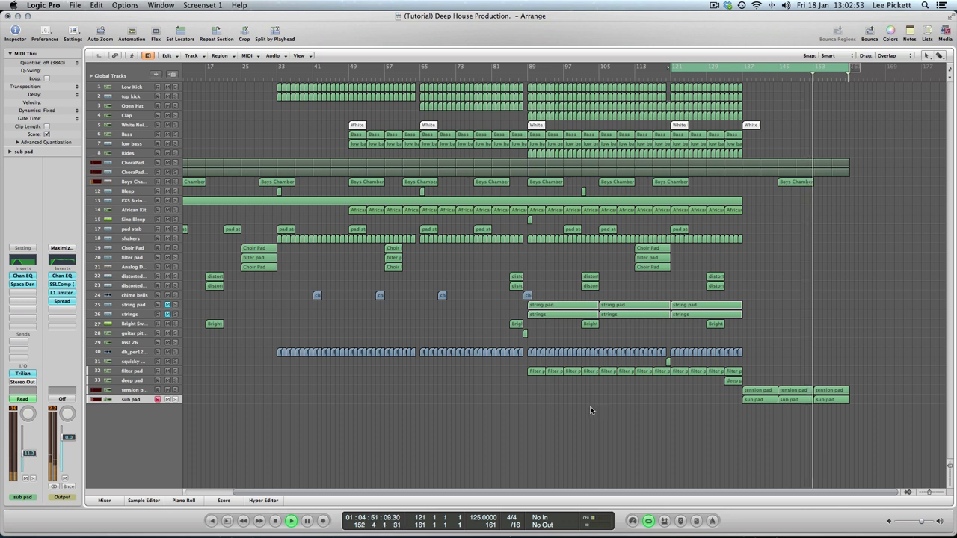
Step: Listen to the track's ending with cycle mode off, stop playback and set the cycle range over bars 1 to 161
key("c")
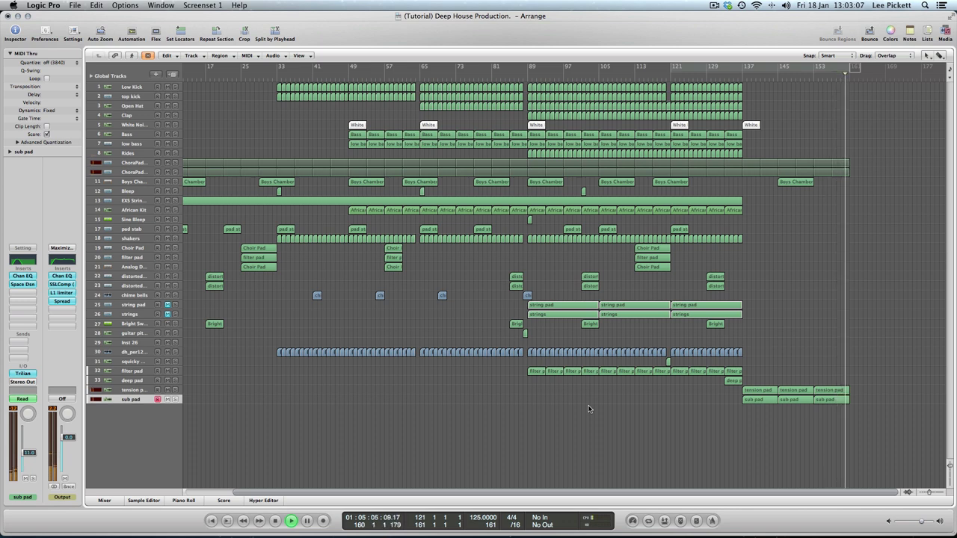
key("space")
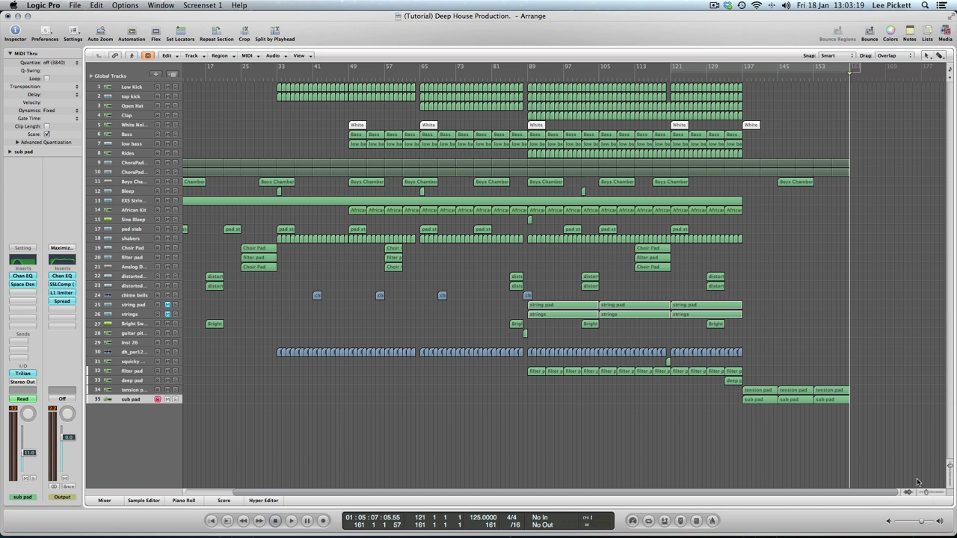
scroll(782, 488, "left", 5)
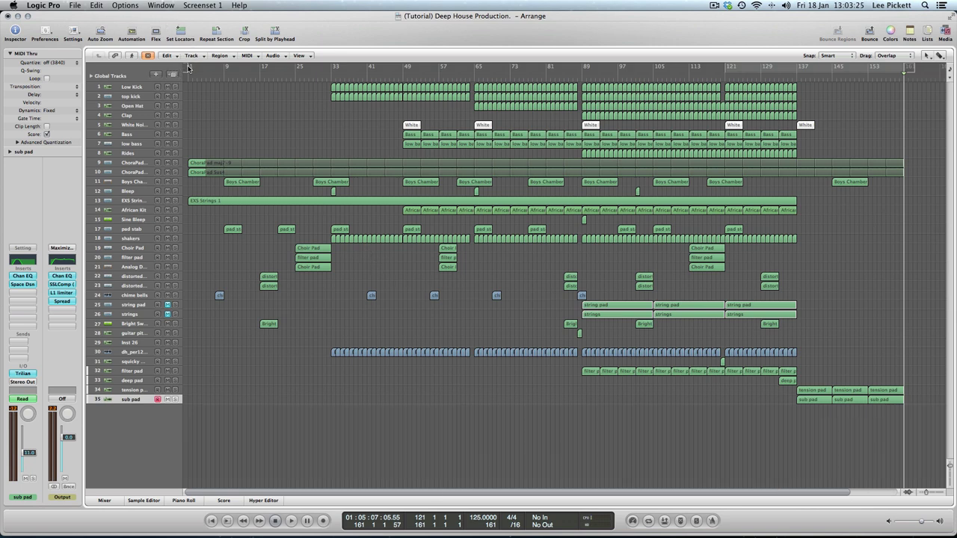
left_click_drag(189, 67, 903, 115)
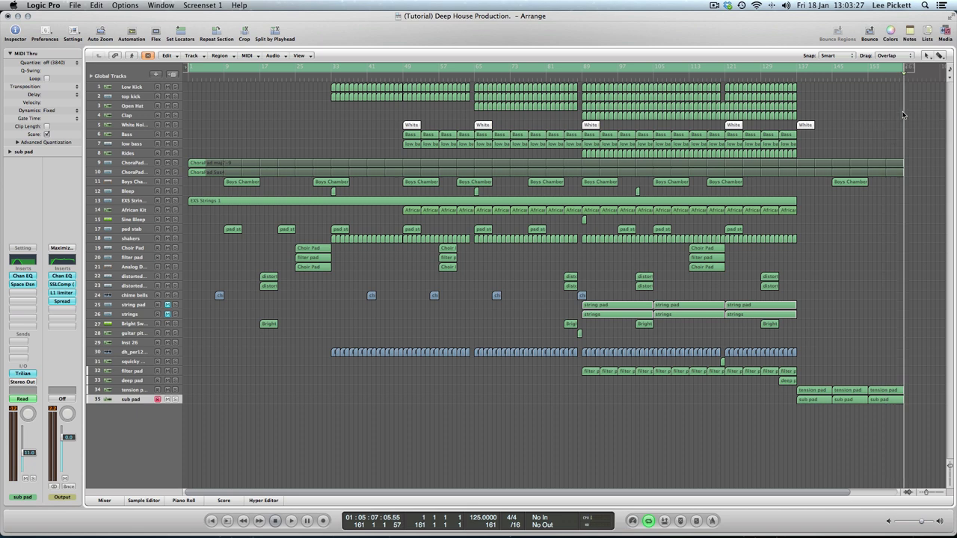